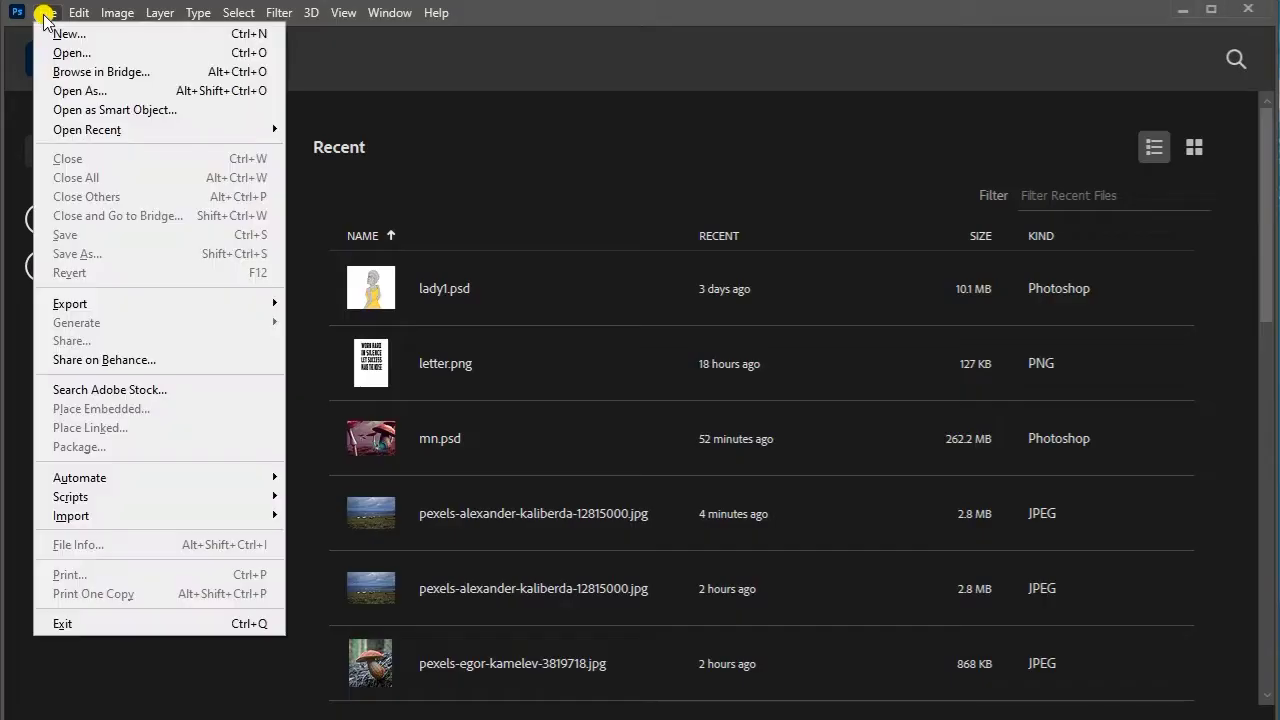
Start a blank document 4800 px wide and 3500 px high at 300 ppi
left_click(72, 38)
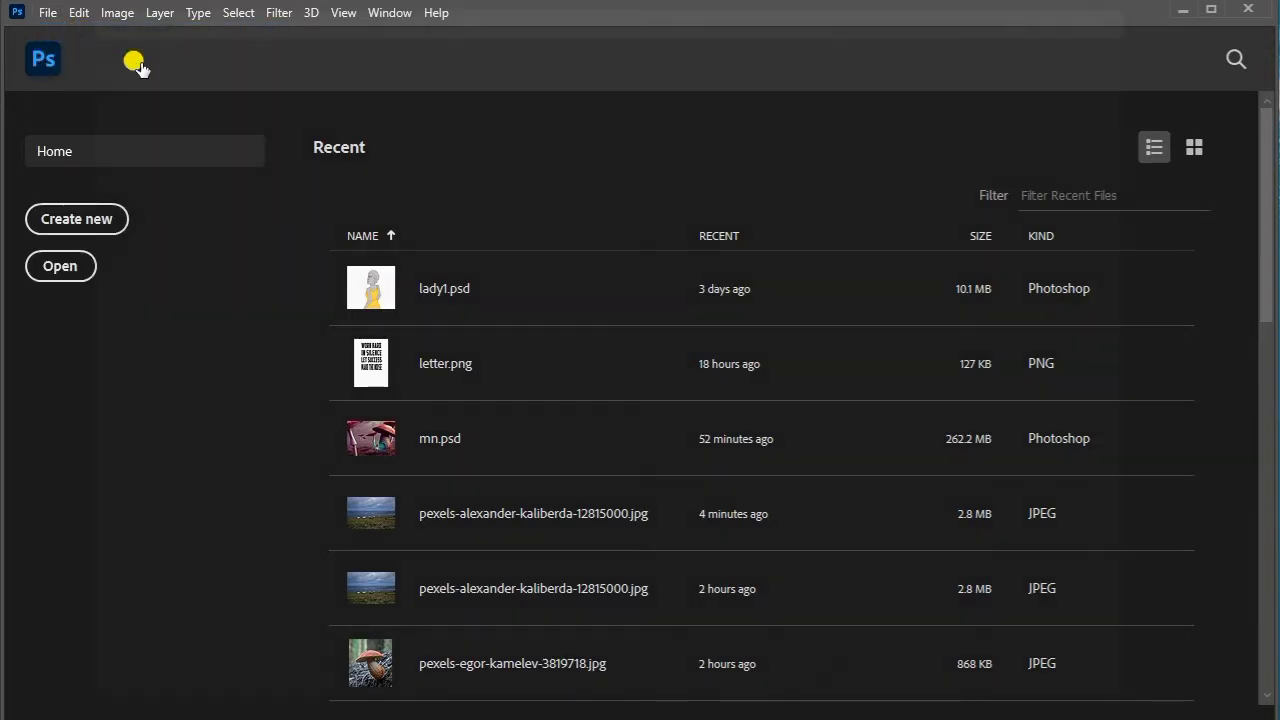
double_click(871, 192)
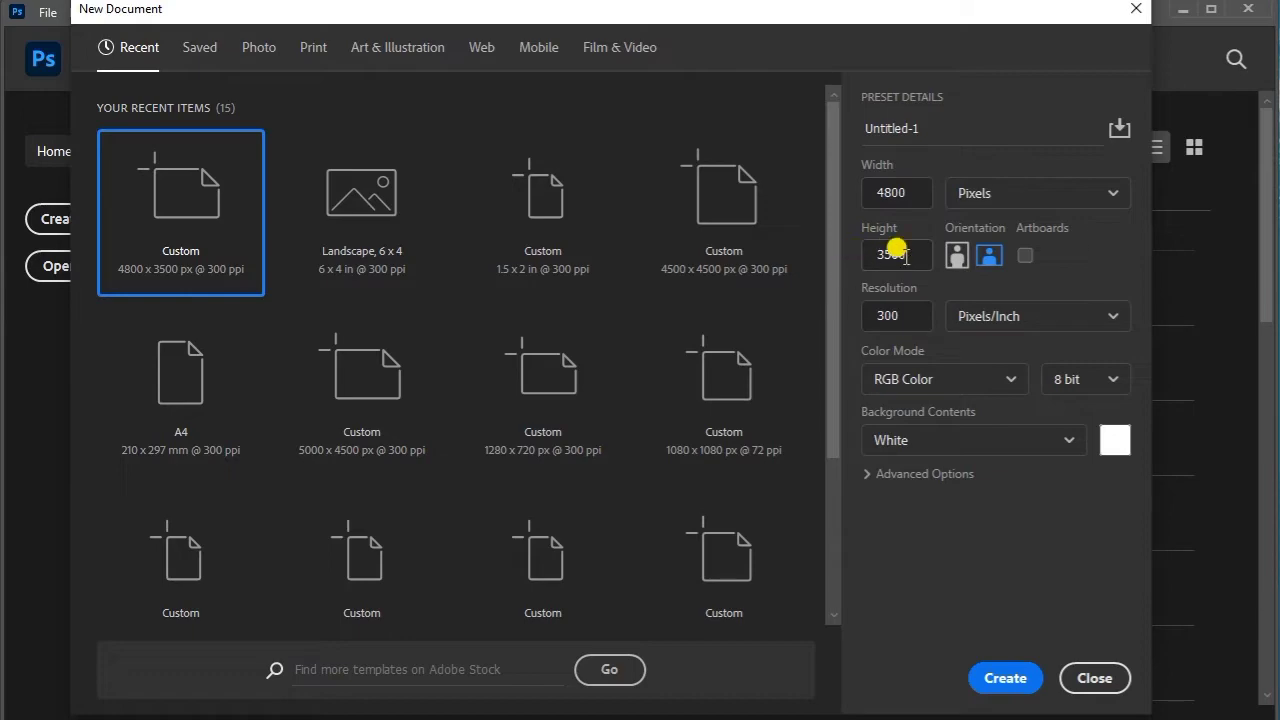
left_click_drag(905, 257, 866, 254)
left_click(1000, 678)
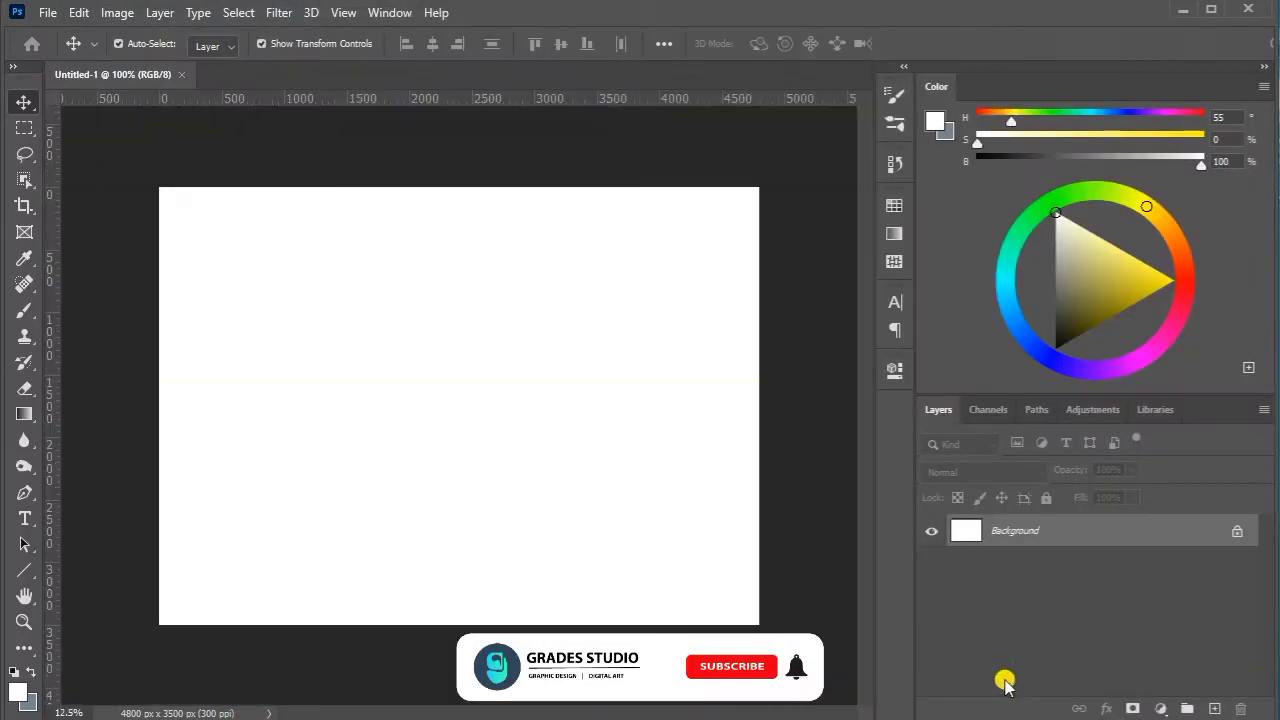
Open the grassy mountain-valley photo and the stormy coastal photo together
left_click(47, 12)
left_click(62, 50)
scroll(599, 190, "down", 3)
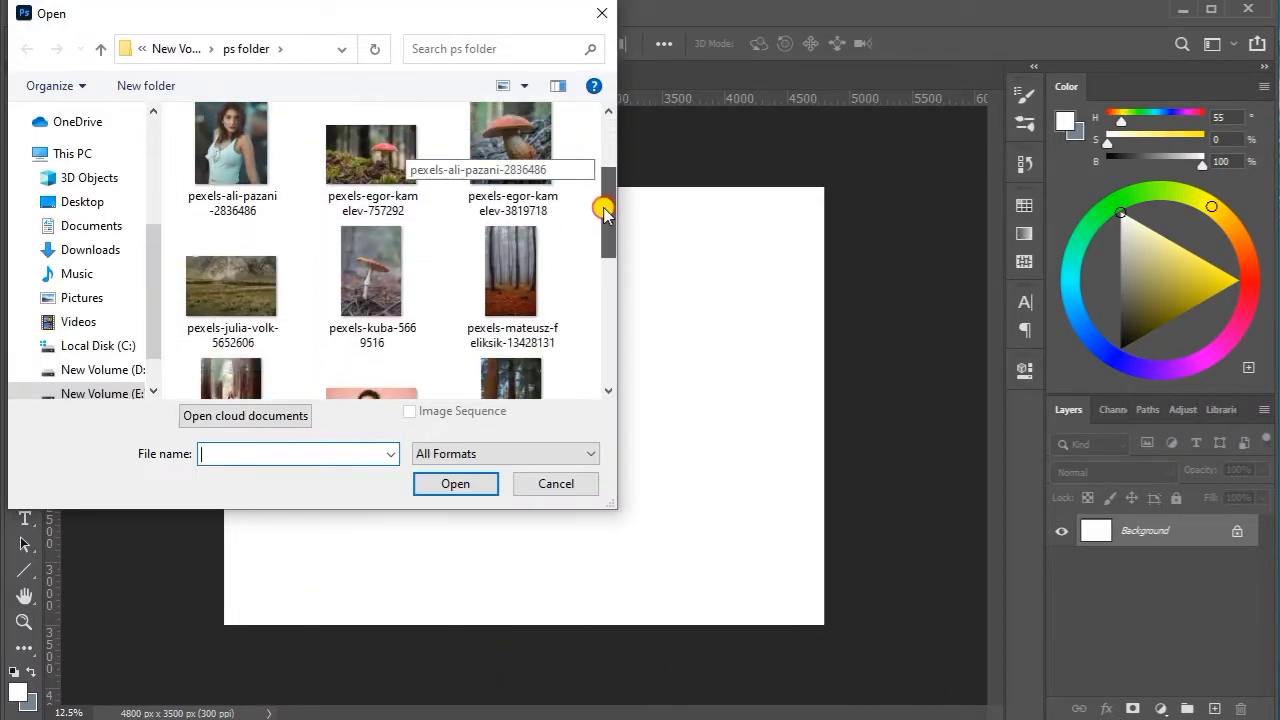
left_click(229, 300)
scroll(371, 263, "up", 3)
left_click(390, 215, "ctrl")
left_click(465, 488)
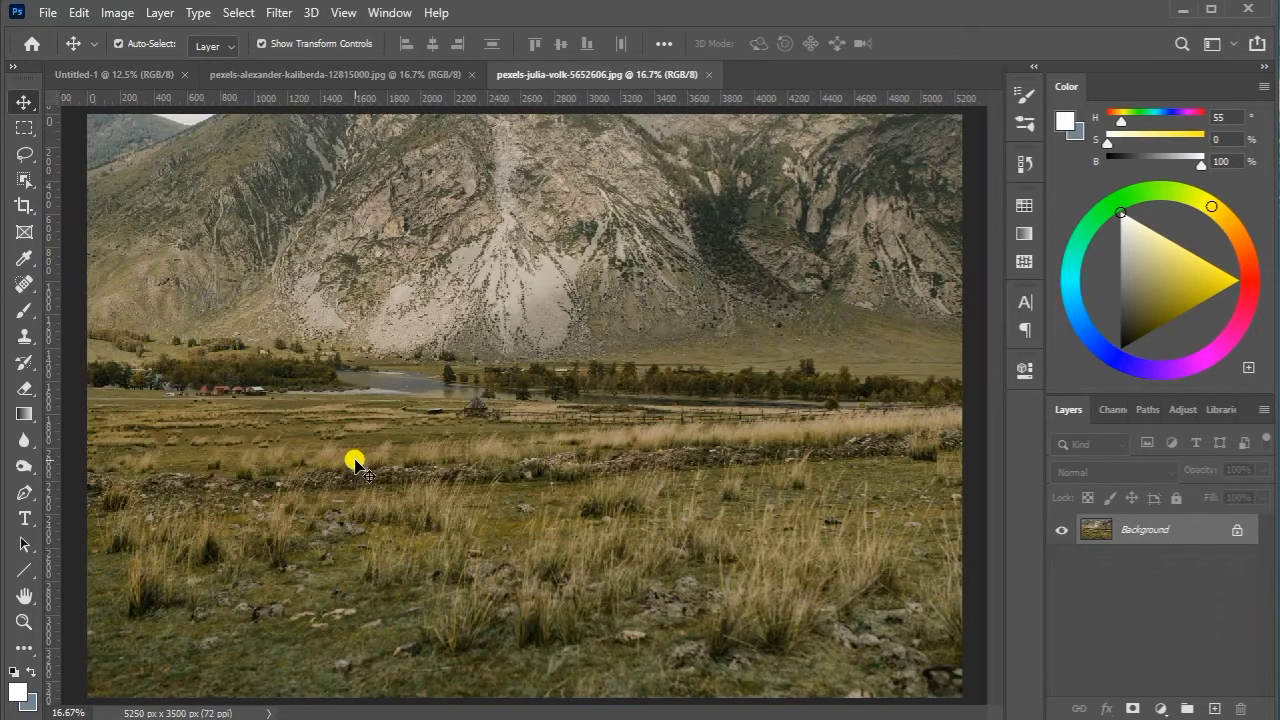
Lasso the grassland below the horizon and drag it into Untitled-1 as Layer 1
key("ctrl+minus")
left_click(24, 153)
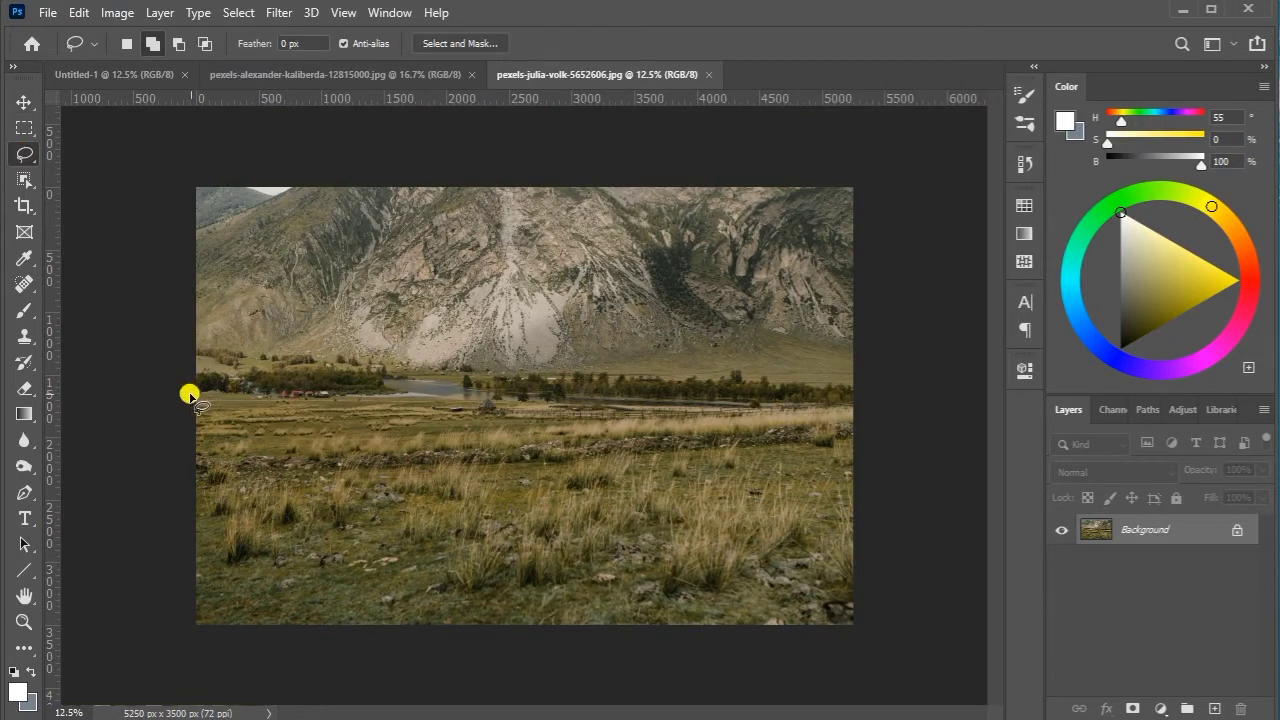
mouse_move(190, 395)
left_mouse_down()
mouse_move(522, 405)
mouse_move(139, 478)
mouse_move(155, 399)
left_mouse_up()
left_click(24, 102)
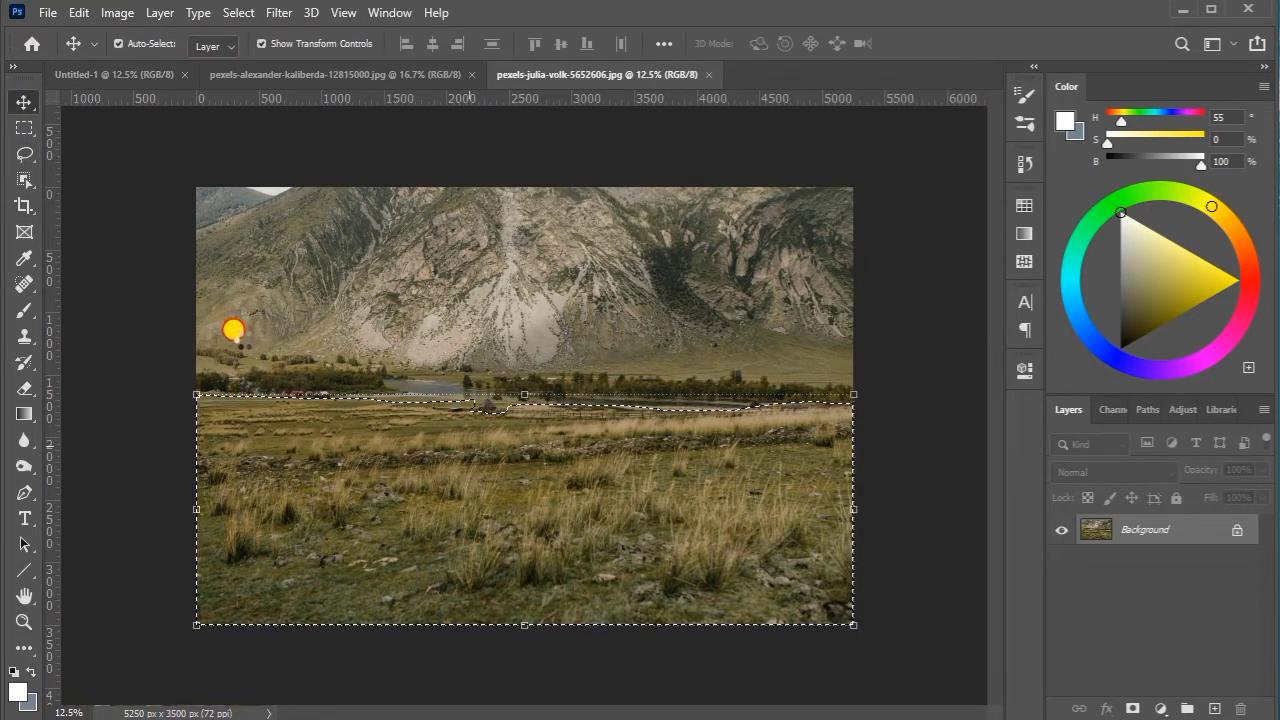
mouse_move(233, 329)
left_mouse_down()
mouse_move(143, 76)
mouse_move(600, 527)
left_mouse_up()
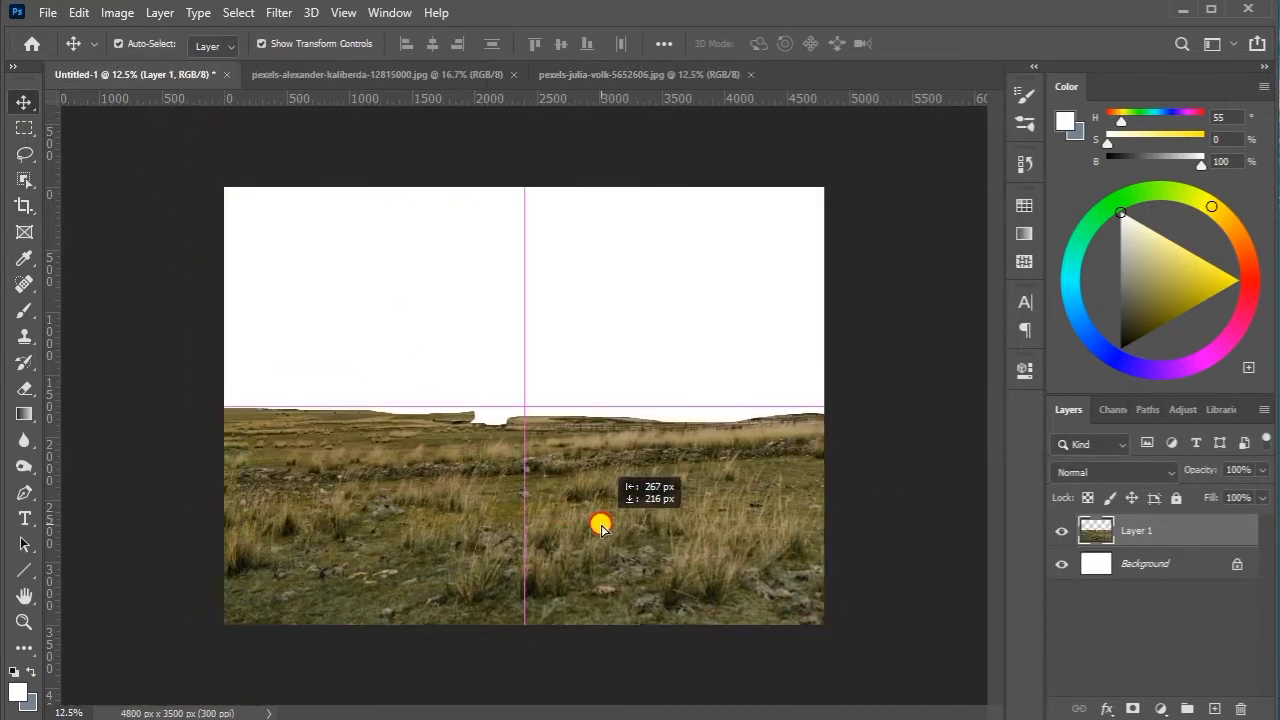
Select the grass layer and set up a soft round Eraser at 27% opacity
left_click(888, 363)
left_click(1130, 536)
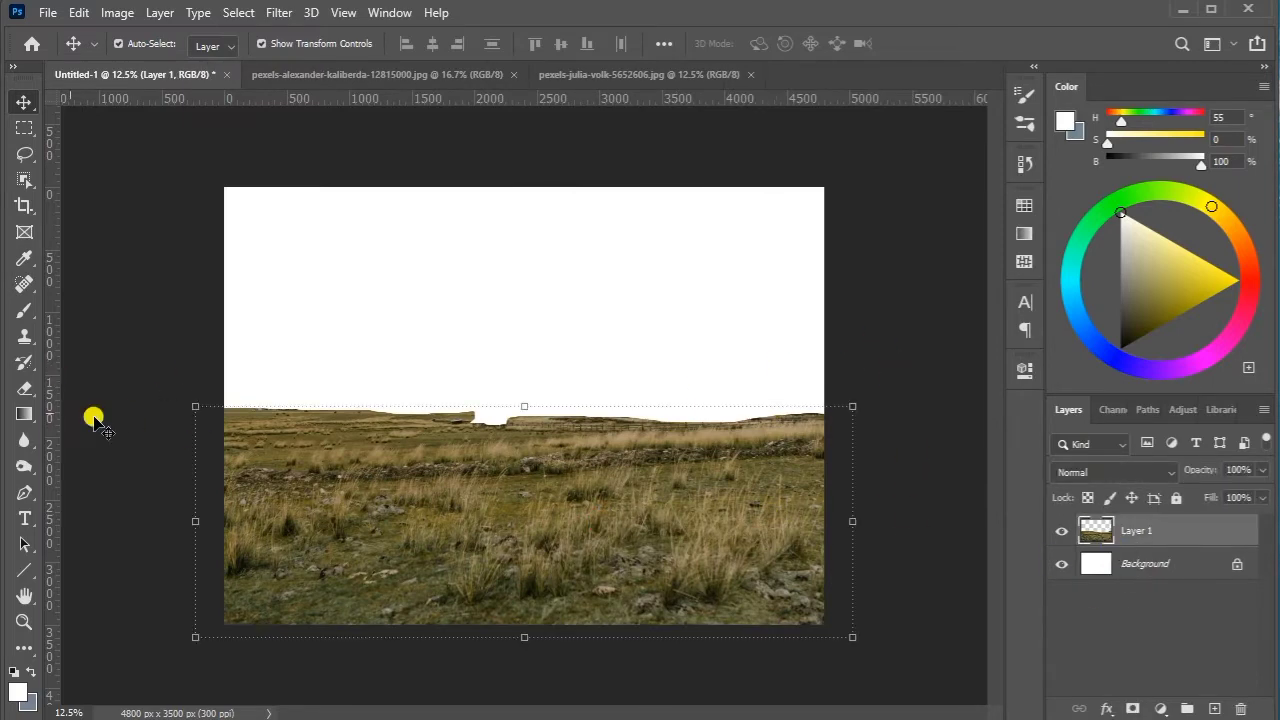
left_click(24, 388)
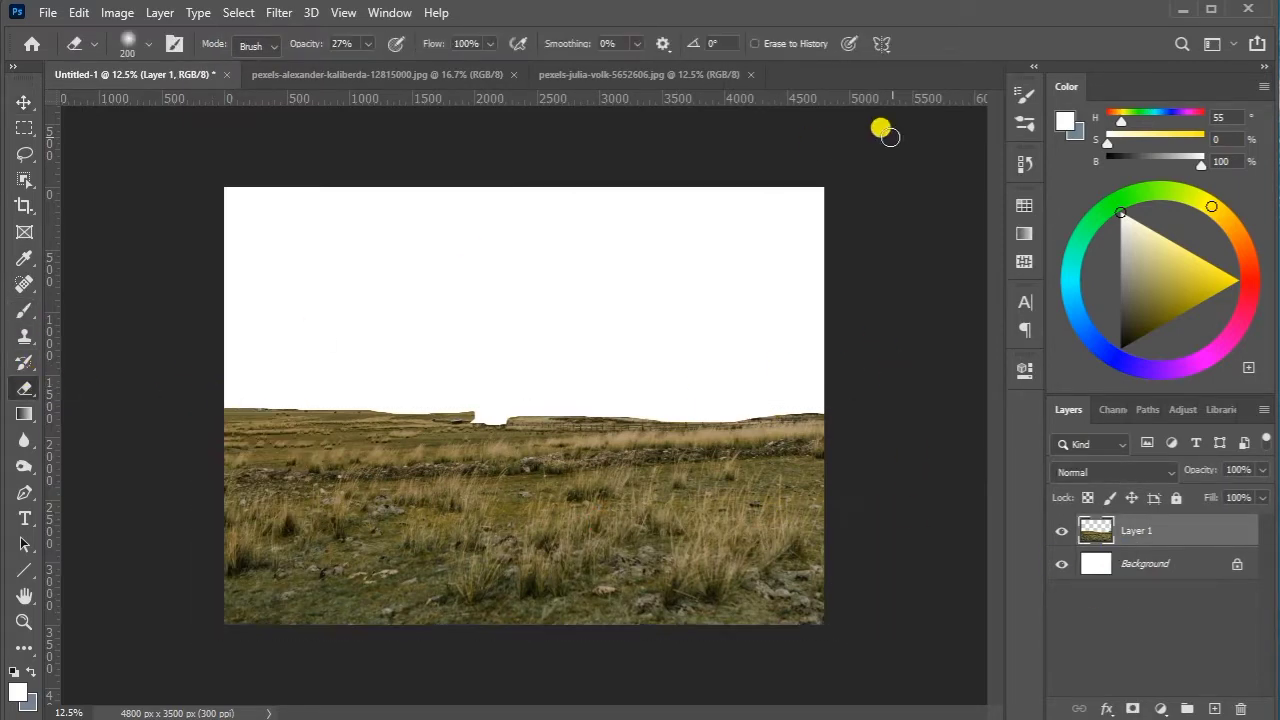
left_click(1024, 122)
scroll(770, 330, "up", 2)
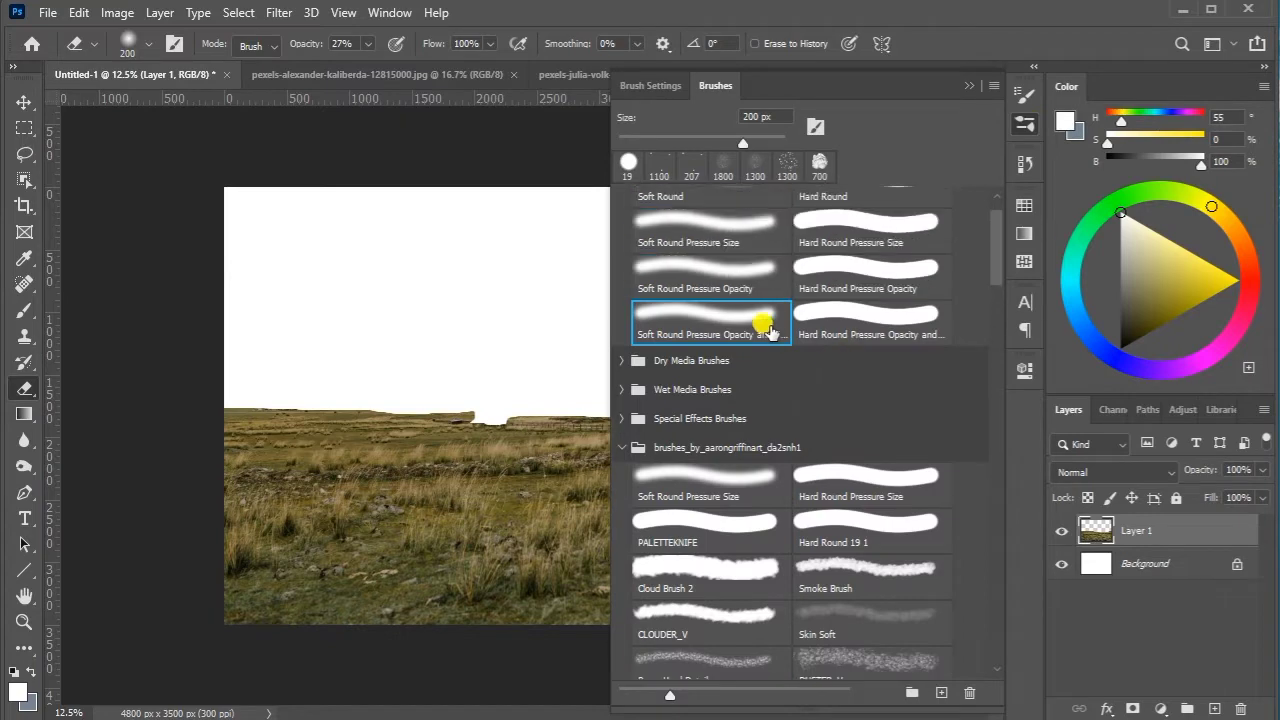
left_click(969, 85)
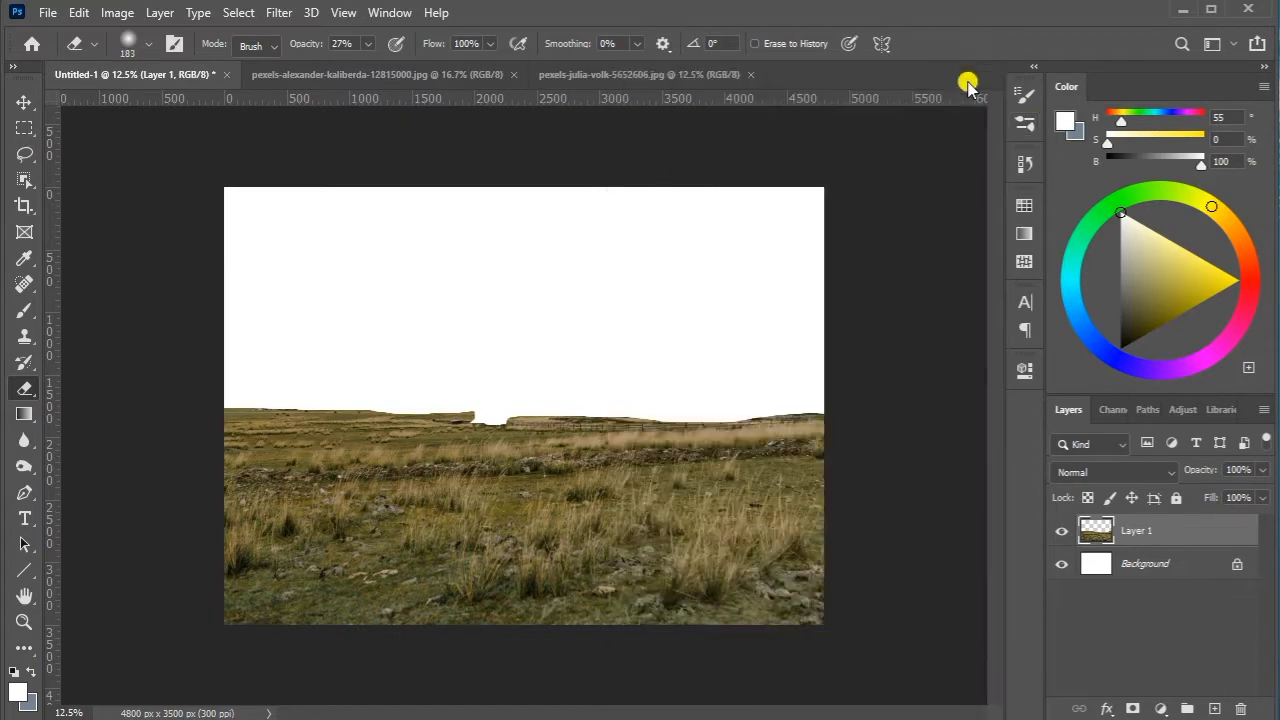
left_click(368, 44)
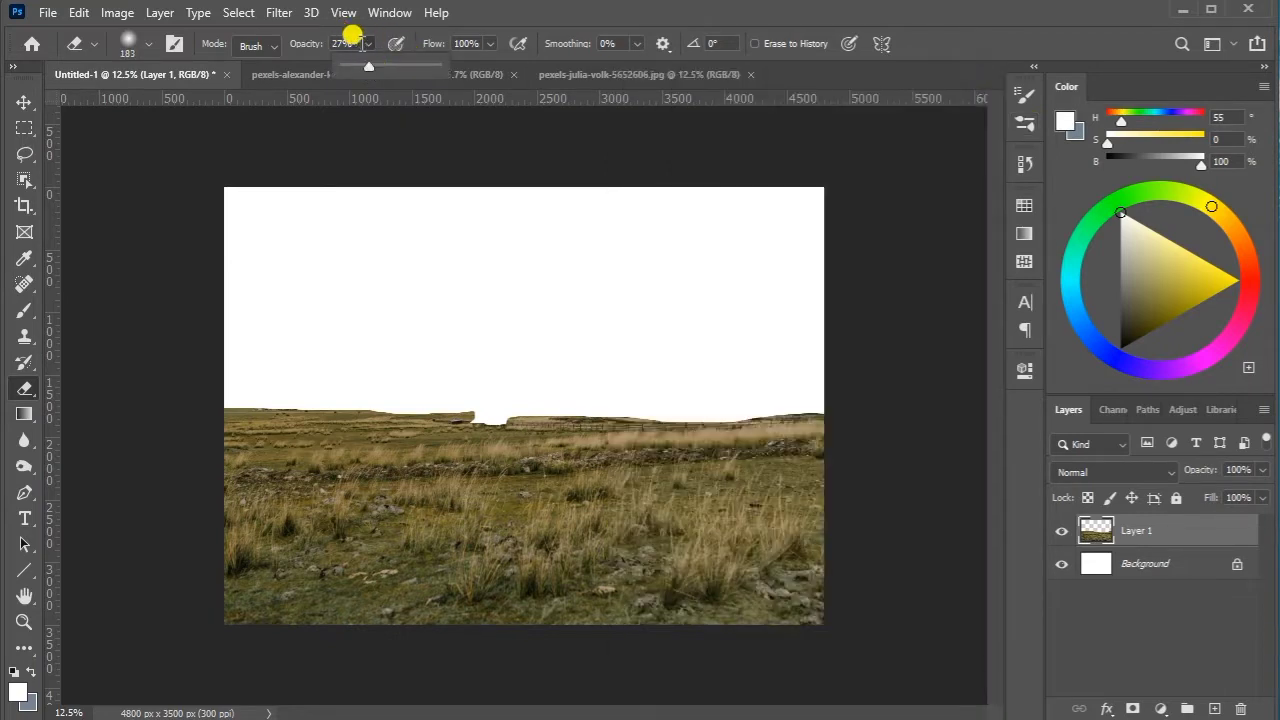
Erase along the horizon with a larger brush to fade out the distant ridge
mouse_move(220, 404)
left_mouse_down()
mouse_move(246, 391)
mouse_move(410, 407)
mouse_move(460, 391)
mouse_move(383, 394)
mouse_move(449, 414)
mouse_move(780, 403)
left_mouse_up()
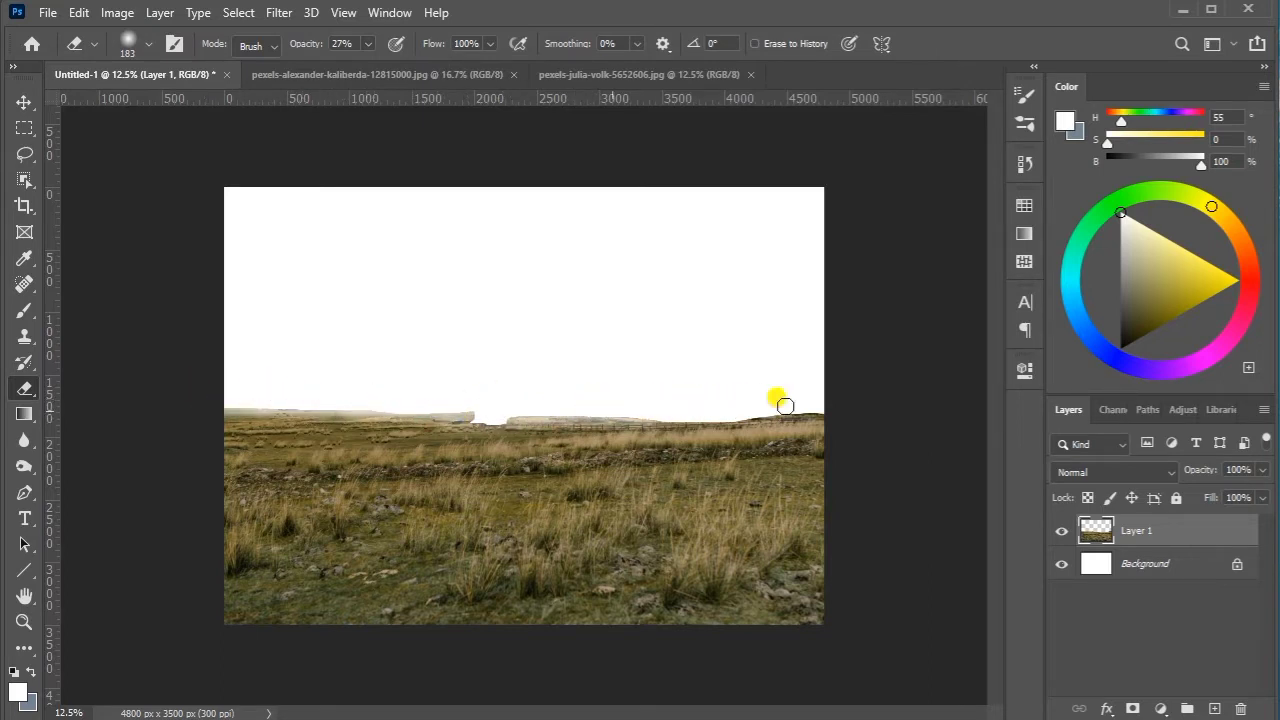
key("bracketright")
mouse_move(290, 394)
left_mouse_down()
mouse_move(217, 406)
mouse_move(669, 410)
left_mouse_up()
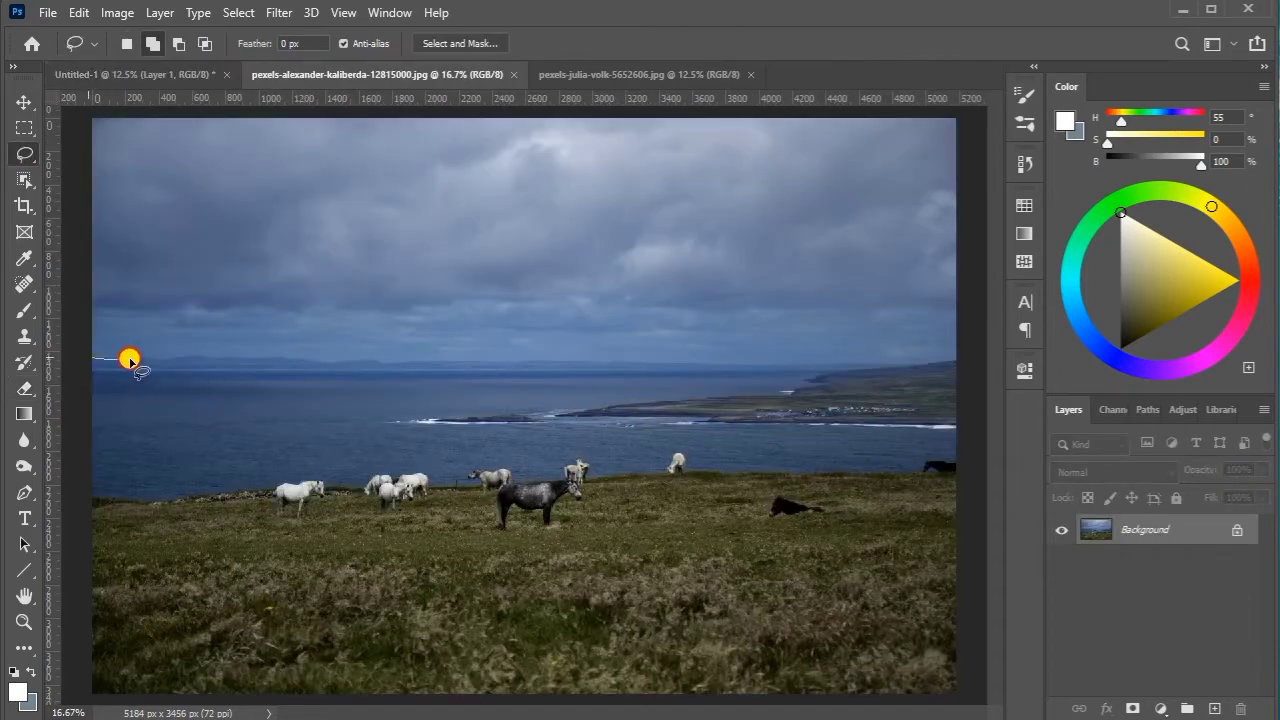
Lasso the coastal sky, bring it into Untitled-1 and enlarge it to about 158%
mouse_move(130, 360)
left_mouse_down()
mouse_move(751, 360)
mouse_move(5, 210)
left_mouse_up()
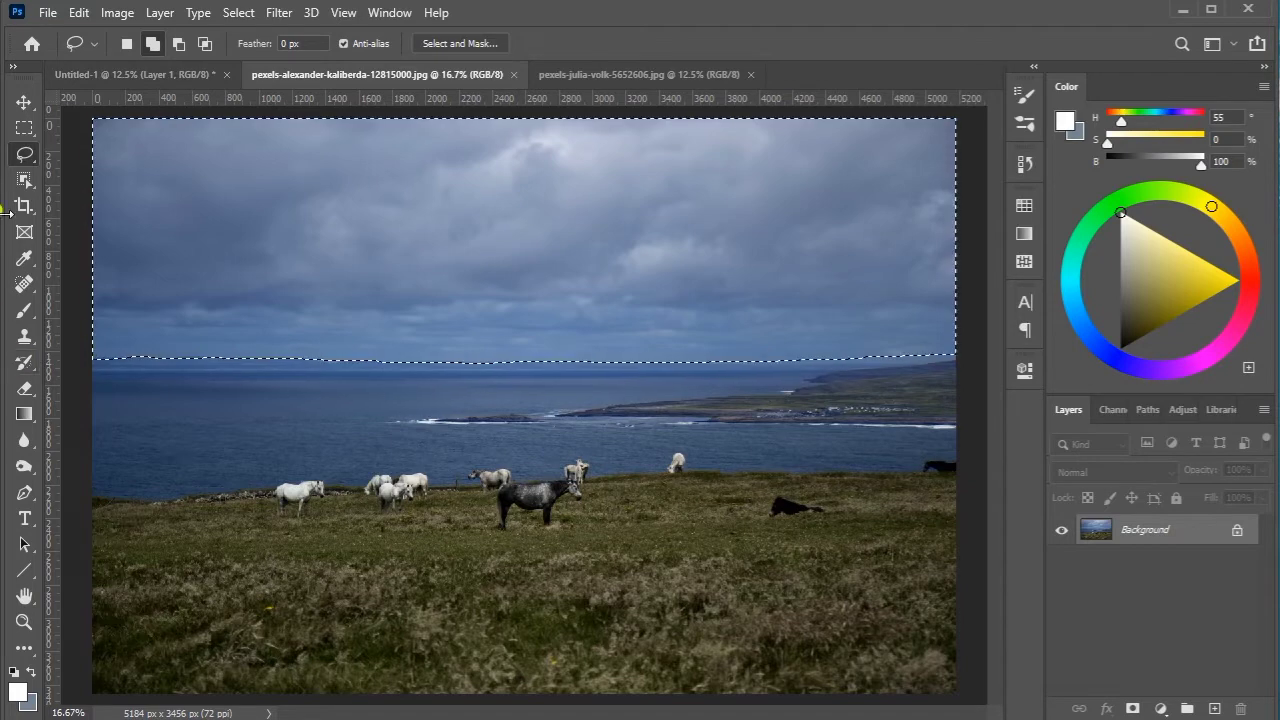
key("v")
mouse_move(526, 271)
left_mouse_down()
mouse_move(191, 51)
mouse_move(516, 322)
mouse_move(546, 314)
left_mouse_up()
left_click_drag(501, 352, 560, 449)
left_click_drag(596, 396, 601, 379)
left_click(977, 50)
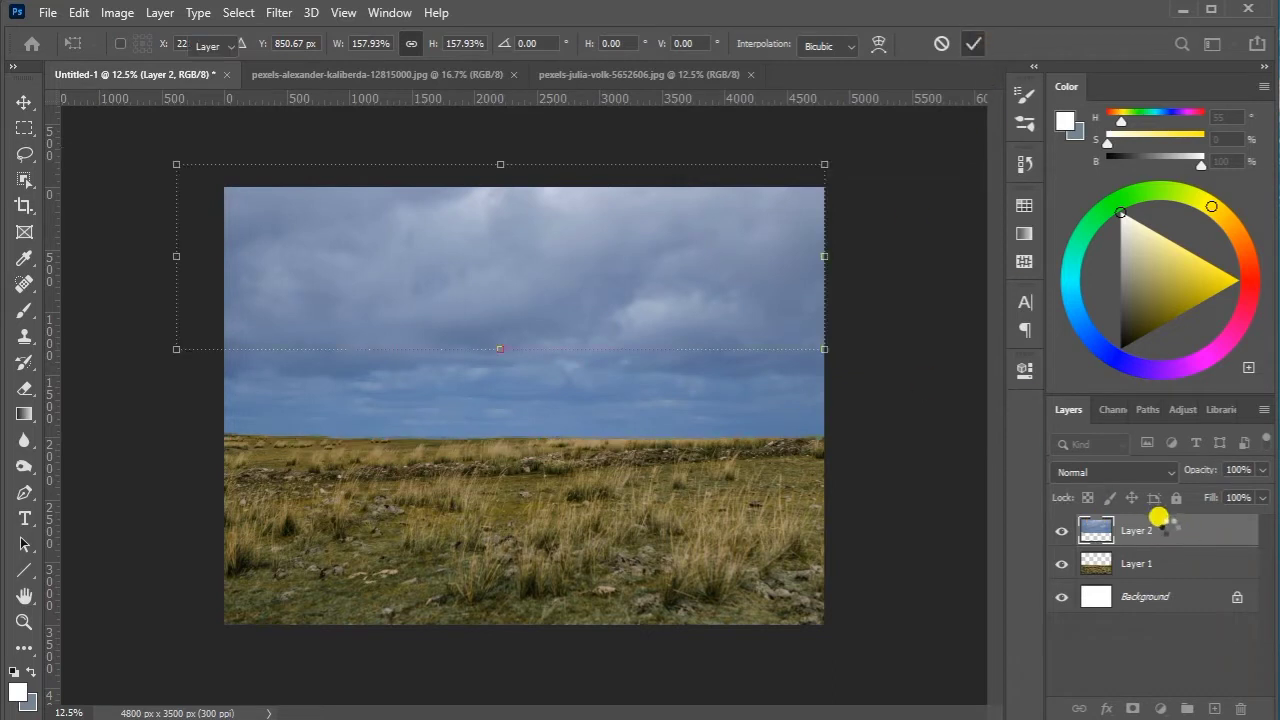
Move the sky layer beneath the grass layer and nudge it into position
left_click_drag(1120, 530, 1050, 577)
left_click_drag(550, 388, 551, 386)
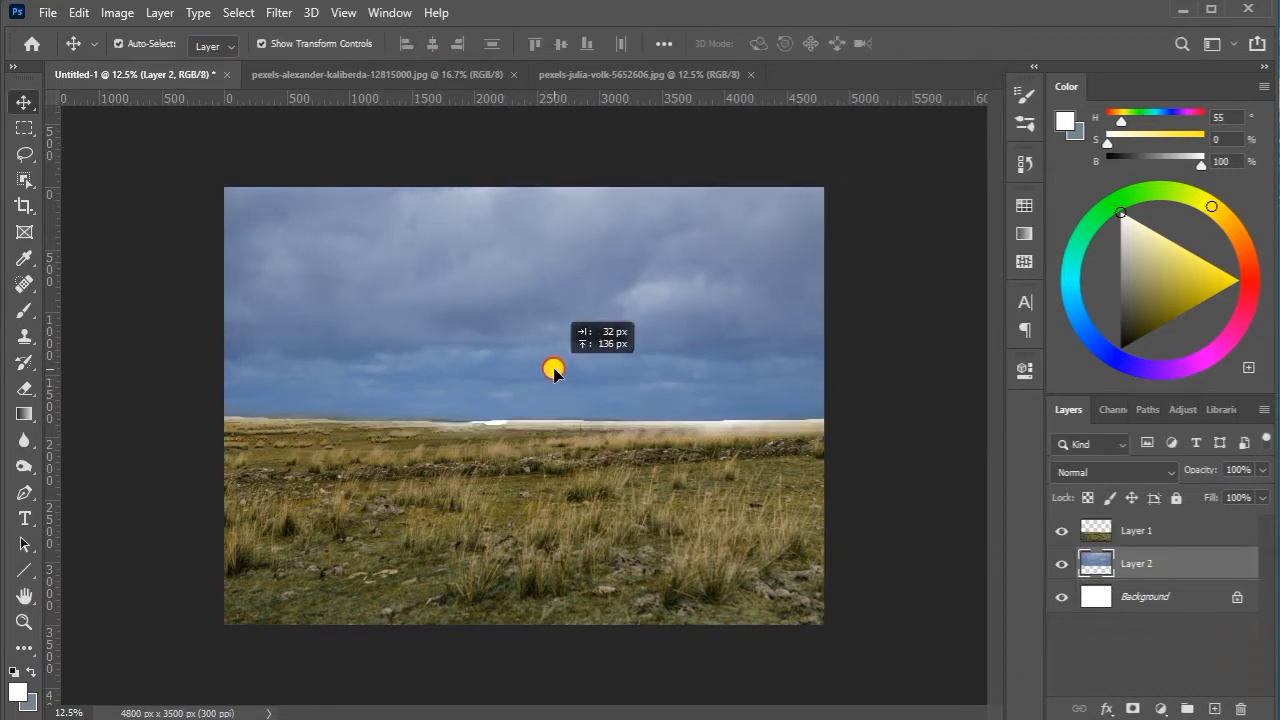
left_click(866, 388)
left_click(25, 388)
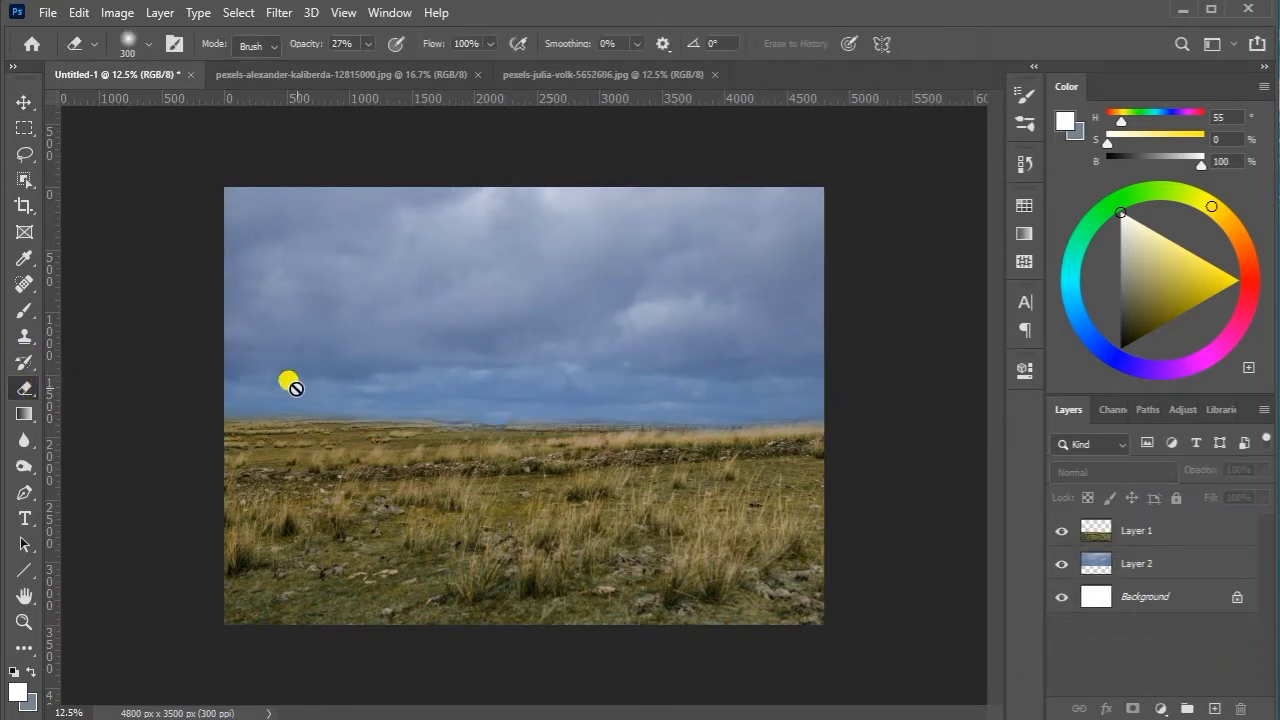
left_click(1142, 540)
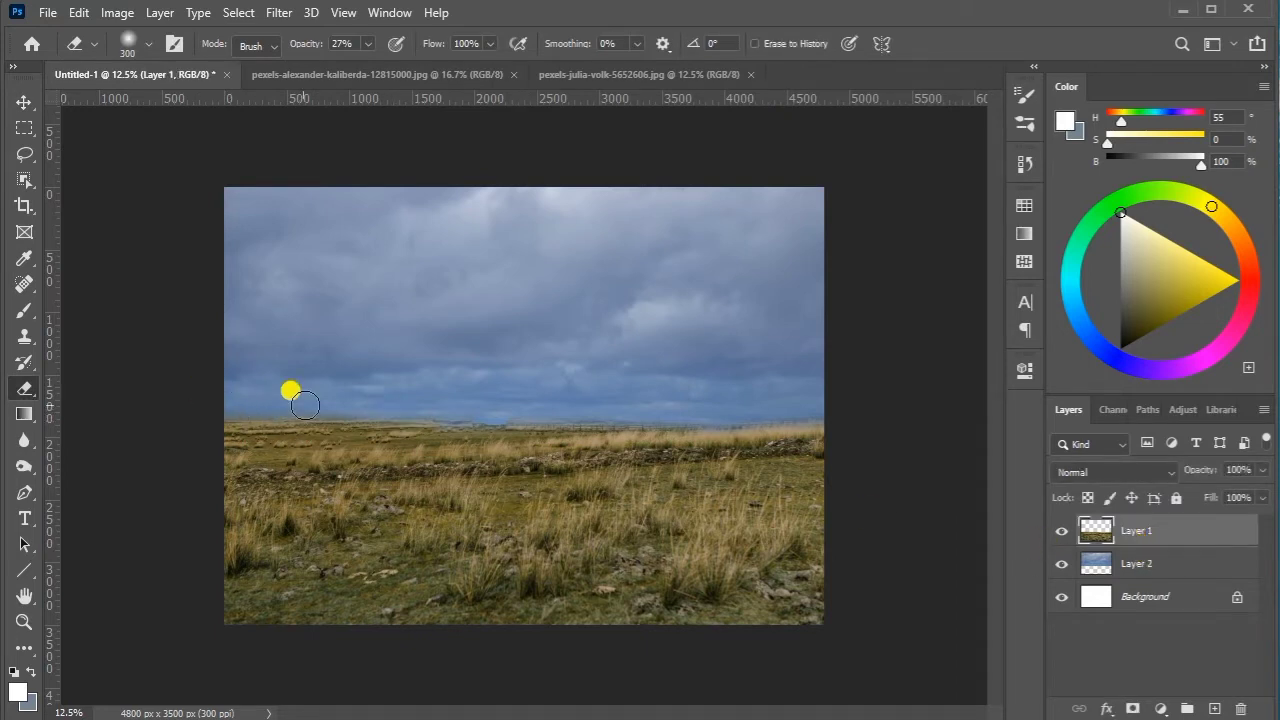
left_click(1140, 563)
Clip a Hue/Saturation adjustment to the sky: Hue -3, Saturation -29, Lightness -14
left_click(1158, 709)
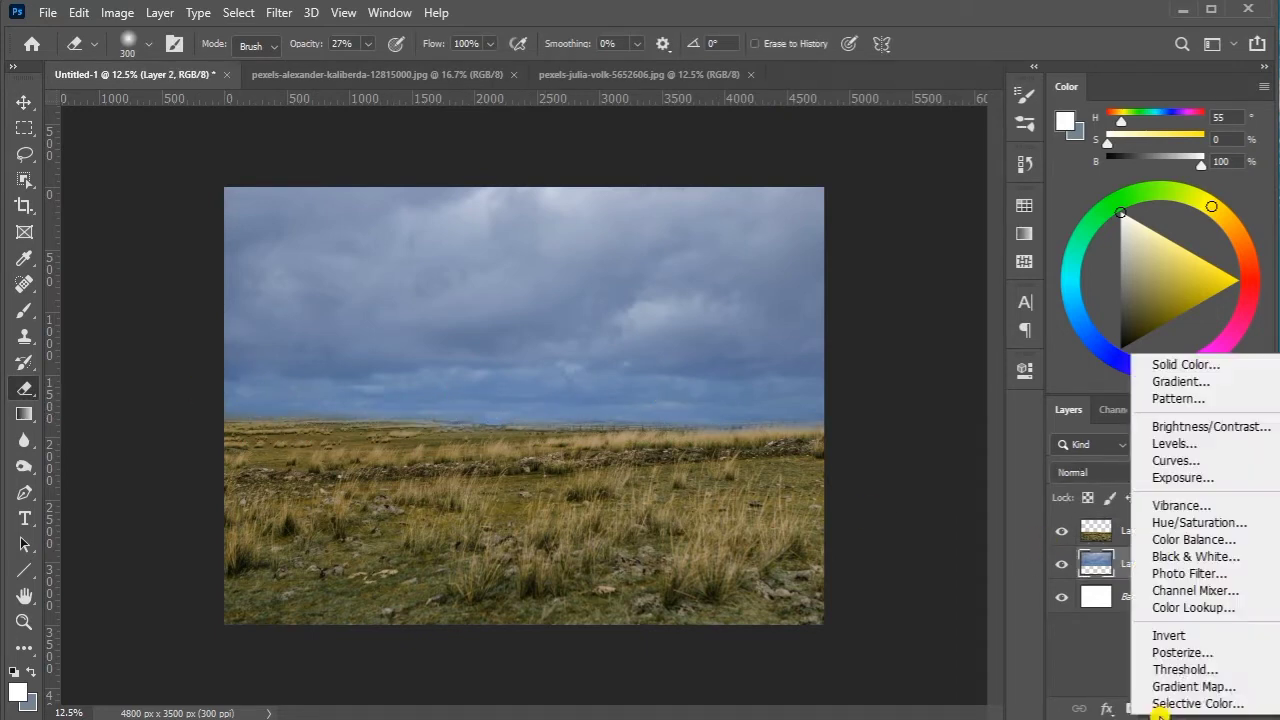
left_click(1196, 524)
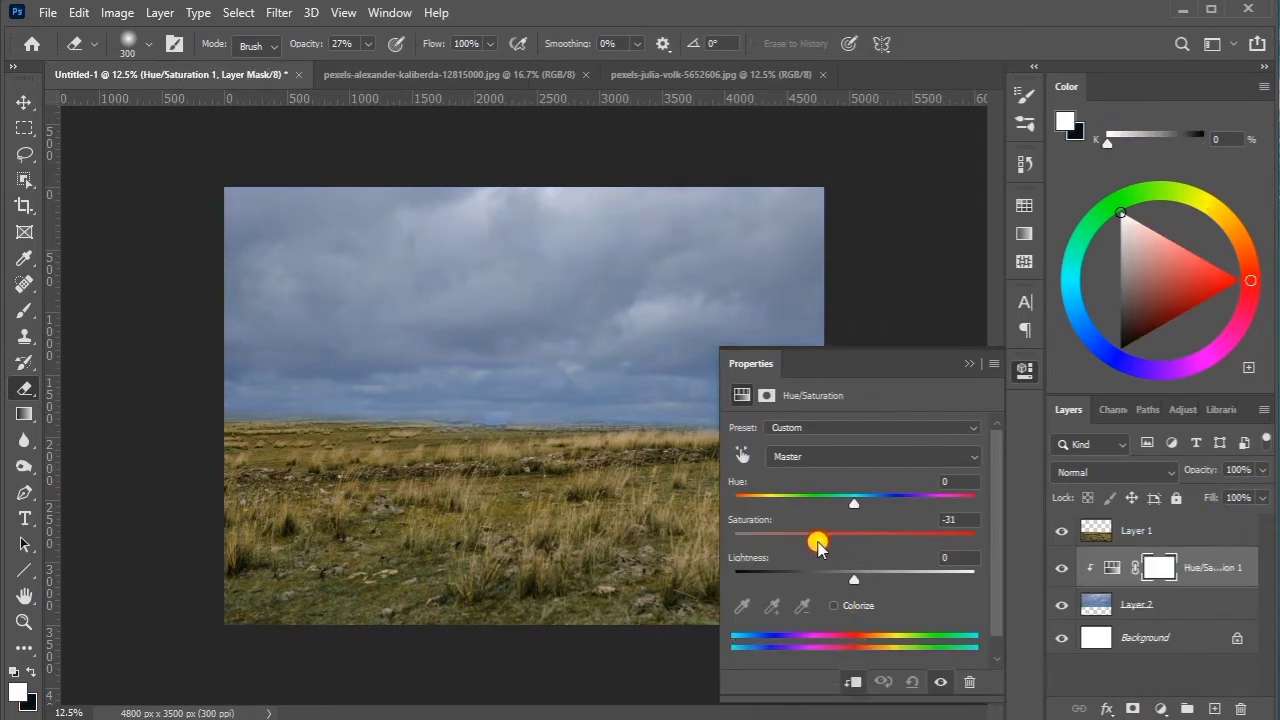
left_click_drag(855, 578, 839, 578)
left_click_drag(853, 505, 863, 507)
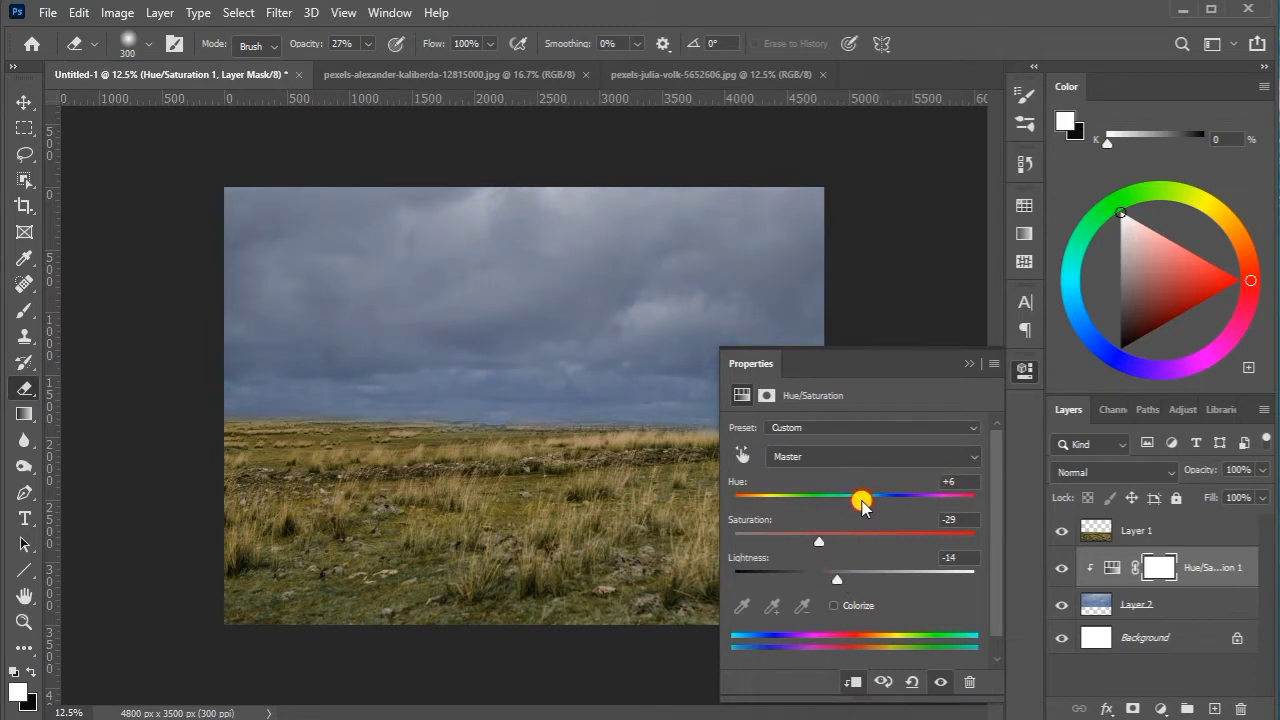
left_click(961, 364)
Clip a Hue/Saturation adjustment to the grass: Hue -7, Saturation -22, Lightness -5
left_click(1151, 524)
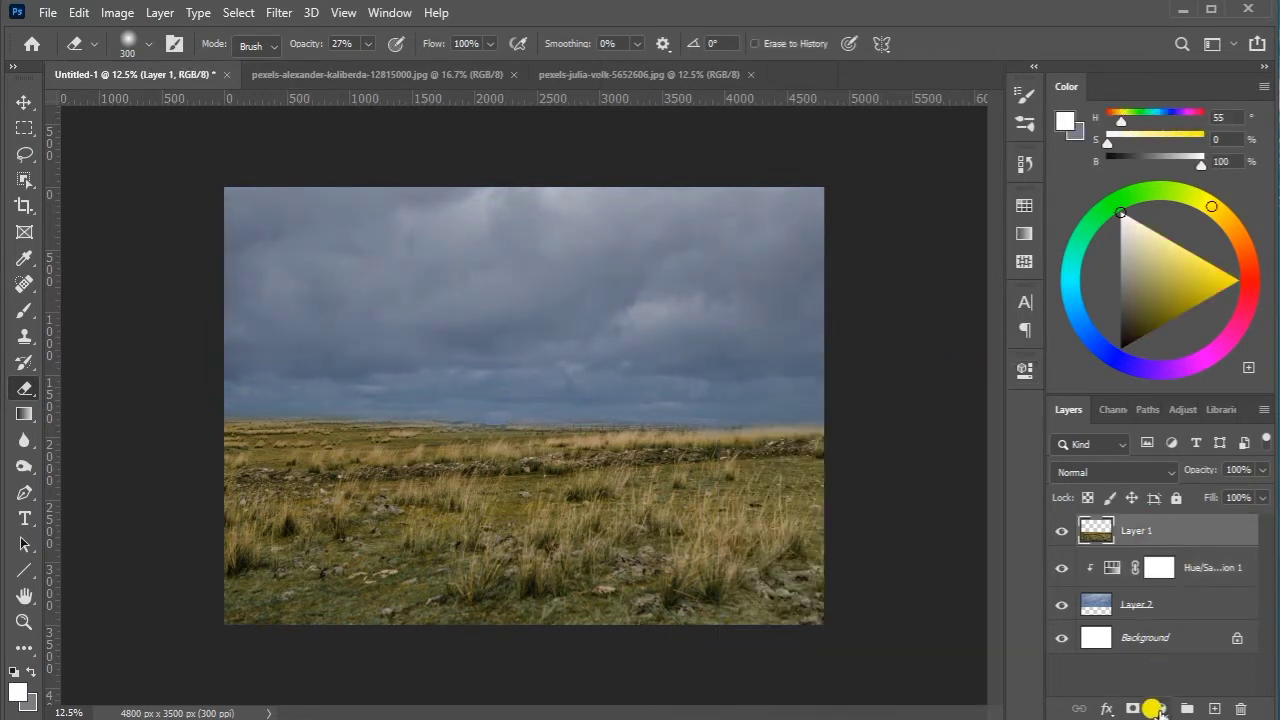
left_click(1155, 708)
left_click(1172, 509)
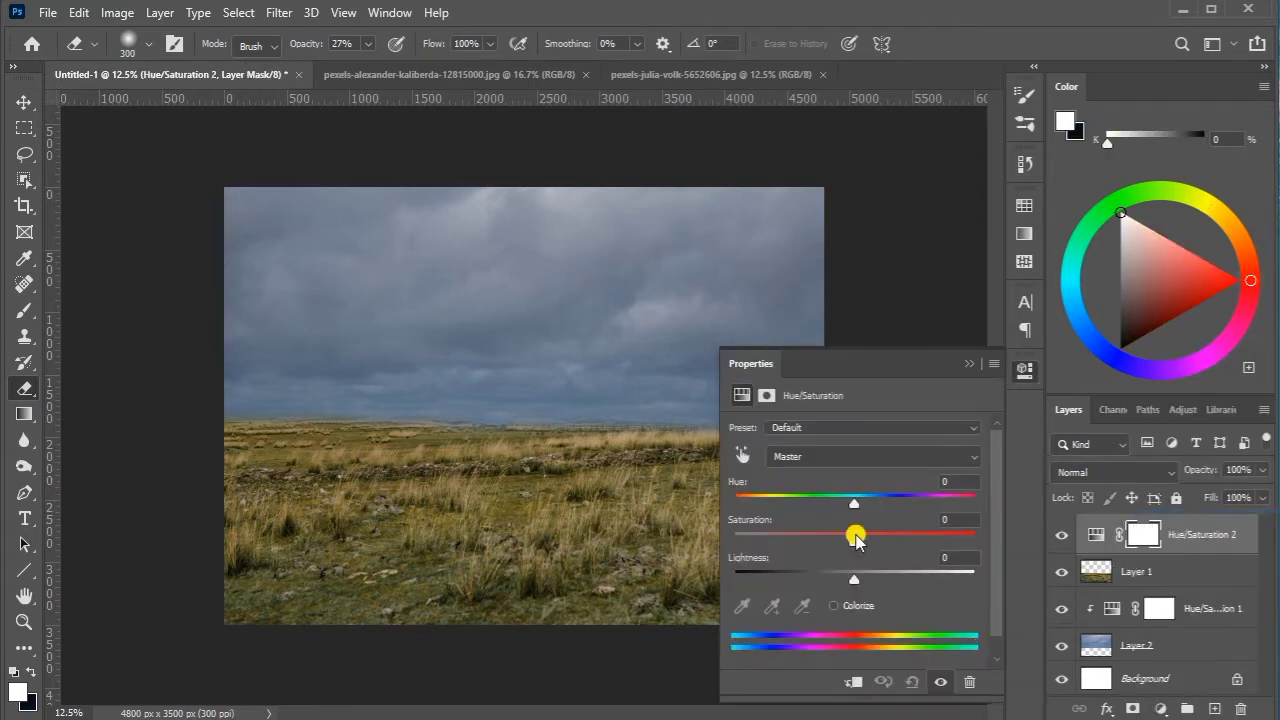
left_click(850, 679)
left_click_drag(853, 545, 822, 548)
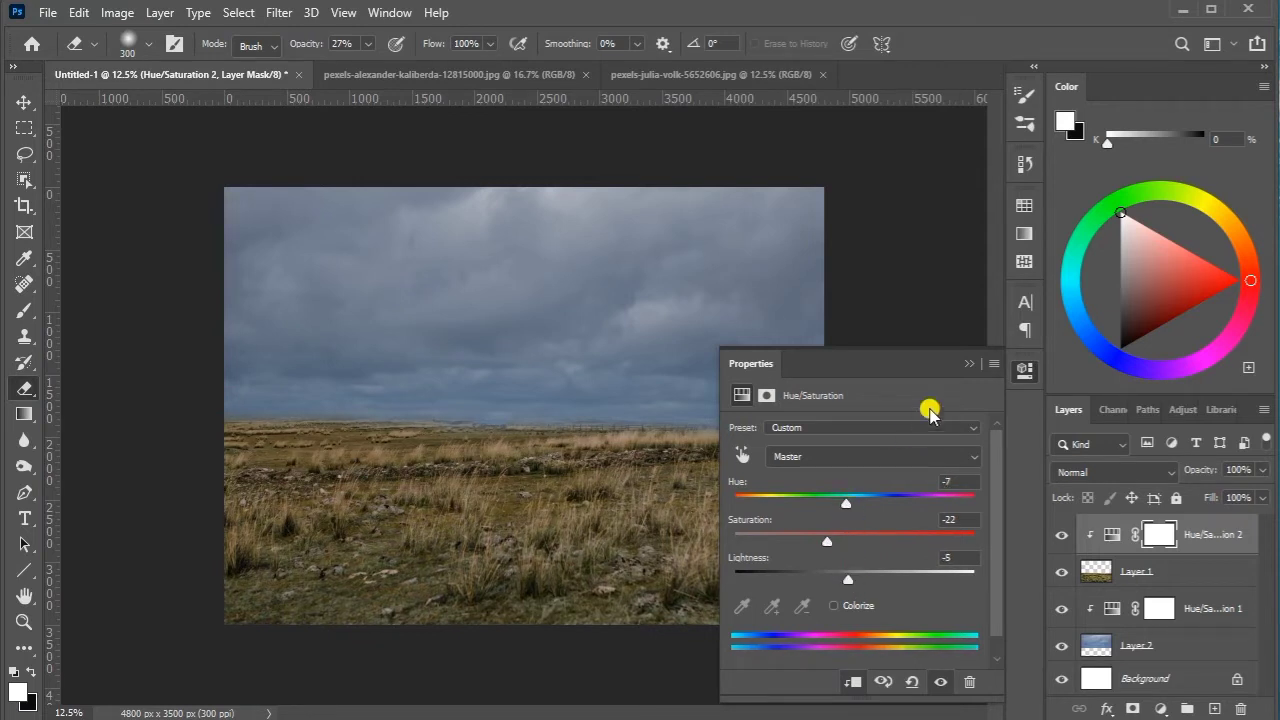
left_click(1097, 572)
left_click_drag(1214, 559, 1197, 592)
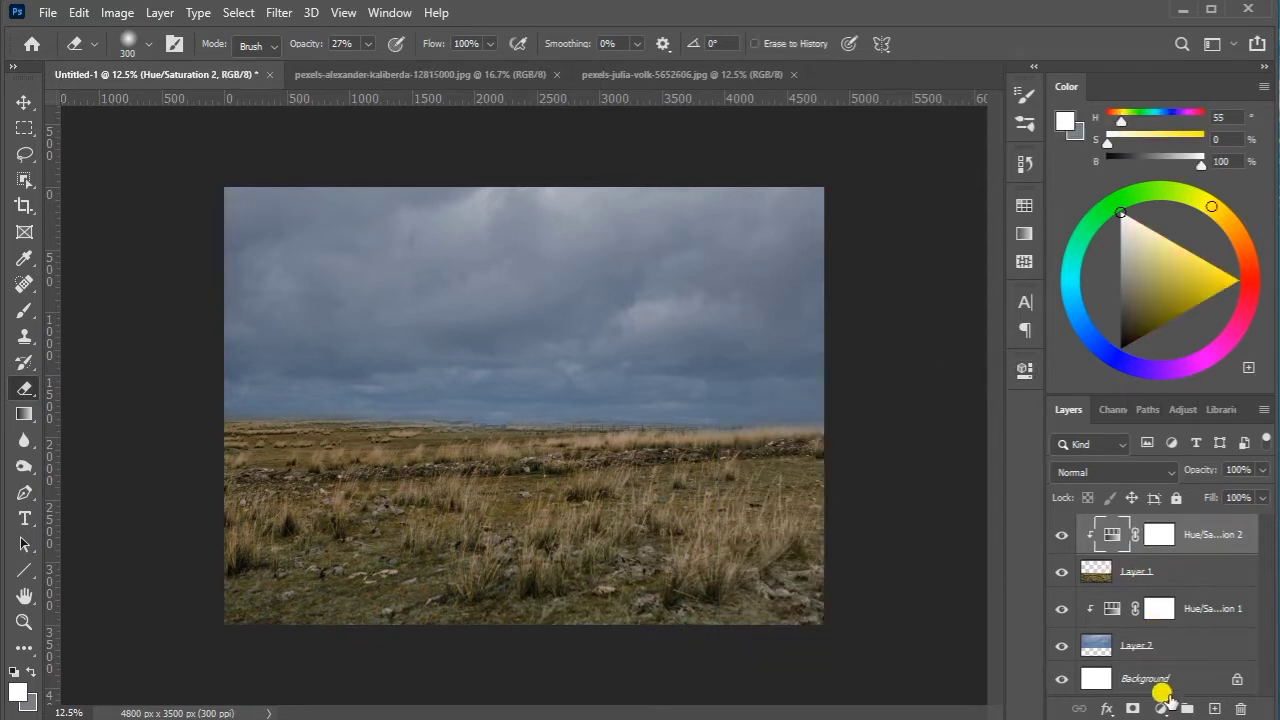
key("alt+shift")
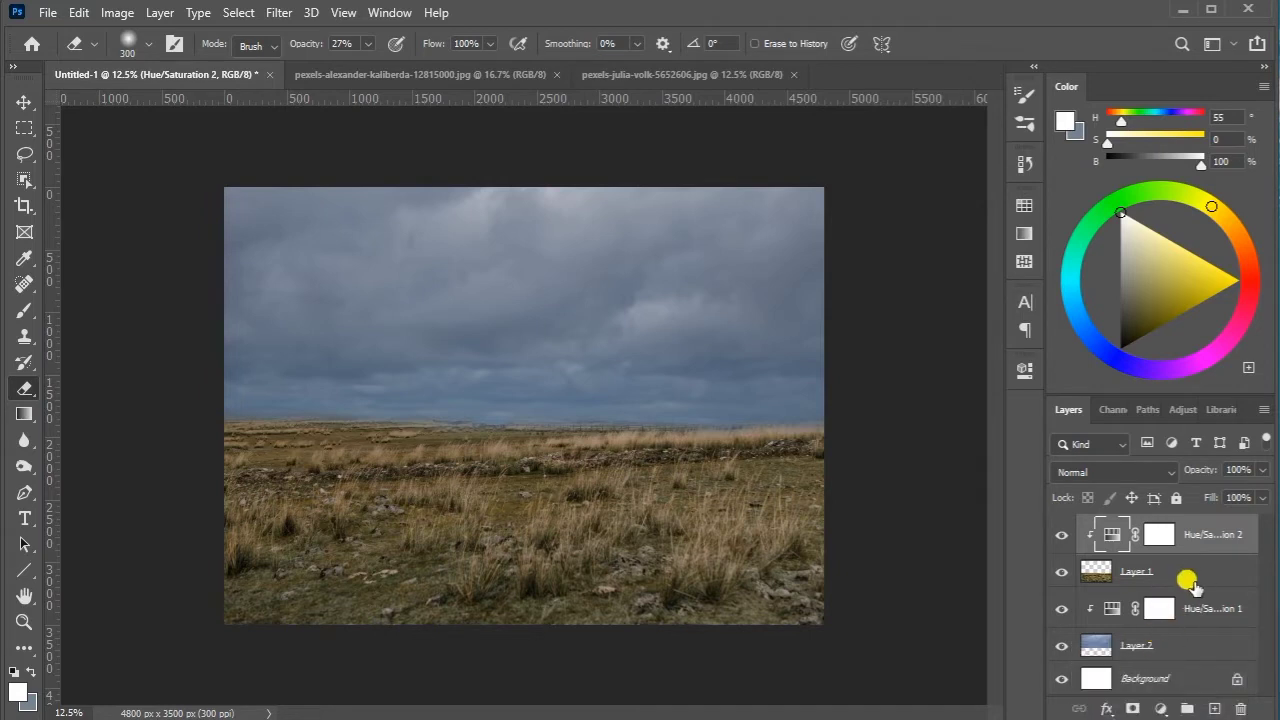
Group the four landscape layers into a group named 'background'
left_click(1183, 570)
left_click(1186, 645, "shift")
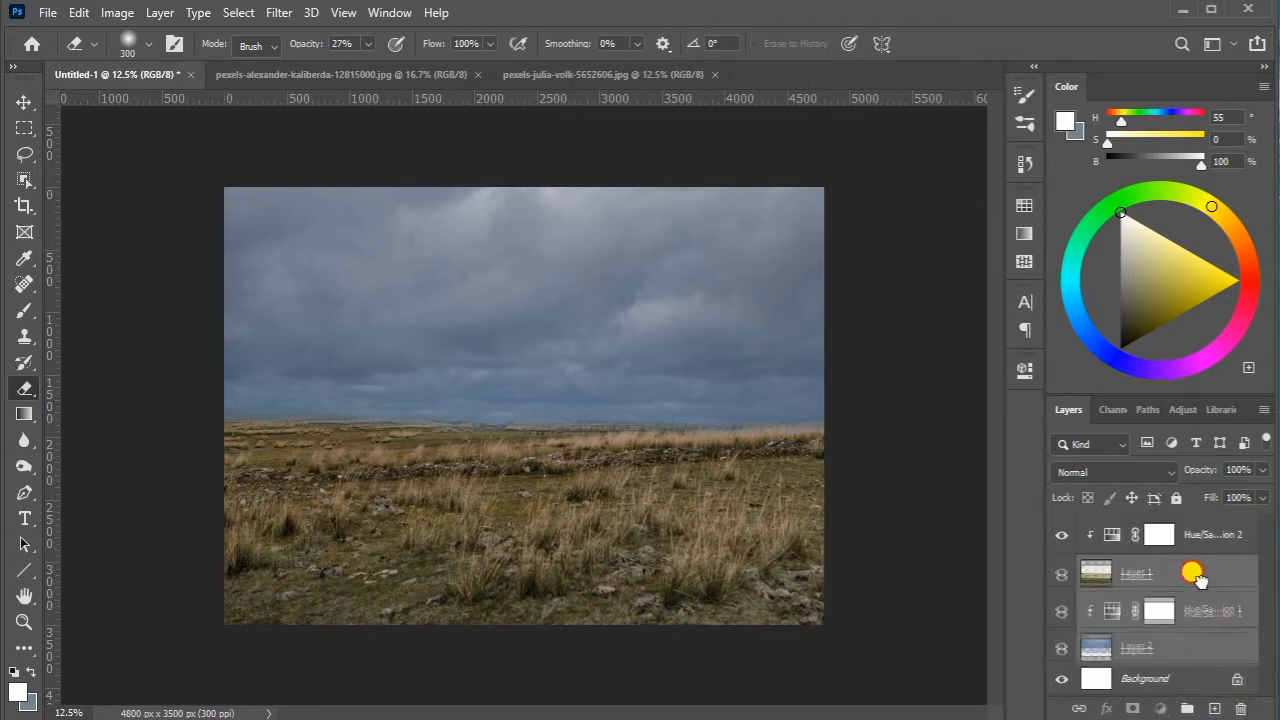
left_click(1187, 708)
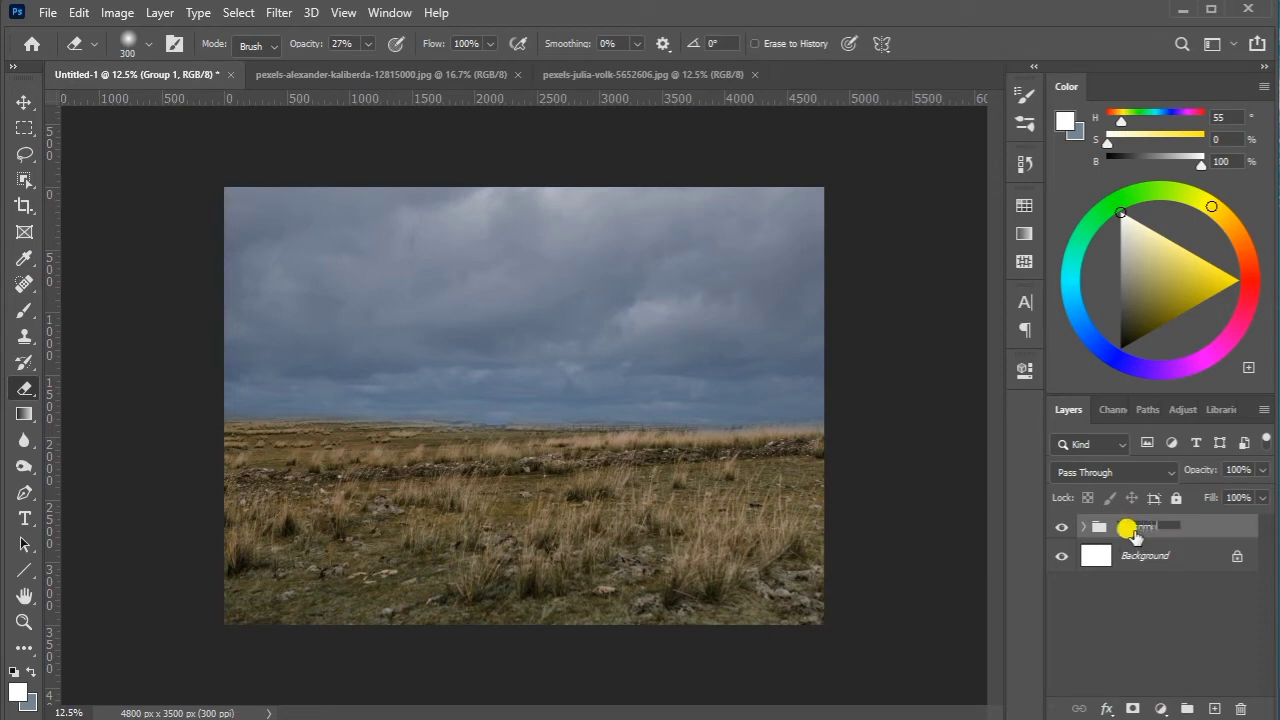
type("background")
left_click(1112, 576)
left_click(1193, 527)
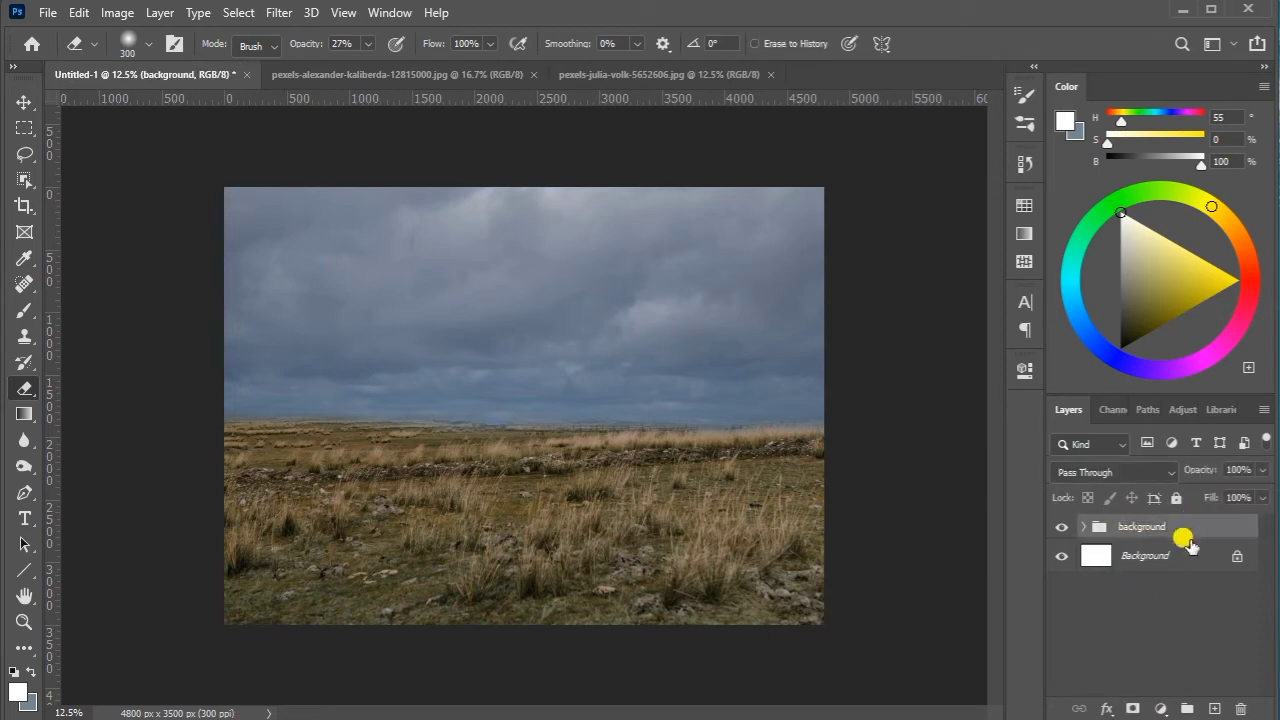
Close the two extra stock photos and bring up the Open dialog on the ps folder
key("b")
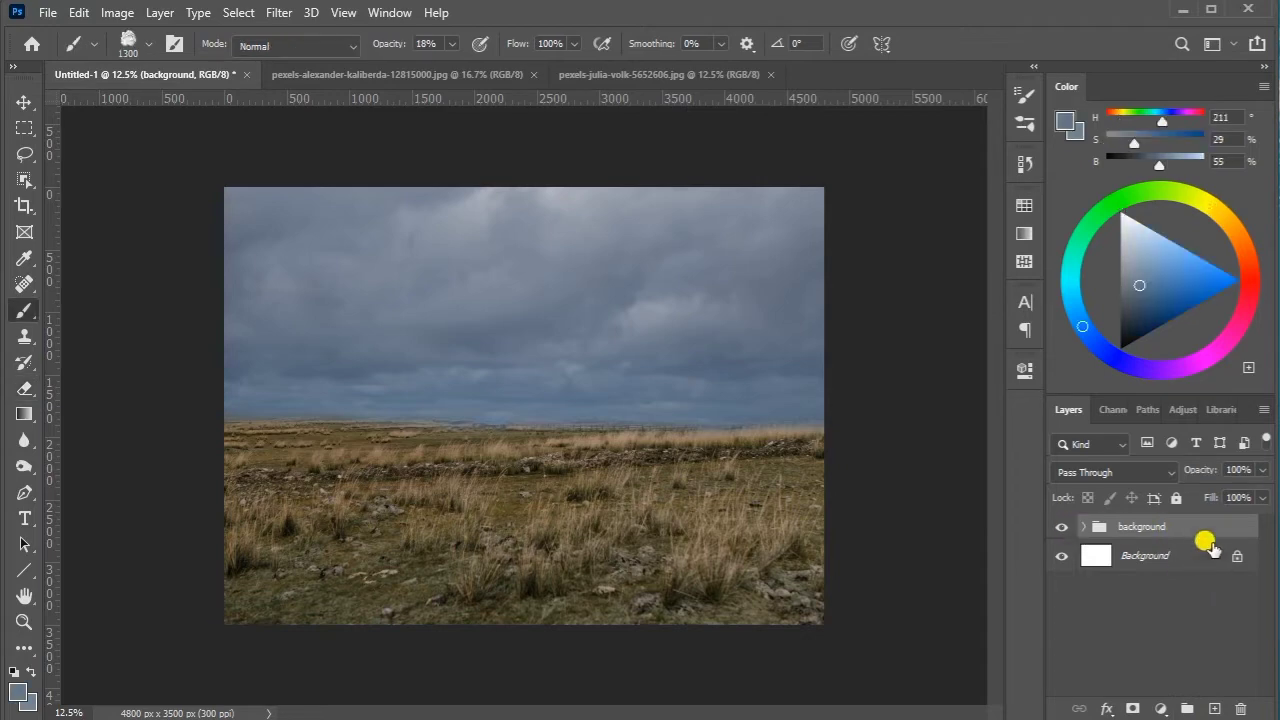
left_click(533, 74)
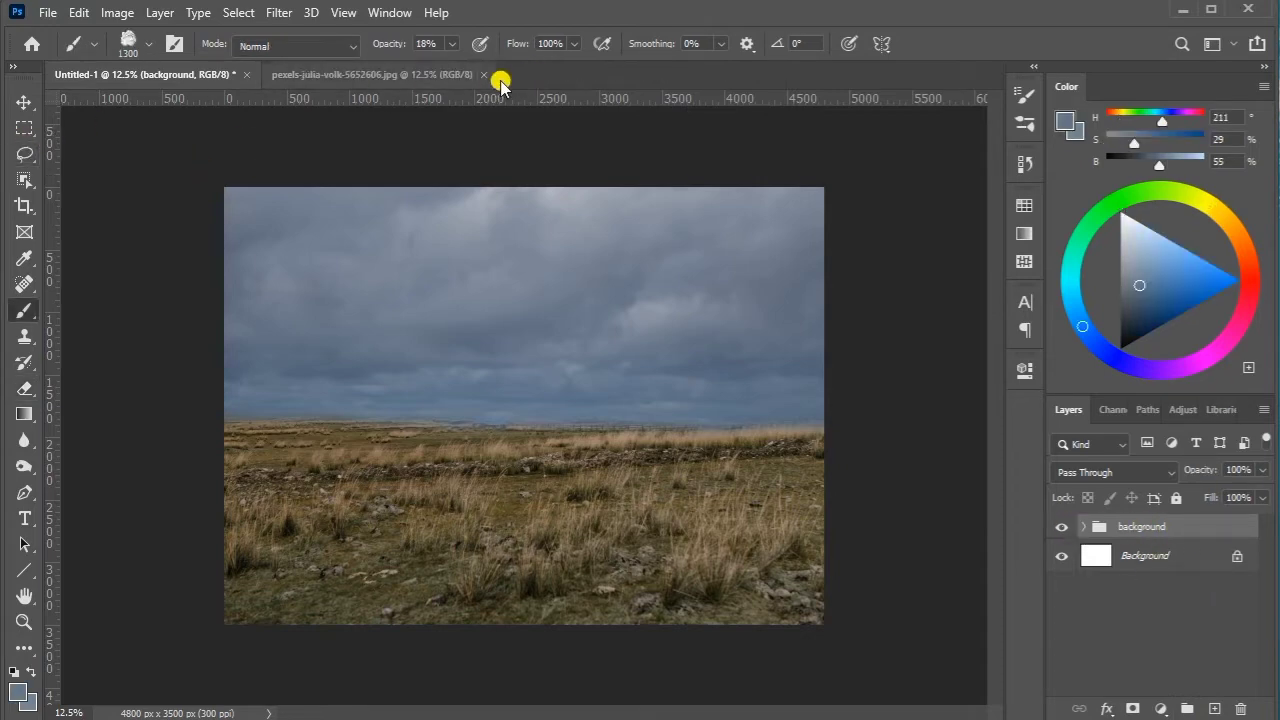
left_click(485, 74)
left_click(47, 12)
left_click(60, 48)
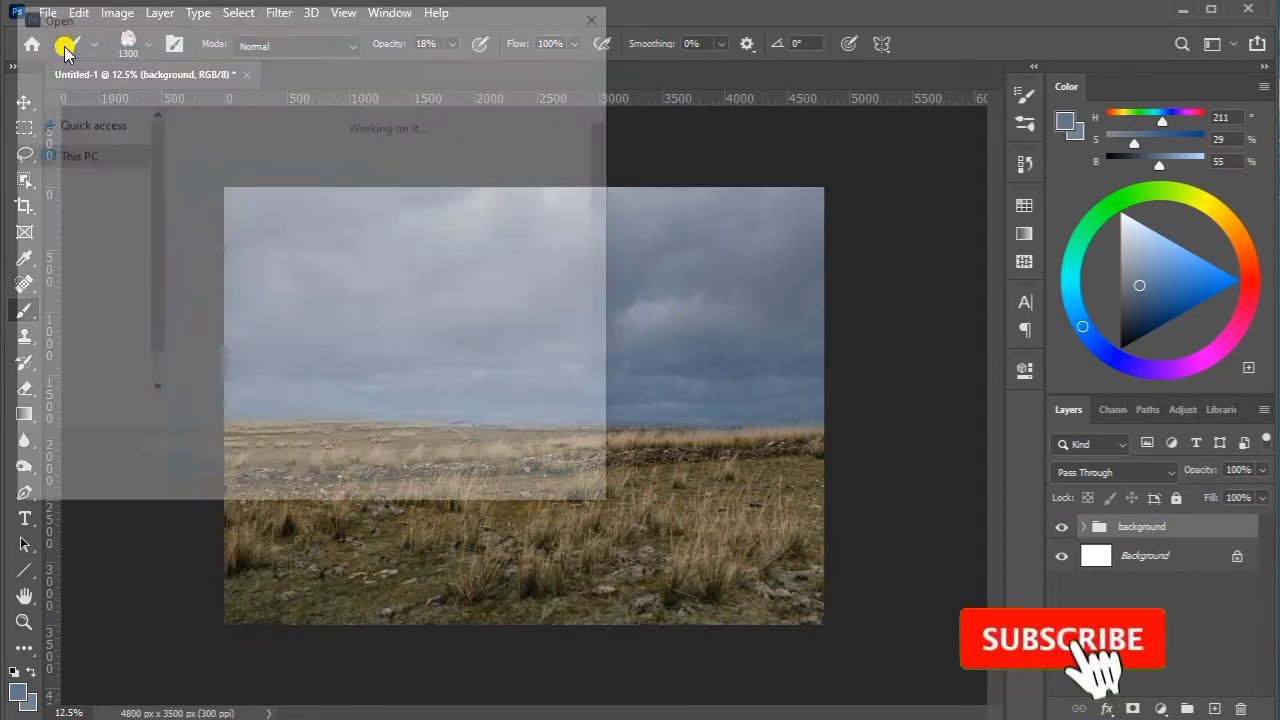
scroll(600, 200, "down", 3)
Open pexels-kuba-5669516.jpg and zoom in on the mushroom
scroll(366, 320, "down", 2)
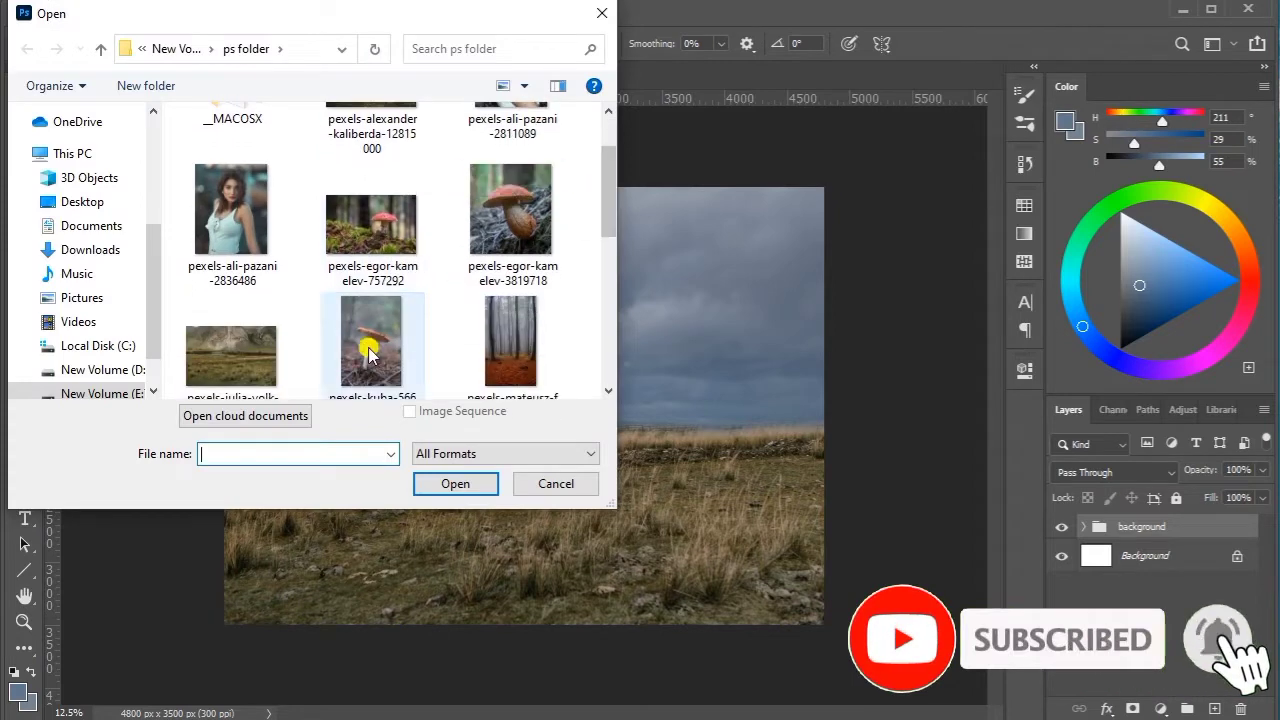
left_click(366, 312)
left_click(462, 483)
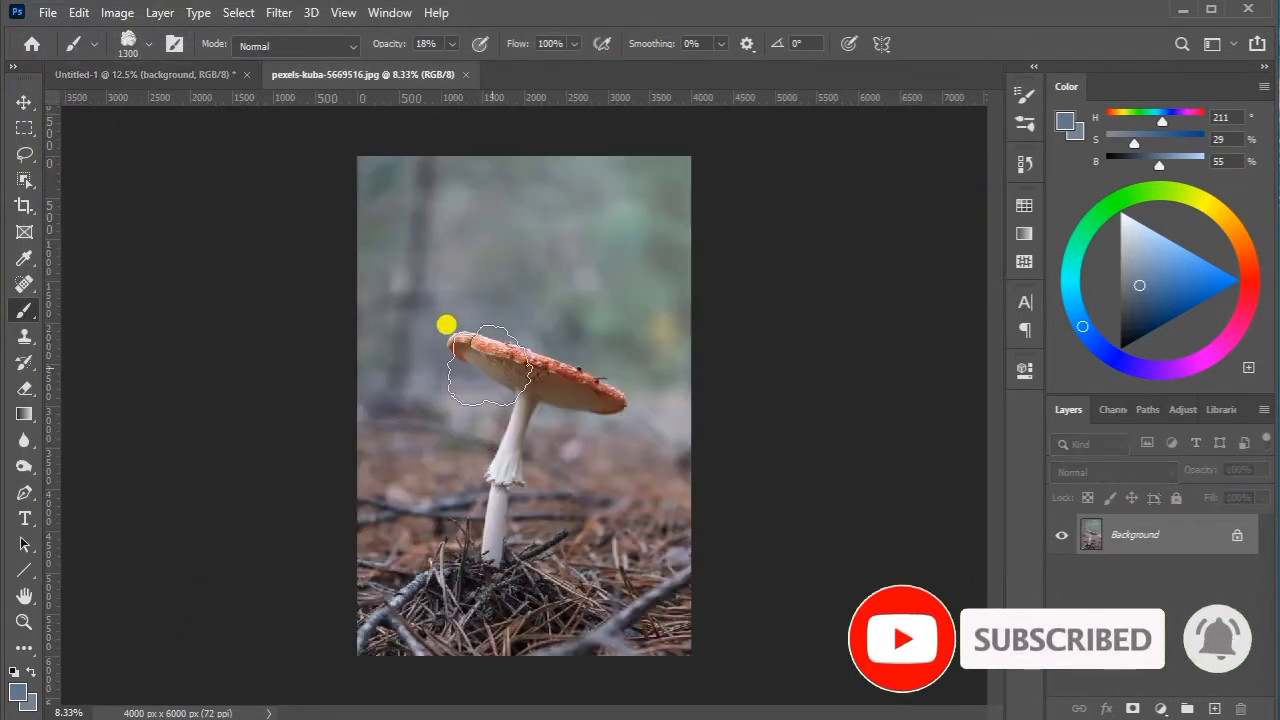
key("ctrl+plus")
key("ctrl+plus")
key("ctrl+plus")
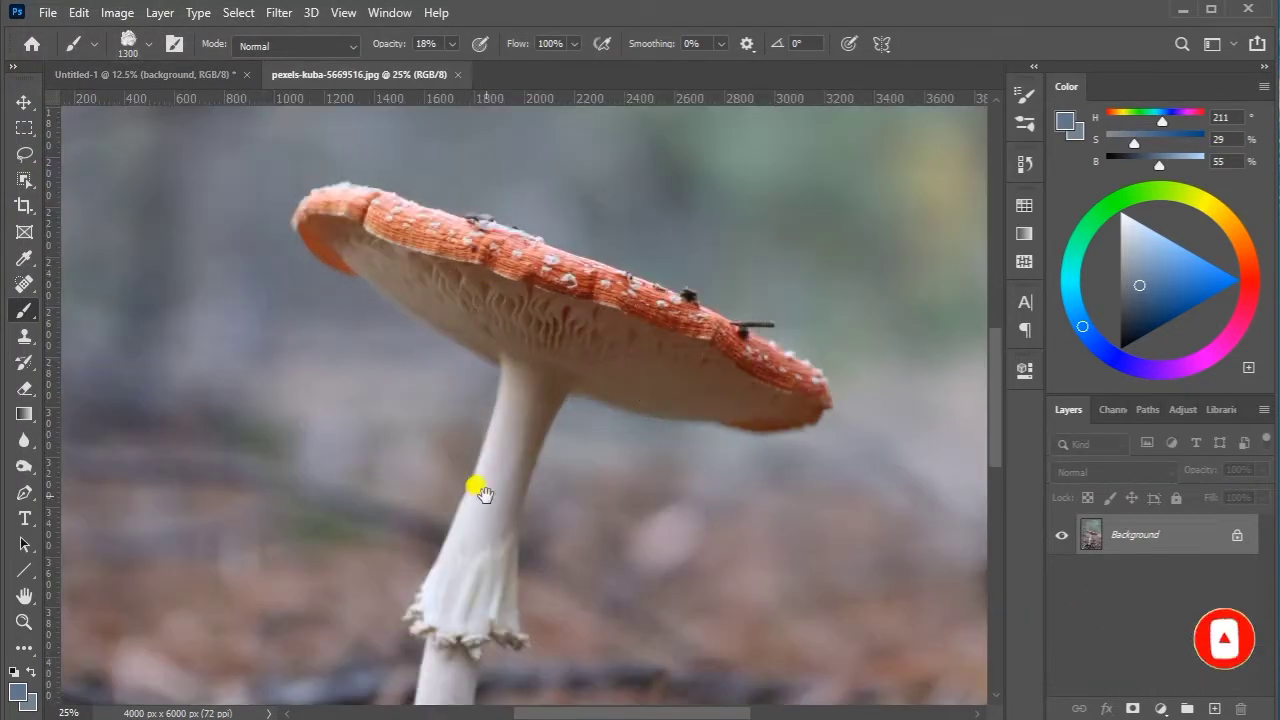
scroll(155, 340, "down", 3)
Trace the mushroom's stem and cap with the Pen tool, then make it a selection and layer mask
left_click(27, 503)
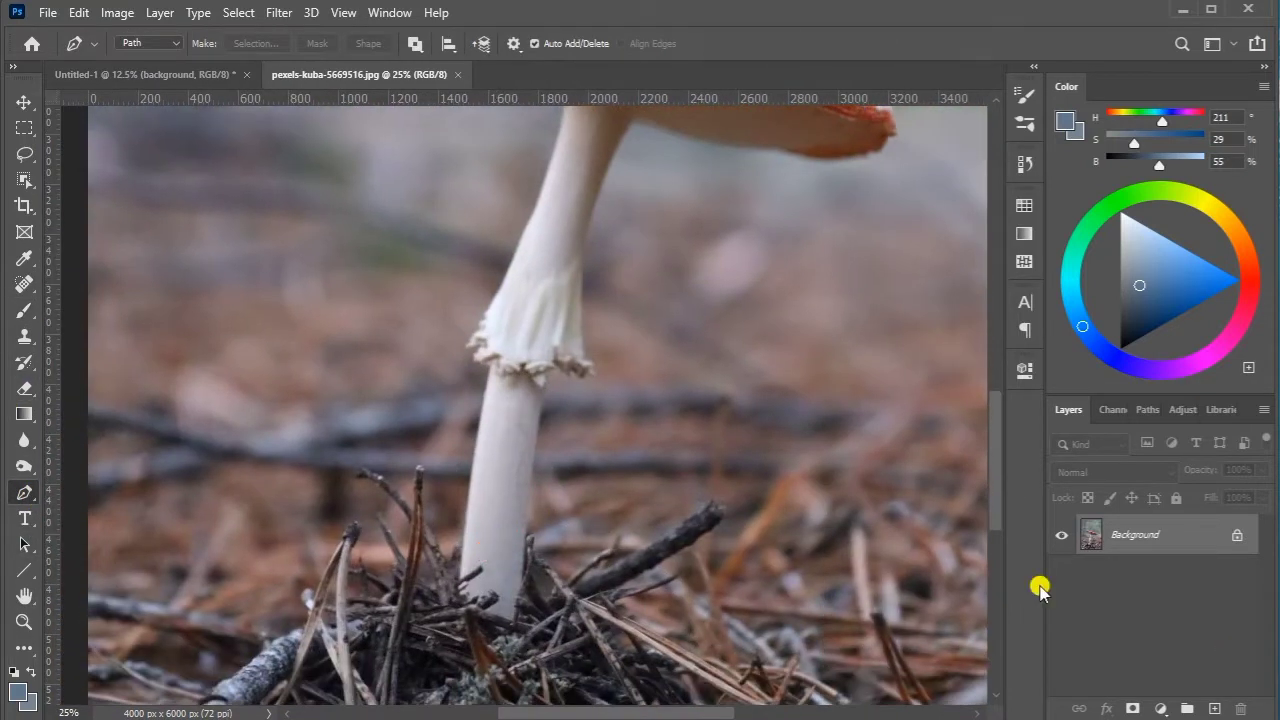
left_click(458, 575)
left_click_drag(491, 365, 506, 304)
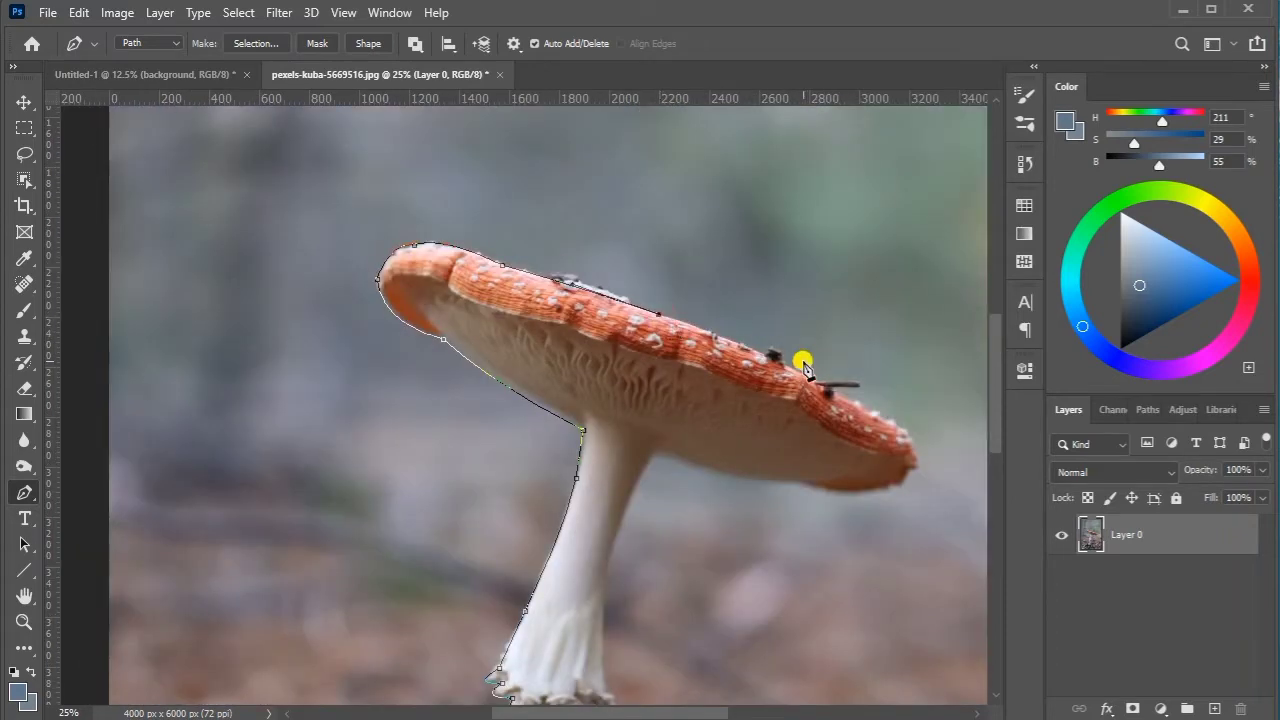
left_click_drag(812, 378, 870, 416)
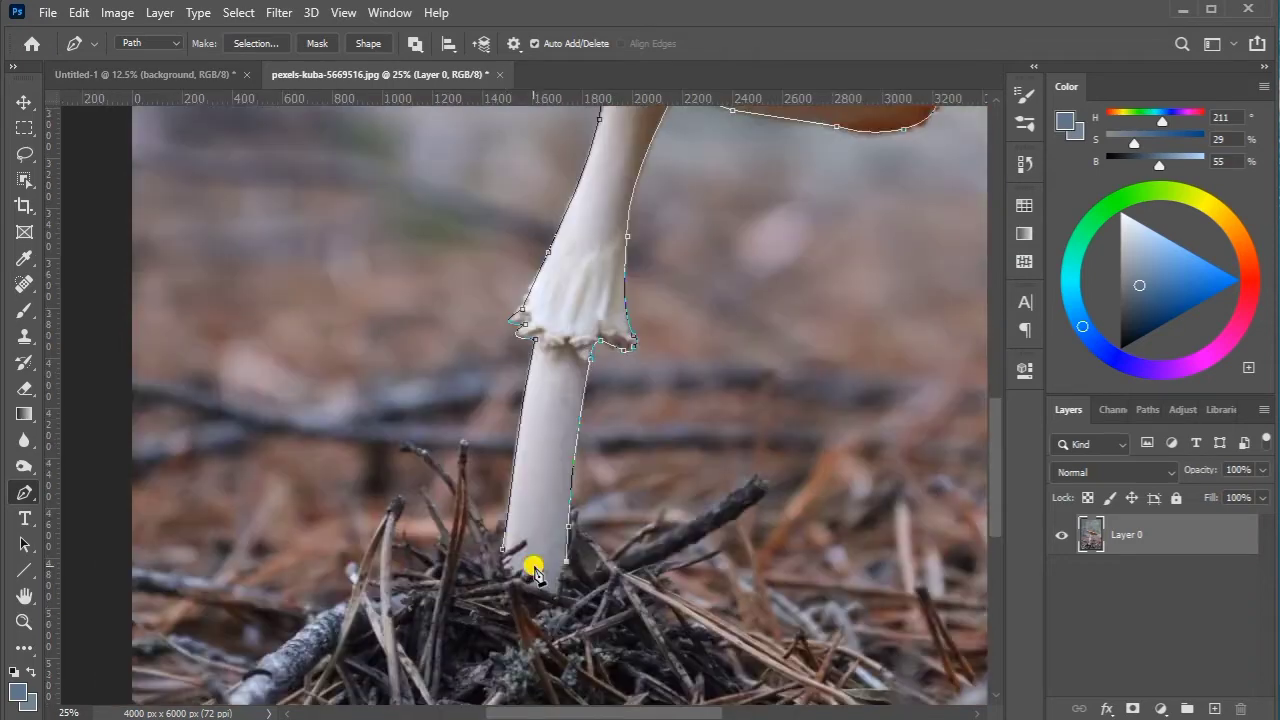
right_click(520, 545)
left_click(626, 200)
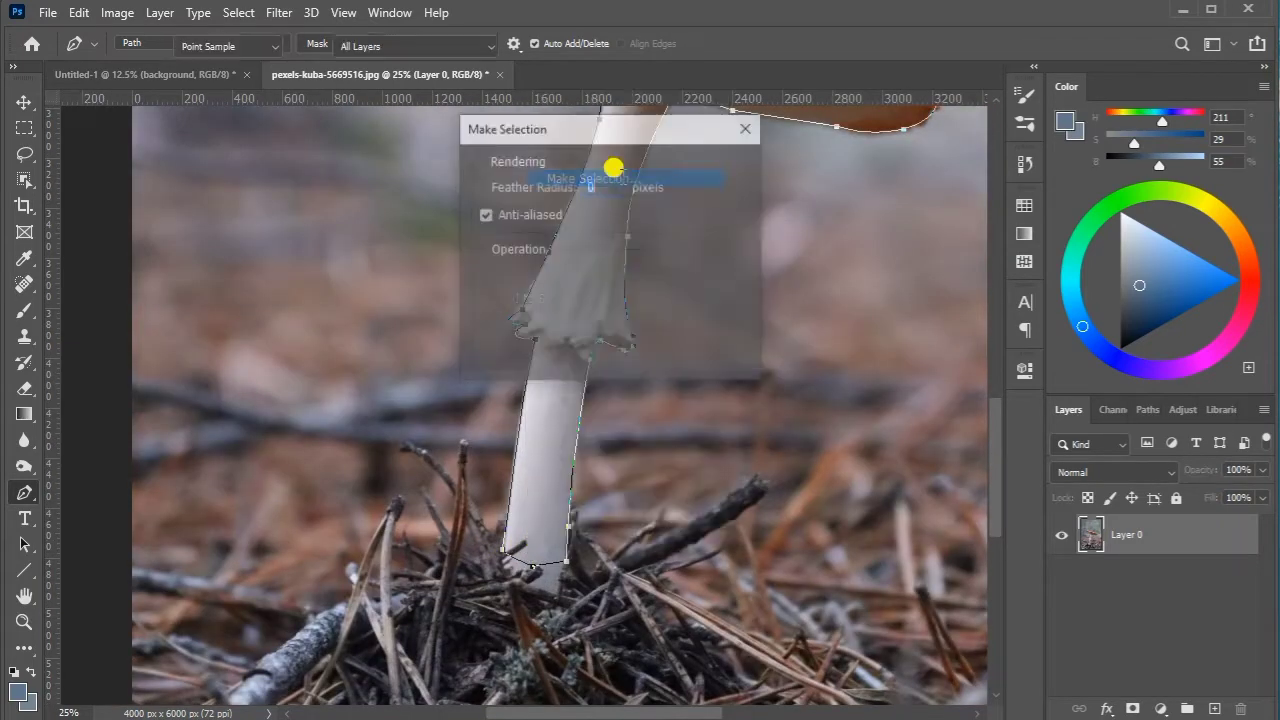
left_click(737, 167)
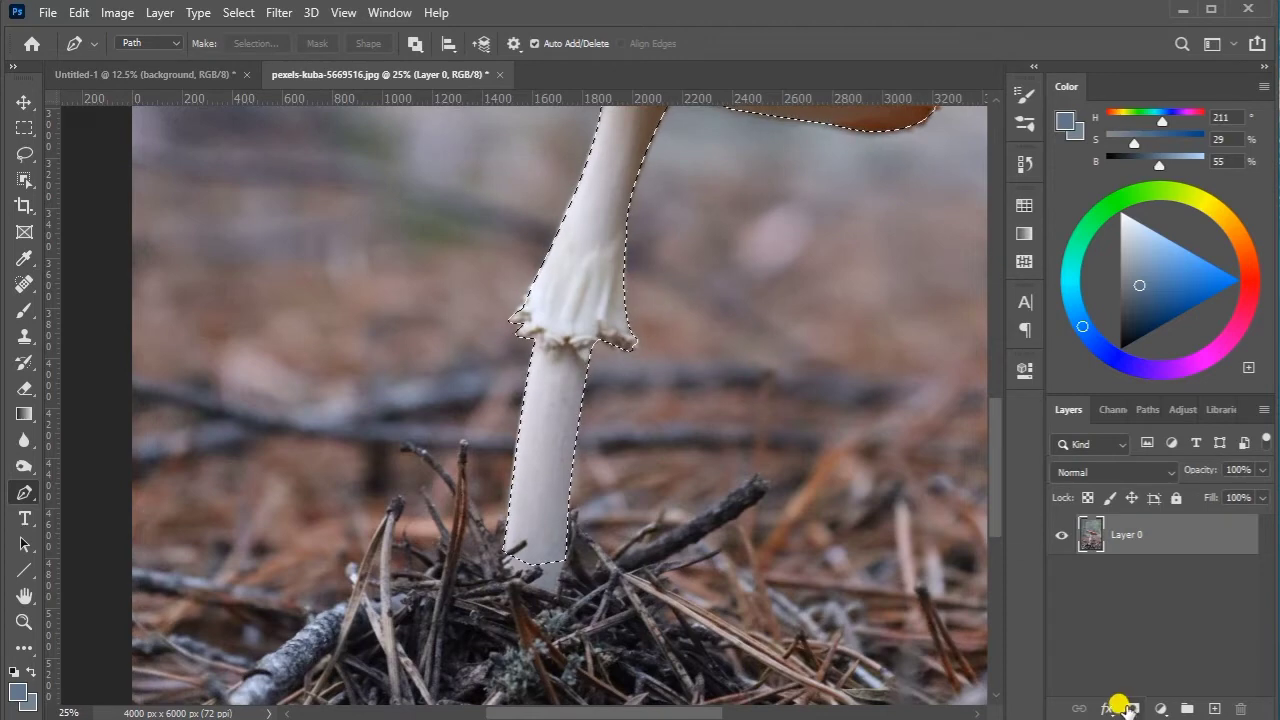
key("ctrl+minus")
left_click(1131, 707)
In Select and Mask, set Radius 2 px, Smooth 34 and Shift Edge -72% on the mushroom
key("ctrl+minus")
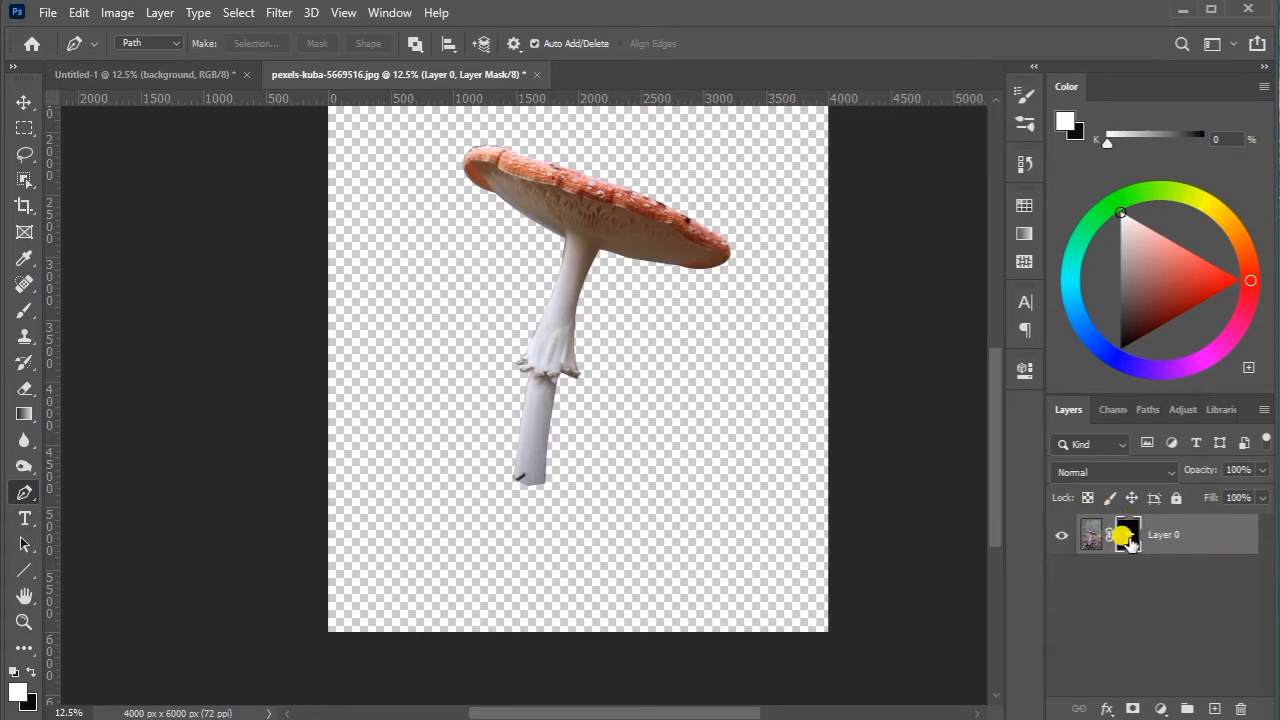
left_click(243, 13)
left_click(288, 275)
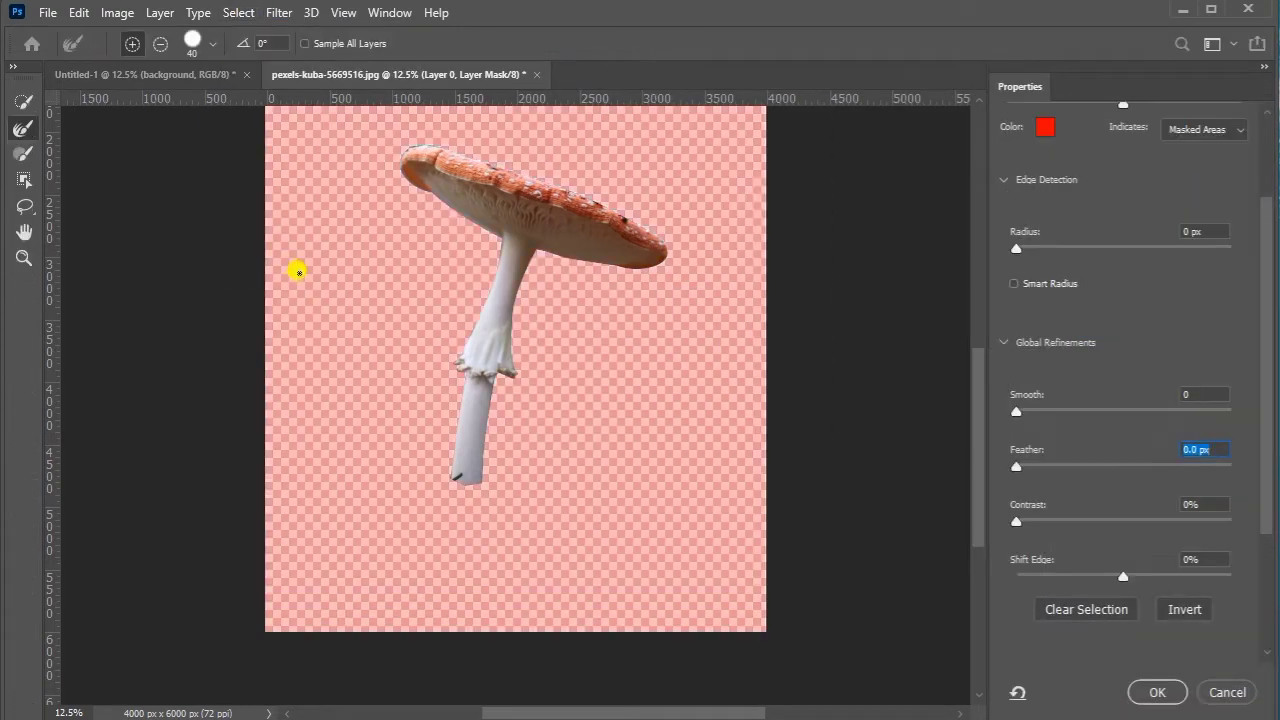
scroll(298, 271, "up", 2)
scroll(437, 343, "up", 3)
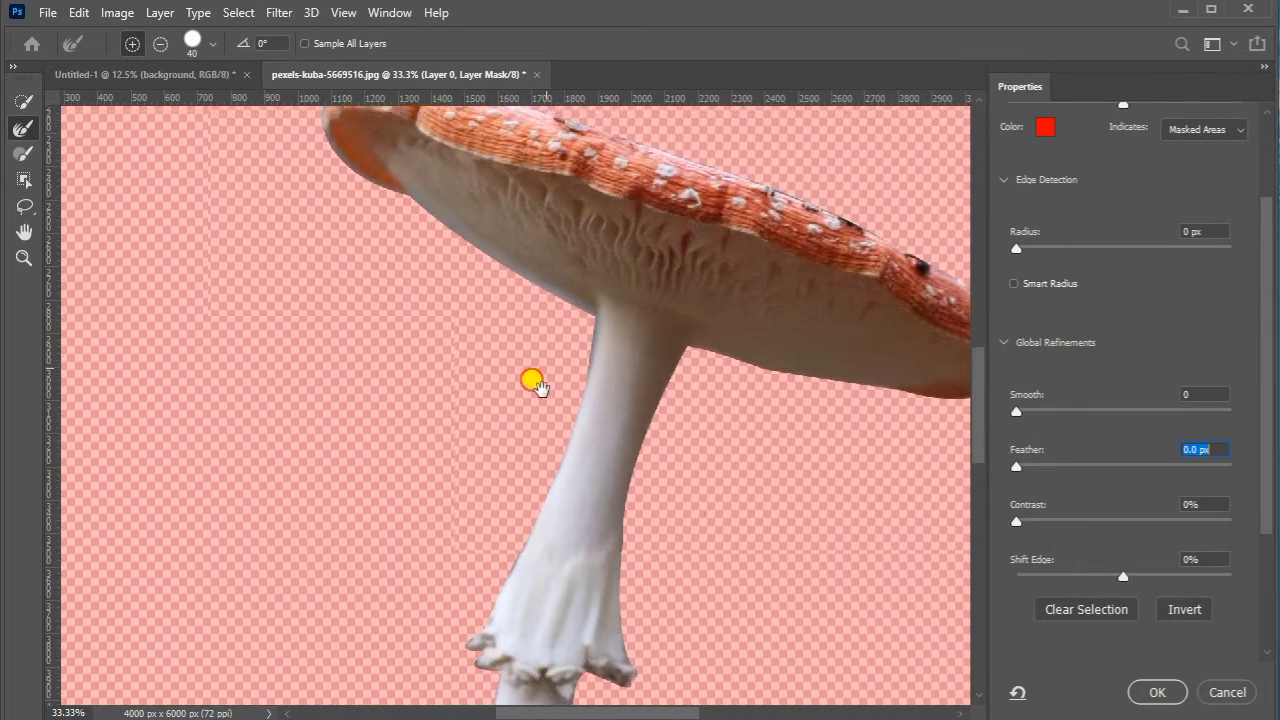
scroll(531, 380, "up", 1)
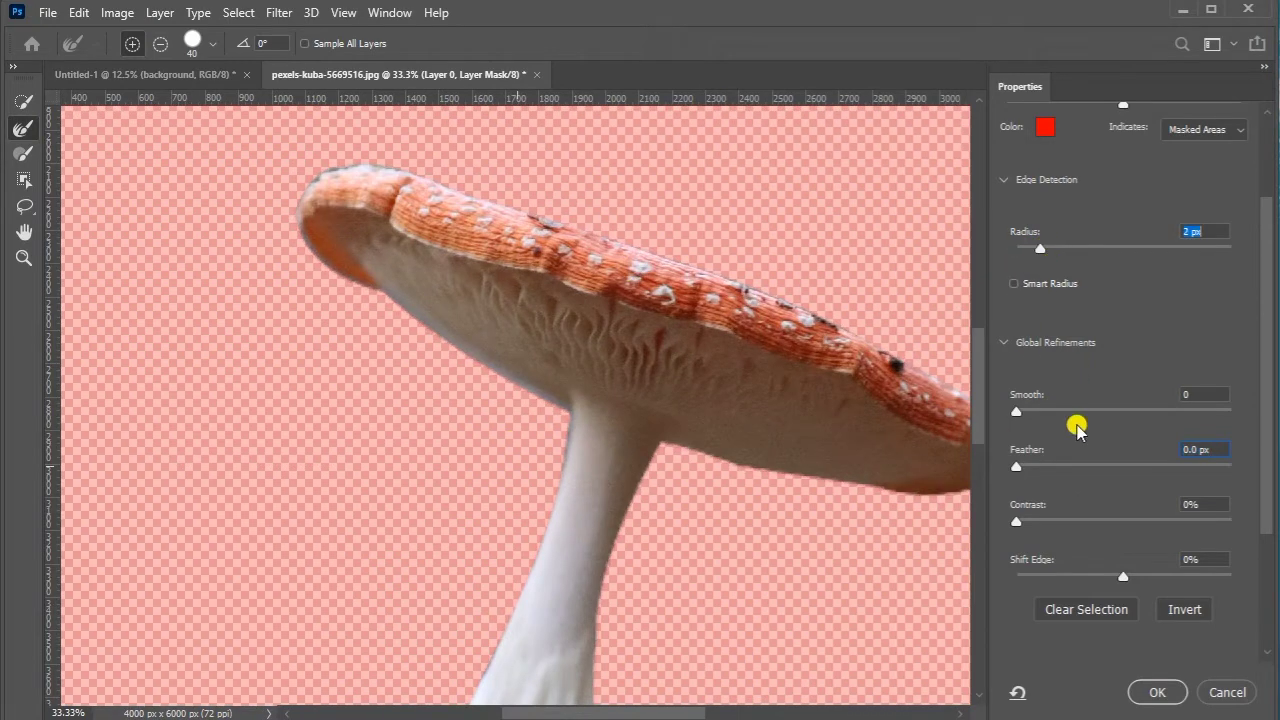
left_click_drag(1016, 411, 1072, 412)
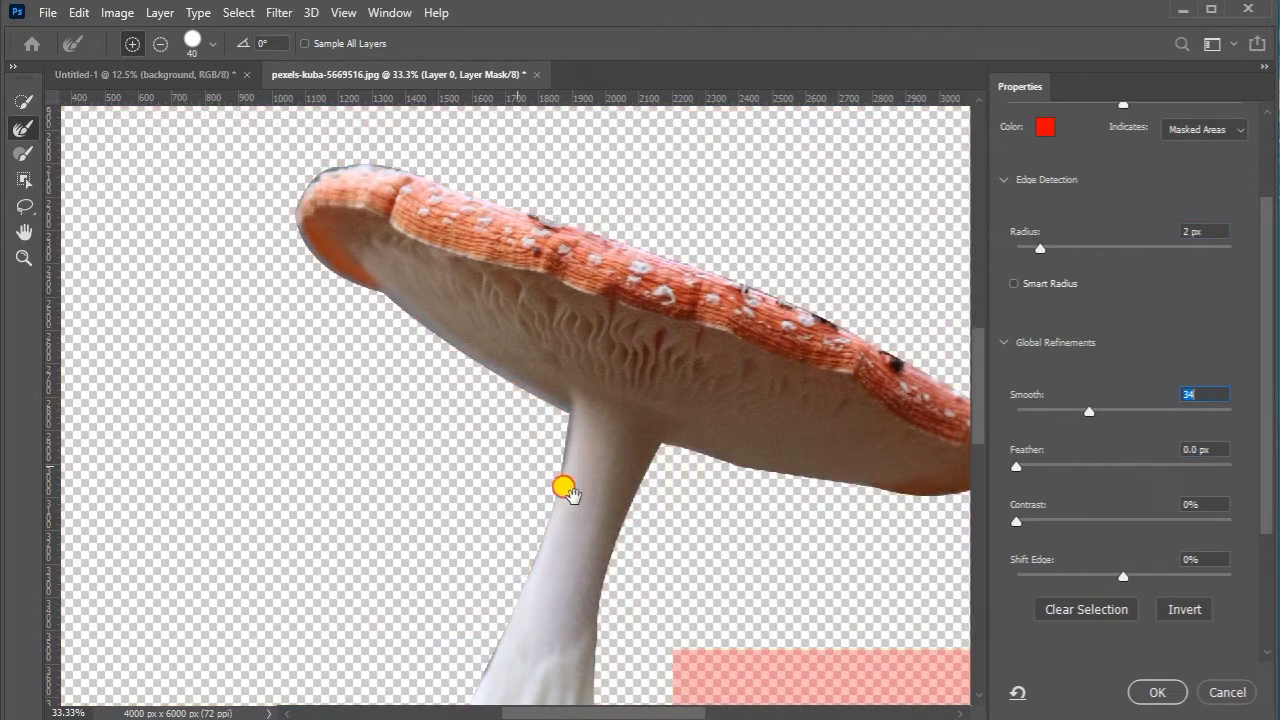
scroll(570, 475, "down", 5)
scroll(563, 520, "up", 2)
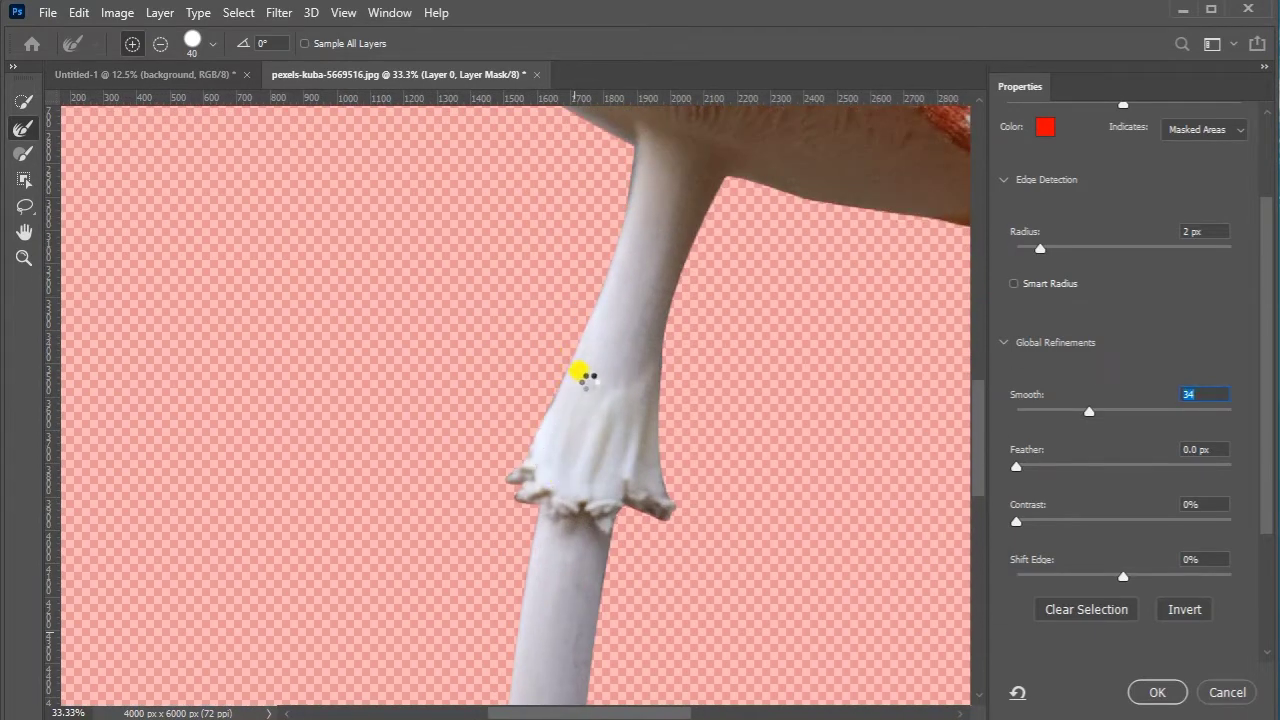
left_click_drag(627, 353, 520, 435)
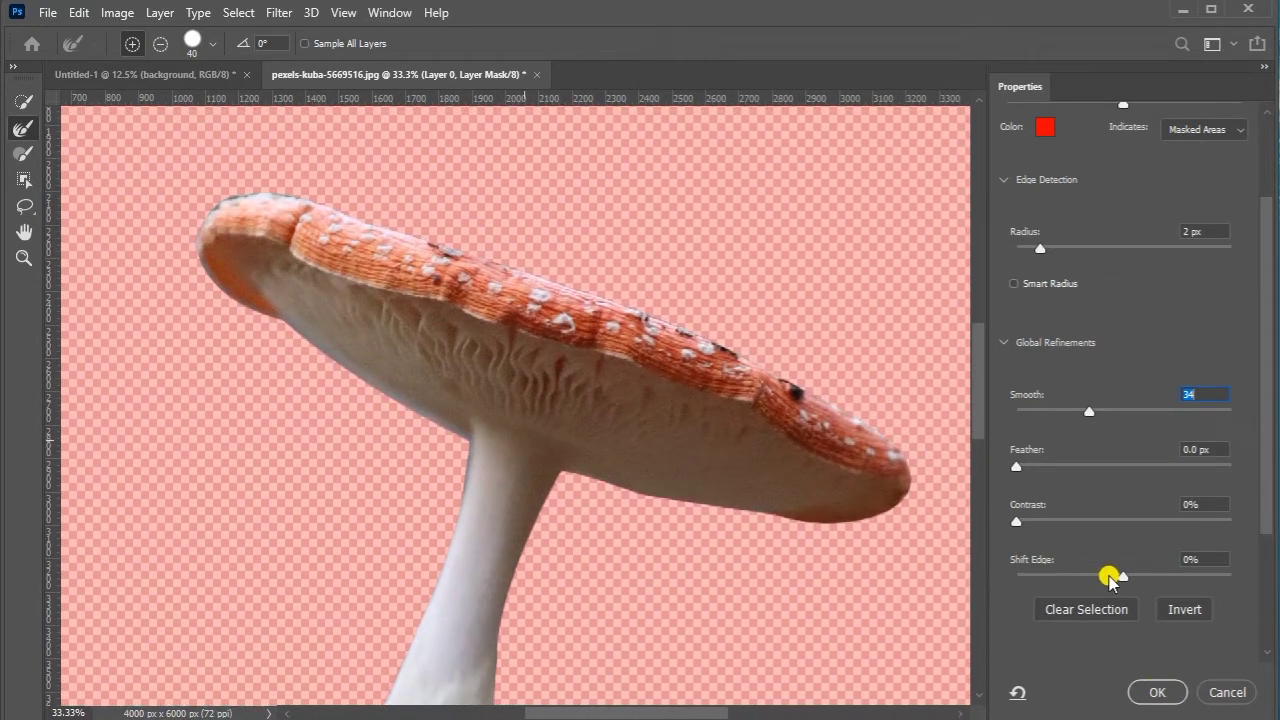
left_click_drag(1100, 577, 1045, 577)
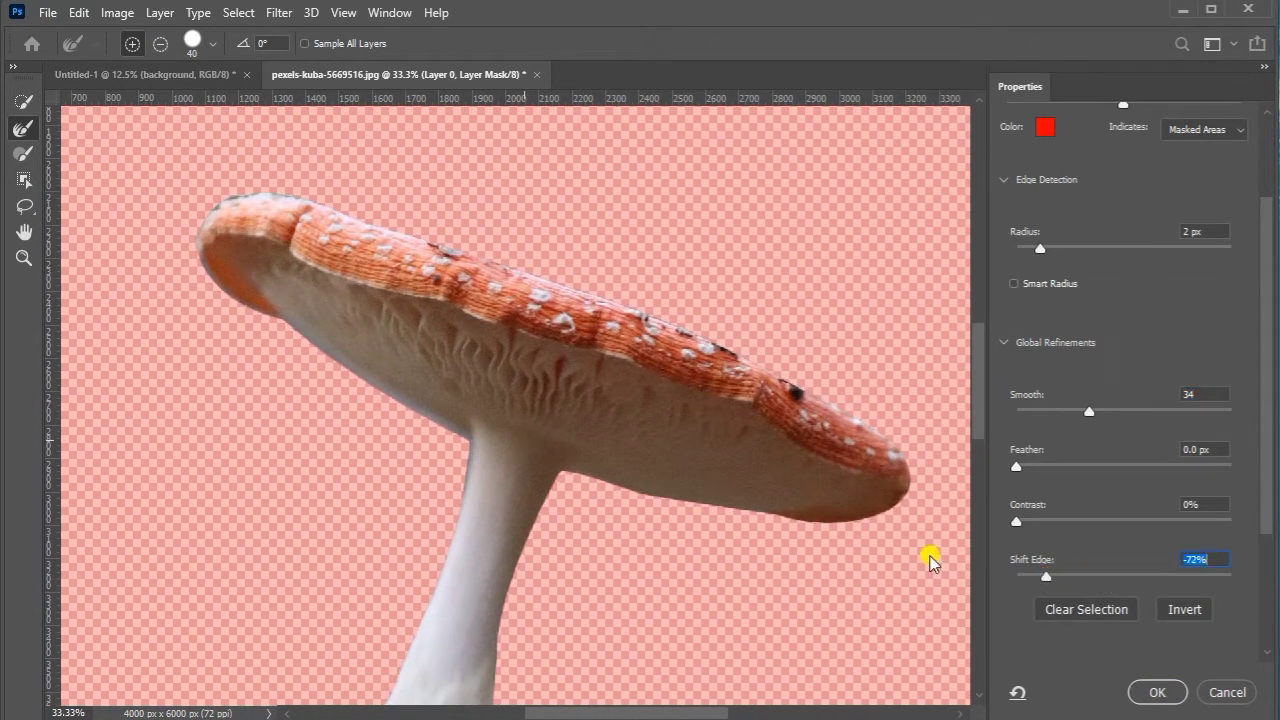
scroll(487, 513, "down", 5)
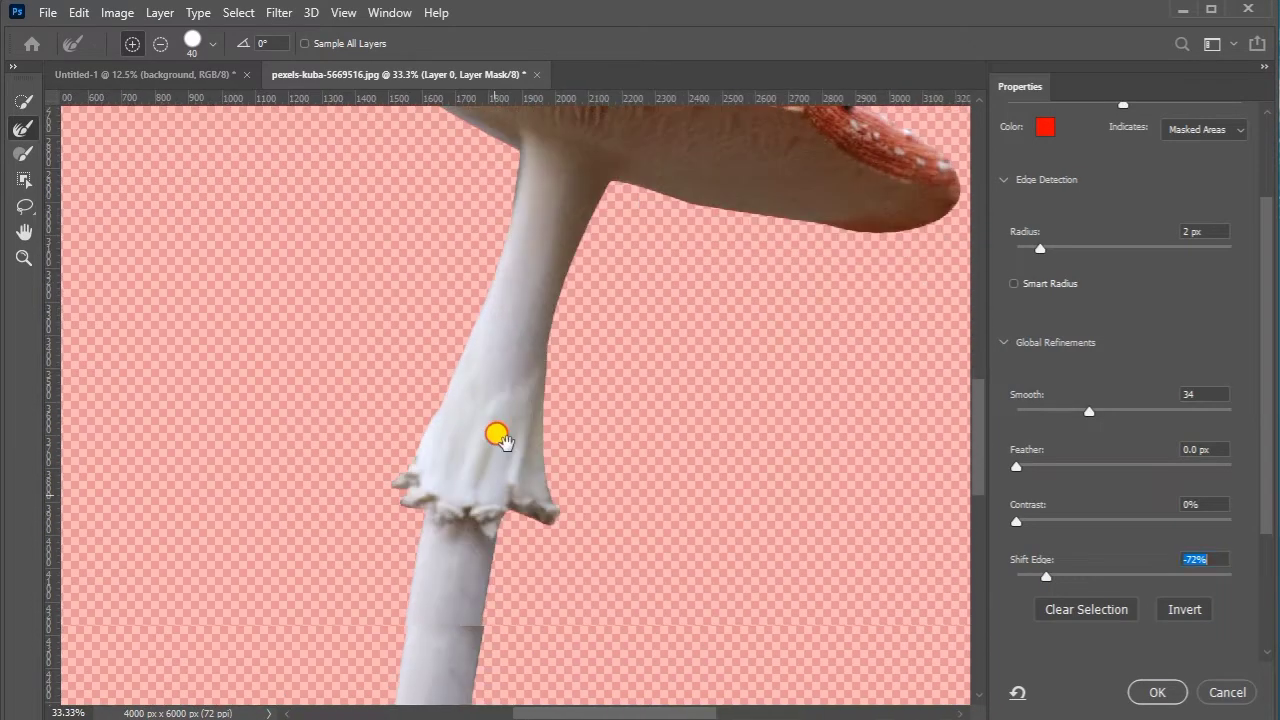
scroll(508, 434, "up", 2)
Accept the refined mask and switch to the Patch Tool from the healing tools
left_click(1152, 693)
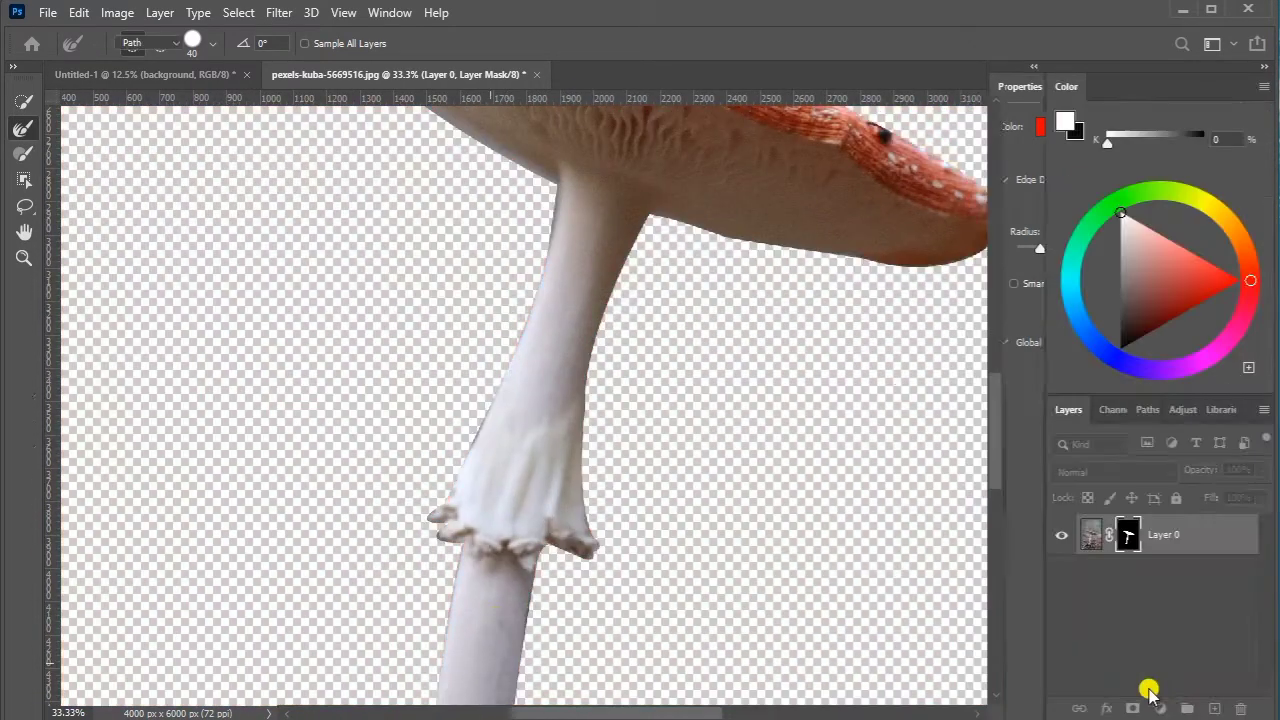
key("p")
key("ctrl+minus")
key("ctrl+minus")
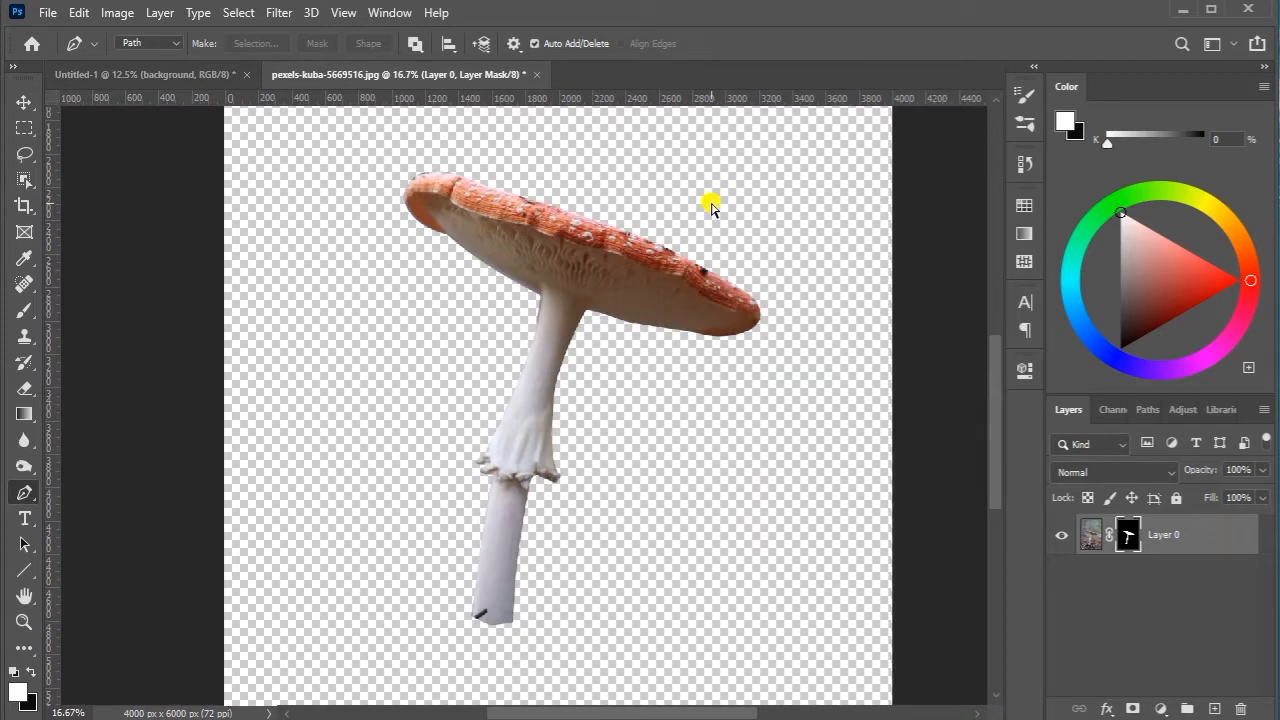
key("ctrl+plus")
scroll(674, 374, "up", 3)
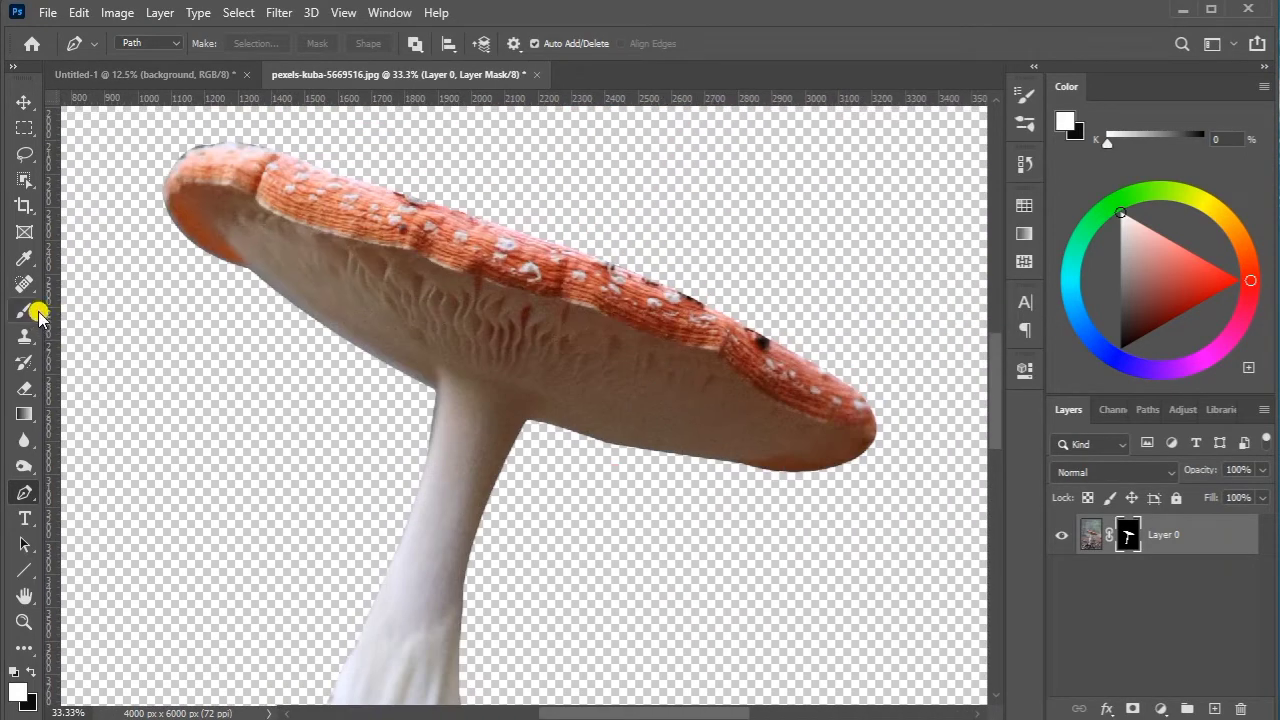
right_click(38, 316)
left_click(90, 322)
Patch a dark speck on the cap's upper edge with clean orange cap texture
key("ctrl+plus")
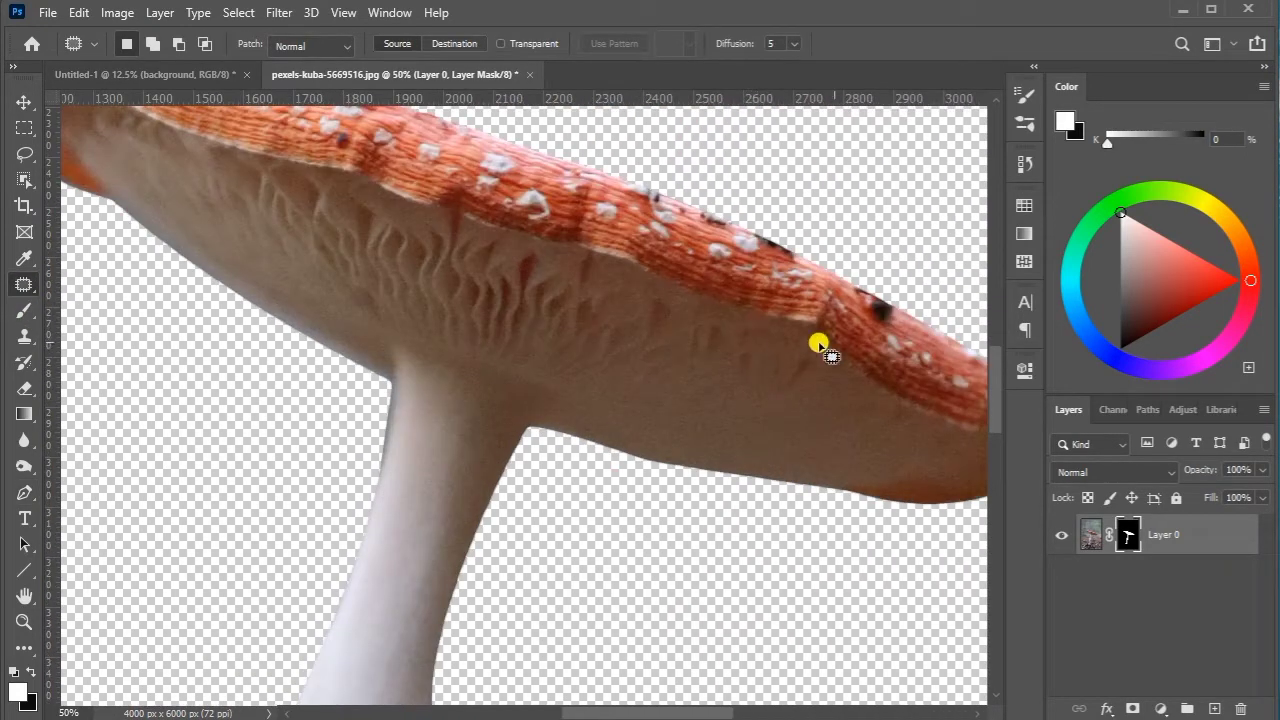
scroll(818, 344, "up", 1)
mouse_move(789, 397)
left_mouse_down()
mouse_move(820, 392)
mouse_move(797, 372)
left_mouse_up()
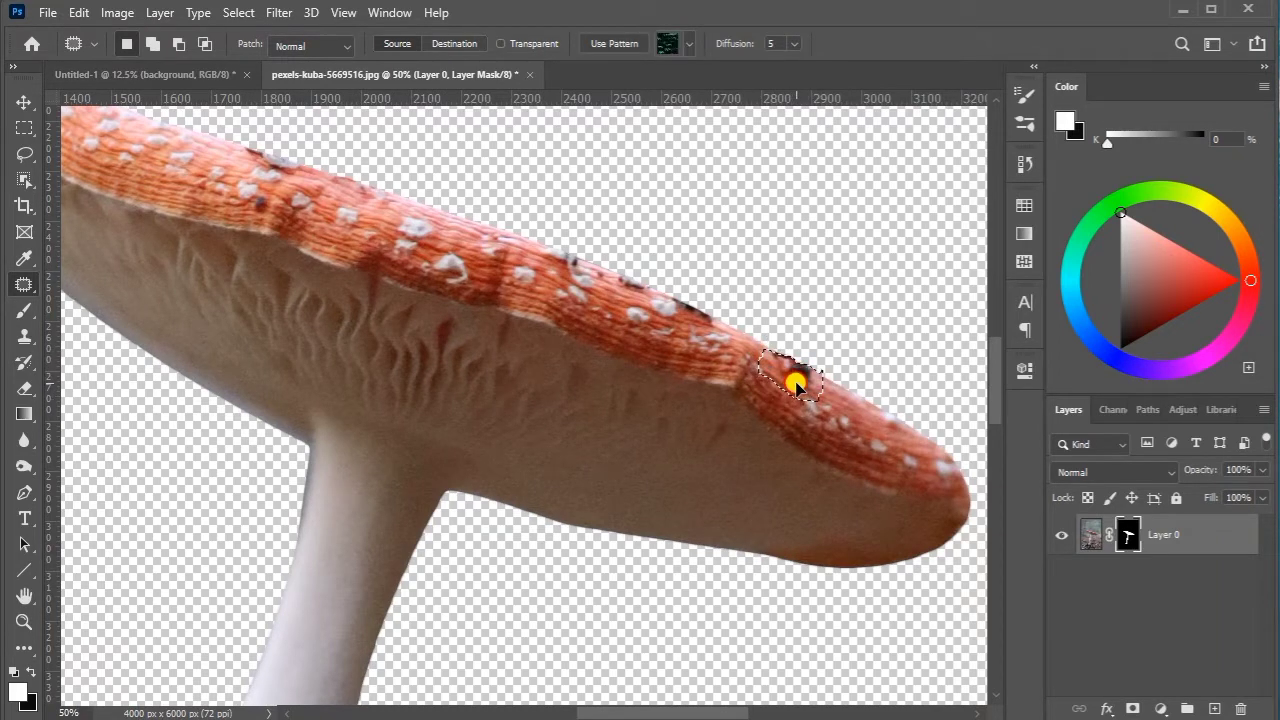
left_click(1091, 534)
mouse_move(785, 372)
left_mouse_down()
mouse_move(770, 392)
mouse_move(662, 298)
mouse_move(675, 316)
left_mouse_up()
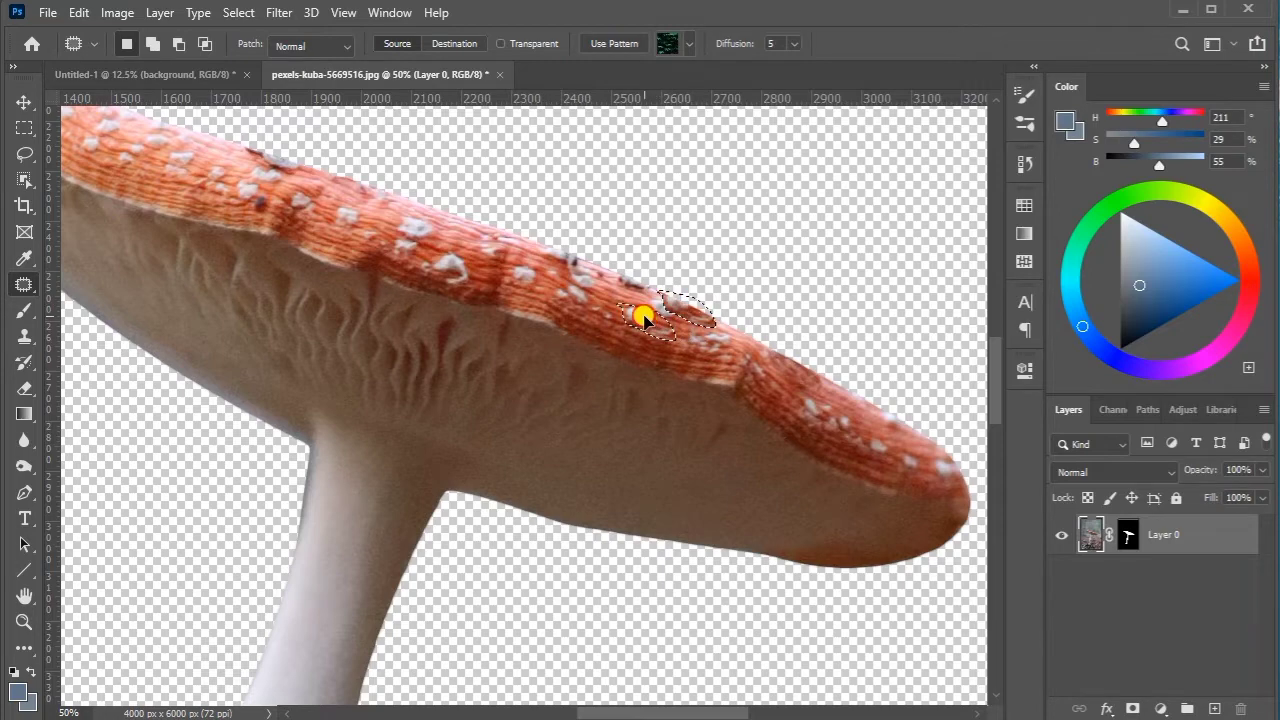
key("ctrl+minus")
key("ctrl+minus")
key("ctrl+minus")
key("ctrl+d")
key("ctrl+plus")
key("ctrl+minus")
key("ctrl+minus")
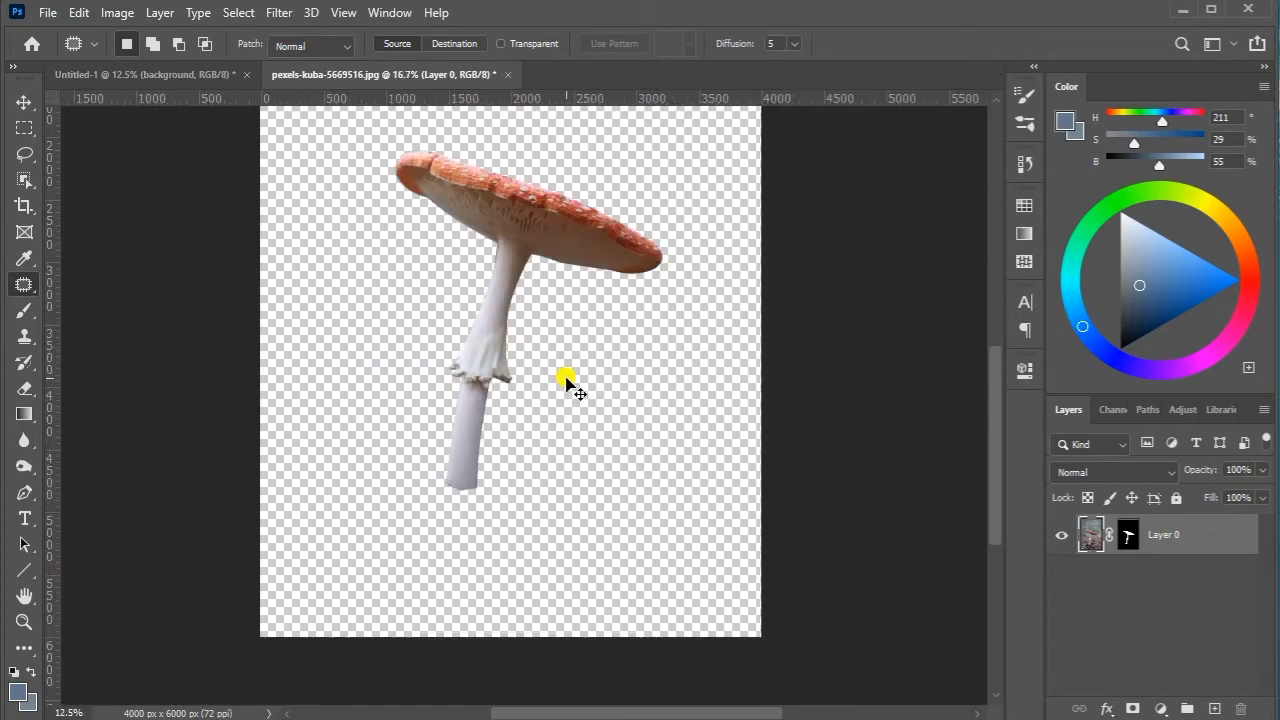
right_click(1120, 538)
Apply the mask, place the mushroom at the meadow's right, and Alt-drag a copy further left
left_click(1100, 408)
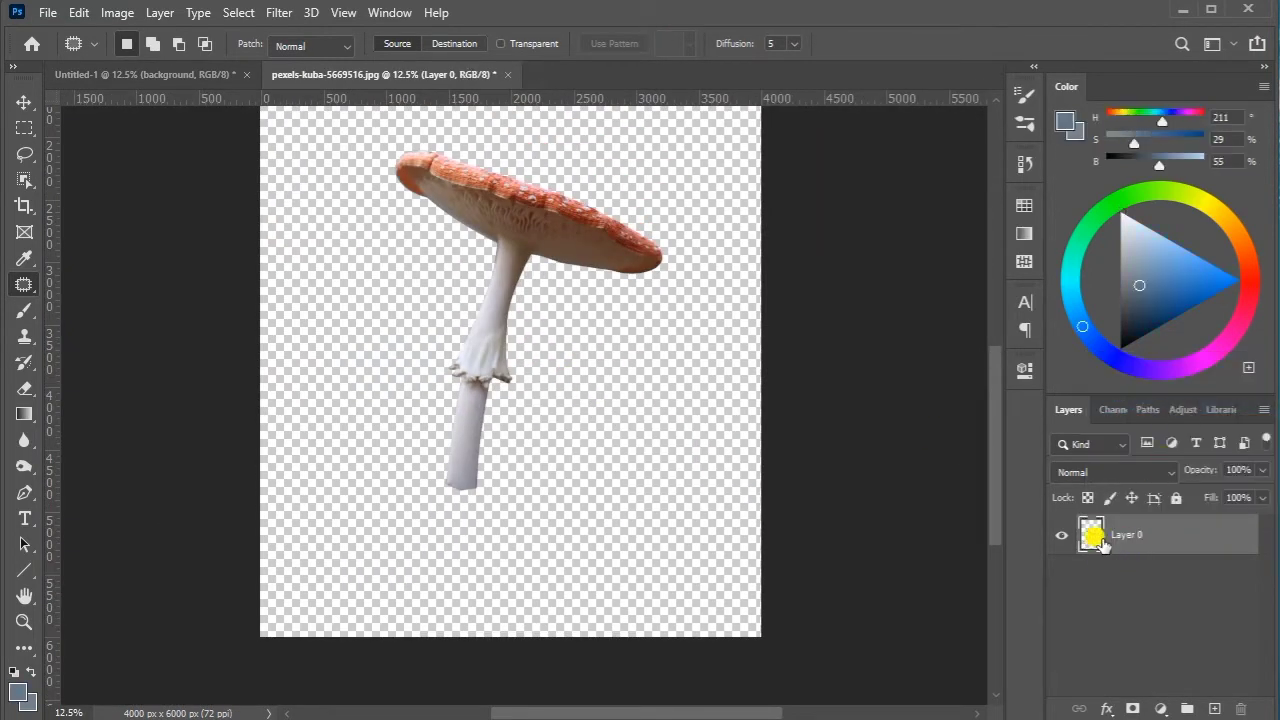
left_click(24, 101)
mouse_move(529, 206)
left_mouse_down()
mouse_move(200, 65)
mouse_move(669, 390)
mouse_move(671, 439)
mouse_move(799, 426)
left_mouse_up()
mouse_move(737, 416)
left_mouse_down()
mouse_move(728, 409)
mouse_move(701, 441)
left_mouse_up()
left_click(943, 429)
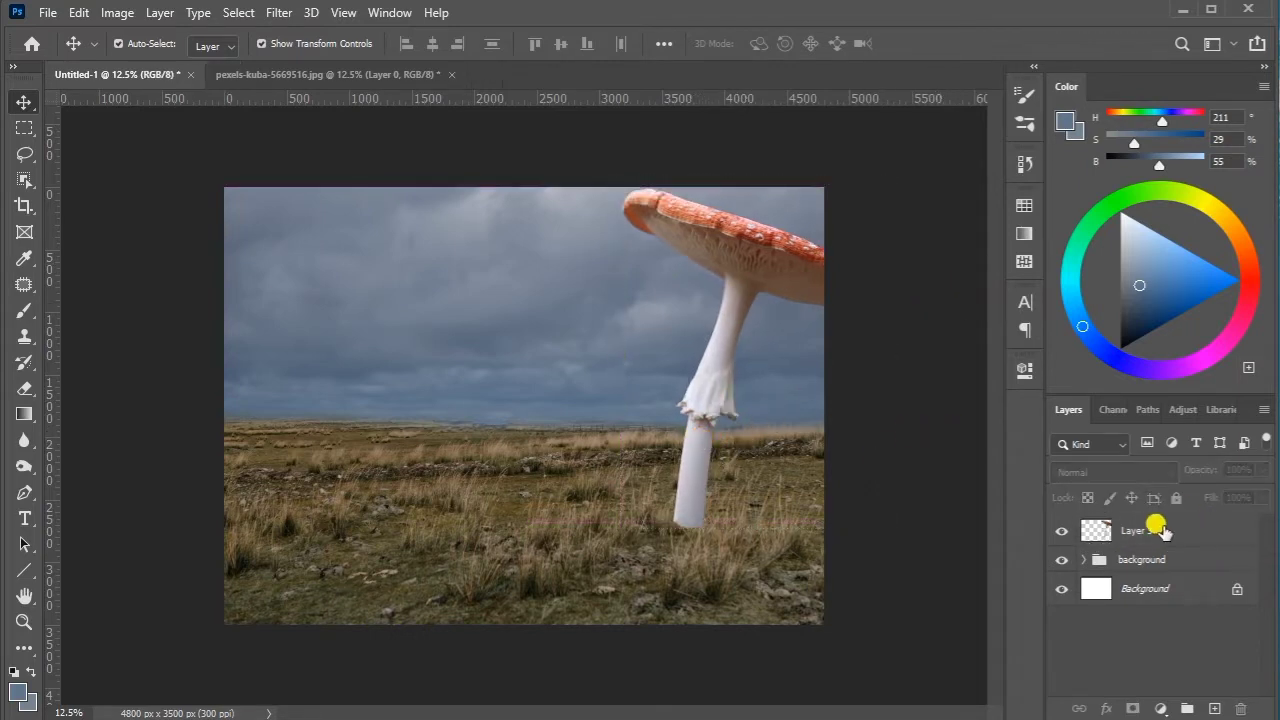
left_click(1162, 532)
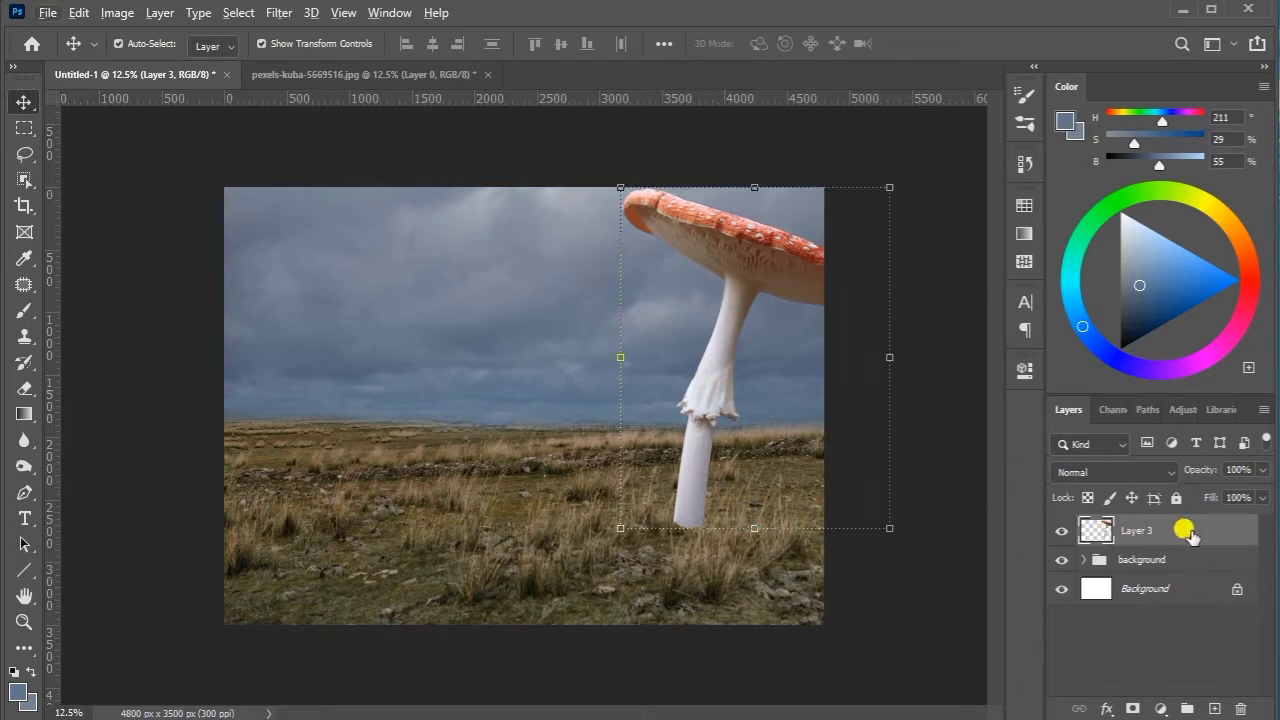
mouse_move(781, 444)
left_mouse_down()
mouse_move(657, 423)
mouse_move(409, 443)
left_mouse_up()
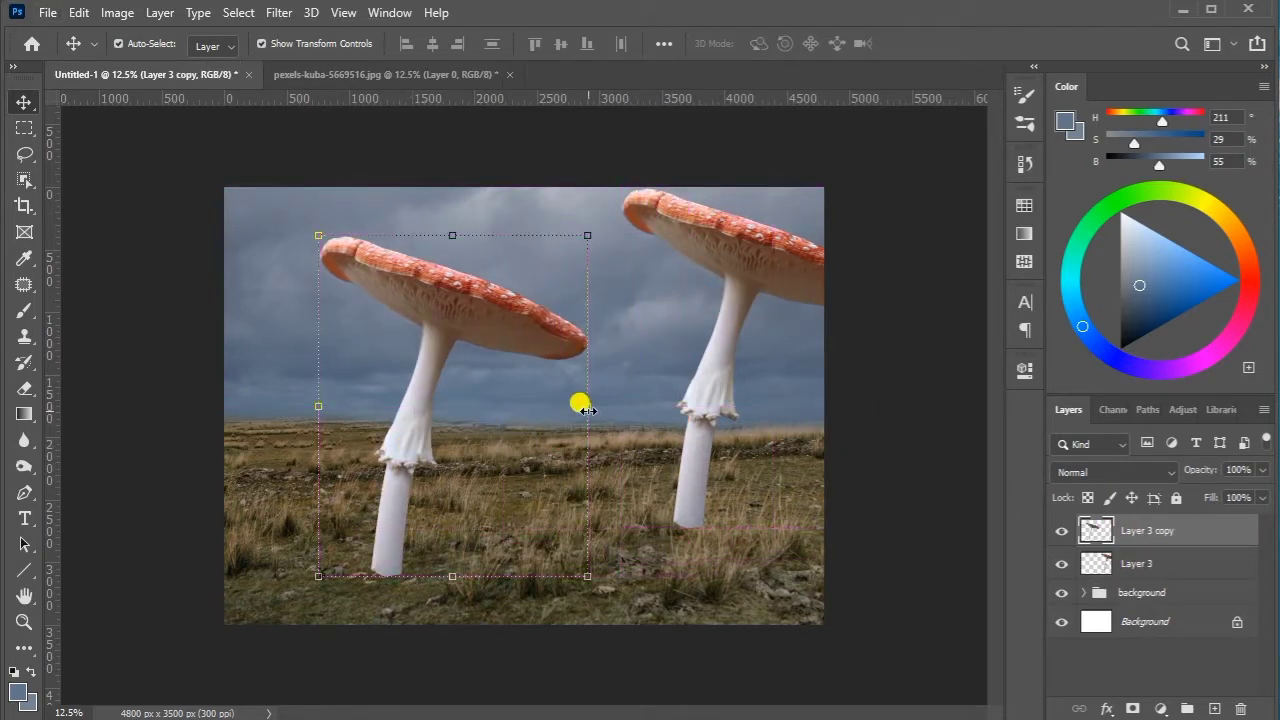
Flip the copied mushroom horizontally, enlarge it, and place it on the left
key("ctrl+t")
right_click(580, 404)
left_click(594, 374)
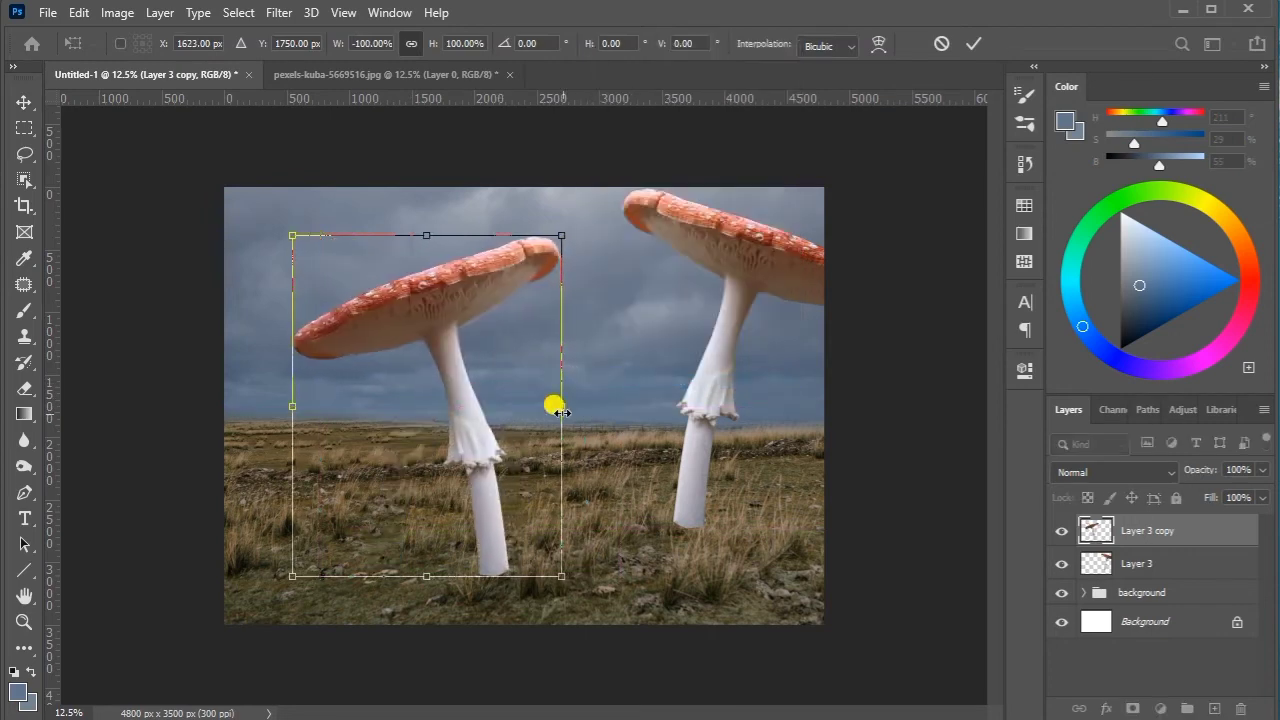
left_click_drag(560, 405, 686, 405)
left_click_drag(552, 470, 335, 452)
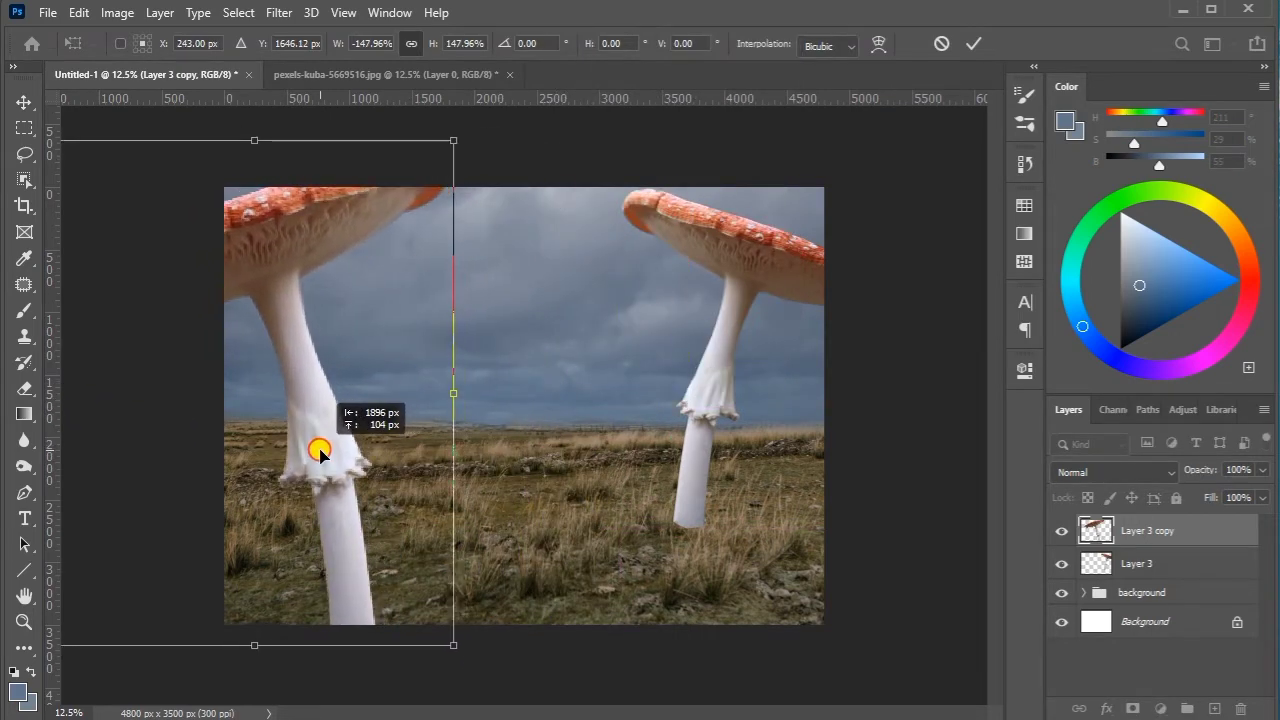
mouse_move(335, 452)
left_mouse_down()
mouse_move(319, 461)
mouse_move(457, 443)
left_mouse_up()
left_click(973, 43)
Shrink a new copy to about 31% as a distant mushroom between the large ones
key("ctrl+t")
mouse_move(985, 396)
left_mouse_down()
mouse_move(362, 468)
mouse_move(447, 430)
left_mouse_up()
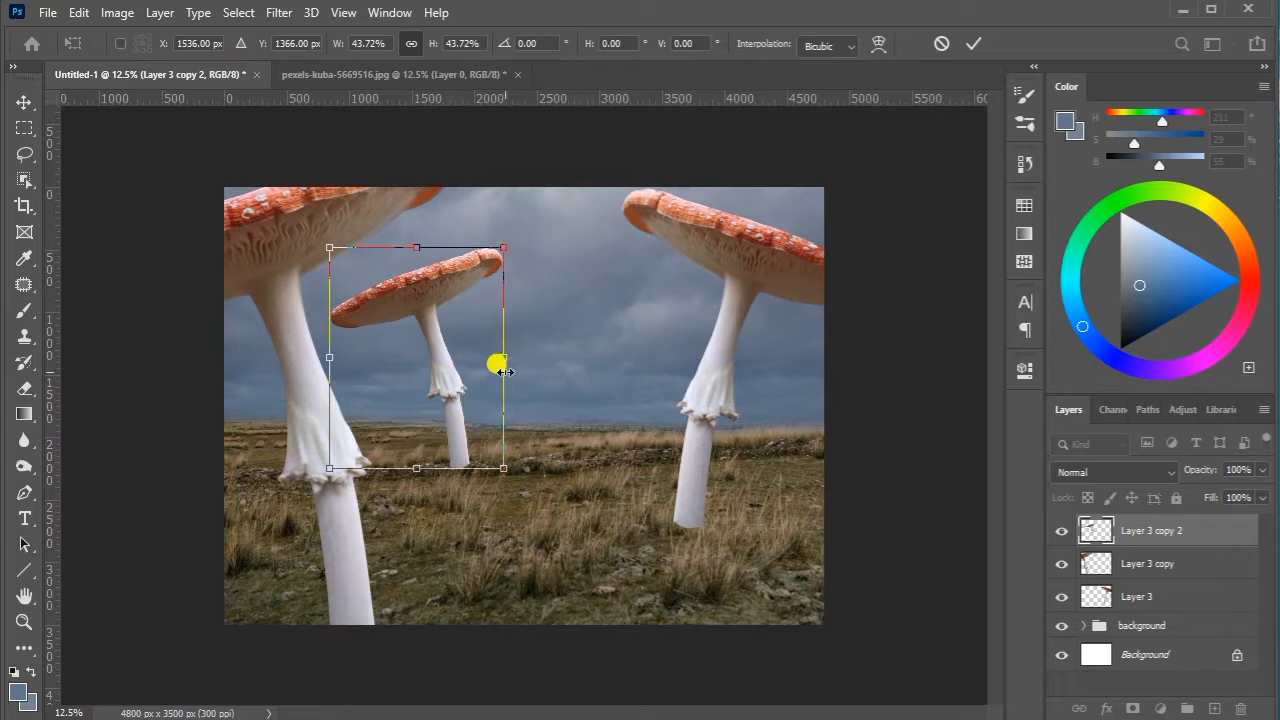
mouse_move(503, 357)
left_mouse_down()
mouse_move(449, 403)
mouse_move(467, 418)
left_mouse_up()
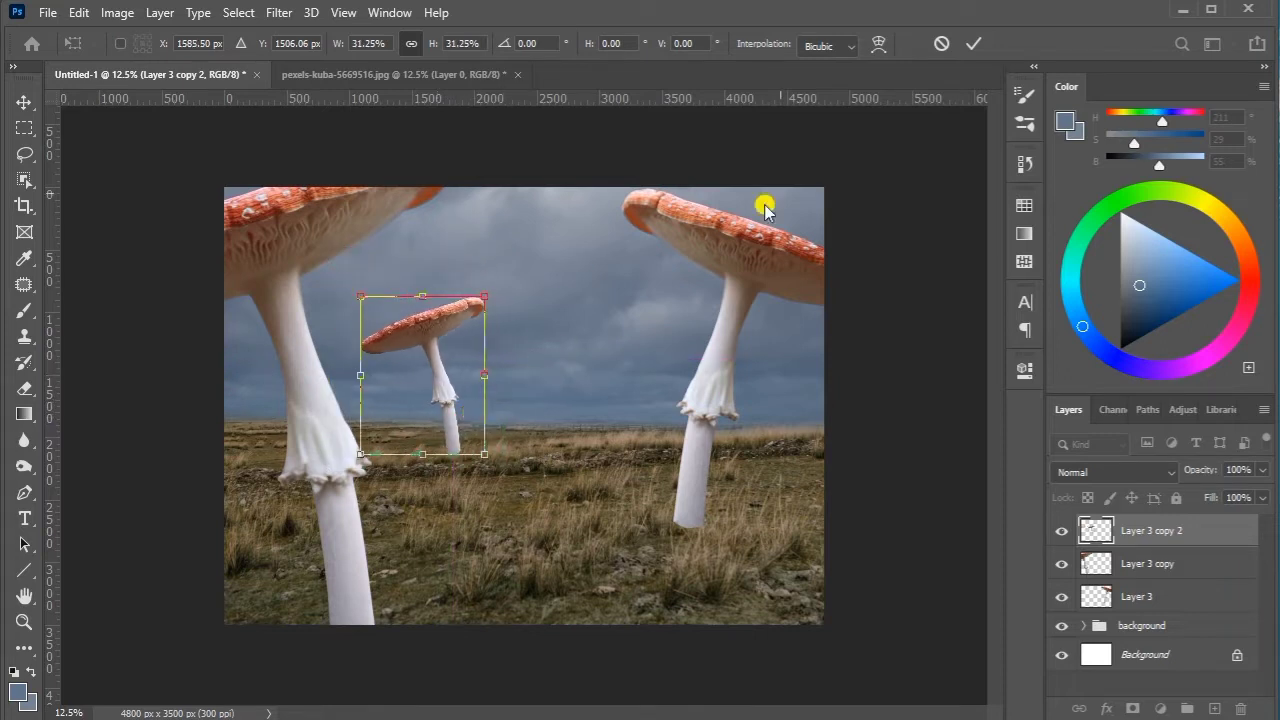
left_click(972, 47)
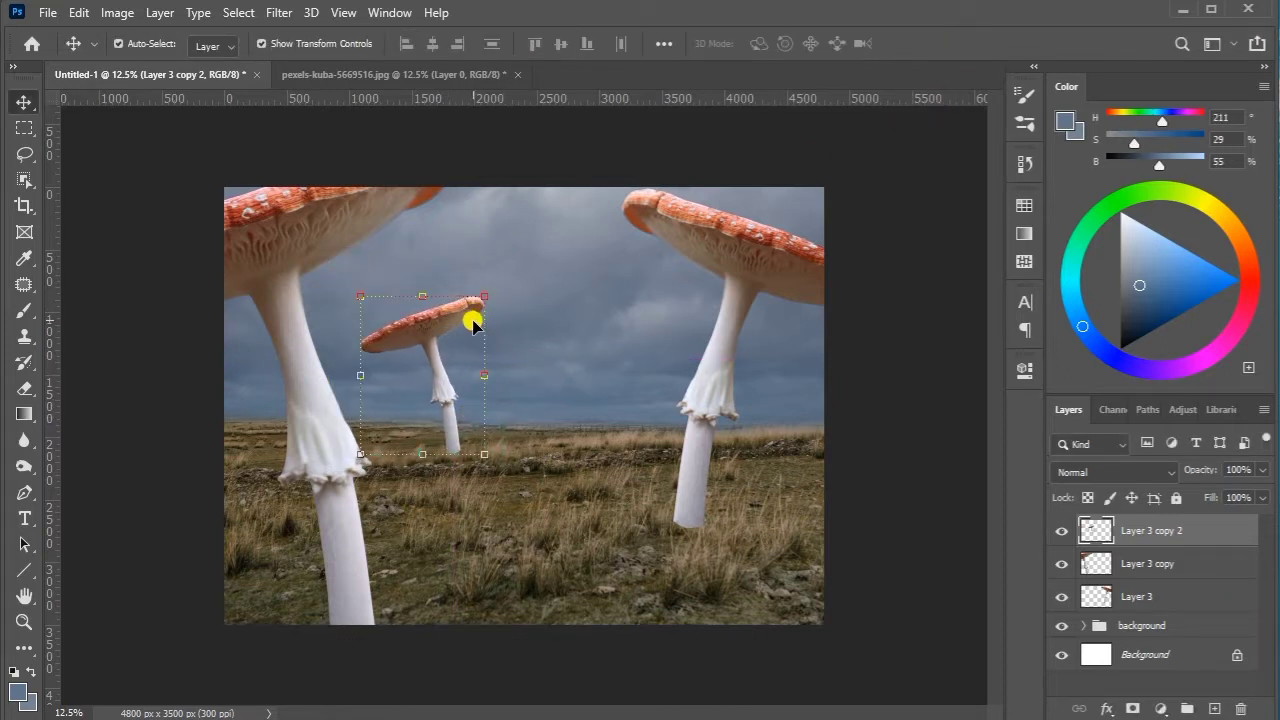
right_click(489, 306)
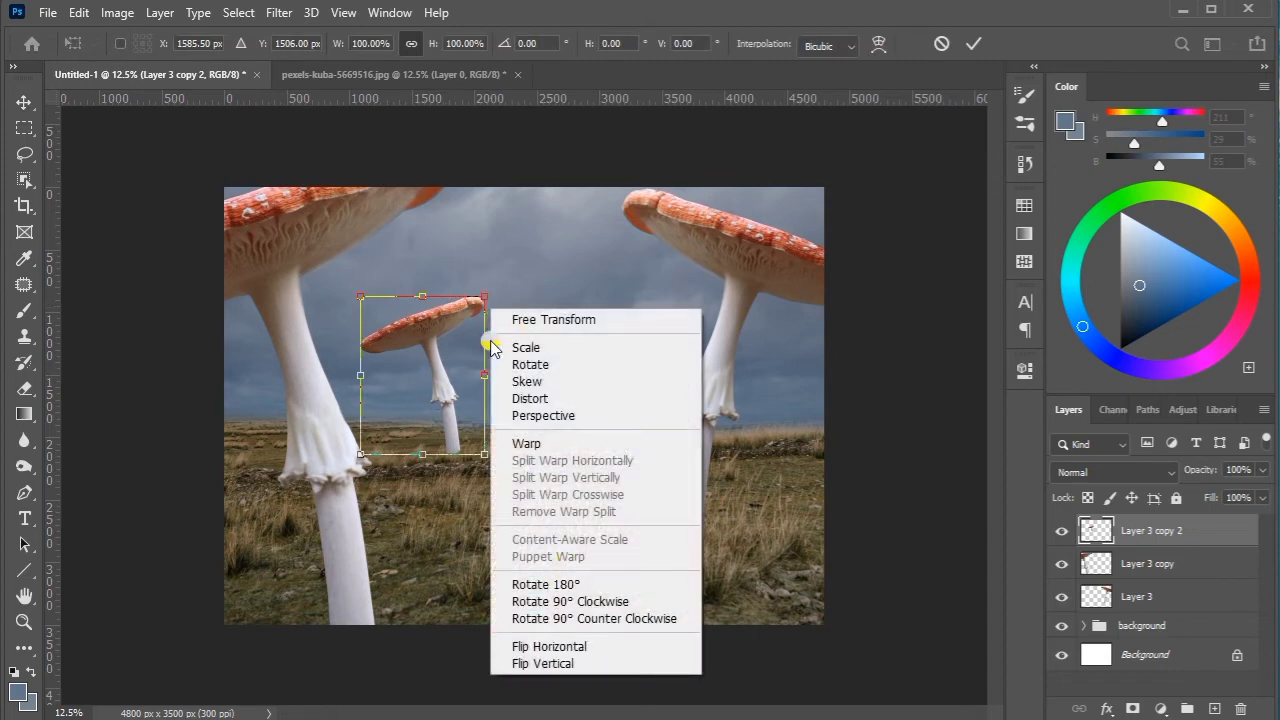
left_click(405, 425)
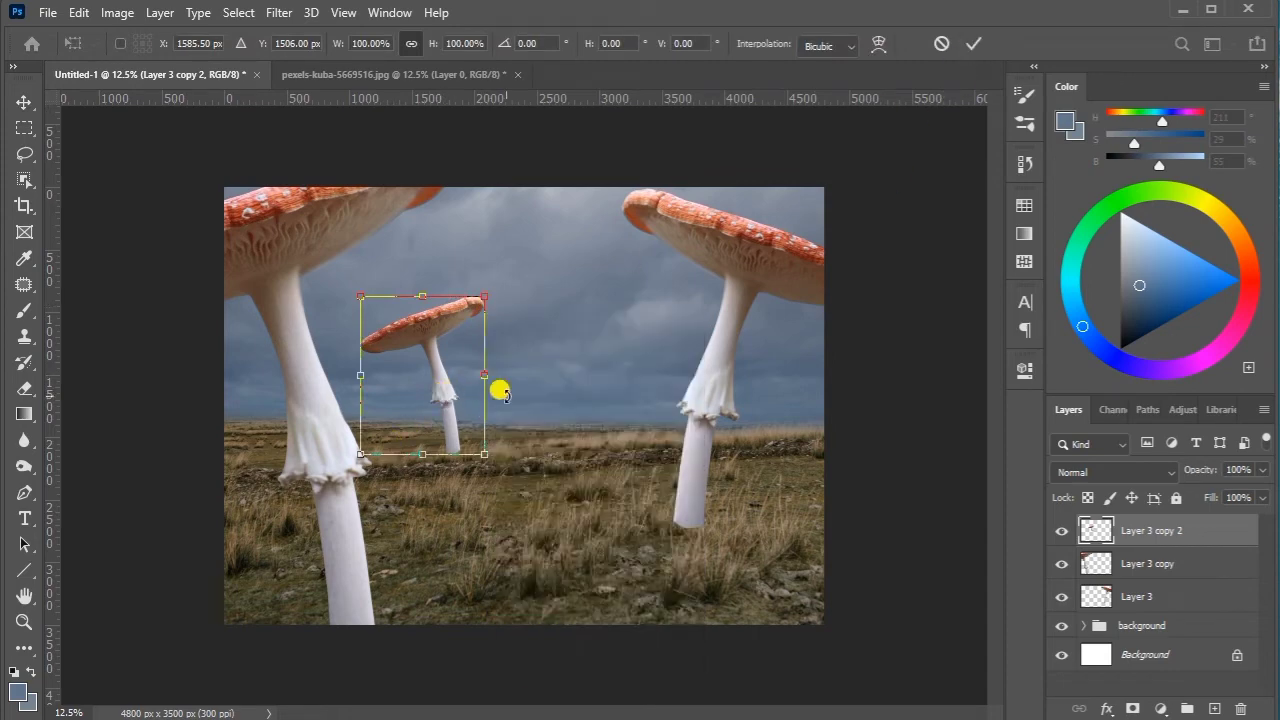
Duplicate the small distant mushroom to its right and flip the copy horizontally
left_click(970, 44)
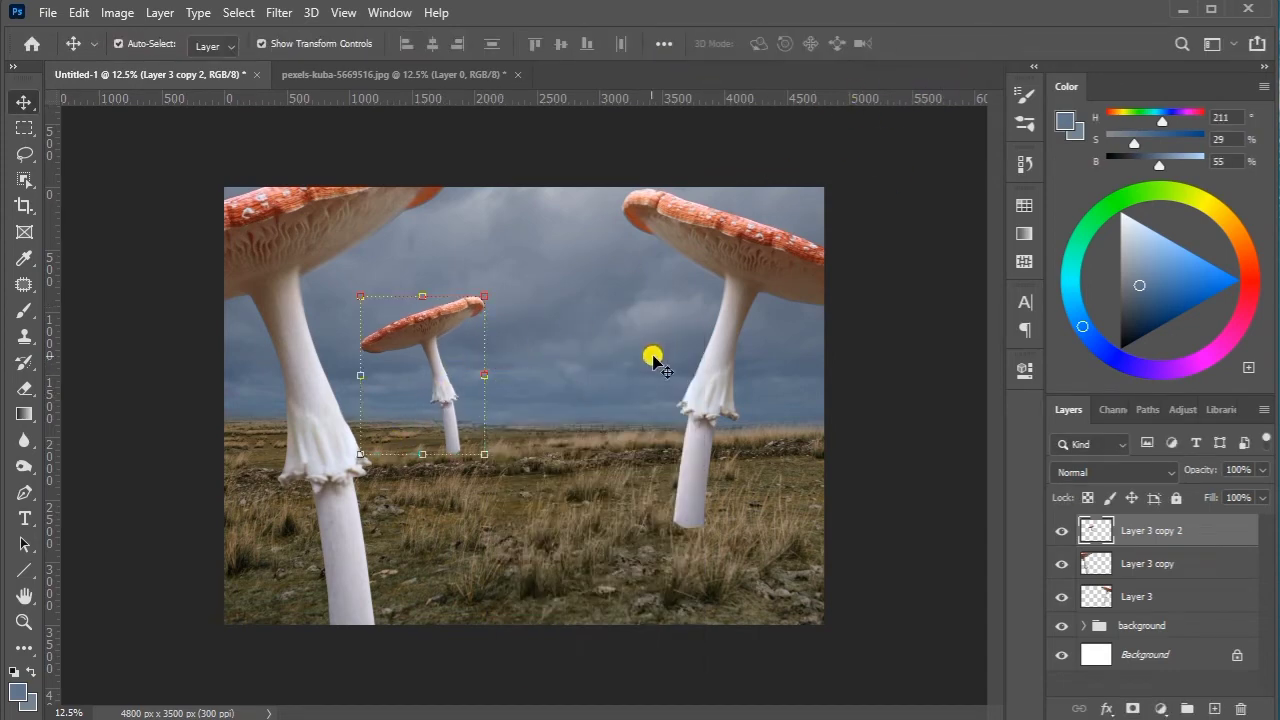
left_click(651, 354)
left_click(446, 390)
left_click_drag(443, 380, 493, 386)
key("ctrl+t")
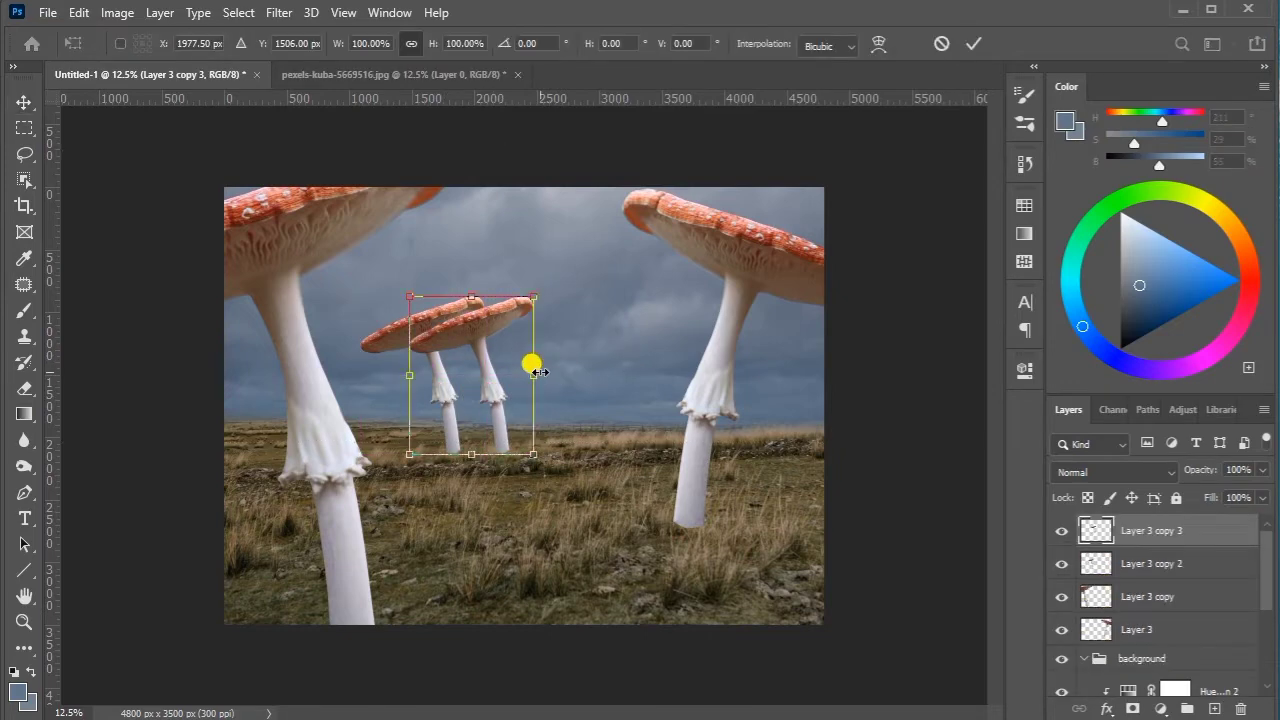
right_click(538, 364)
left_click(600, 343)
Warp the copy's stem into a bend, then scale it to 69.93%
right_click(527, 360)
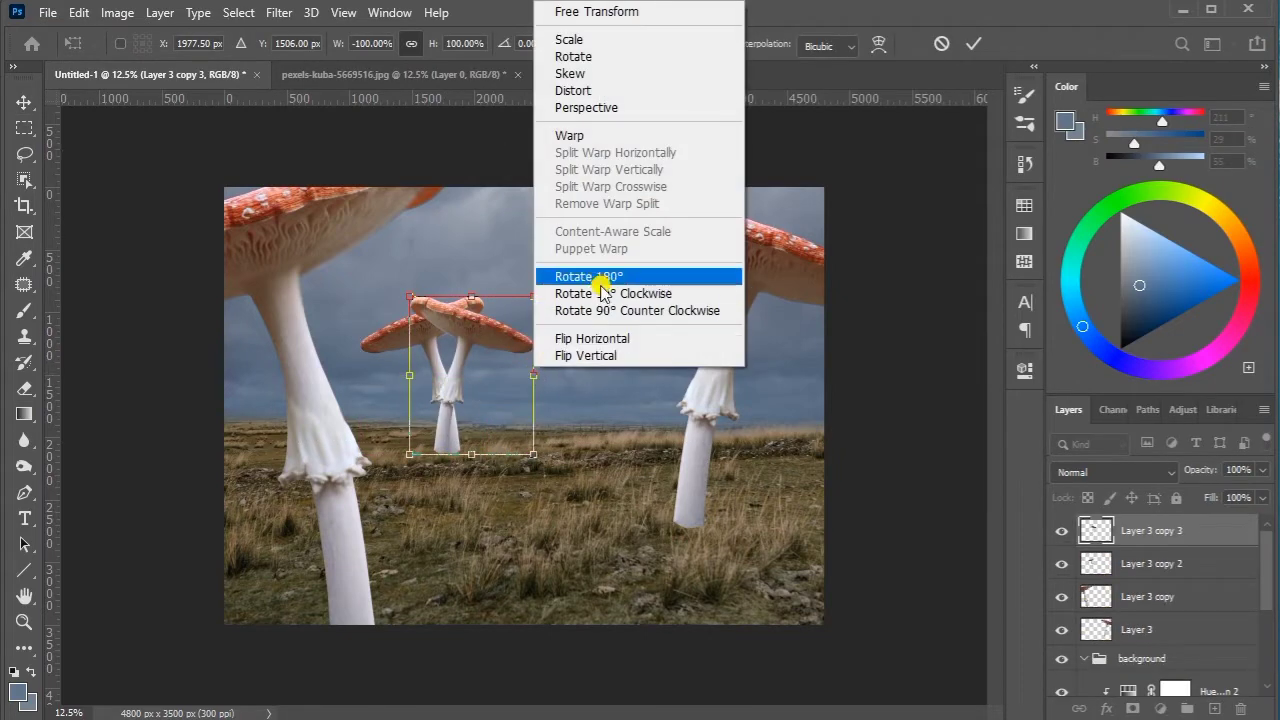
left_click(575, 139)
mouse_move(467, 370)
left_mouse_down()
mouse_move(480, 377)
mouse_move(473, 393)
mouse_move(449, 363)
mouse_move(465, 371)
left_mouse_up()
left_click_drag(453, 432, 441, 432)
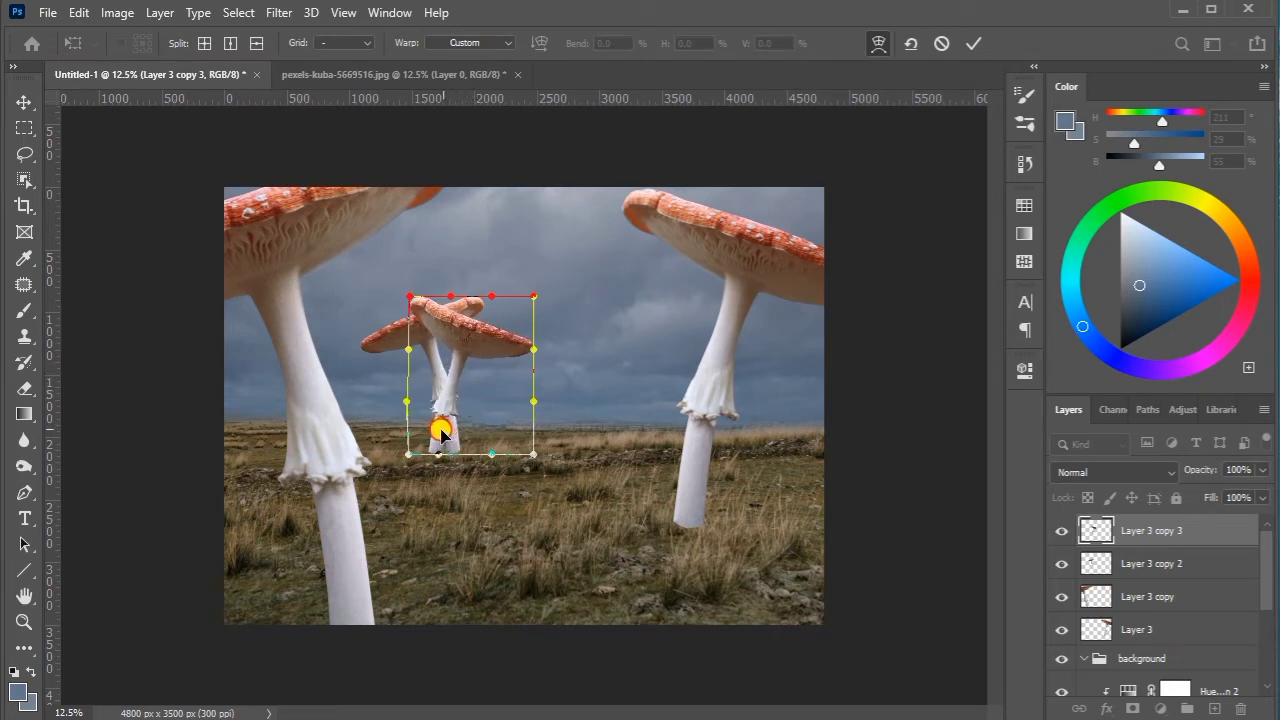
left_click(988, 44)
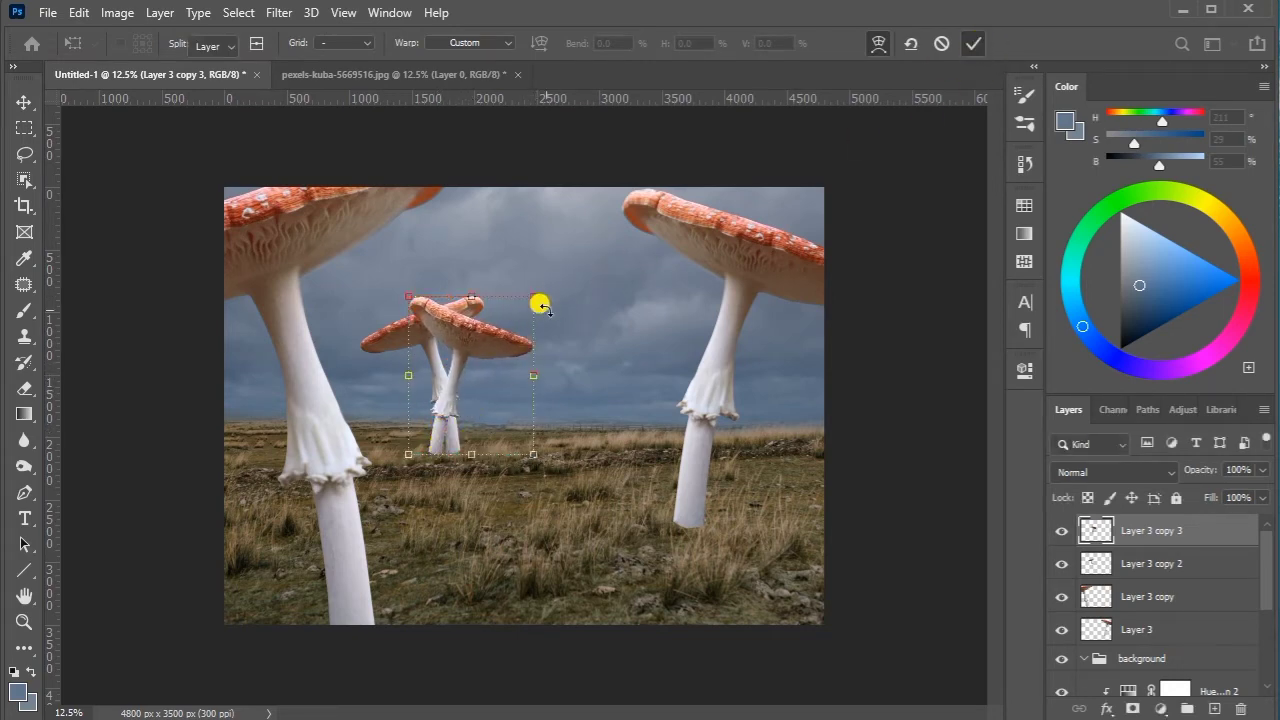
key("ctrl+t")
mouse_move(534, 297)
left_mouse_down()
mouse_move(503, 334)
mouse_move(513, 371)
mouse_move(540, 343)
left_mouse_up()
left_click_drag(510, 386, 504, 386)
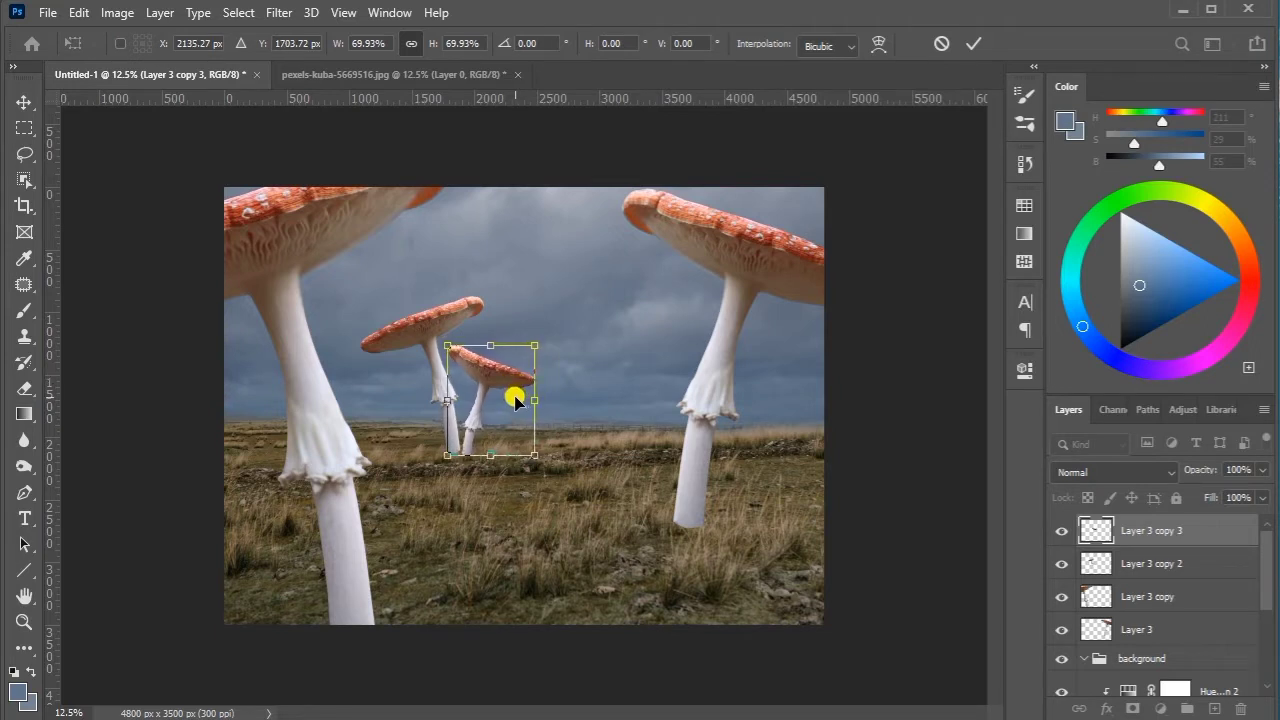
left_click(973, 43)
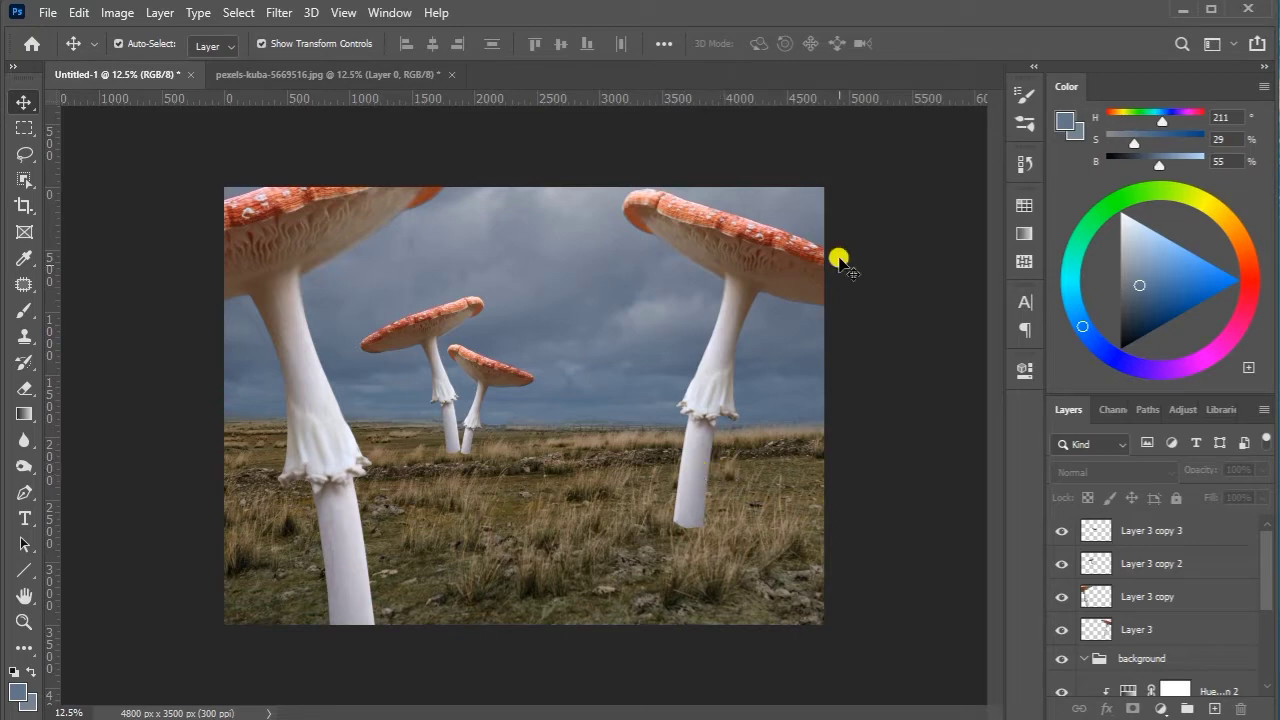
Duplicate the right mushroom into the field's centre and tilt it
mouse_move(786, 257)
left_mouse_down("alt")
mouse_move(637, 302)
mouse_move(651, 337)
left_mouse_up("alt")
key("ctrl+t")
left_click_drag(740, 245, 686, 343)
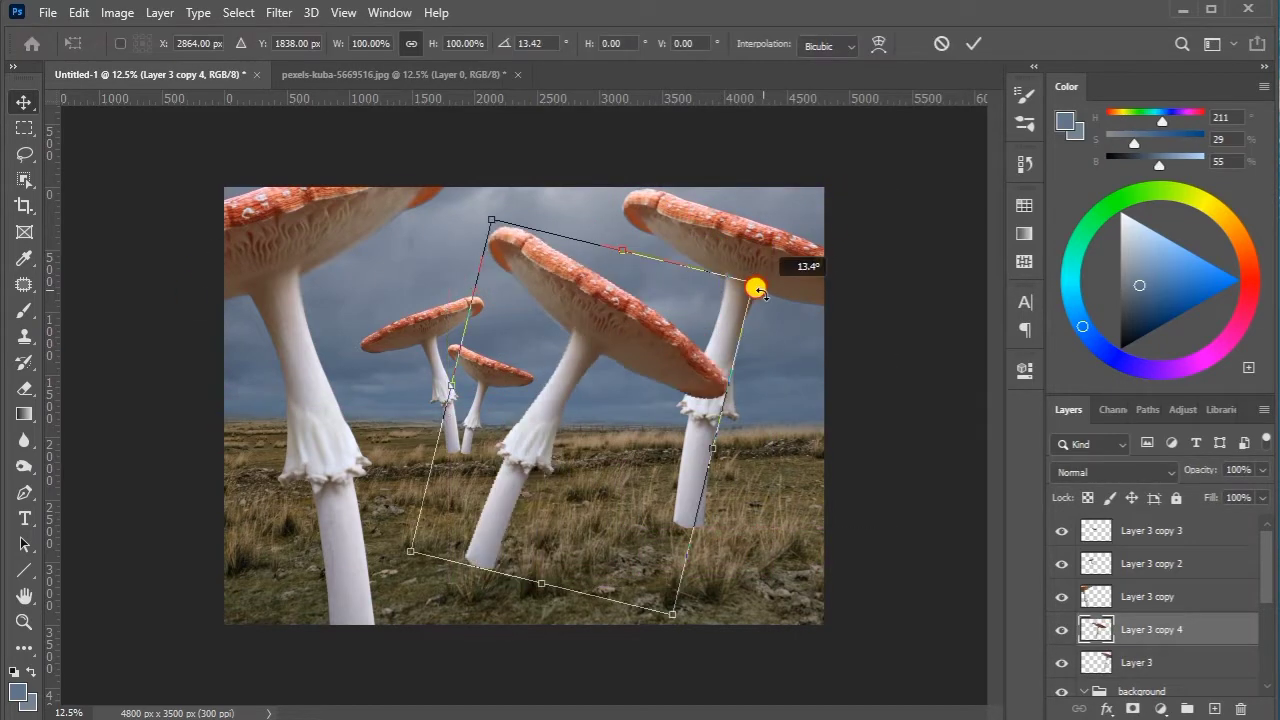
Group the mushroom layers as 'mushroom' and collapse the background group
right_click(771, 322)
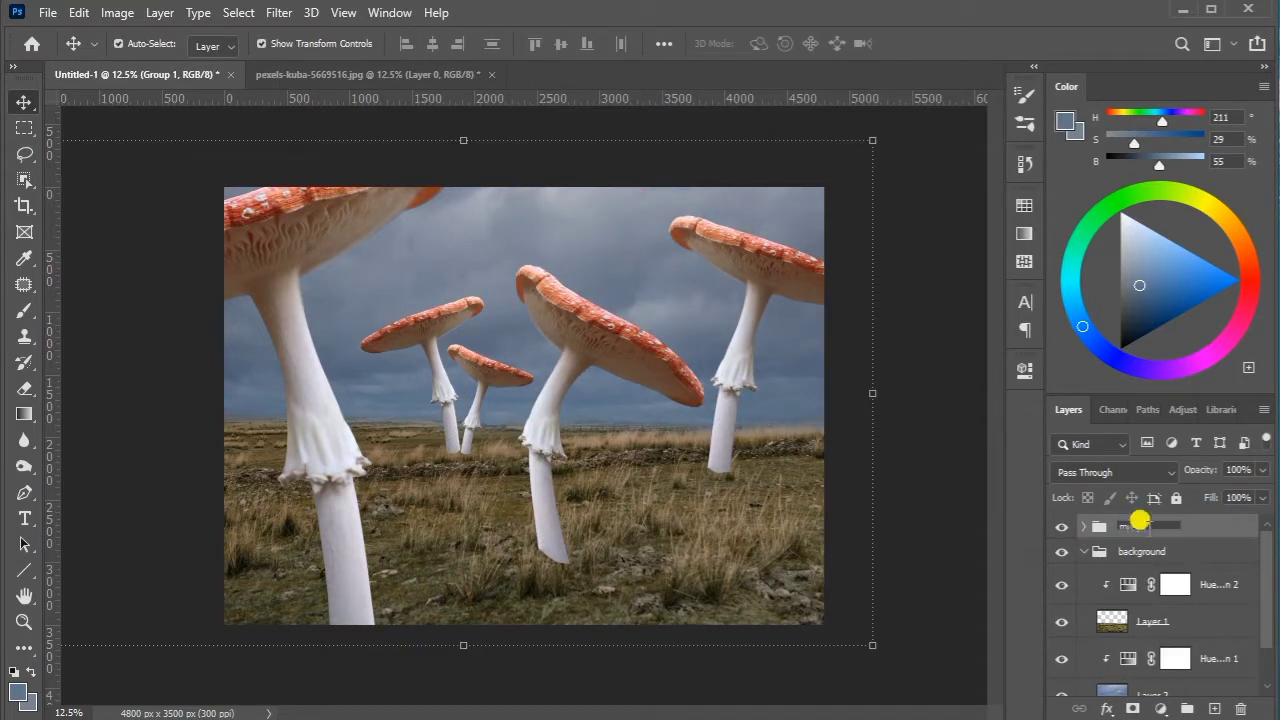
key("Return")
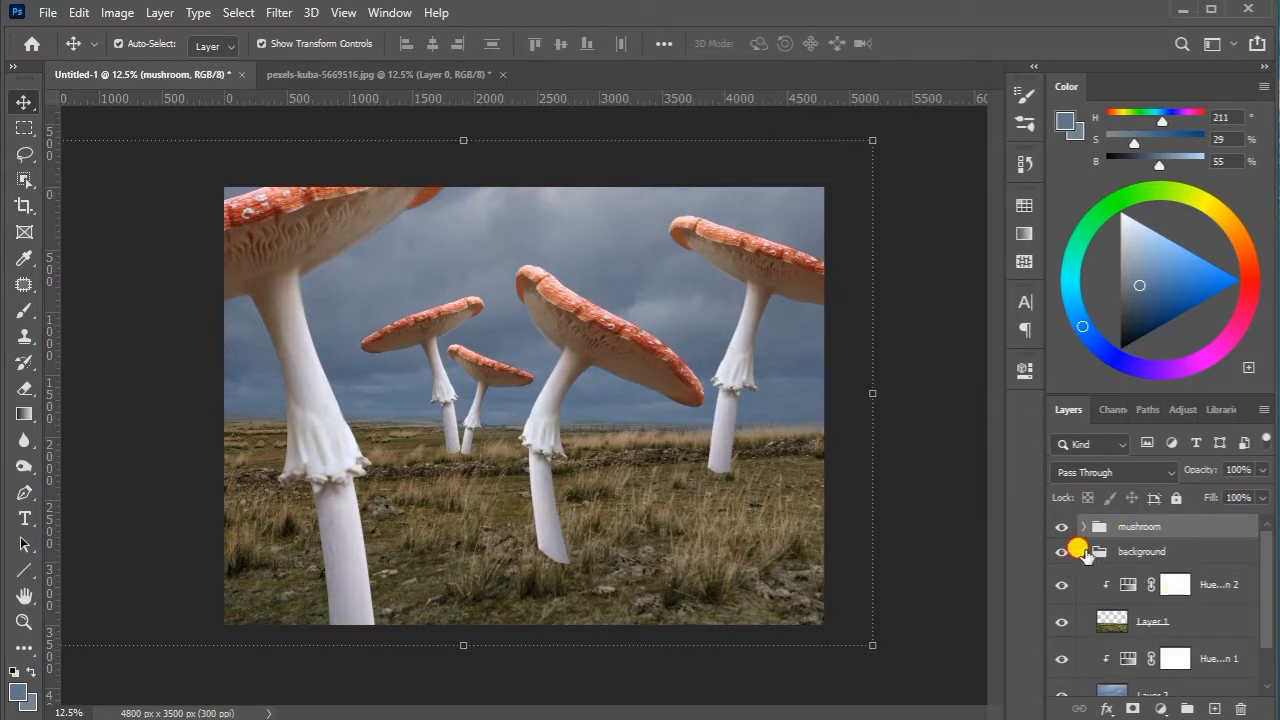
left_click(1083, 551)
left_click(909, 350)
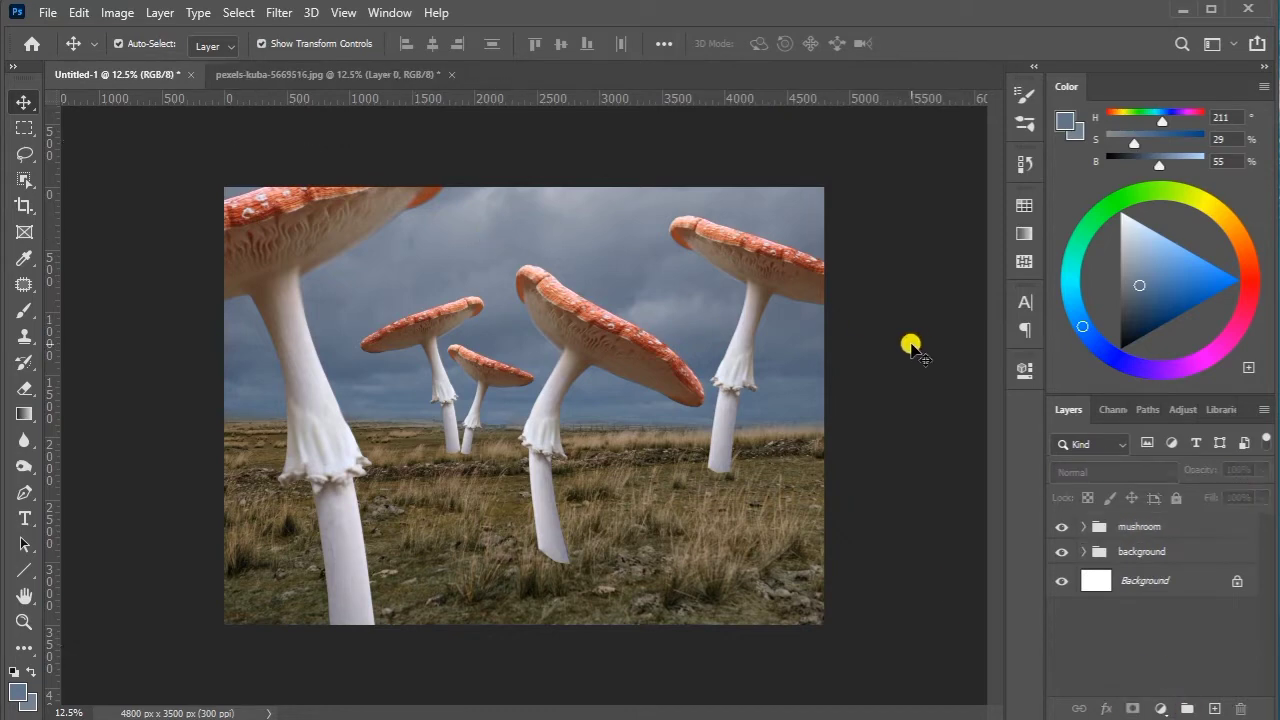
Close the field photo without saving and open pexels-egor-kamelev-3819718
left_click(451, 74)
left_click(608, 283)
left_click(46, 12)
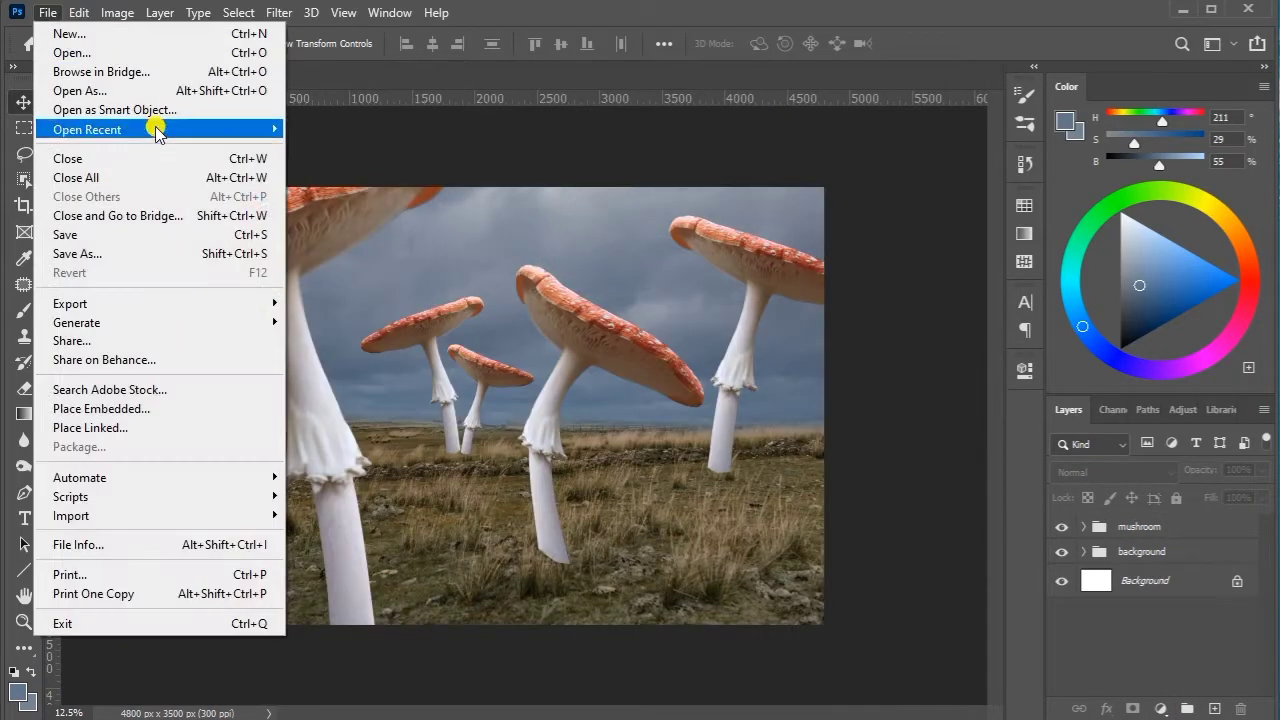
left_click(100, 49)
left_click(512, 320)
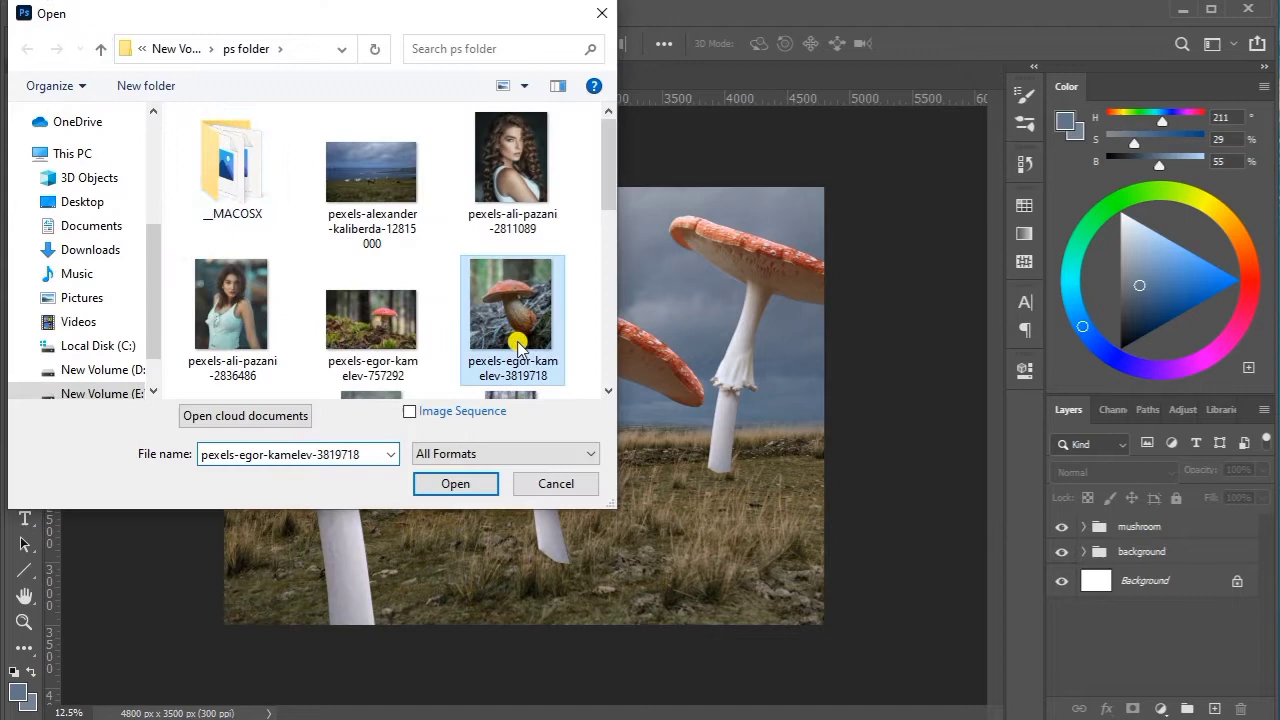
left_click(482, 483)
Trace the brown mushroom's outline with the Pen tool and turn it into a selection
key("ctrl+plus")
key("ctrl+plus")
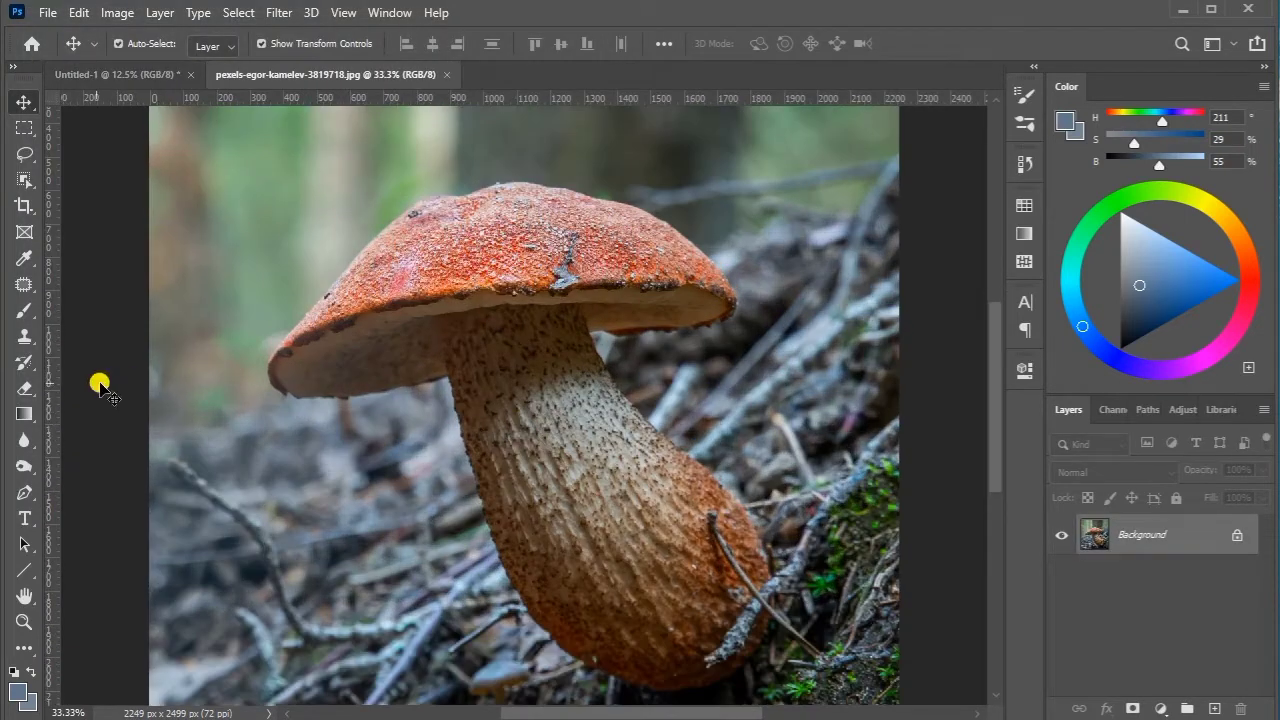
left_click(27, 493)
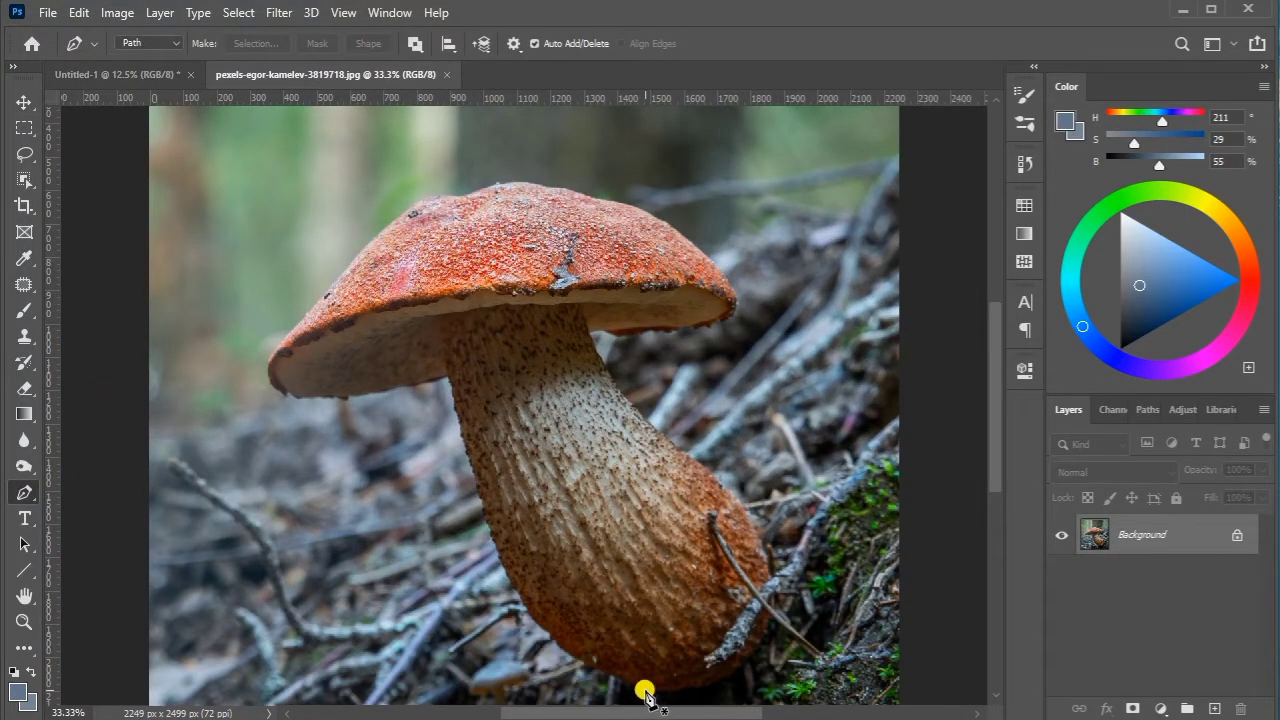
left_click_drag(507, 568, 481, 472)
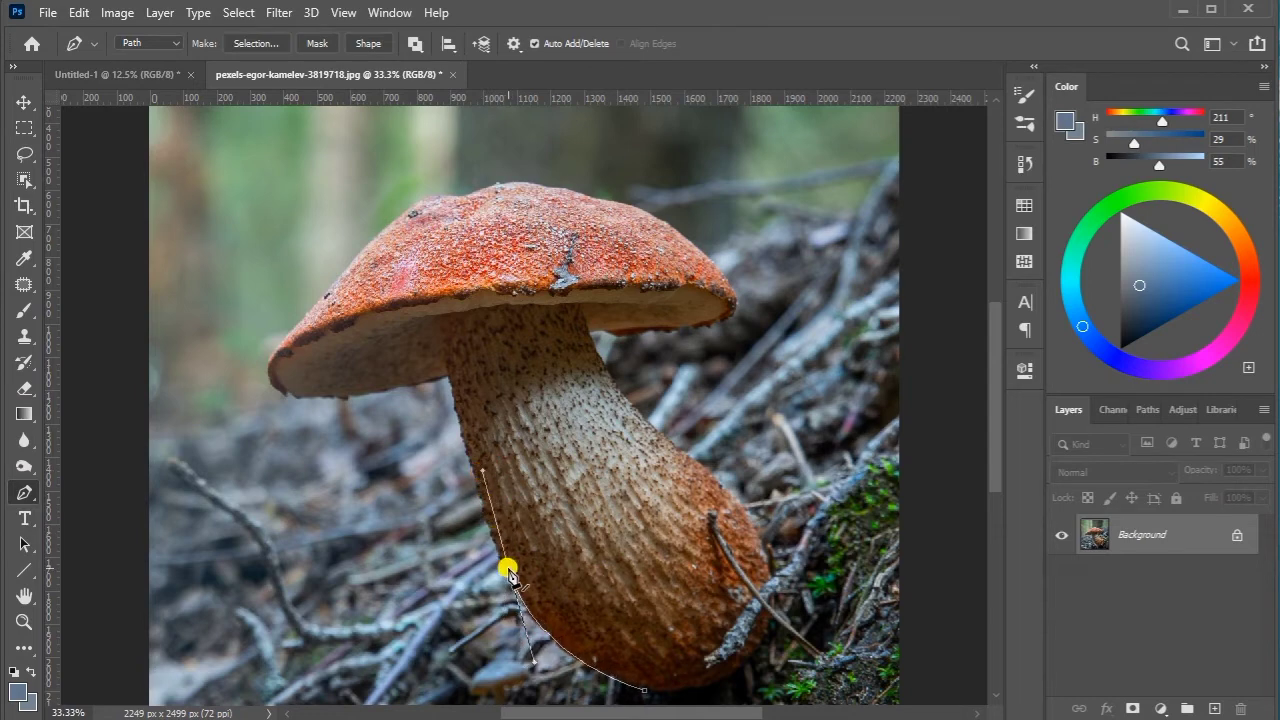
left_click_drag(508, 567, 505, 568)
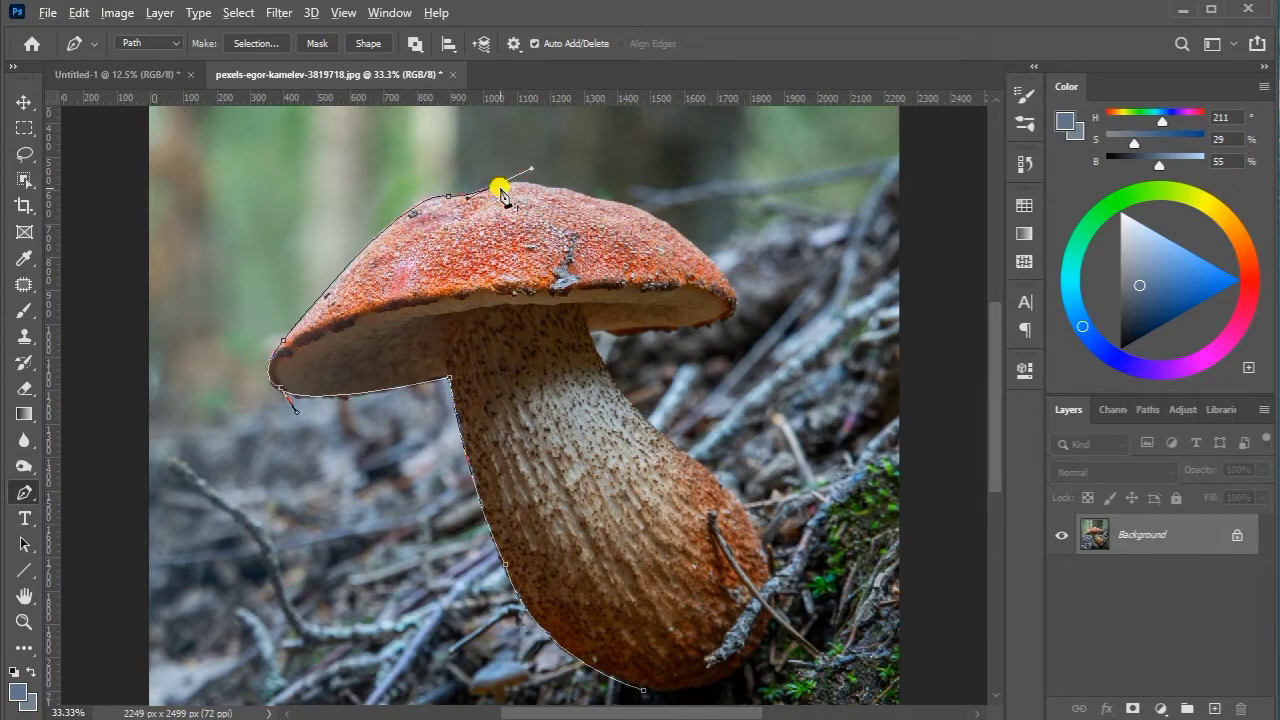
right_click(679, 365)
left_click(763, 207)
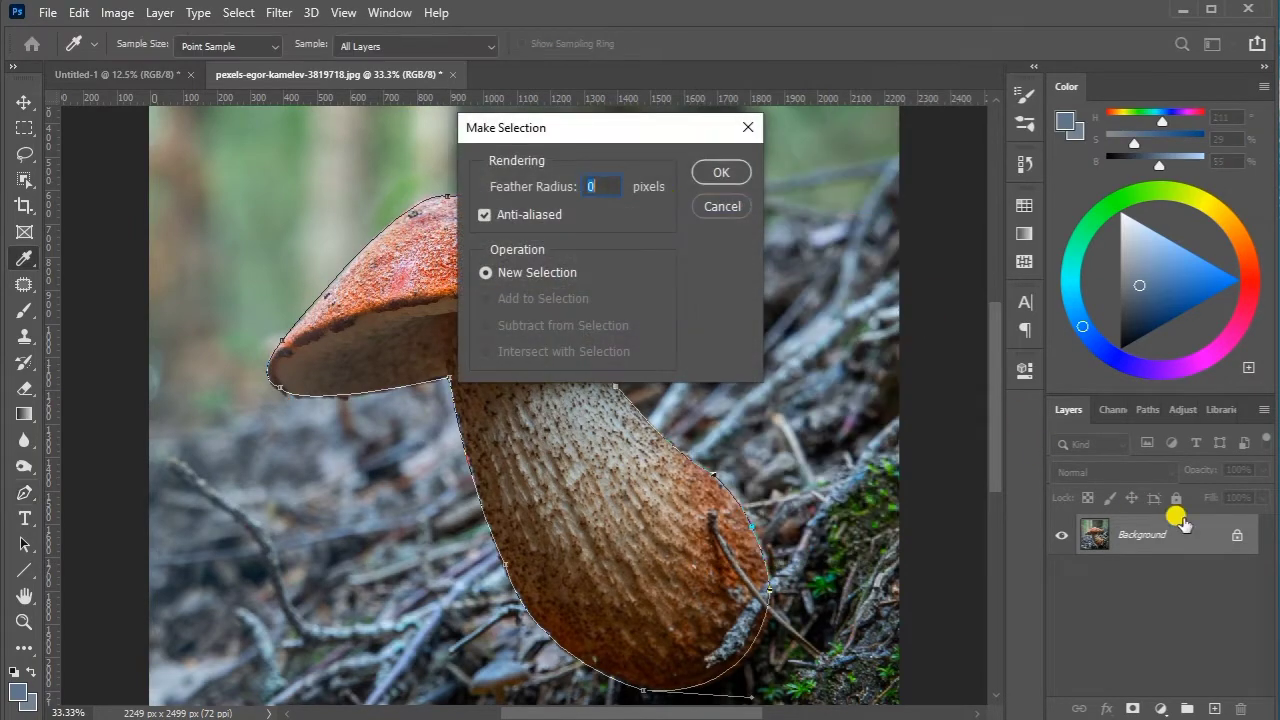
Mask the brown mushroom onto transparency and refine the mask edge with Radius 1 px and Smooth
left_click(731, 169)
left_click(1133, 708)
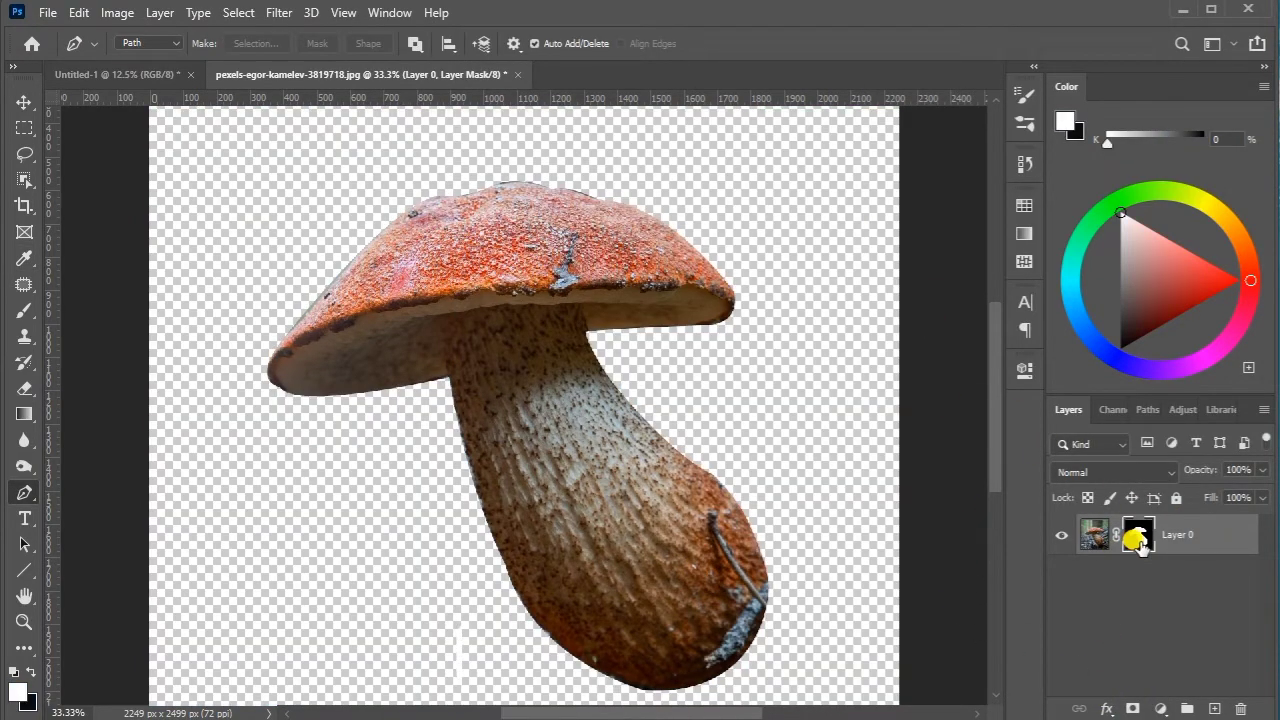
double_click(1138, 538)
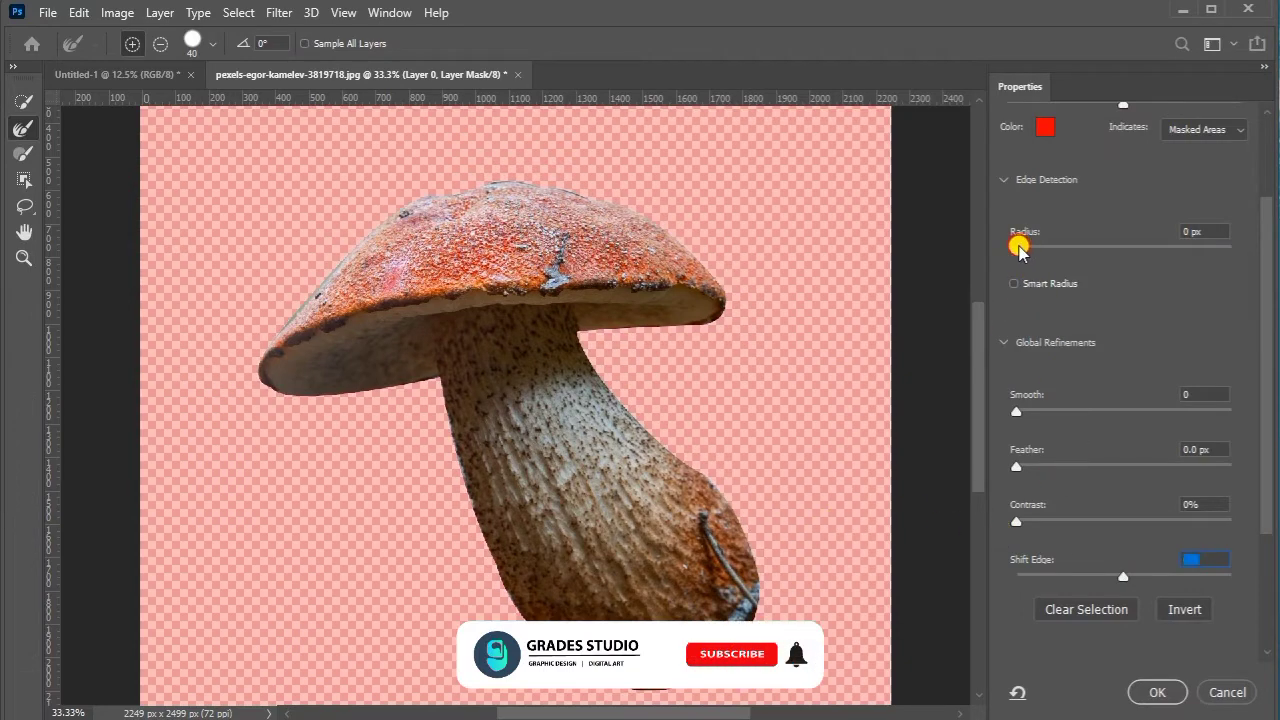
left_click_drag(1019, 248, 1027, 248)
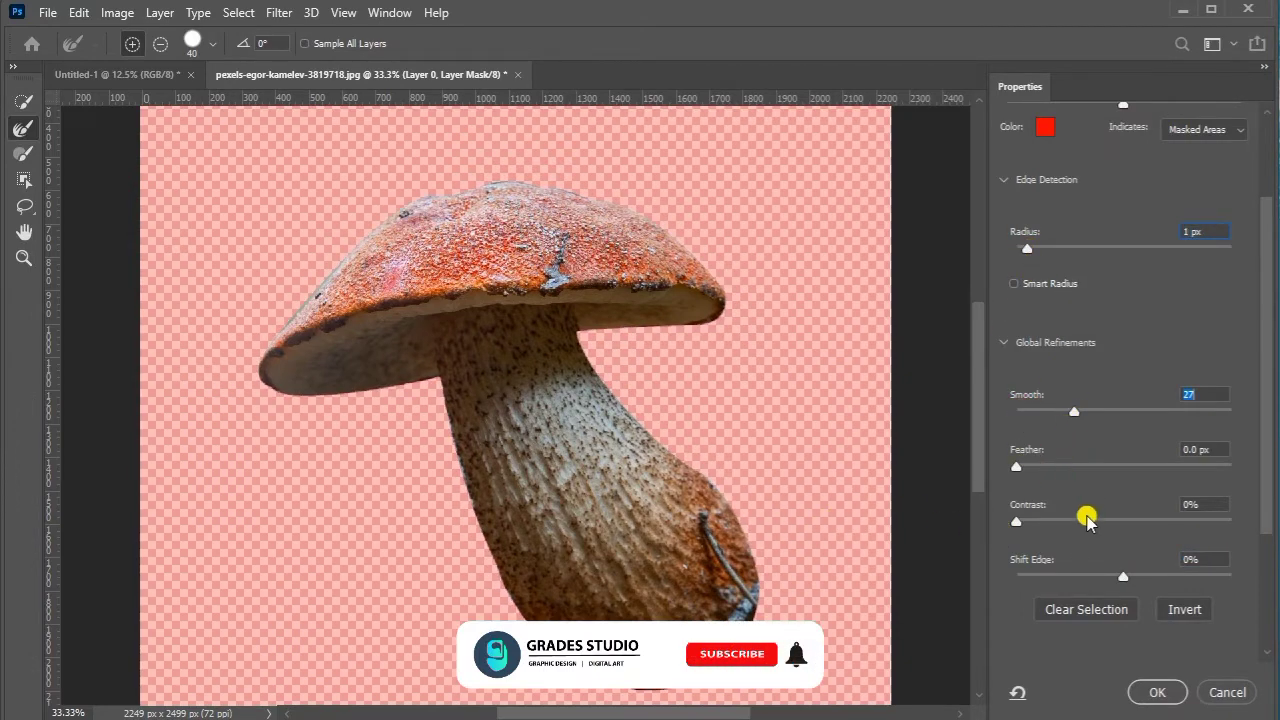
left_click(1157, 692)
Patch the twig and blue spot on the lower stem with clean stem texture
key("j")
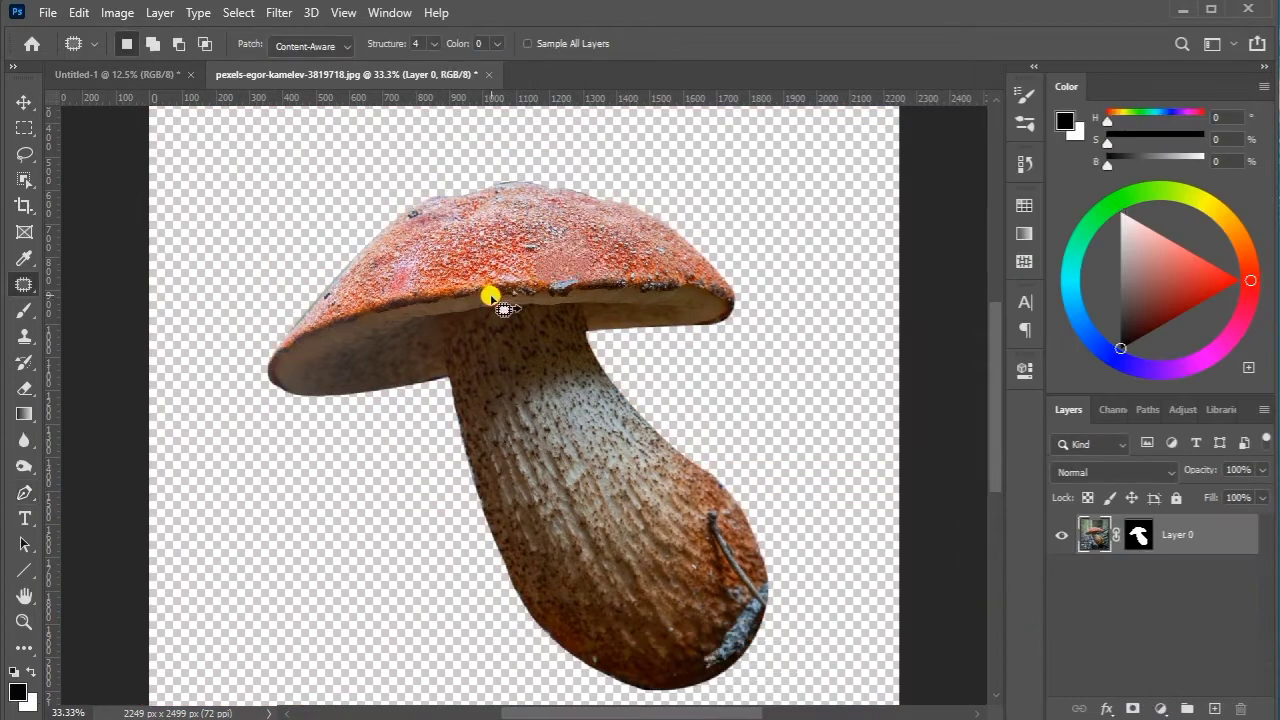
left_click_drag(490, 296, 551, 291)
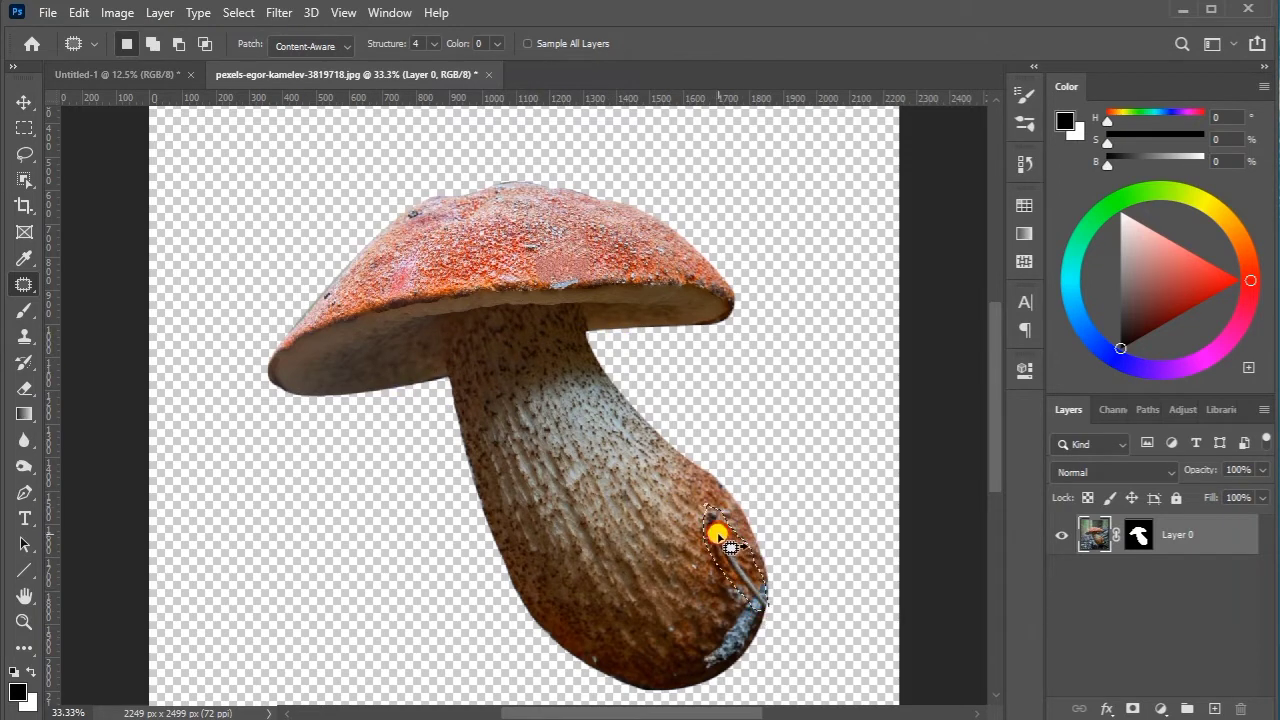
mouse_move(718, 535)
left_mouse_down()
mouse_move(681, 526)
mouse_move(683, 565)
left_mouse_up()
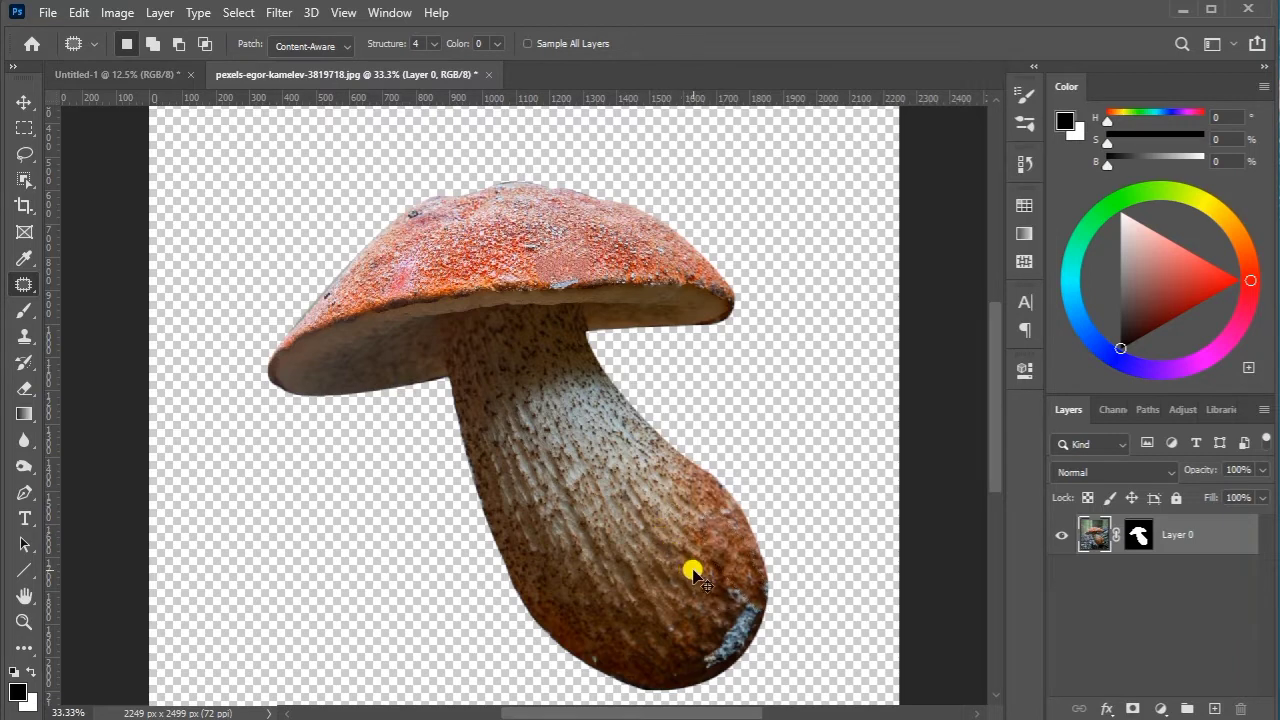
left_click_drag(762, 592, 714, 555)
left_click_drag(697, 598, 712, 637)
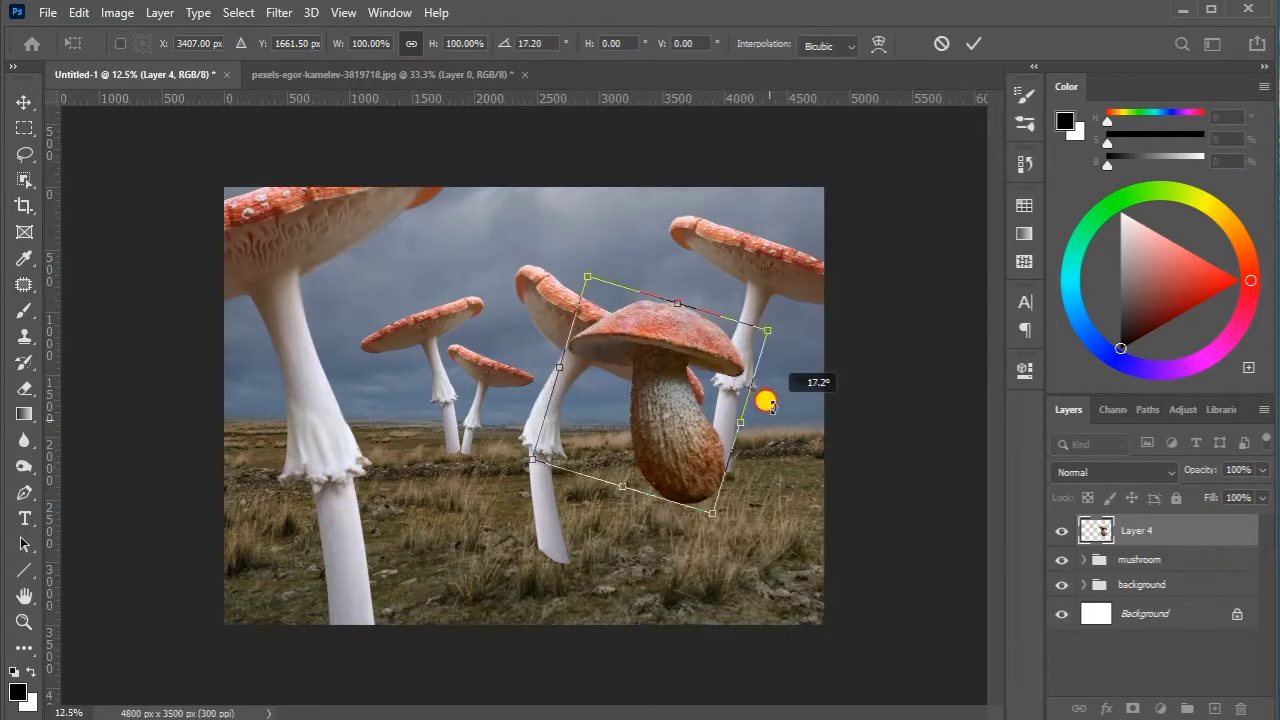
Scale the brown mushroom to about 207%, tilt it 16.74°, and place it at the right edge
mouse_move(763, 397)
left_mouse_down()
mouse_move(717, 434)
mouse_move(877, 466)
left_mouse_up()
mouse_move(657, 437)
left_mouse_down()
mouse_move(710, 468)
mouse_move(689, 443)
left_mouse_up()
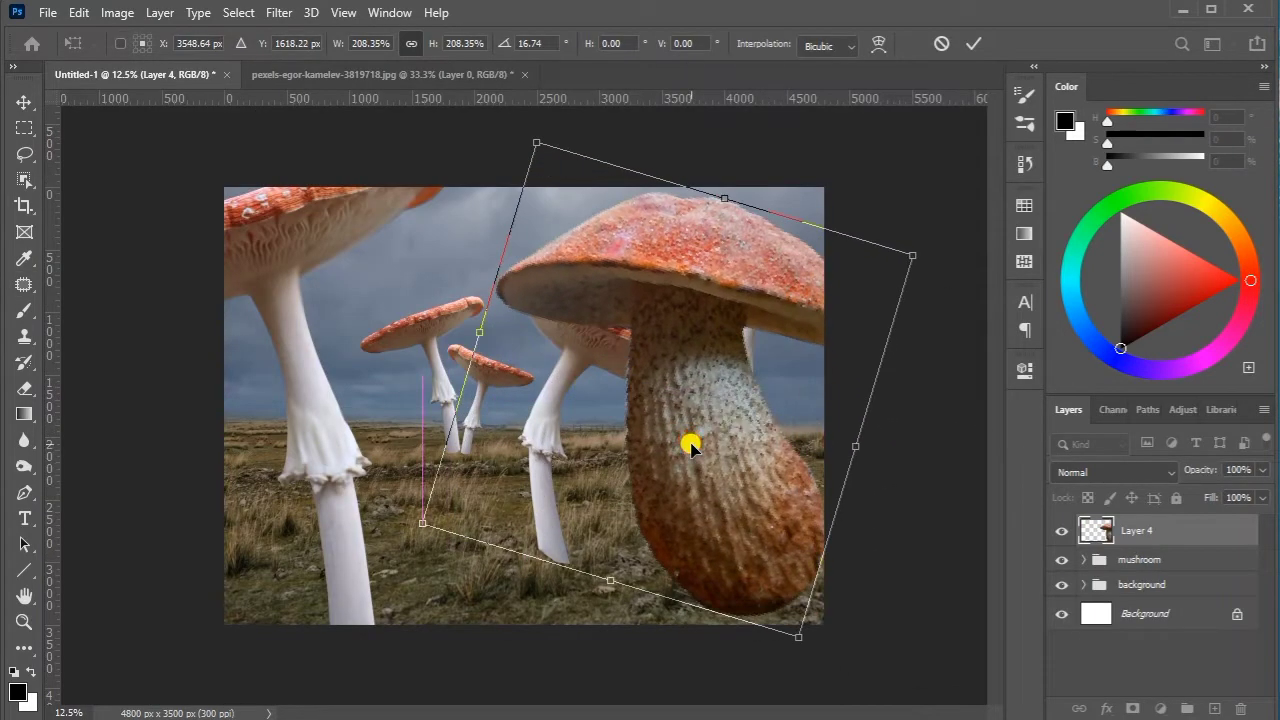
left_click_drag(848, 445, 754, 481)
left_click_drag(820, 458, 845, 455)
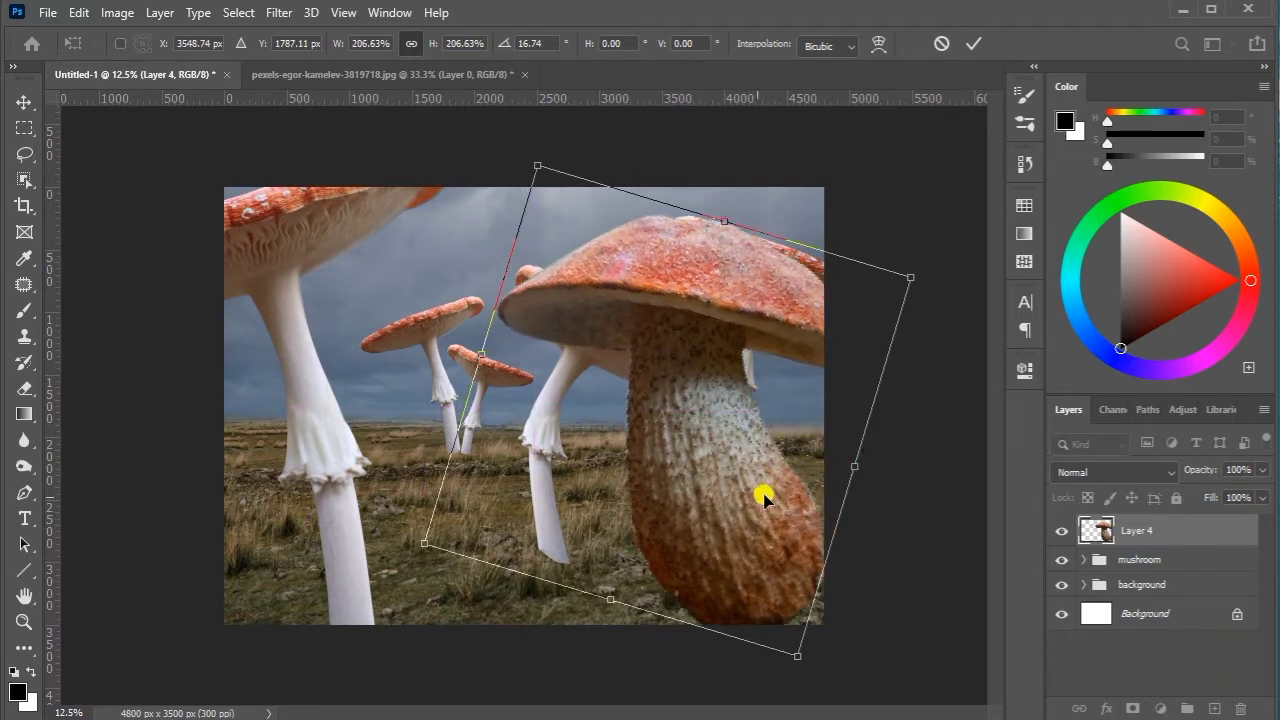
left_click_drag(766, 494, 754, 480)
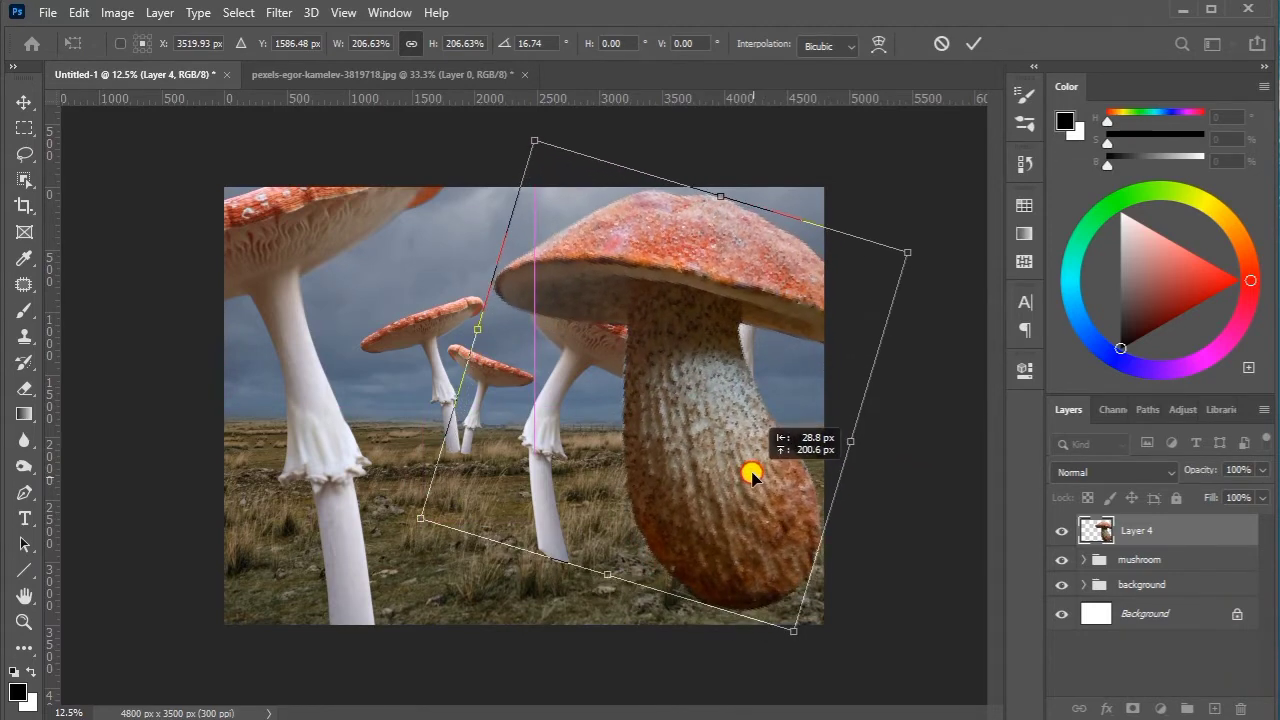
left_click(973, 43)
left_click_drag(743, 332, 808, 300)
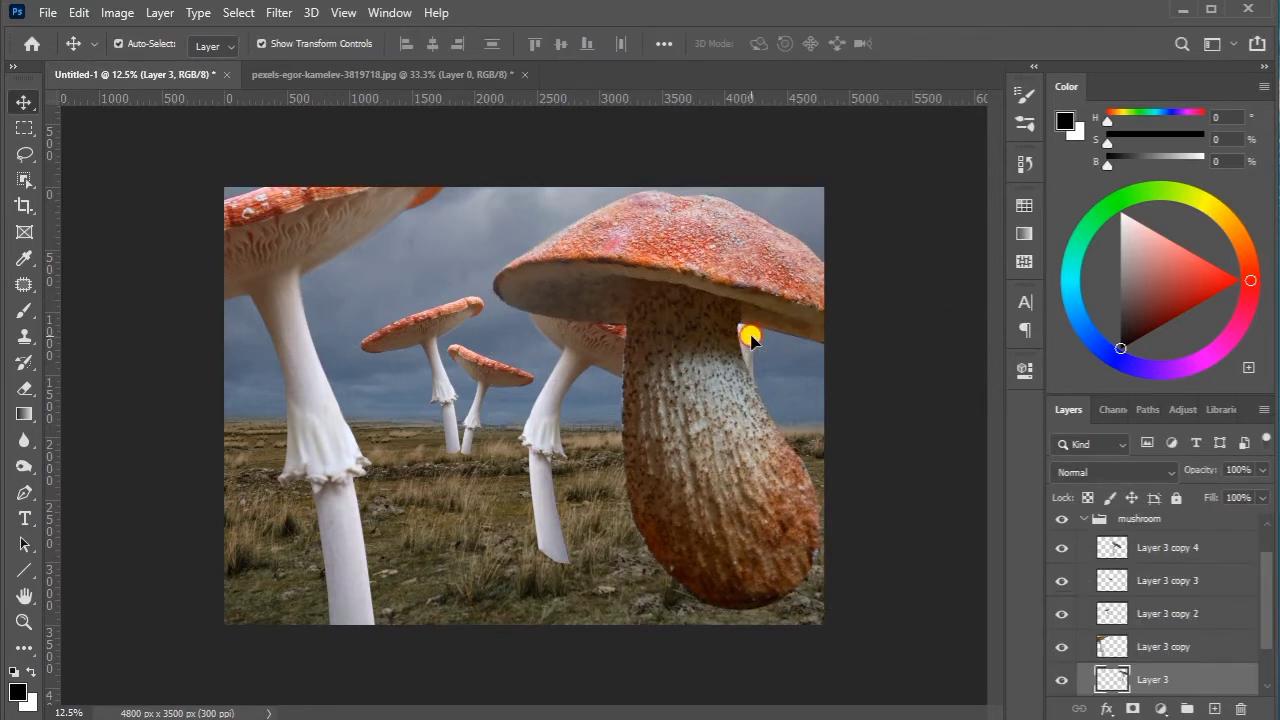
Enlarge the fly-agaric behind the big mushroom and reposition it at right
left_click_drag(908, 308, 950, 312)
left_click_drag(797, 350, 756, 360)
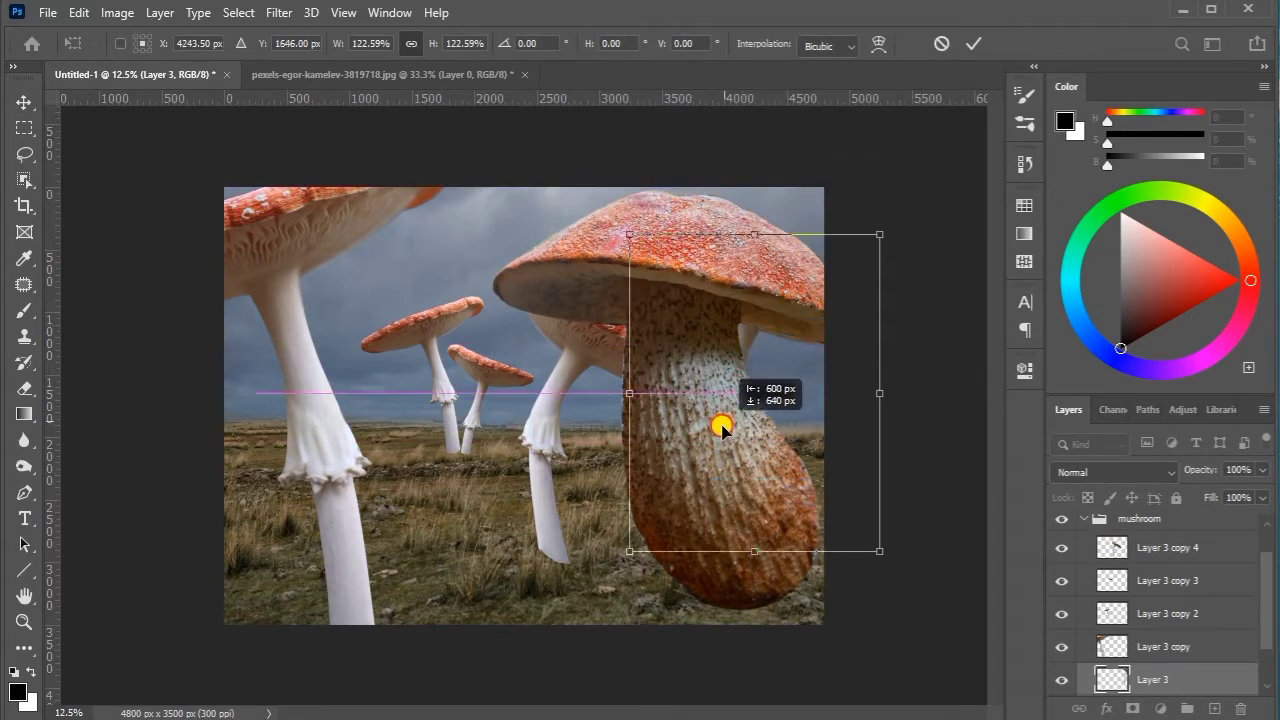
left_click_drag(756, 358, 759, 390)
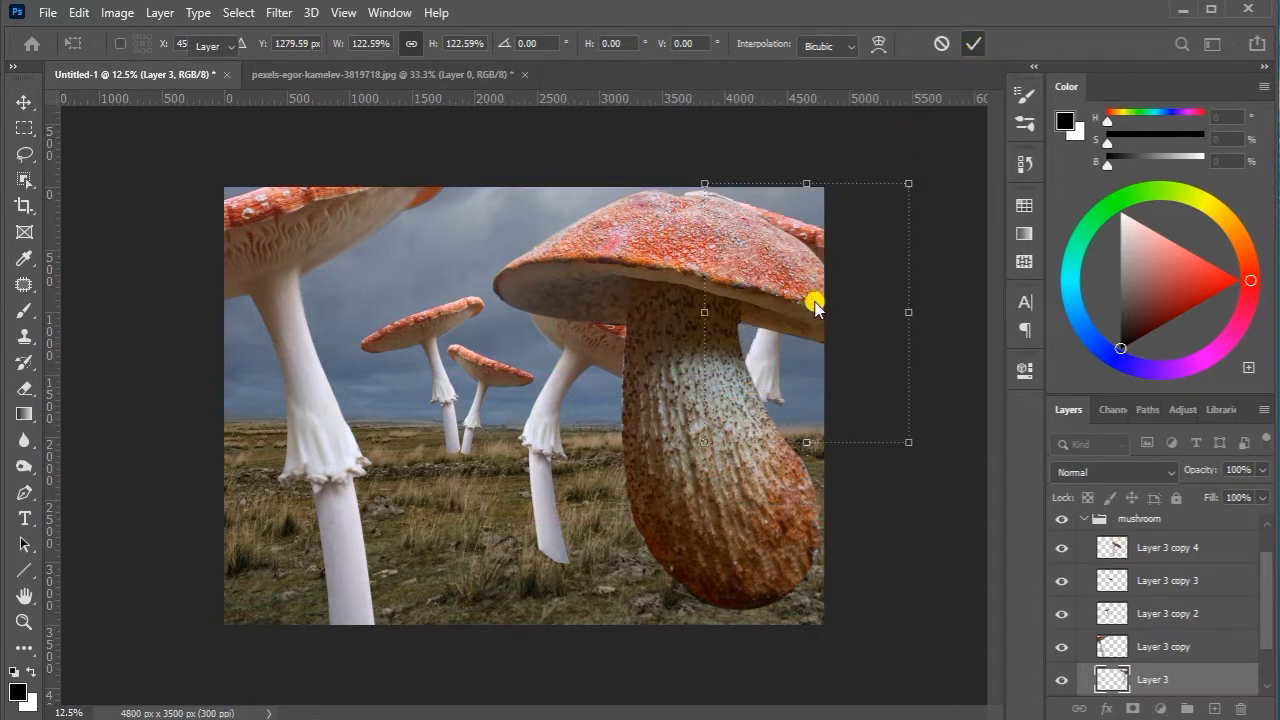
key("Return")
Shrink the big brown mushroom to about 91% and nudge the rear mushroom down
key("ctrl+alt+shift+e")
left_click_drag(851, 182, 829, 226)
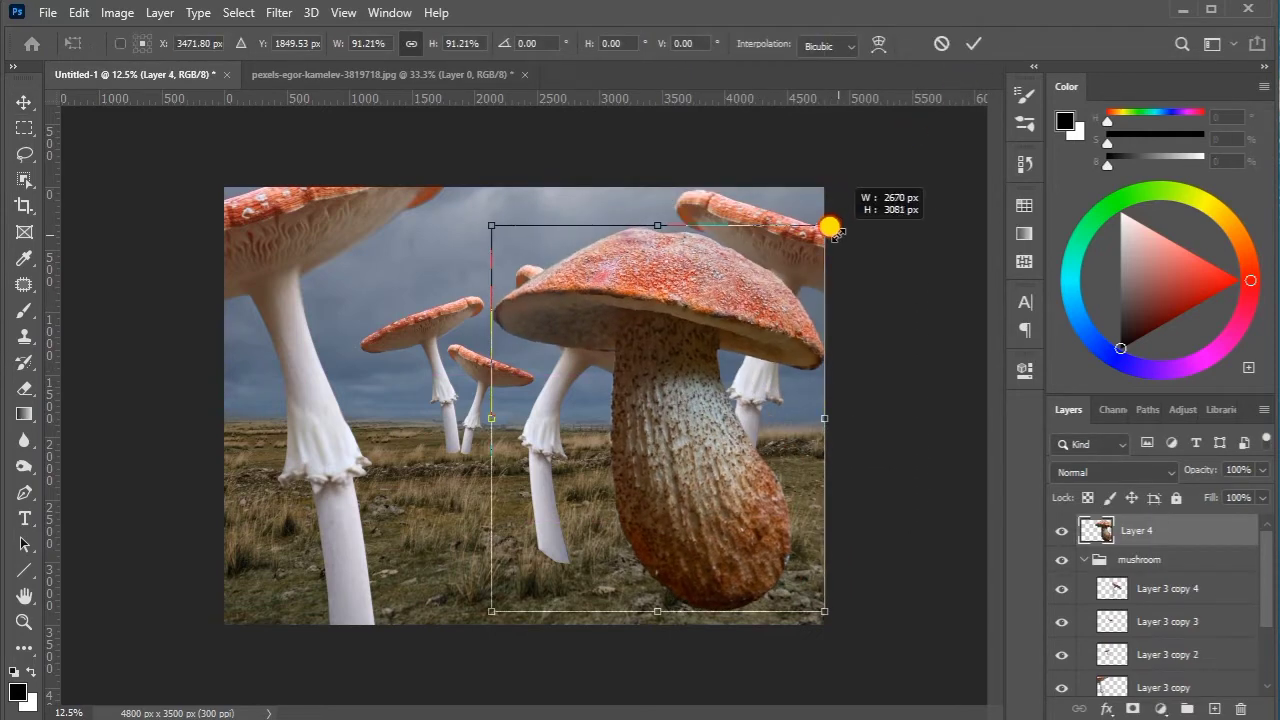
left_click_drag(729, 386, 722, 395)
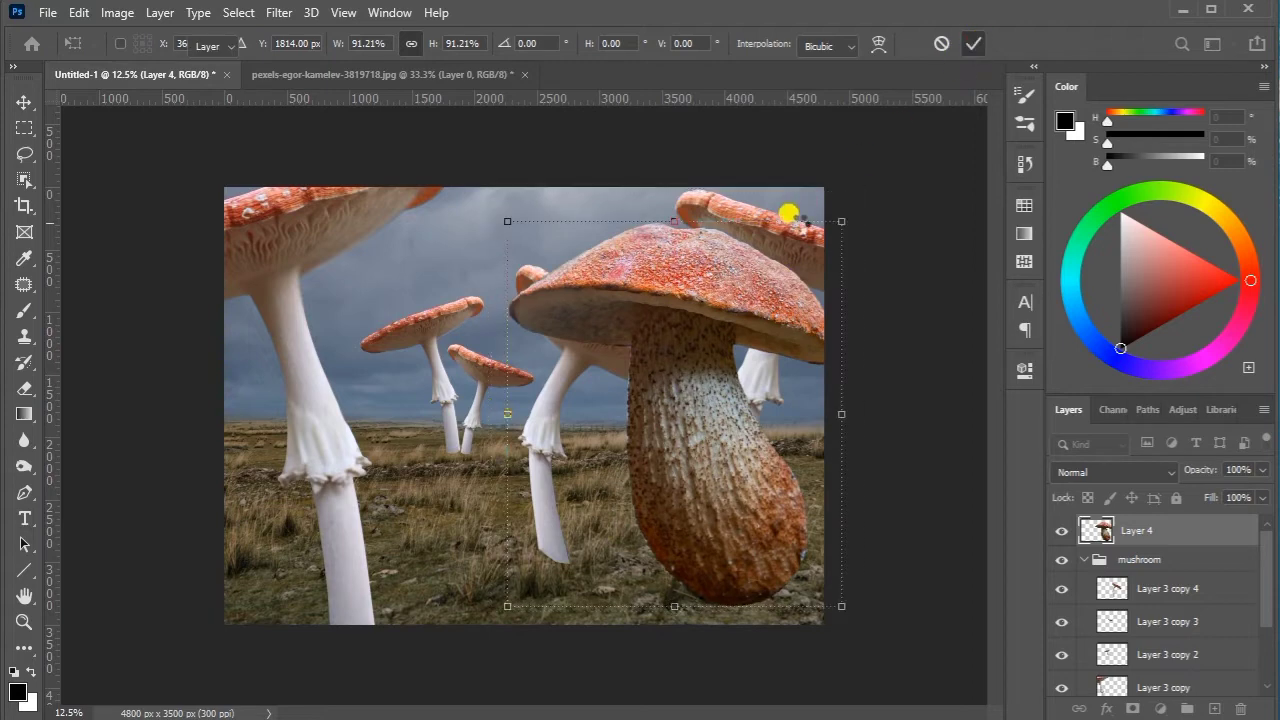
key("Escape")
key("ctrl+z")
left_click_drag(808, 210, 808, 249)
left_click(890, 342)
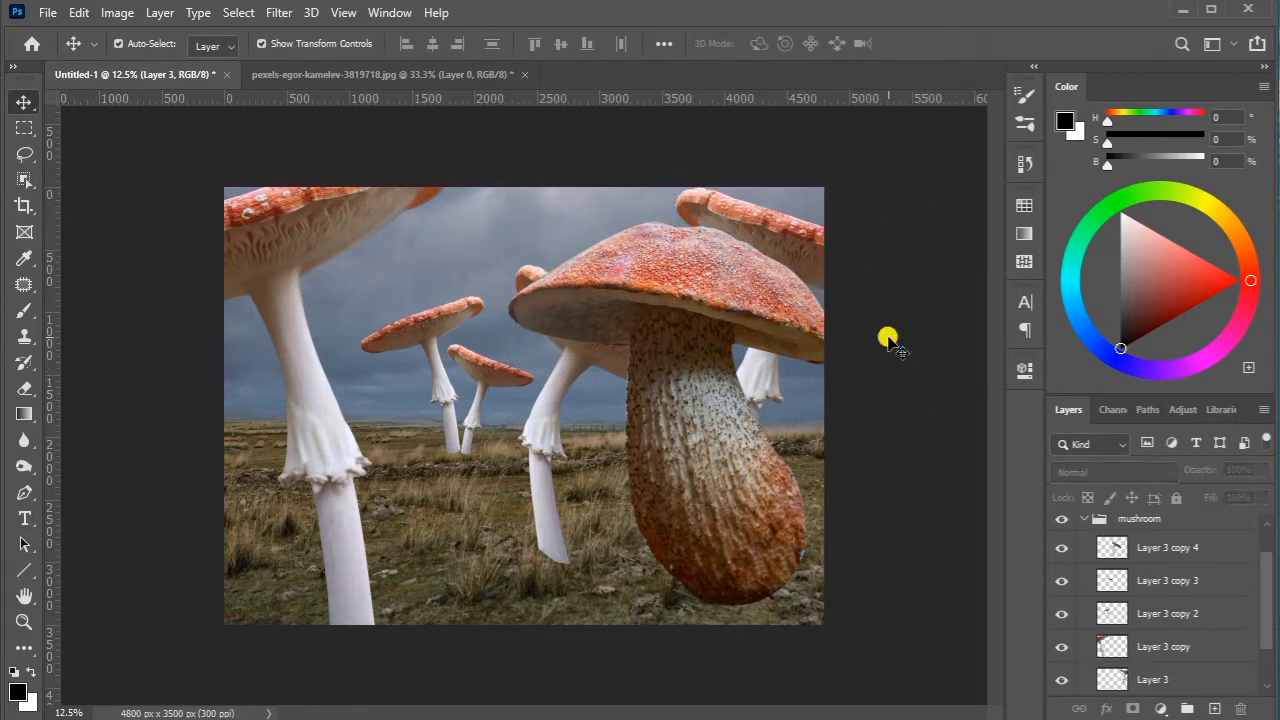
Tilt the rear mushroom slightly, then shift the big mushroom and a middle mushroom left
key("ctrl+t")
mouse_move(912, 222)
left_mouse_down()
mouse_move(902, 212)
mouse_move(916, 225)
left_mouse_up()
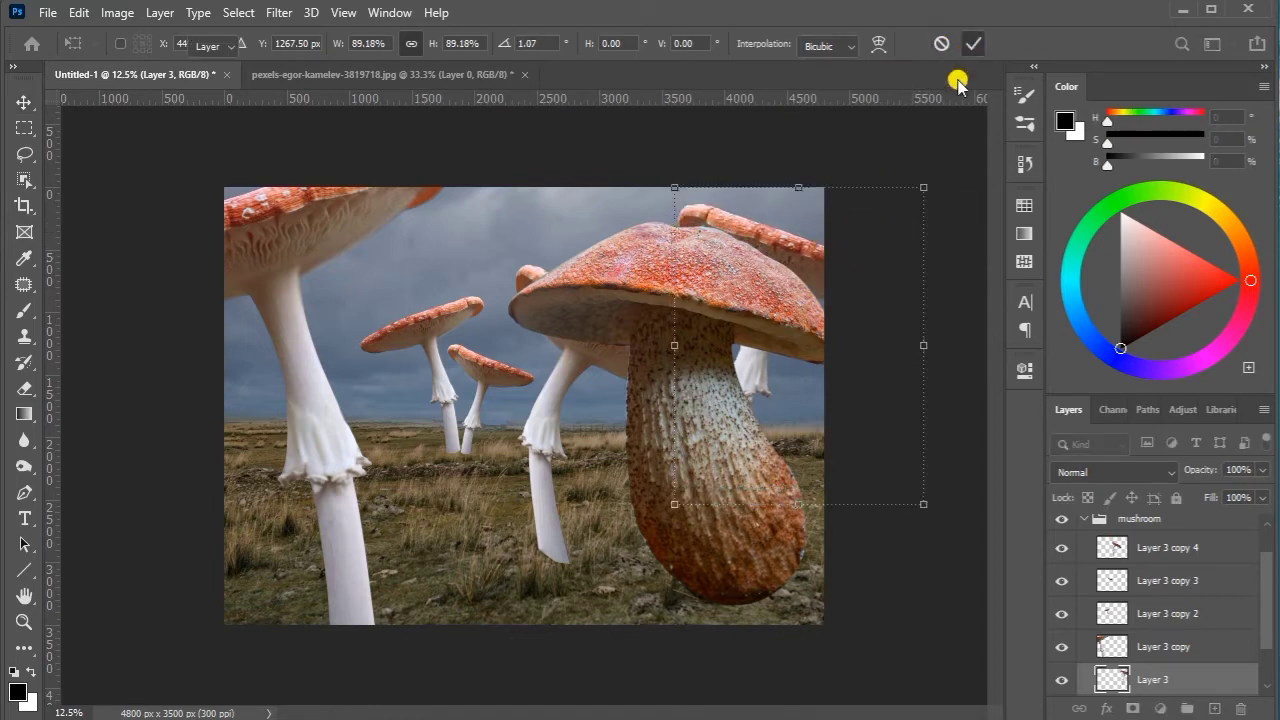
left_click(973, 43)
key("ctrl+shift+alt+e")
mouse_move(697, 430)
left_mouse_down()
mouse_move(629, 426)
mouse_move(657, 428)
left_mouse_up()
left_click_drag(532, 446, 390, 455)
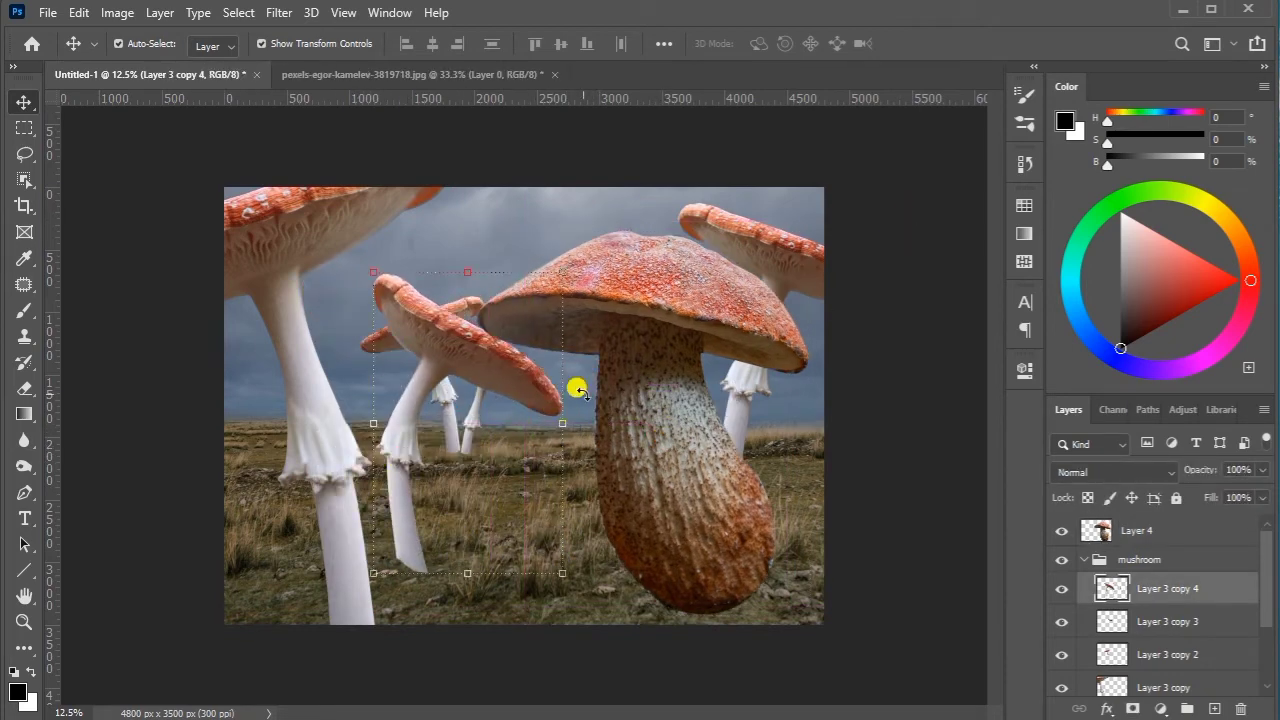
Tilt the middle mushroom about 5°, move distant mushrooms left, and stack Layer 3 copy above copy 4
mouse_move(578, 390)
left_mouse_down()
mouse_move(511, 374)
mouse_move(534, 400)
mouse_move(513, 350)
left_mouse_up()
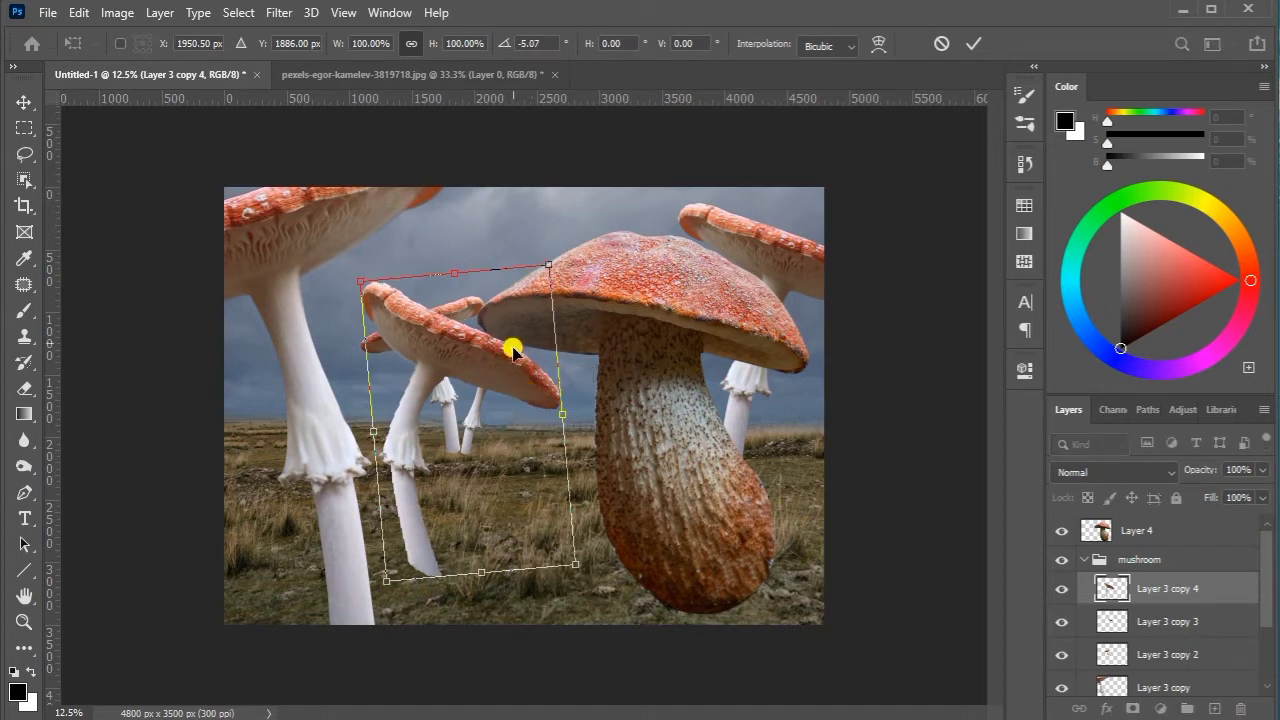
left_click(966, 48)
left_click_drag(431, 411, 435, 432)
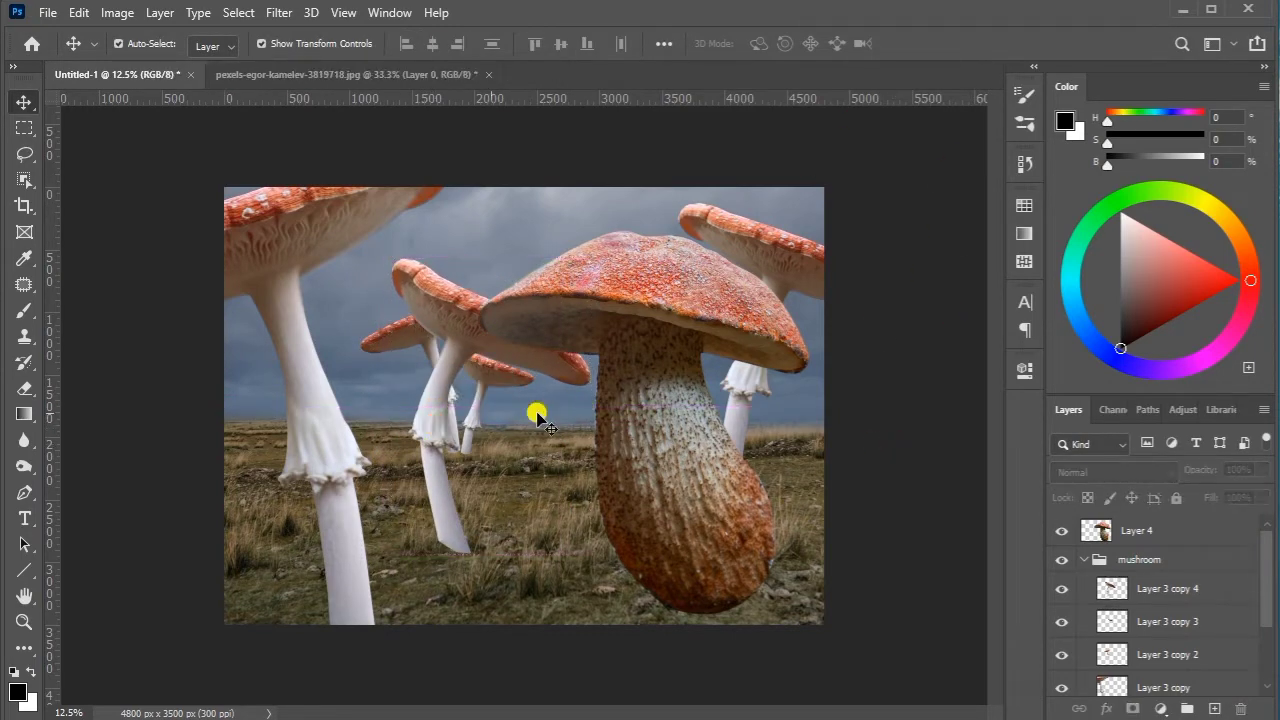
left_click_drag(431, 354, 361, 362)
mouse_move(480, 405)
left_mouse_down()
mouse_move(414, 394)
mouse_move(408, 408)
left_mouse_up()
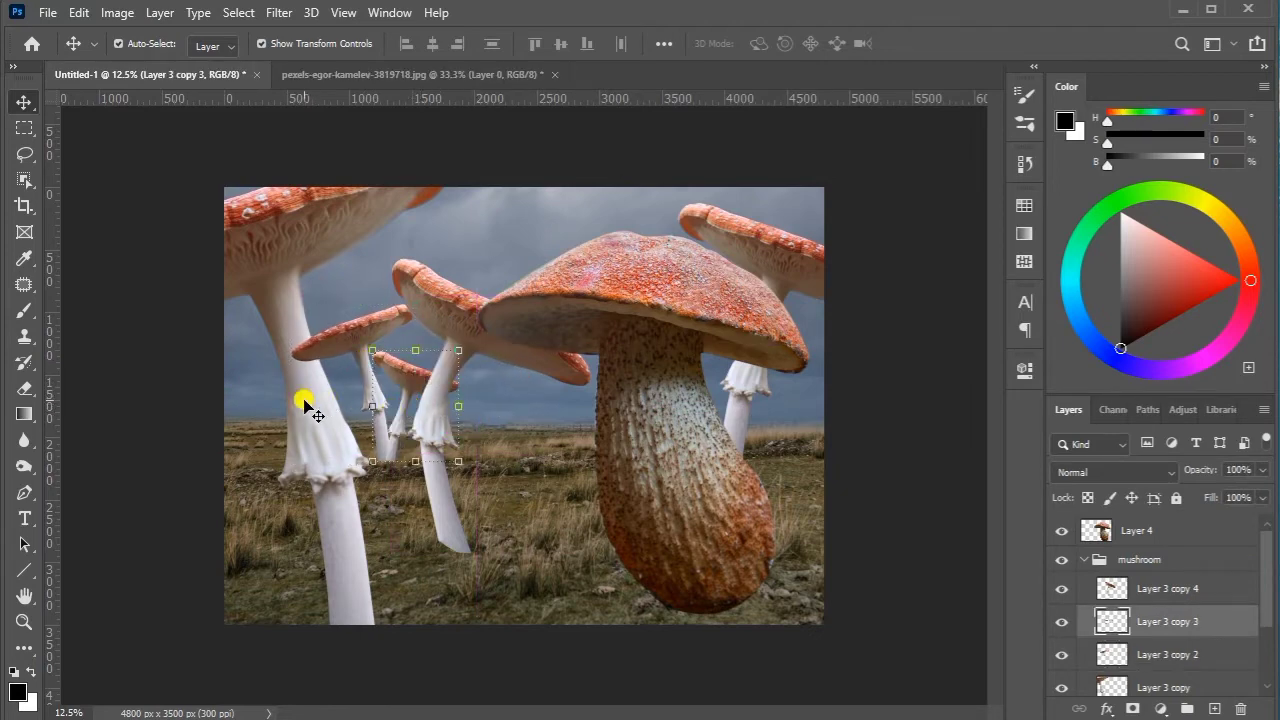
left_click_drag(1163, 687, 1146, 572)
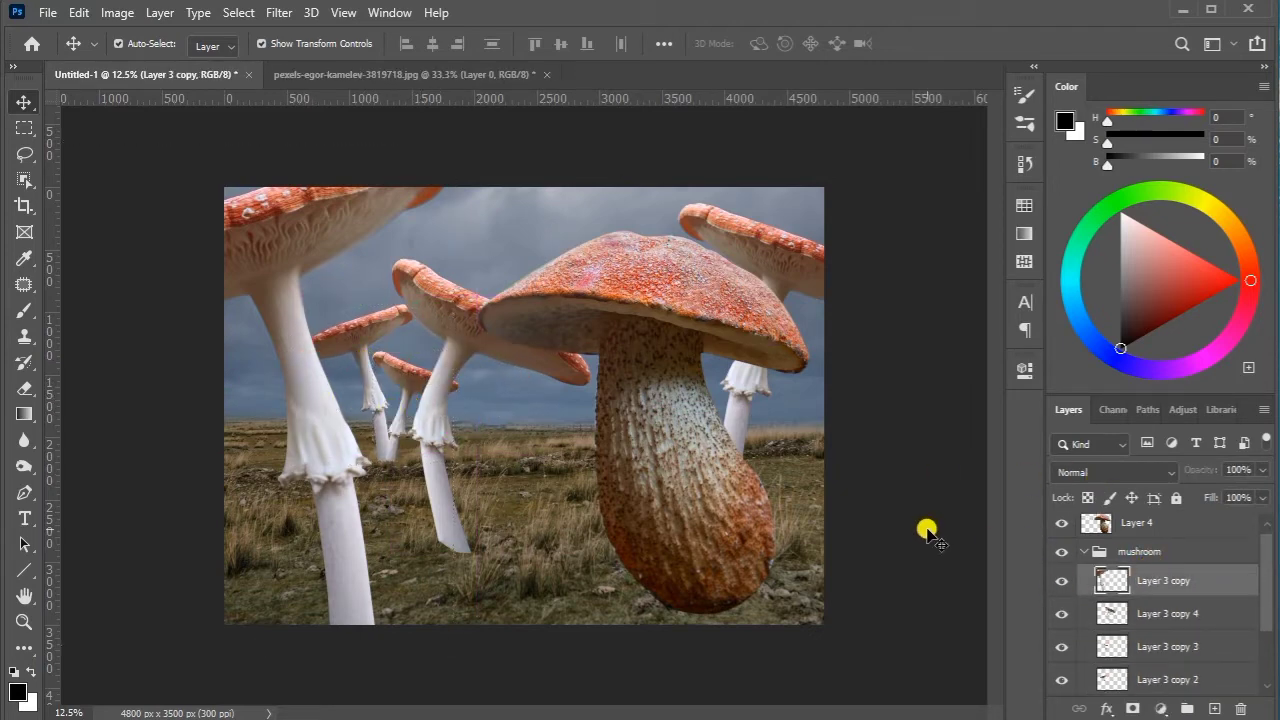
Shrink two small mushrooms to about 92% and 88.77%
left_click(386, 443)
key("ctrl+t")
mouse_move(413, 304)
left_mouse_down()
mouse_move(405, 316)
mouse_move(449, 363)
left_mouse_up()
left_click(976, 47)
left_click(400, 371)
key("ctrl+t")
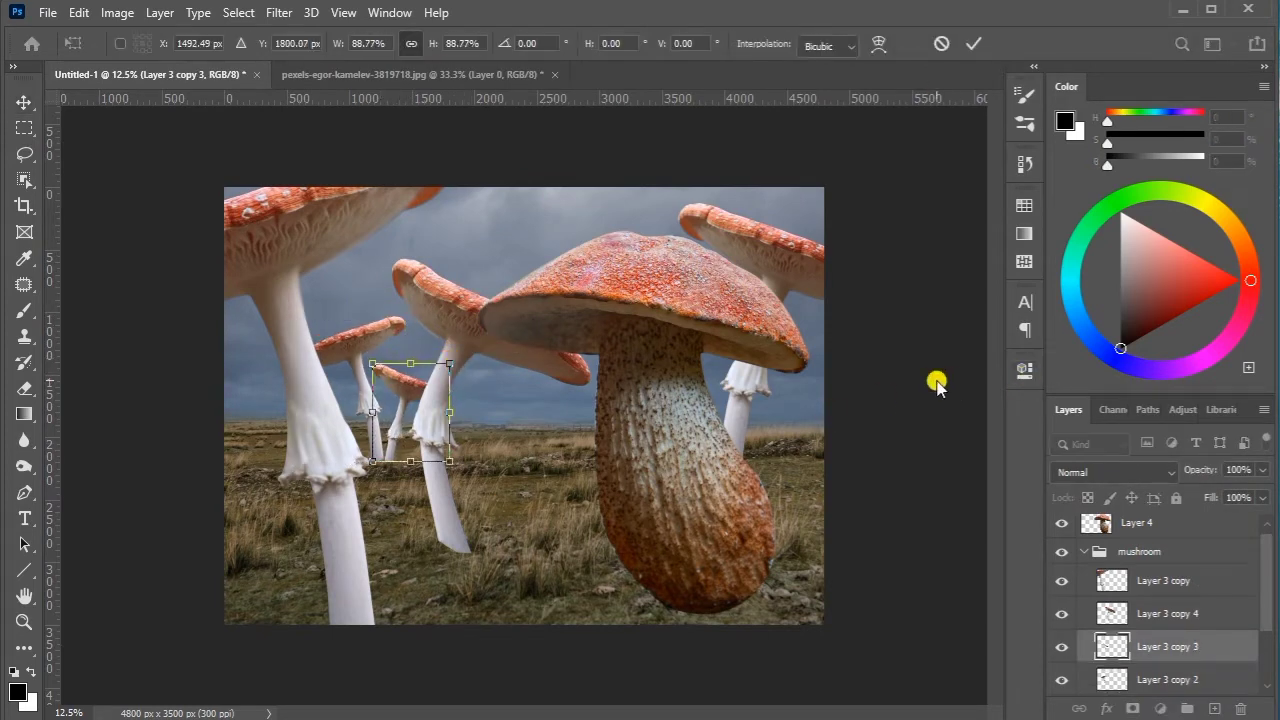
key("Return")
Resize the tilted middle mushroom to about 80%, then shrink the rear right mushroom down-left
left_click(460, 322)
key("ctrl+t")
left_click_drag(575, 405, 538, 405)
left_click_drag(432, 457, 467, 474)
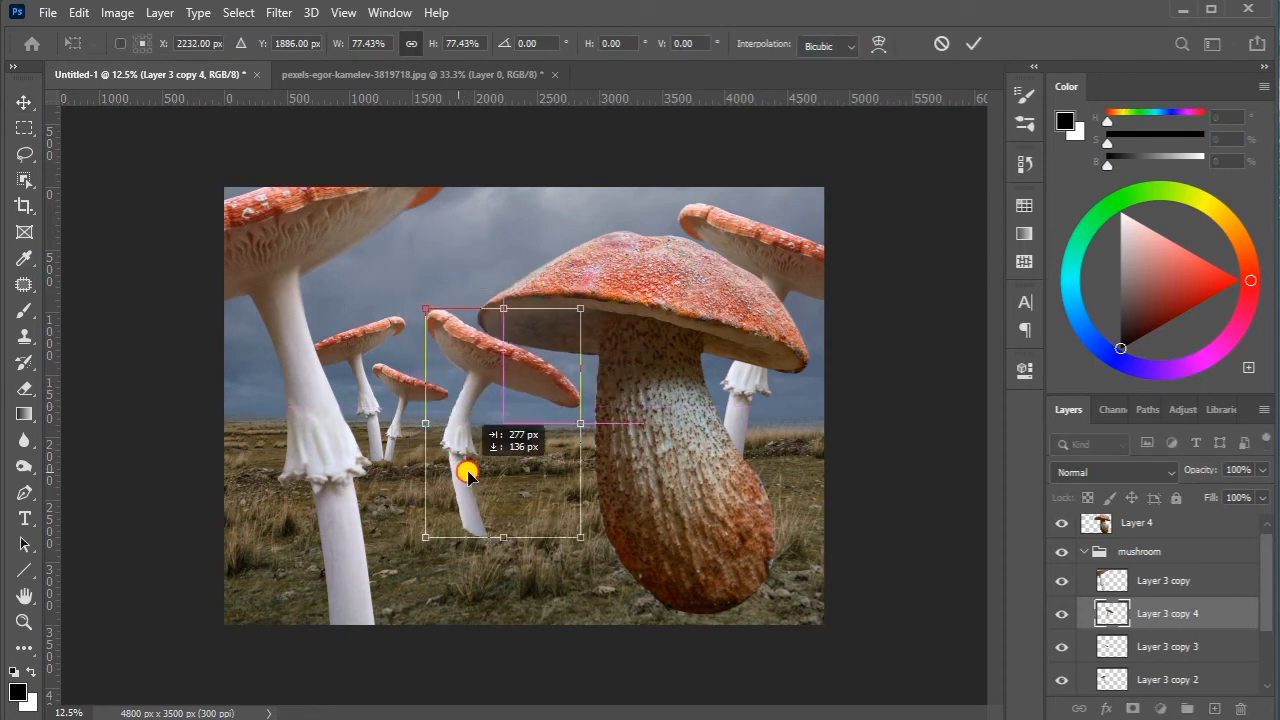
left_click_drag(580, 423, 585, 423)
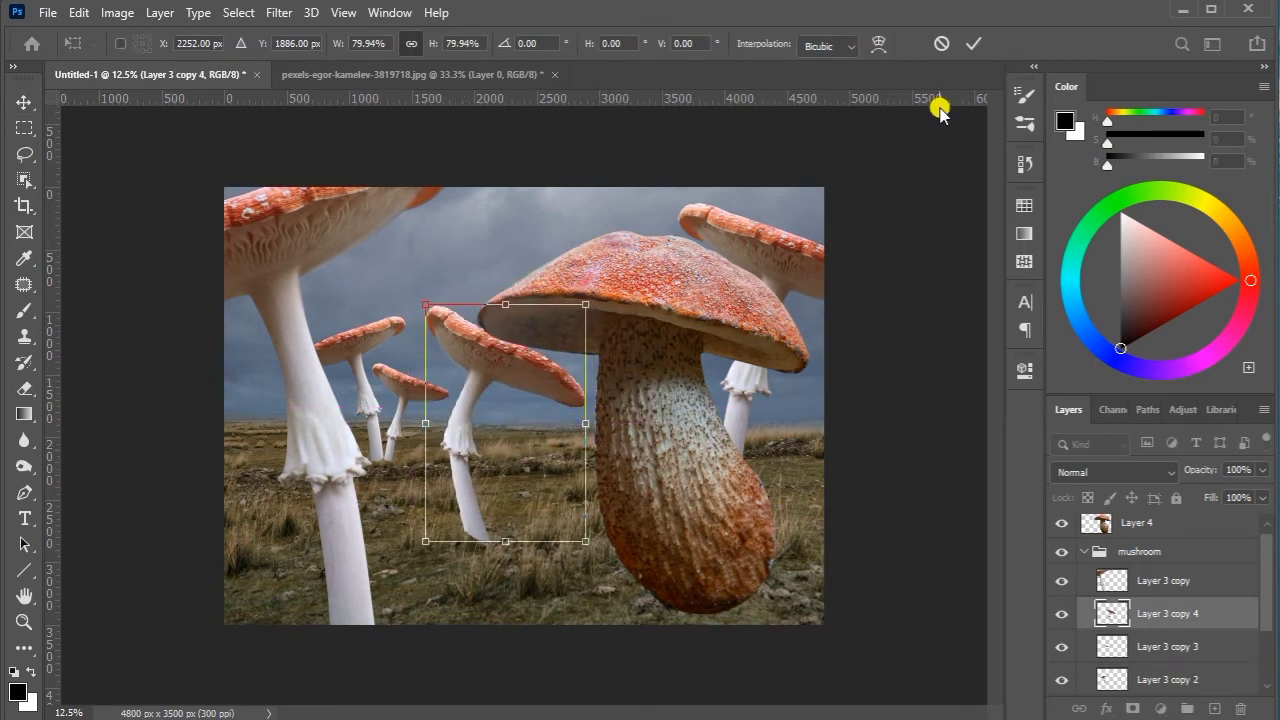
left_click(973, 43)
left_click(787, 275)
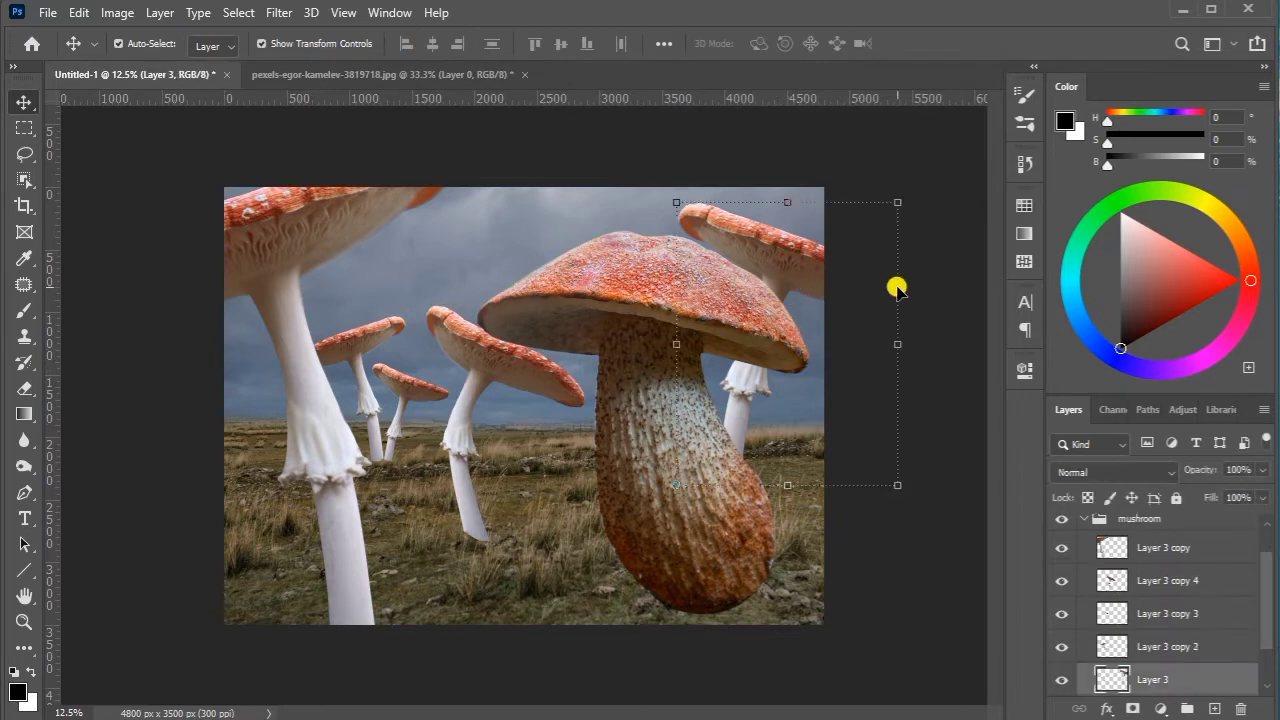
mouse_move(894, 286)
left_mouse_down()
mouse_move(777, 334)
mouse_move(771, 421)
mouse_move(757, 428)
mouse_move(789, 437)
mouse_move(777, 409)
left_mouse_up()
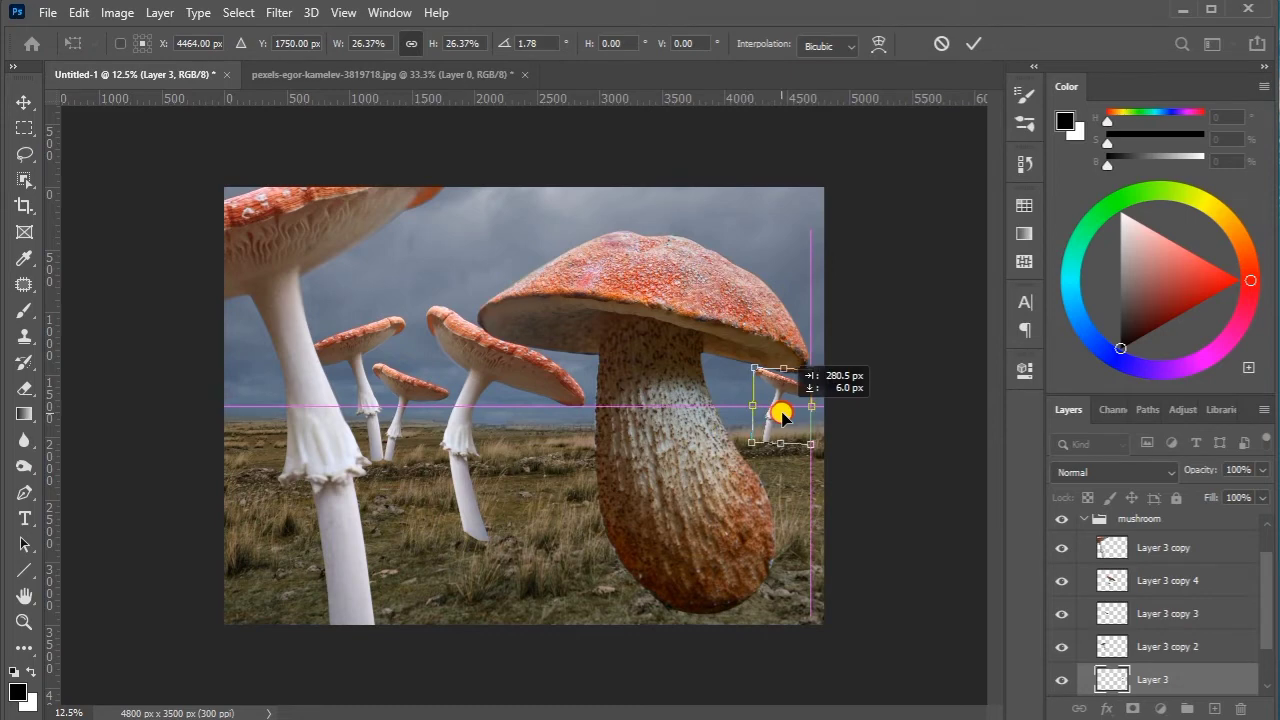
Shrink the right mushroom to about 26%, enlarge Layer 3 copy 4 to 136.31%, and nudge the big mushroom
left_click(970, 45)
left_click(470, 378)
left_click_drag(580, 368, 643, 337)
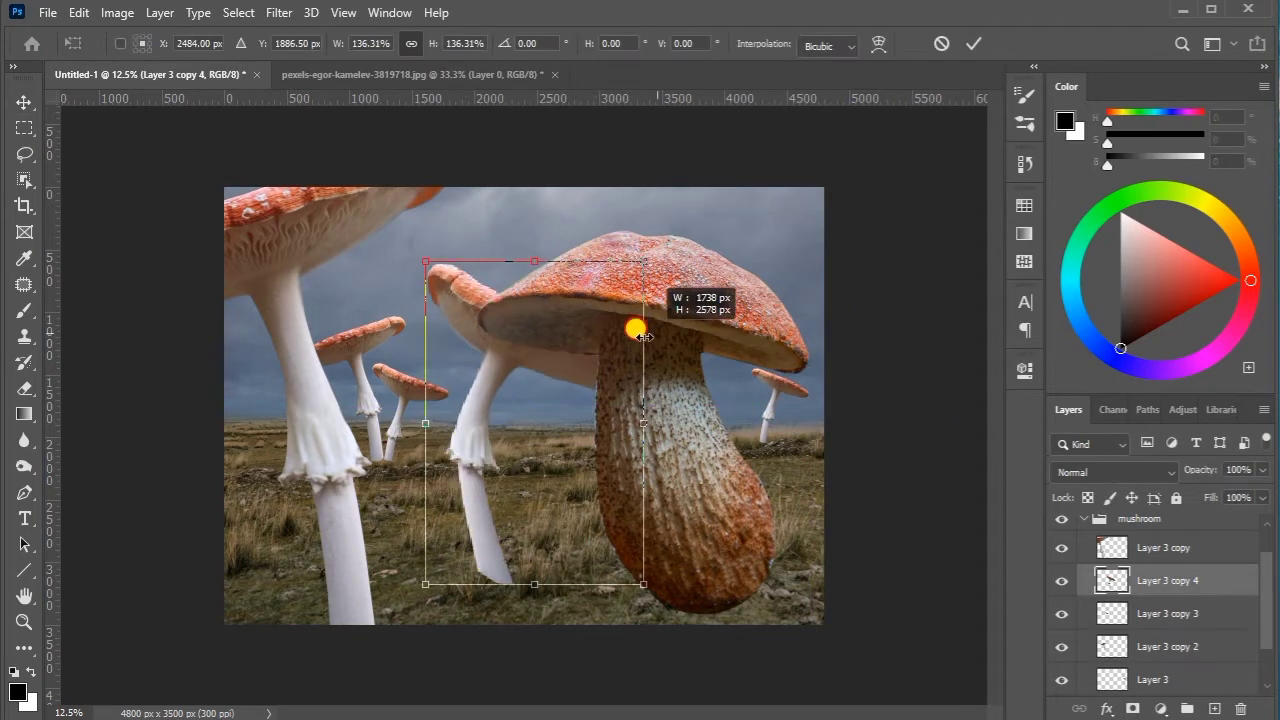
left_click_drag(471, 436, 479, 376)
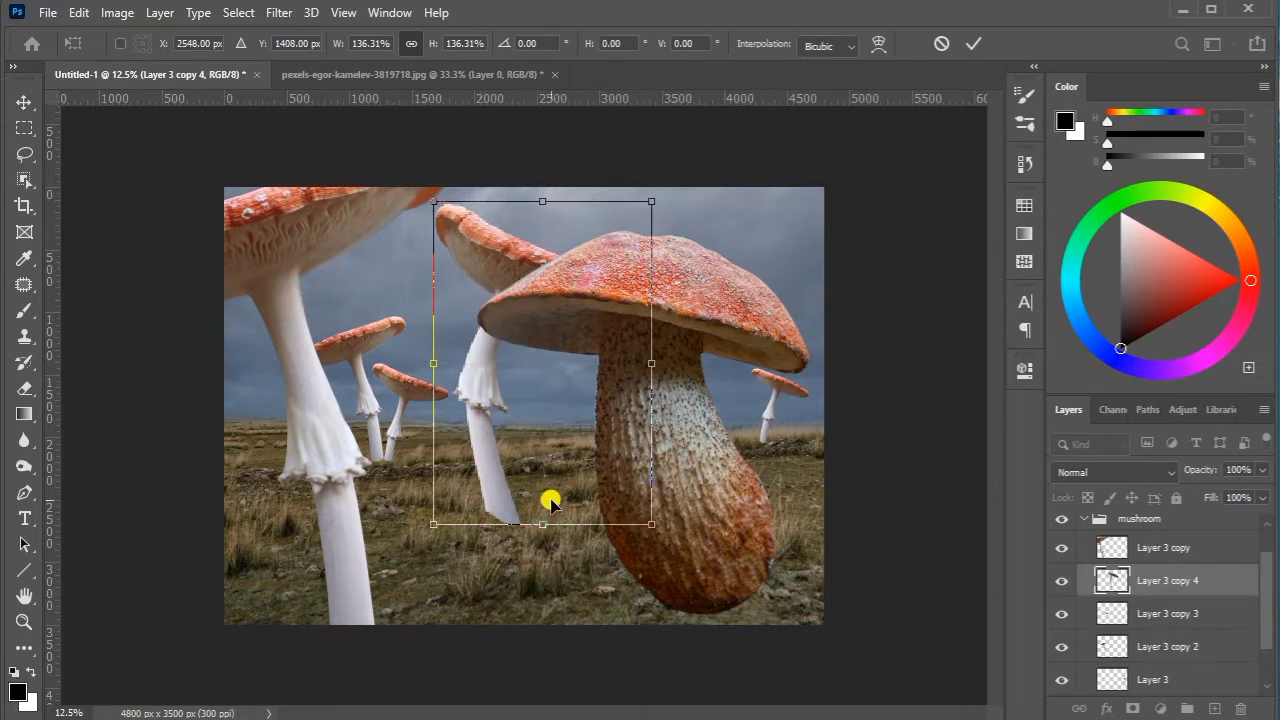
left_click_drag(490, 500, 477, 516)
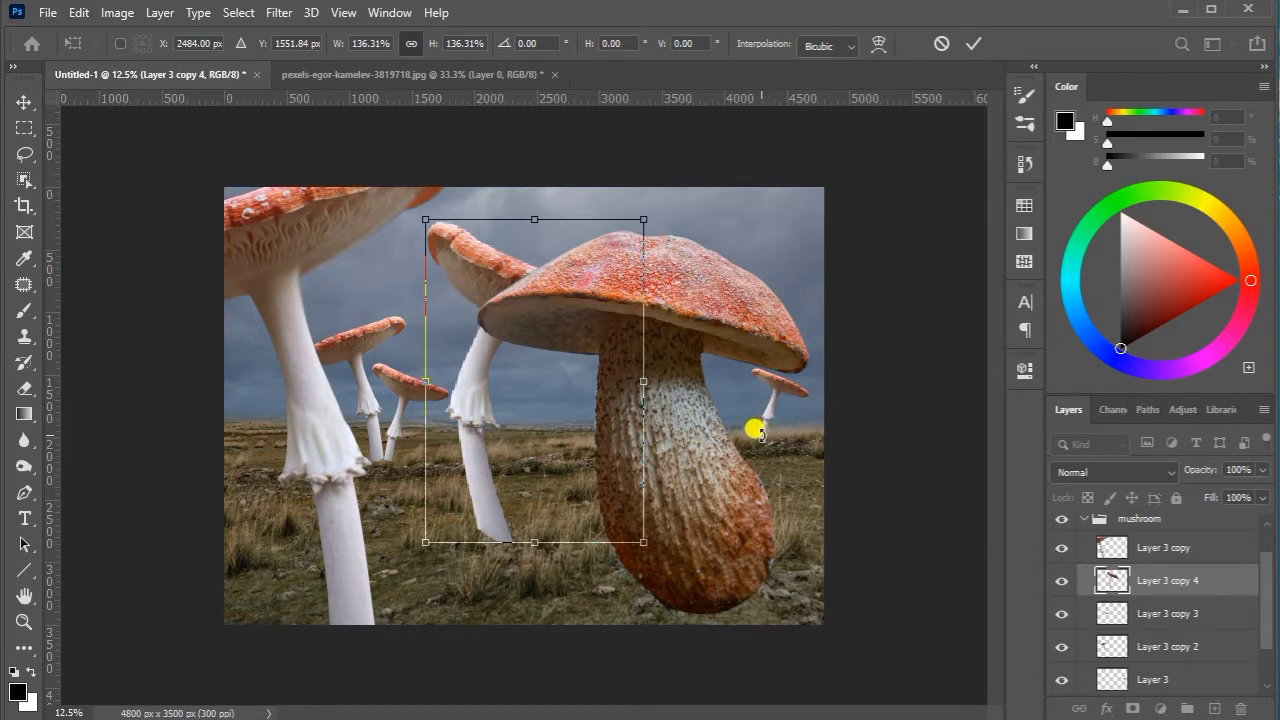
left_click(973, 43)
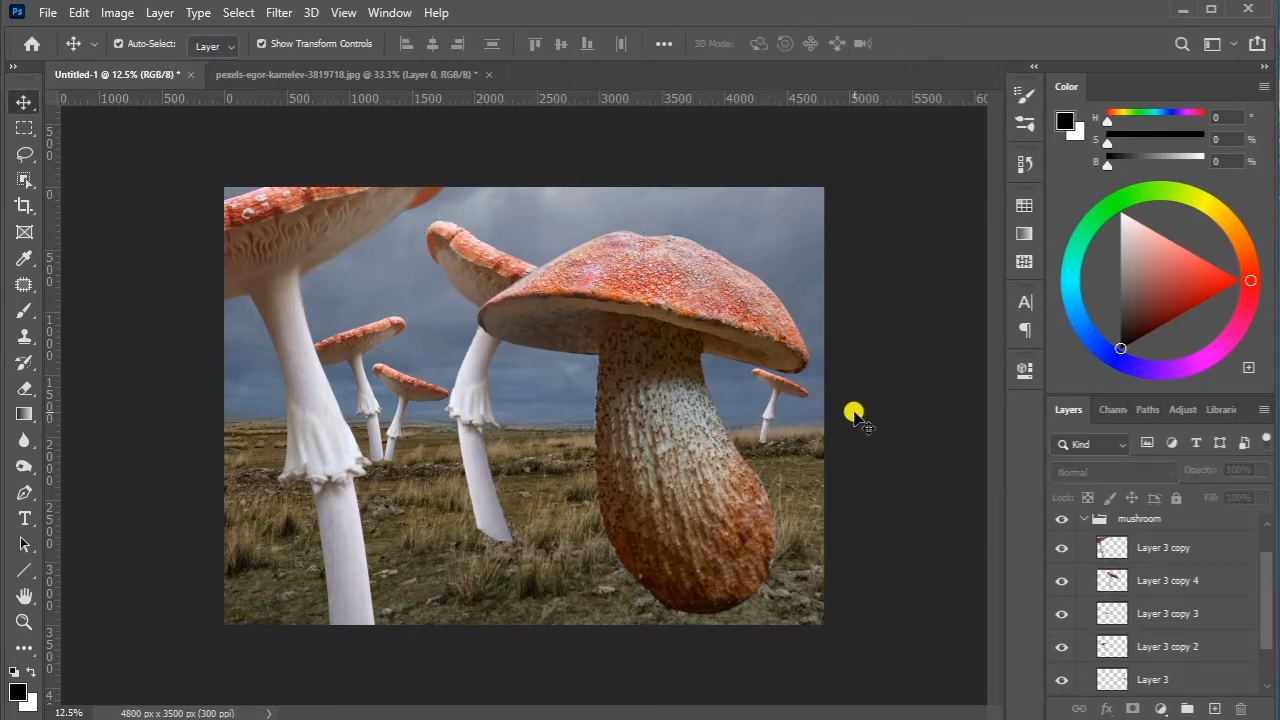
left_click_drag(671, 447, 705, 432)
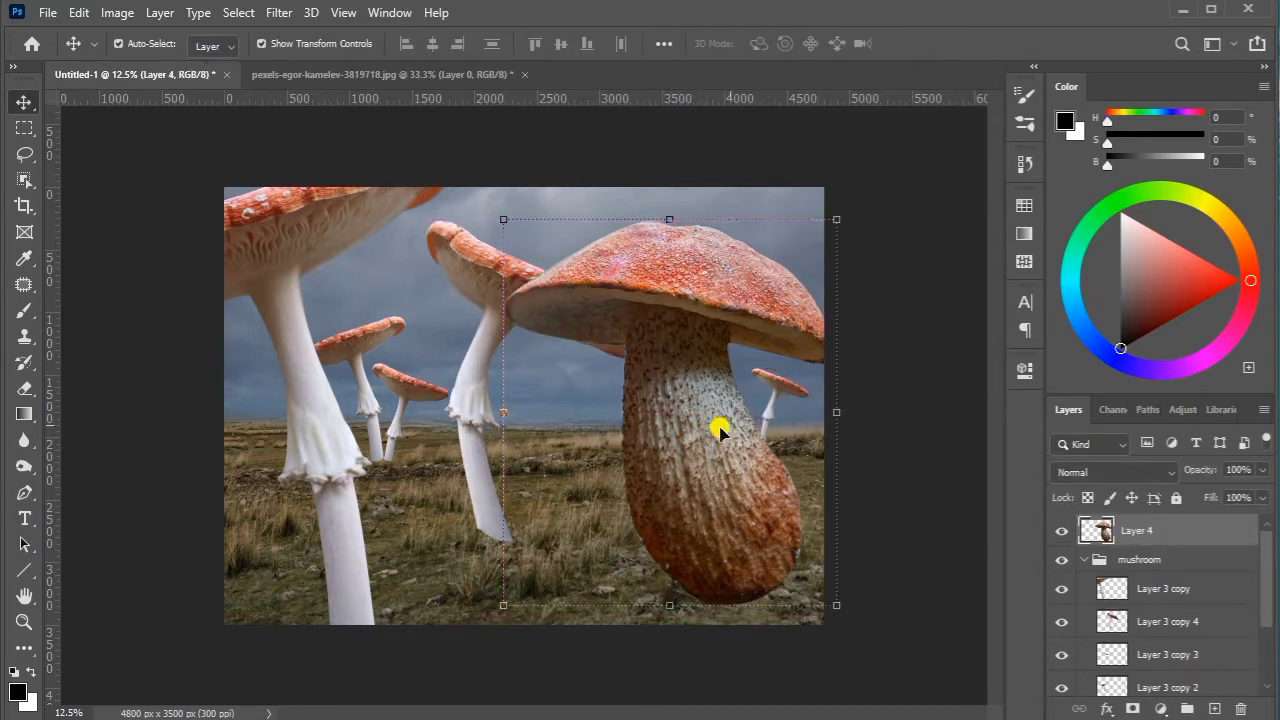
Mirror the middle mushroom horizontally and move it to the left
left_click(474, 384)
right_click(650, 203)
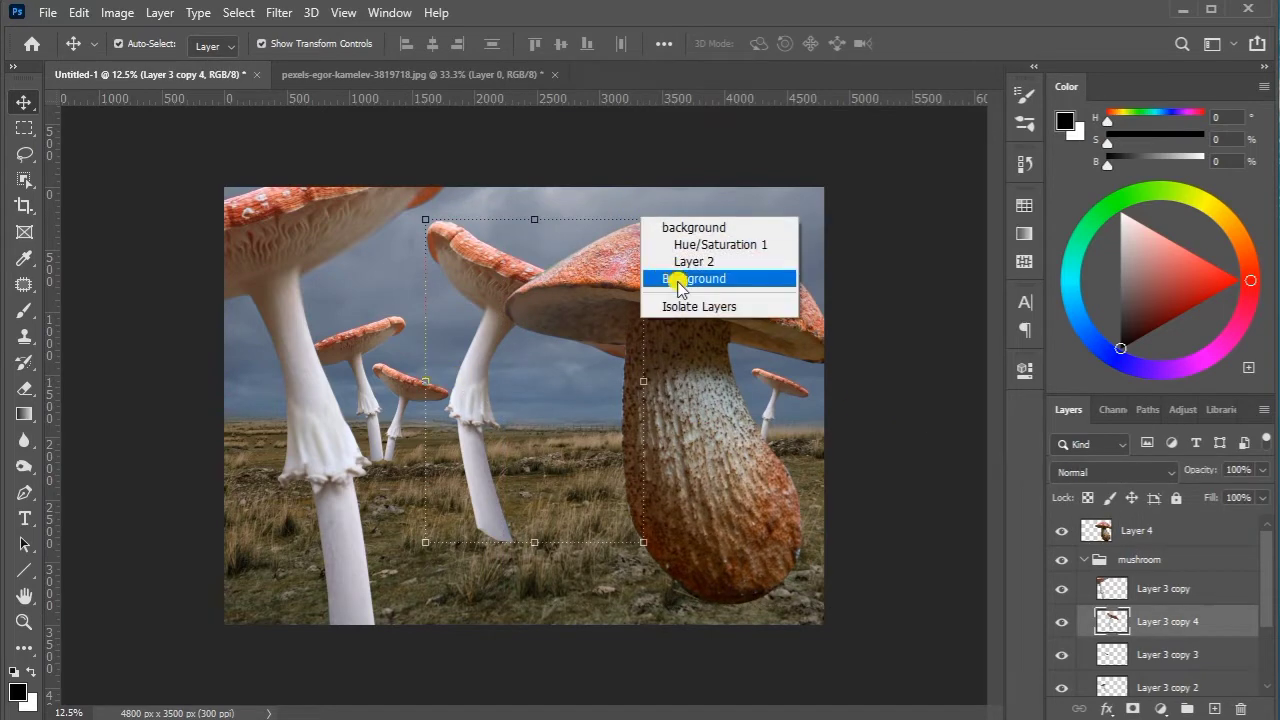
key("Escape")
key("ctrl+t")
right_click(537, 214)
left_click(628, 556)
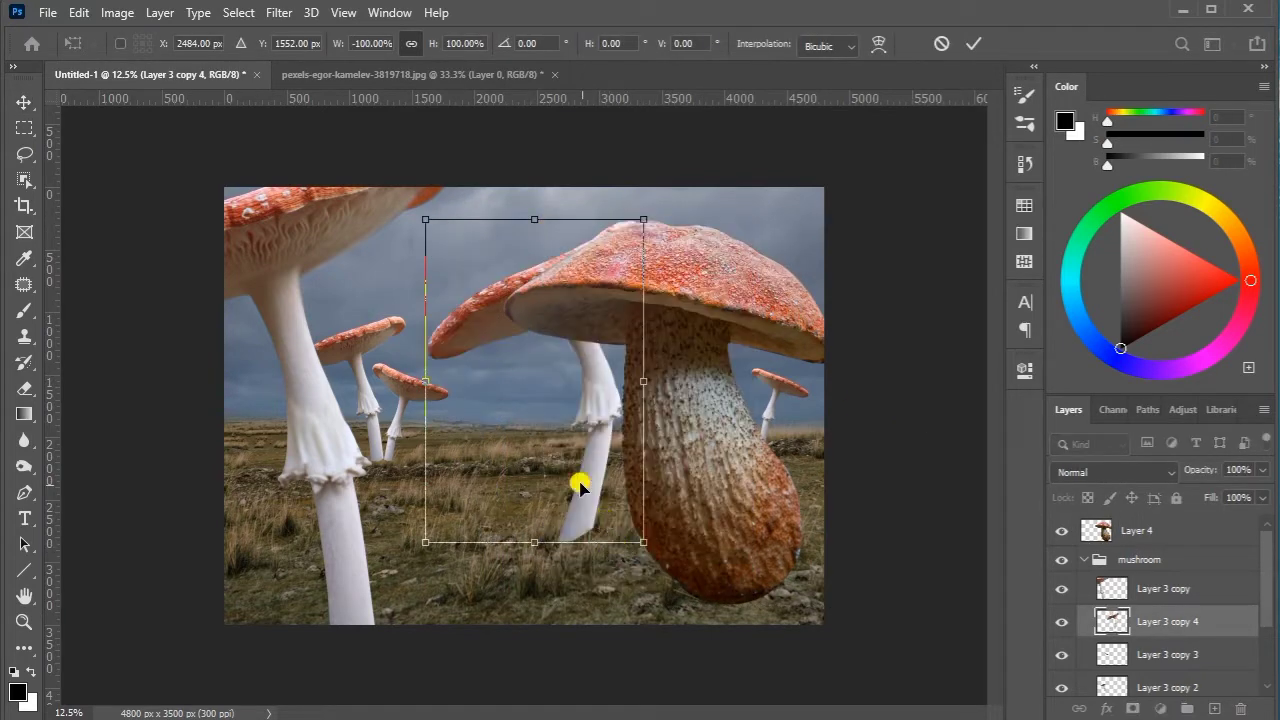
left_click_drag(571, 486, 520, 488)
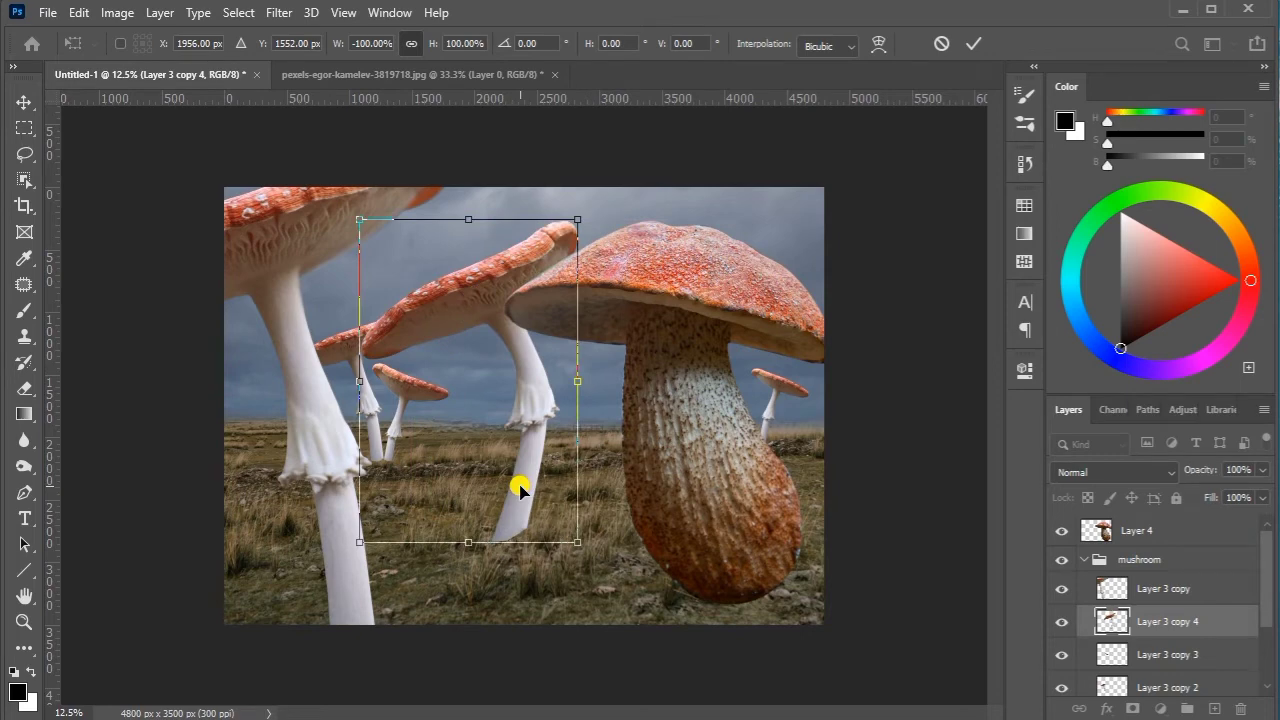
Rotate the flipped mushroom about 16° and warp its lower stem
mouse_move(594, 204)
left_mouse_down()
mouse_move(640, 260)
mouse_move(537, 371)
left_mouse_up()
right_click(588, 446)
left_click(624, 203)
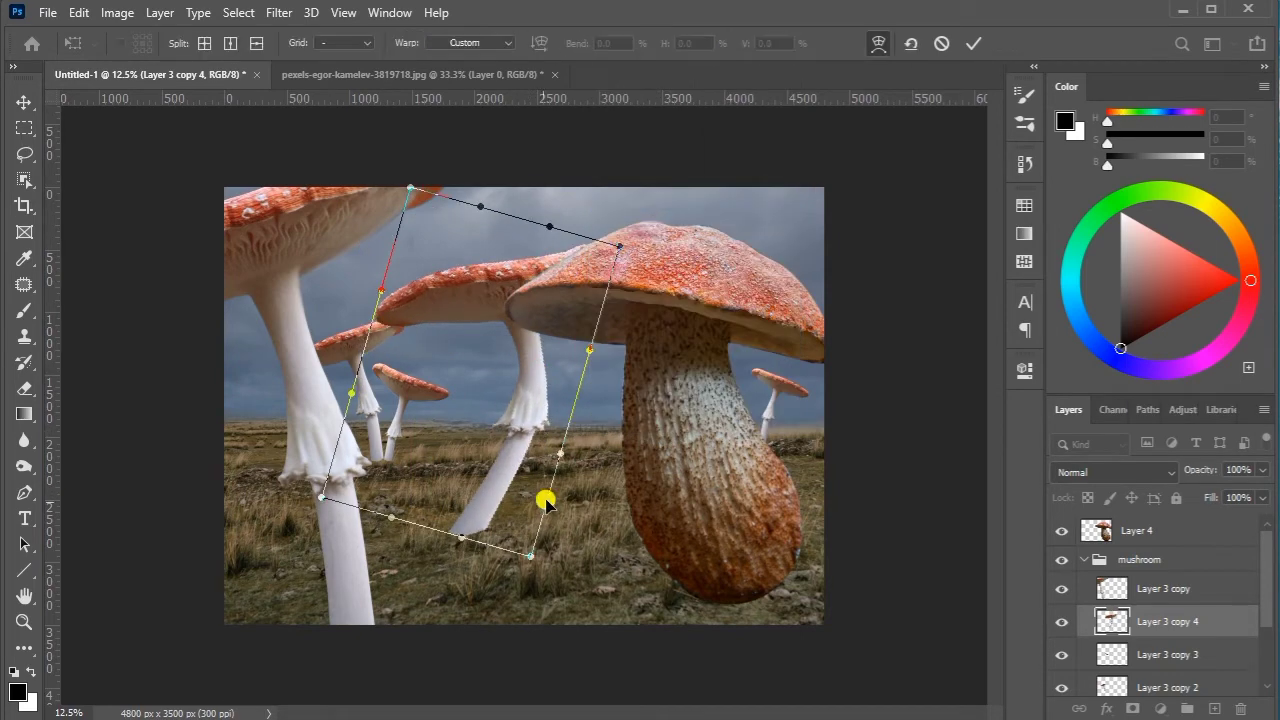
mouse_move(543, 500)
left_mouse_down()
mouse_move(551, 551)
mouse_move(480, 534)
mouse_move(545, 548)
mouse_move(528, 383)
mouse_move(502, 292)
left_mouse_up()
left_click(970, 44)
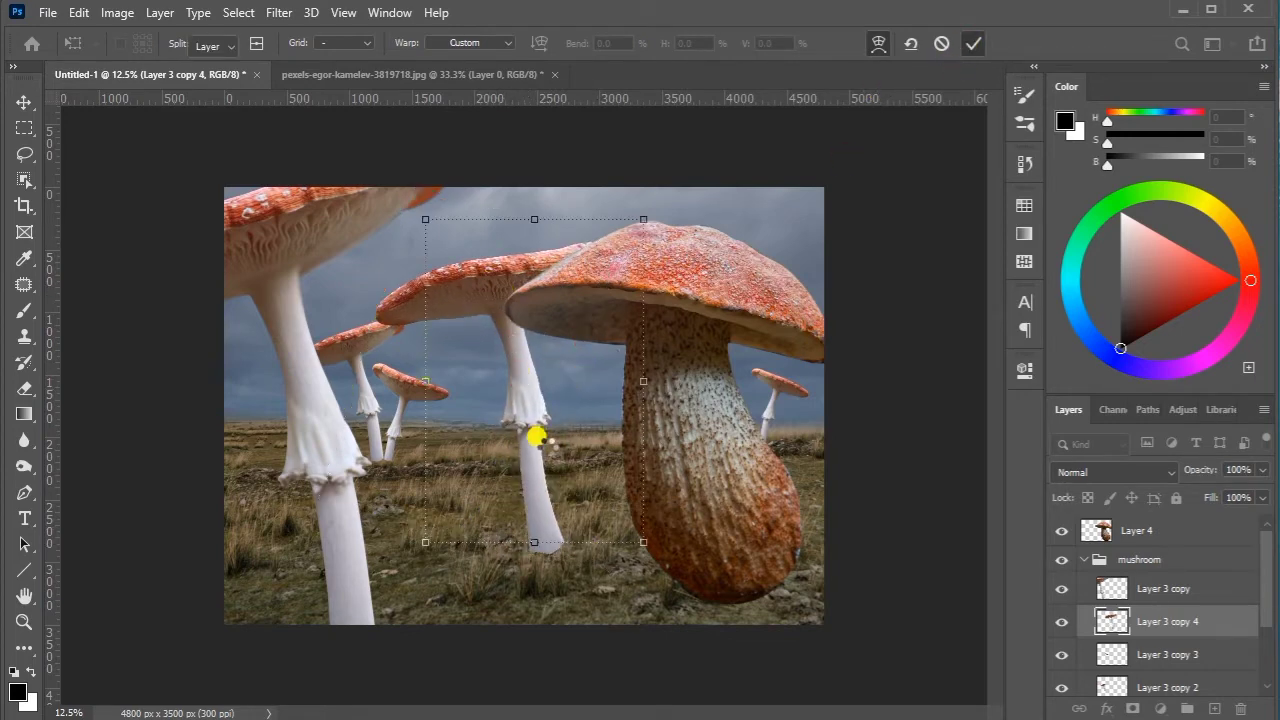
Rotate the mushroom to about 7.43°, shrink it to 93.31% and lower it
left_click_drag(591, 210, 623, 220)
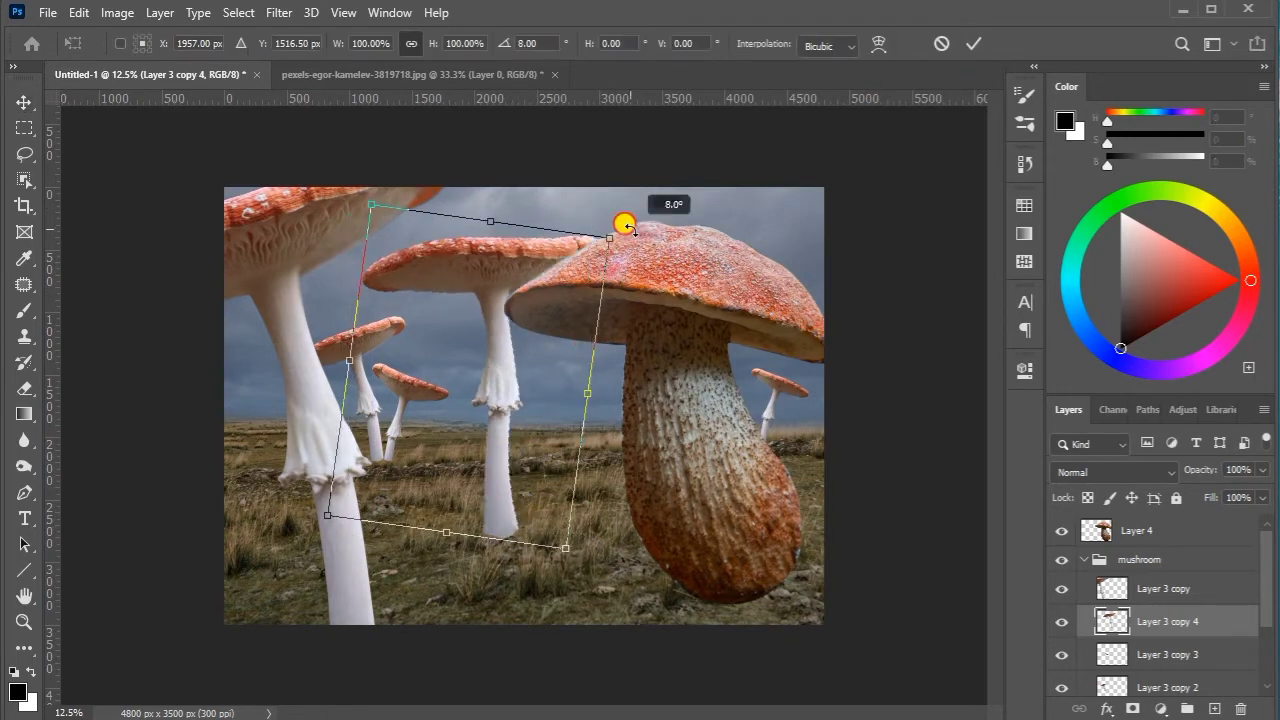
left_click_drag(500, 371, 501, 368)
mouse_move(590, 383)
left_mouse_down()
mouse_move(500, 437)
mouse_move(508, 429)
mouse_move(507, 452)
mouse_move(492, 444)
left_mouse_up()
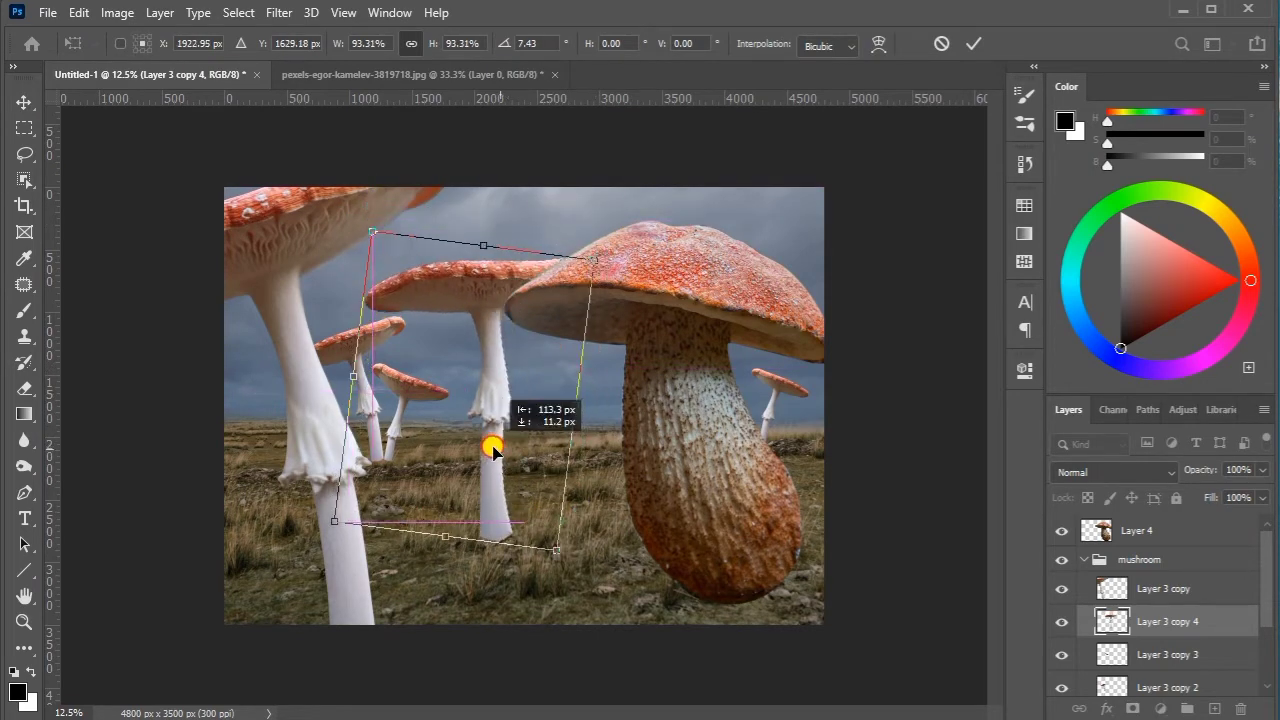
left_click(966, 45)
left_click(920, 365)
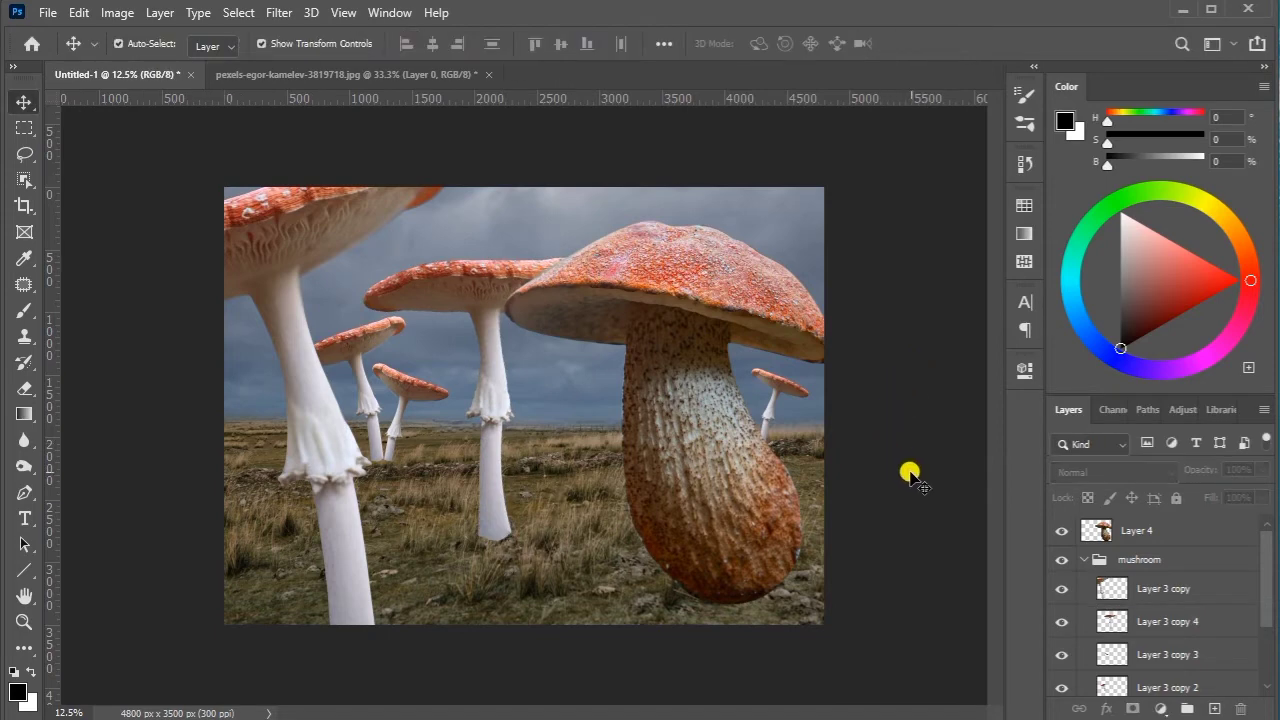
Nudge the tall left mushroom and the big brown mushroom slightly left
left_click_drag(386, 556, 369, 556)
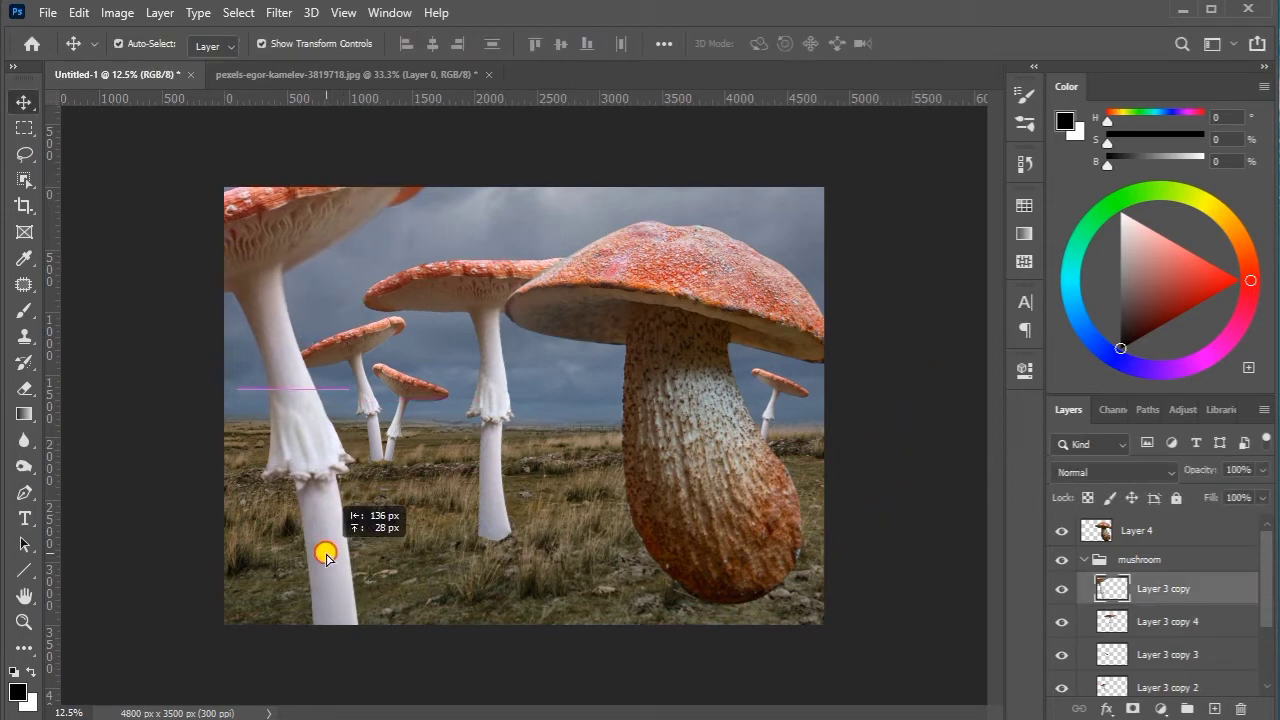
left_click_drag(735, 497, 710, 497)
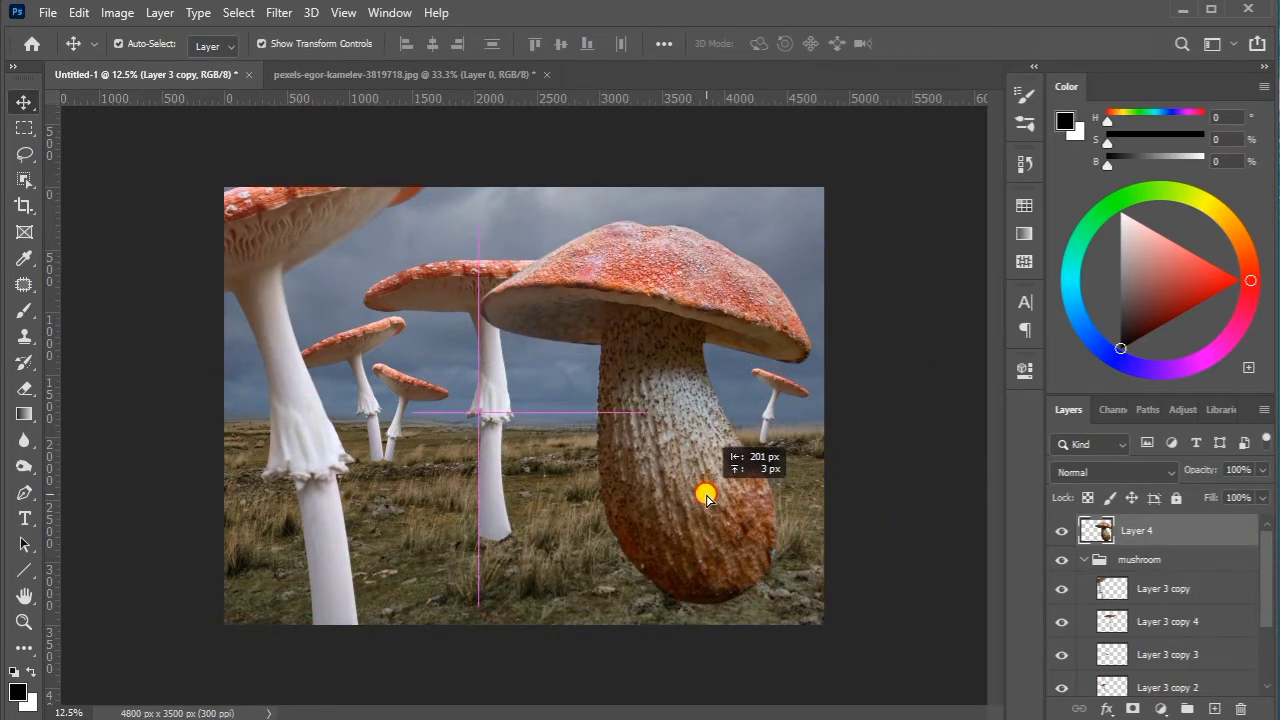
left_click(914, 451)
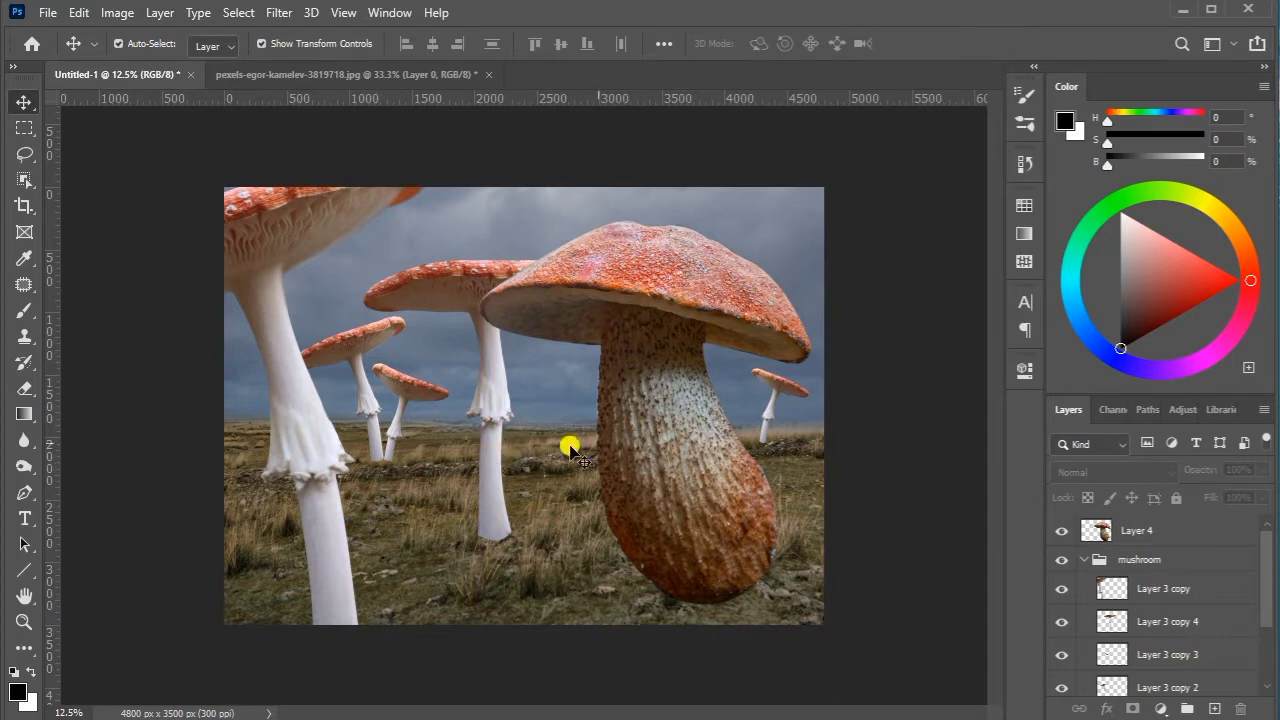
Duplicate the small right mushroom toward the middle and slightly enlarge the far-right one
mouse_move(764, 422)
left_mouse_down()
mouse_move(588, 358)
mouse_move(569, 397)
left_mouse_up()
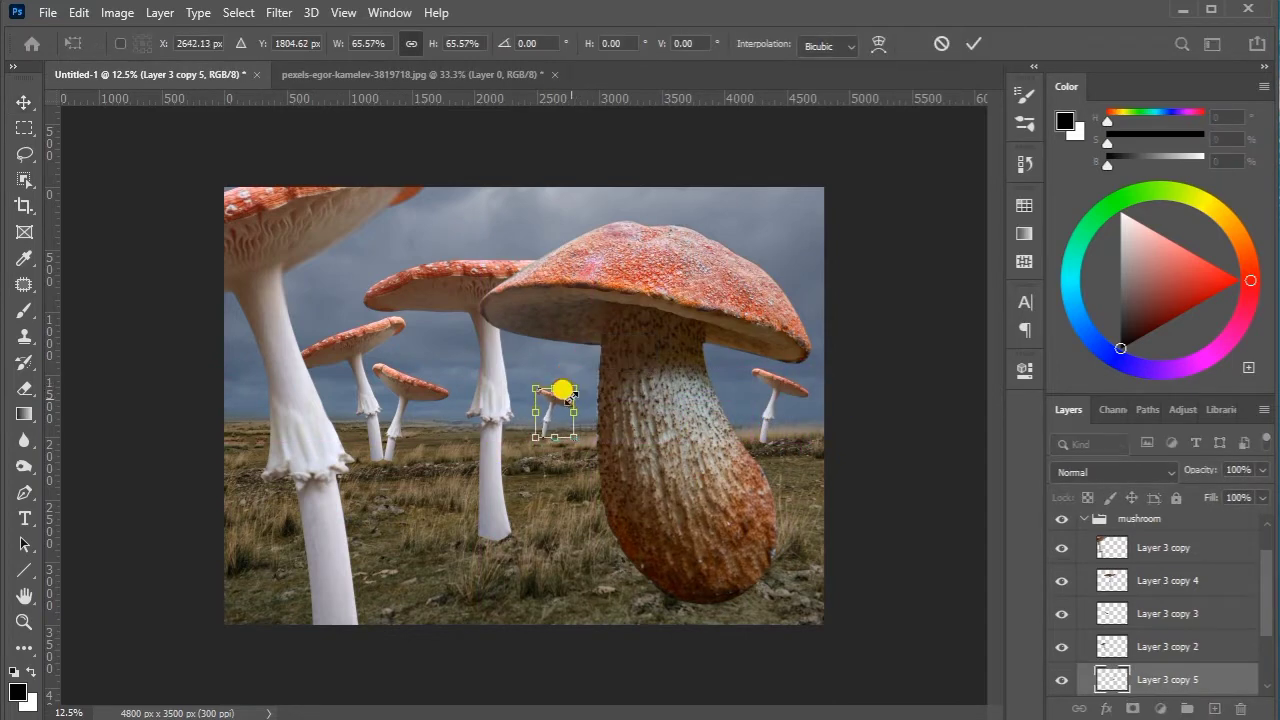
left_click(973, 44)
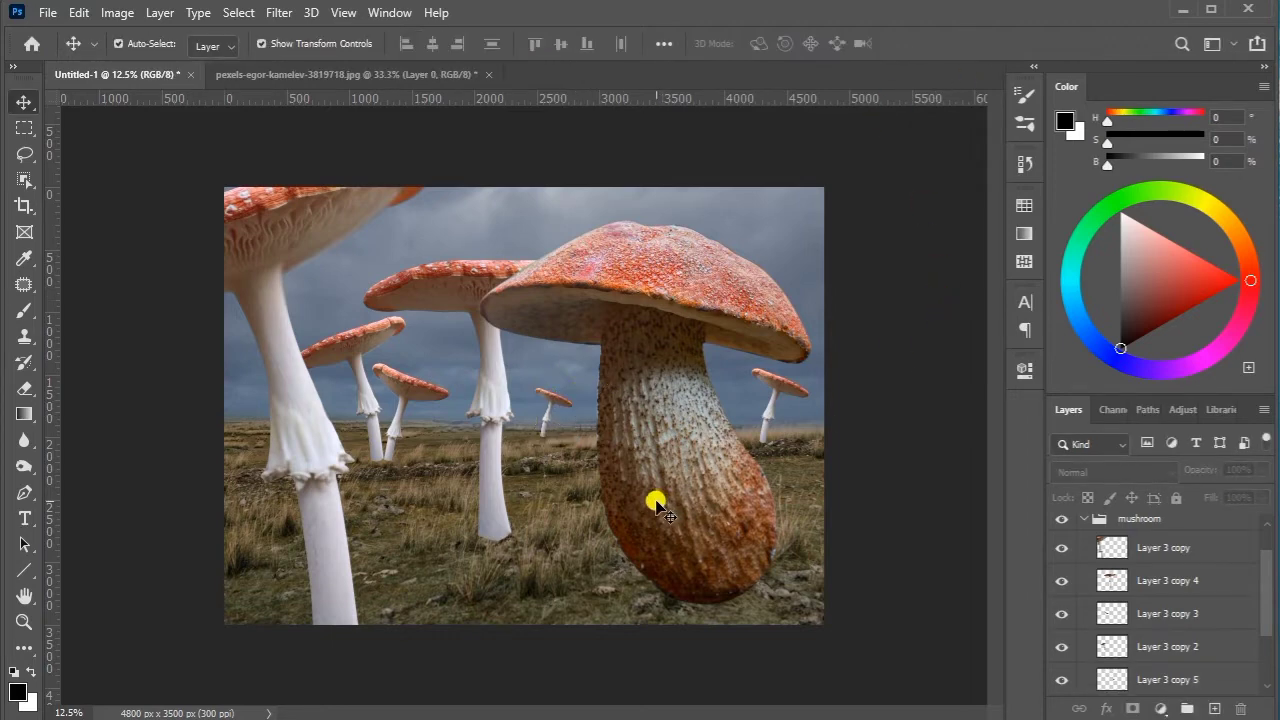
left_click(765, 405)
left_click(810, 364)
left_click_drag(810, 358, 814, 350)
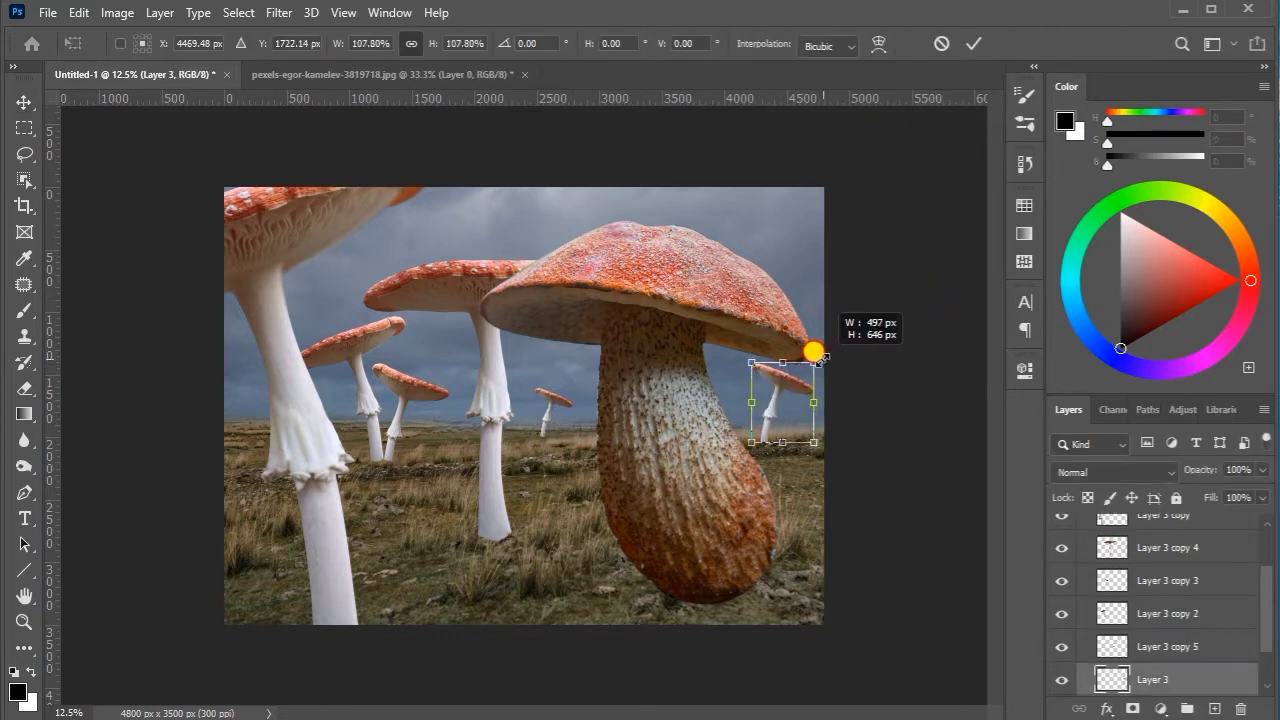
left_click(975, 42)
Flip the duplicated small mushroom horizontally
left_click(543, 400)
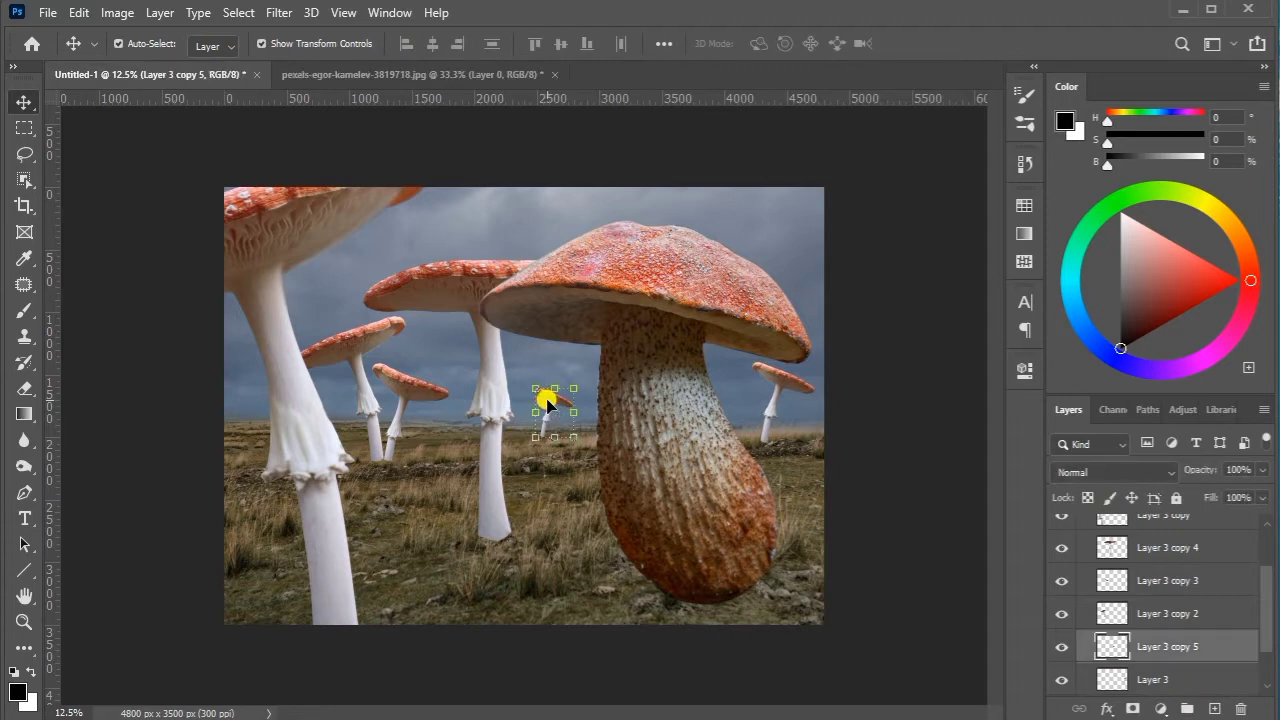
key("ctrl+t")
right_click(556, 385)
left_click(626, 358)
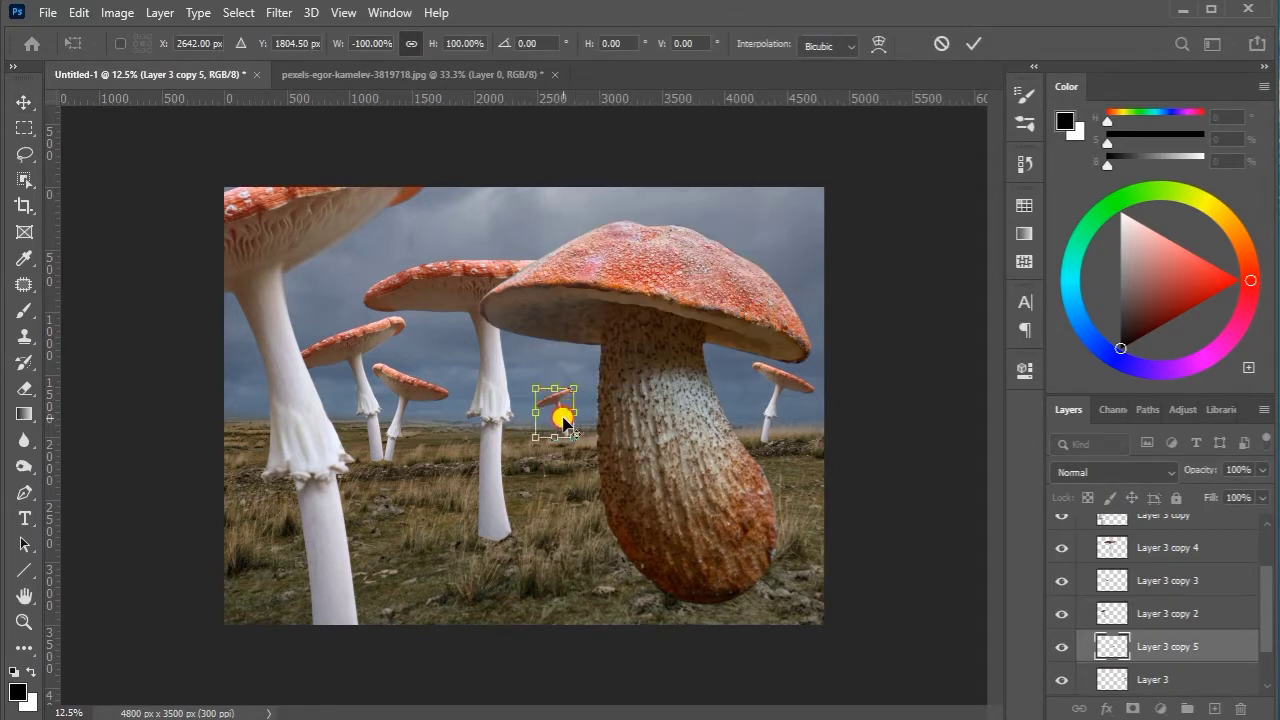
left_click(973, 43)
Add another flipped copy beside it, shrunk to 78.07%
mouse_move(560, 409)
left_mouse_down()
mouse_move(577, 418)
mouse_move(543, 414)
left_mouse_up()
right_click(570, 399)
left_click(576, 403)
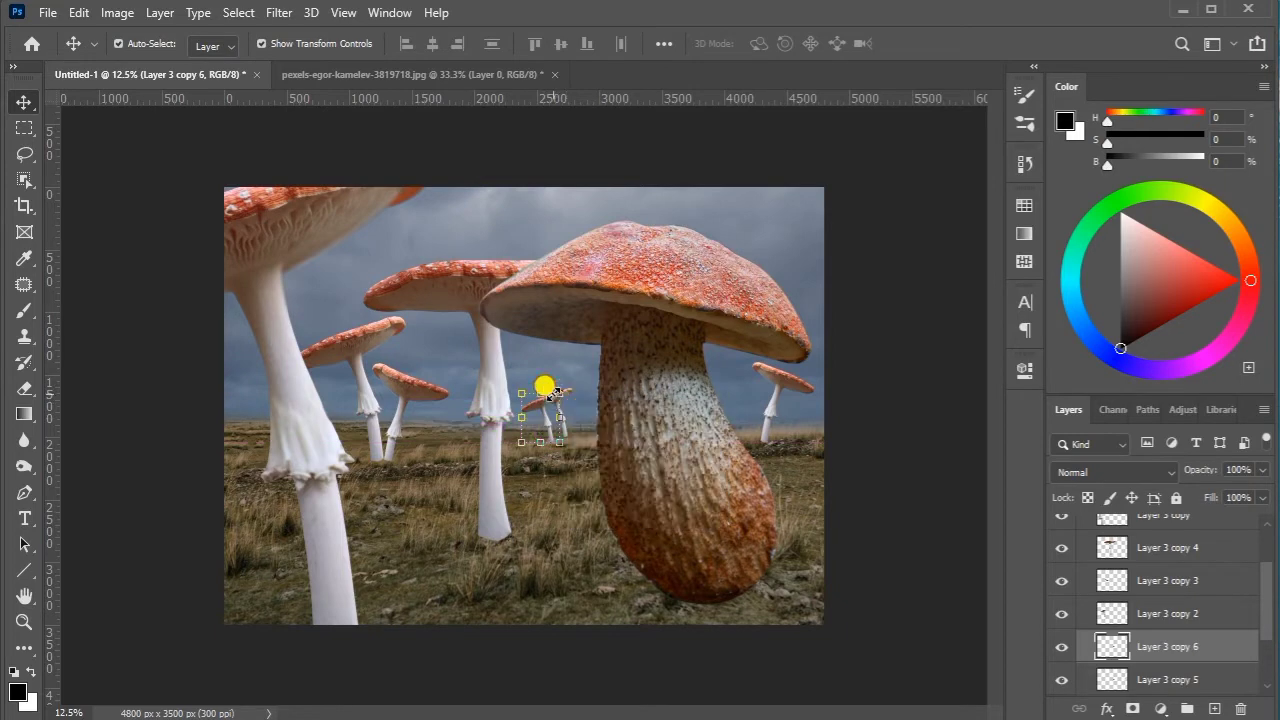
key("ctrl+t")
right_click(556, 396)
left_click(600, 362)
mouse_move(534, 419)
left_mouse_down()
mouse_move(575, 421)
mouse_move(590, 398)
left_mouse_up()
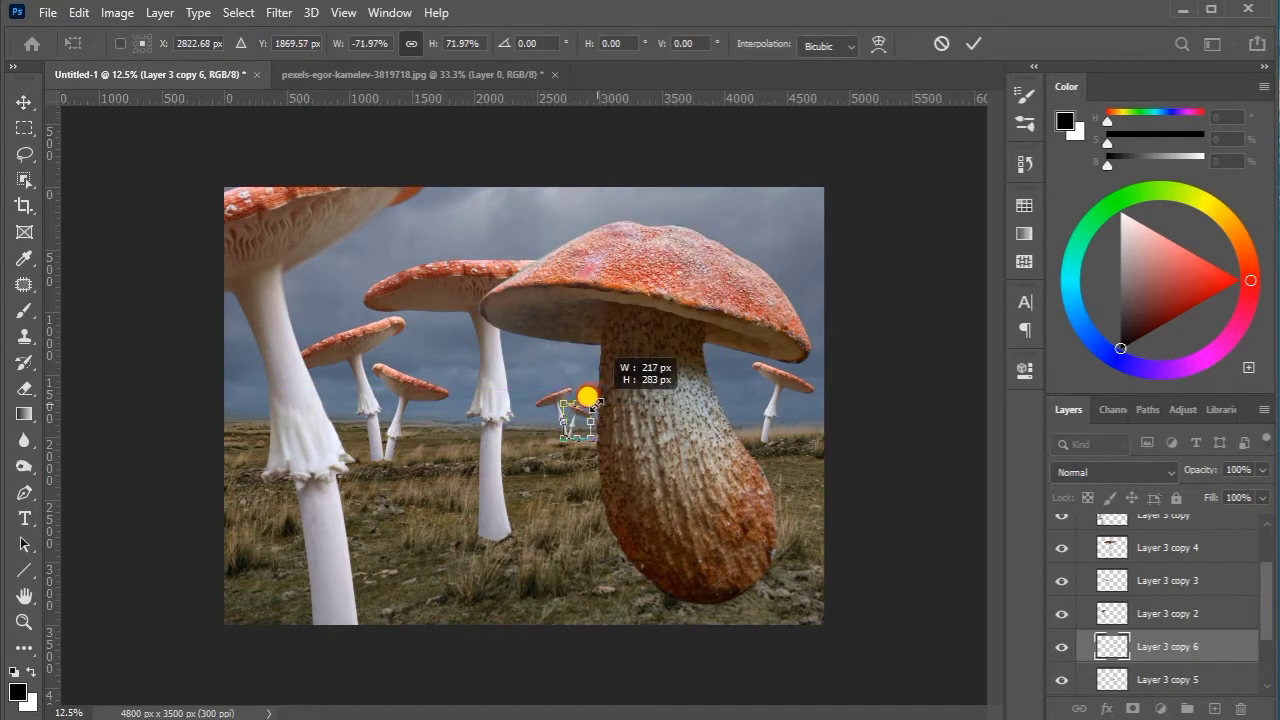
left_click(940, 290)
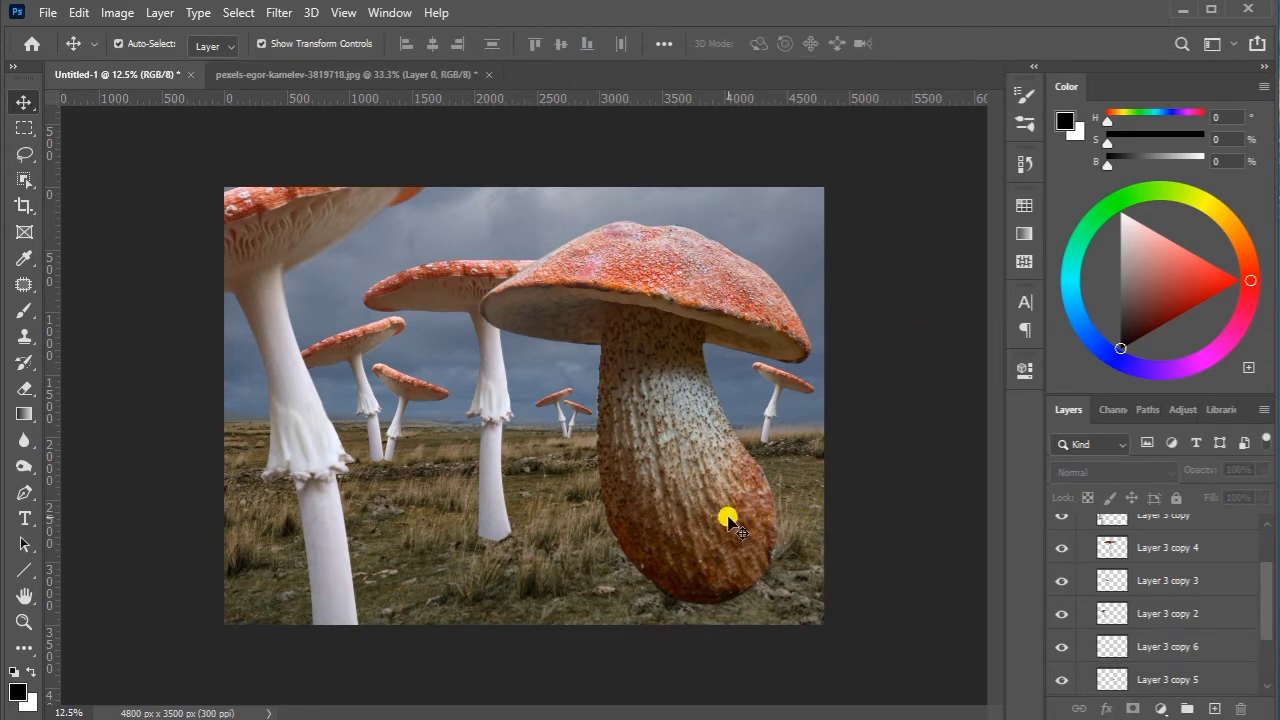
Nudge the big mushroom slightly and collapse the mushroom group
left_click_drag(698, 505, 700, 503)
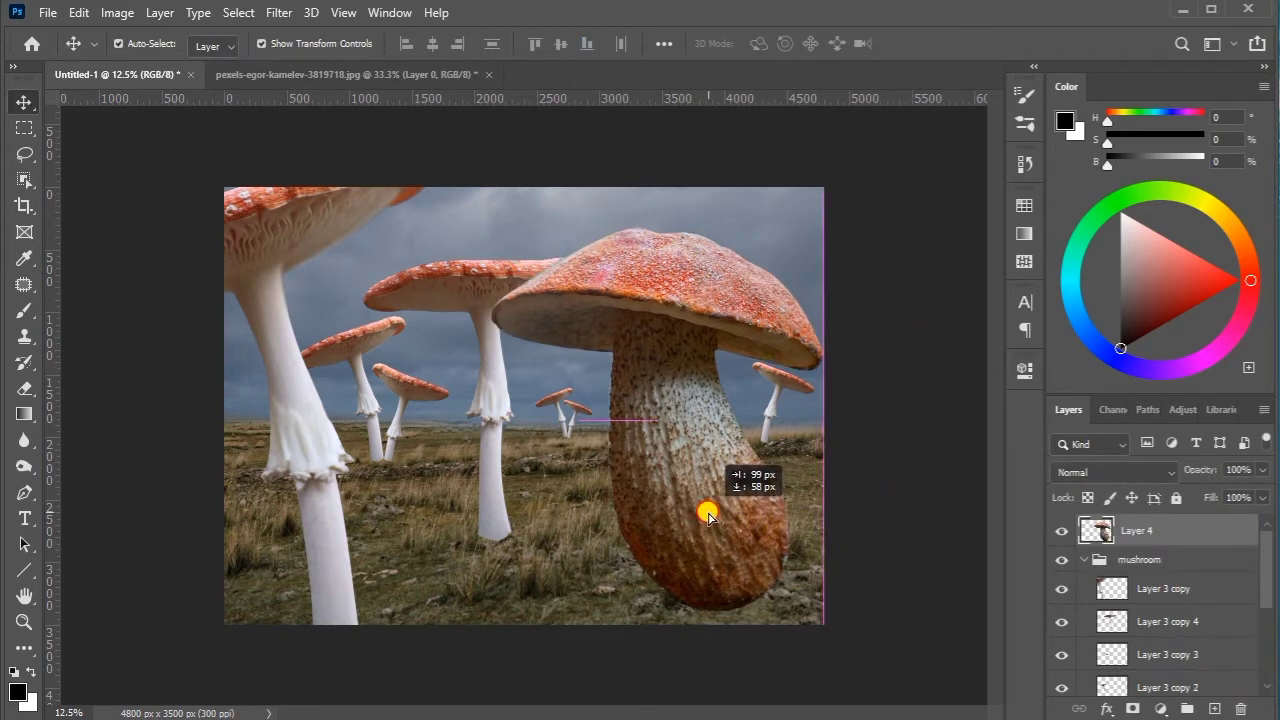
left_click(888, 455)
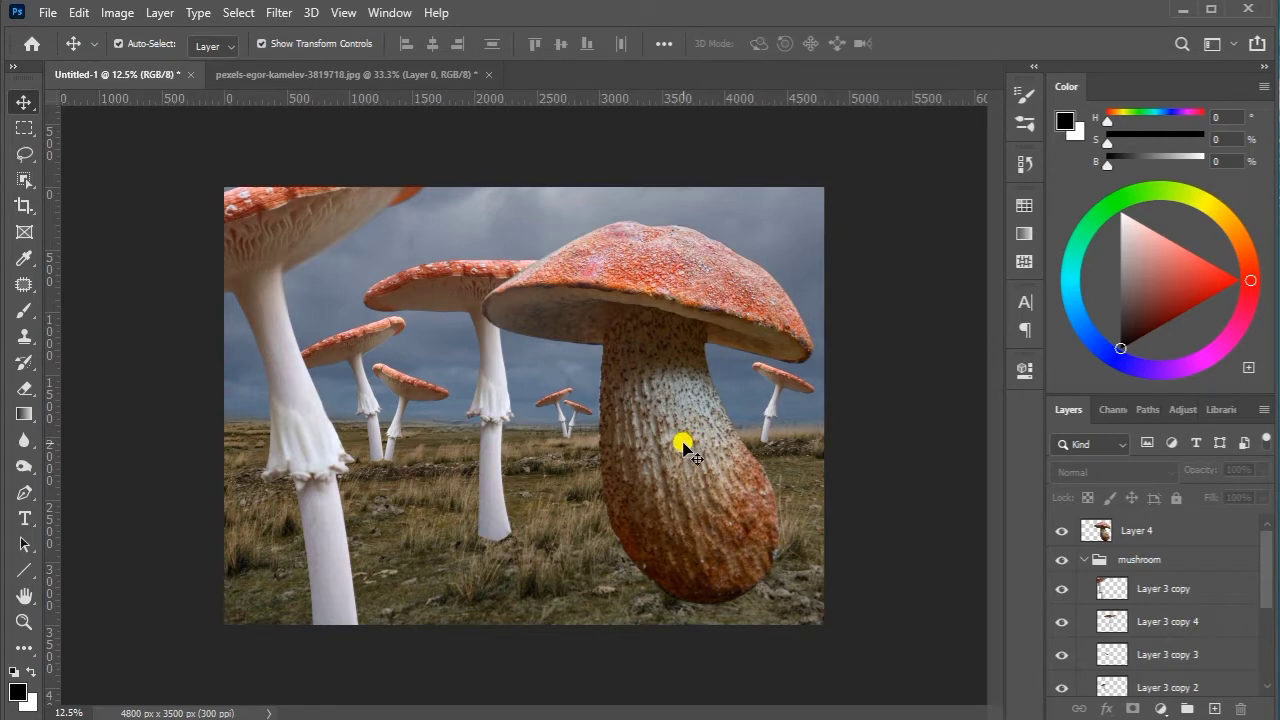
left_click(1082, 561)
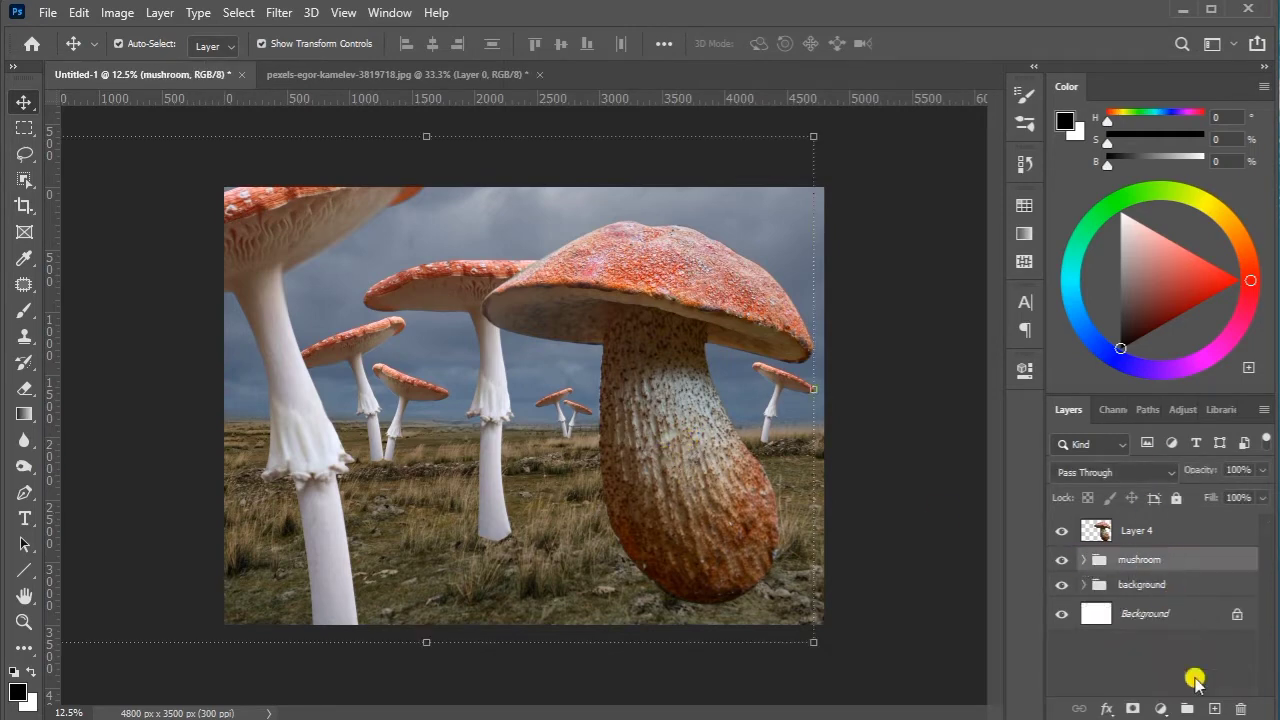
Mask the mushroom group and add a new Layer 5 clipped to the big mushroom's Layer 4
left_click(1160, 708)
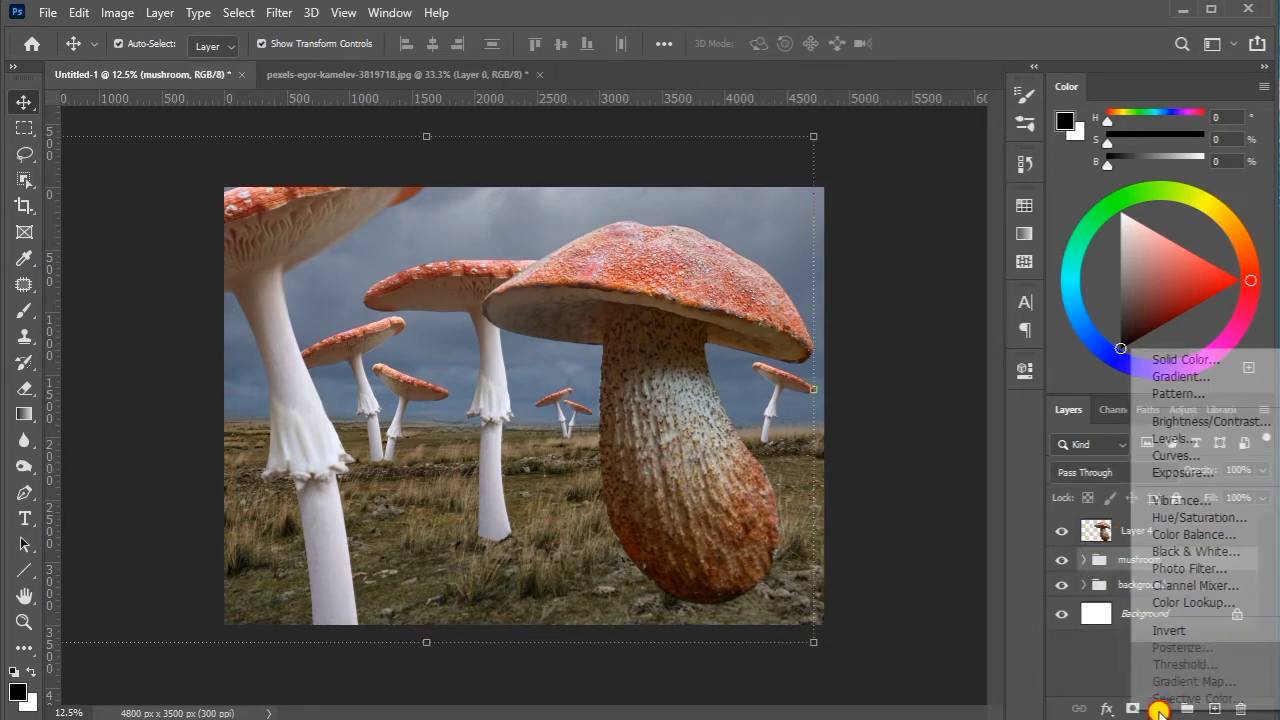
left_click(1133, 708)
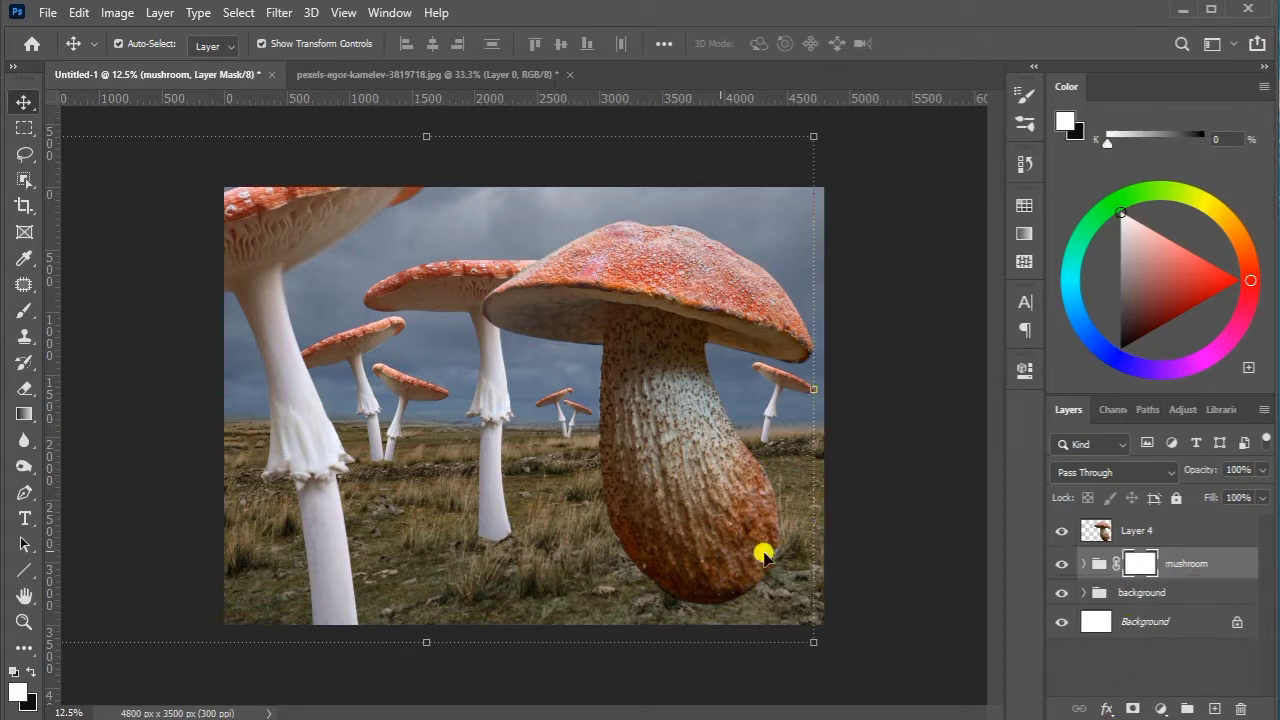
left_click(1085, 531)
left_click(1214, 708)
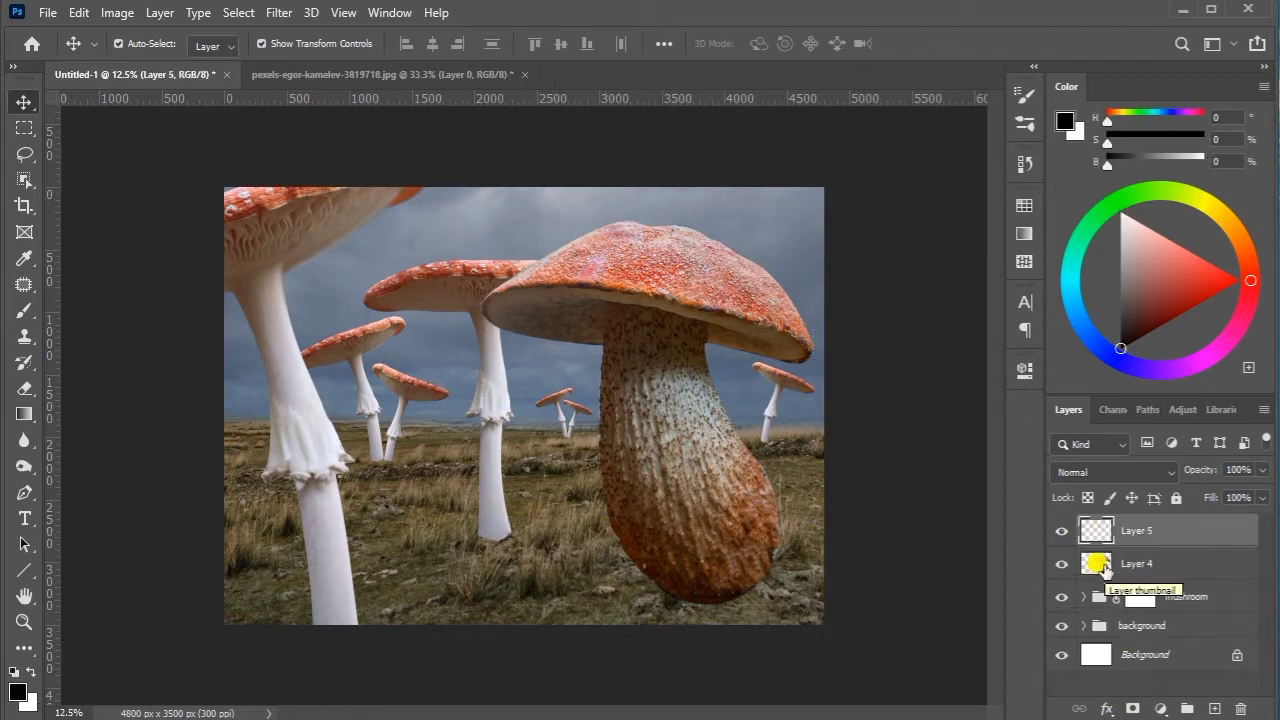
left_click(24, 492)
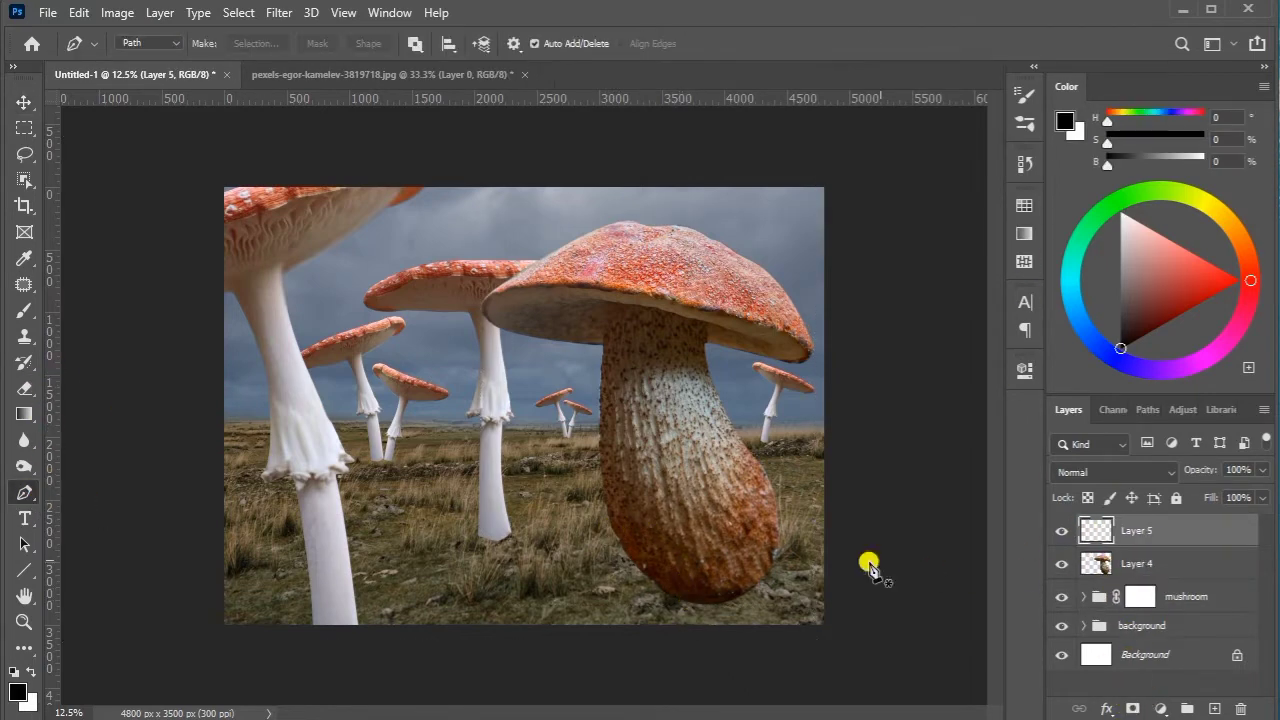
right_click(1133, 531)
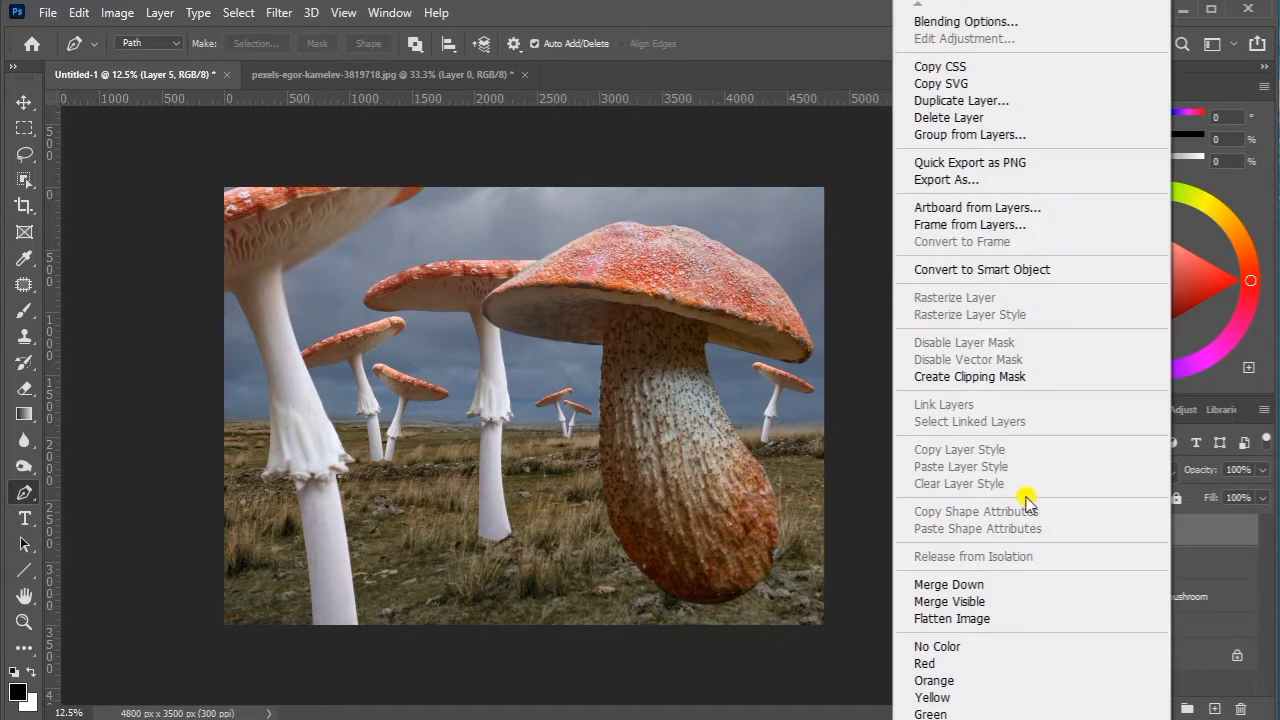
left_click(1000, 374)
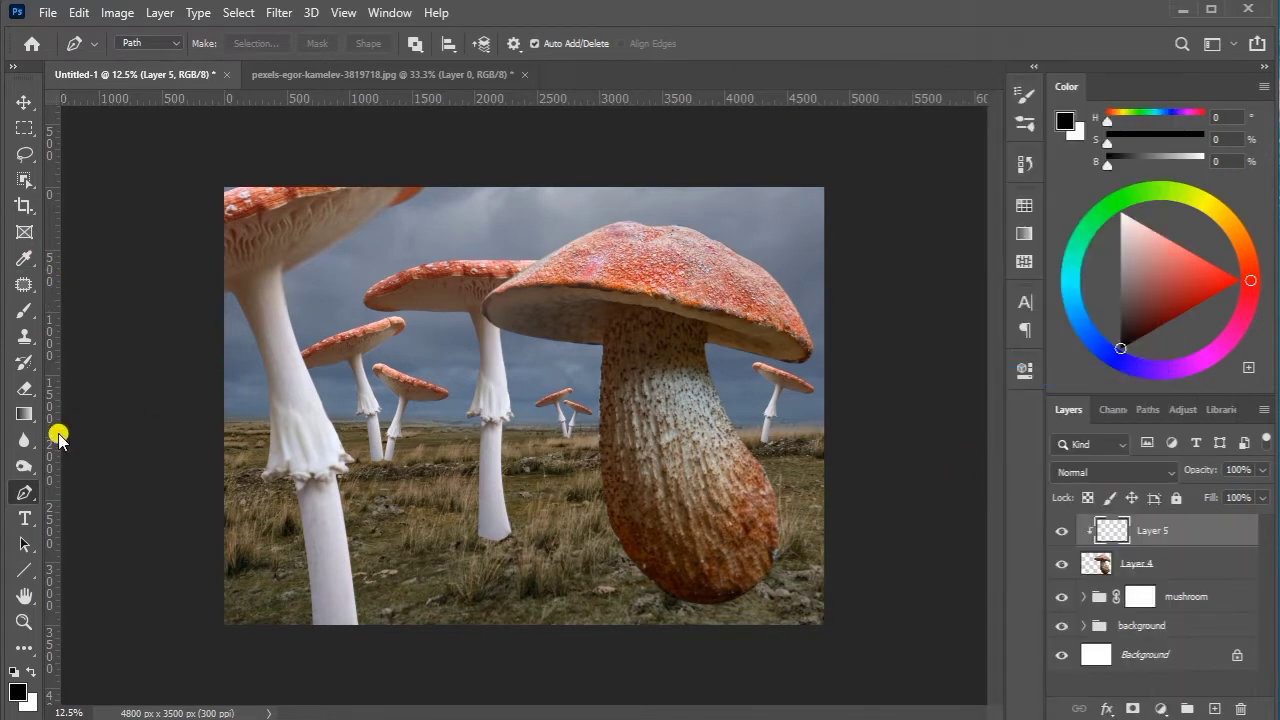
Trace a closed Pen path around the big mushroom's lower stem
left_click(685, 600)
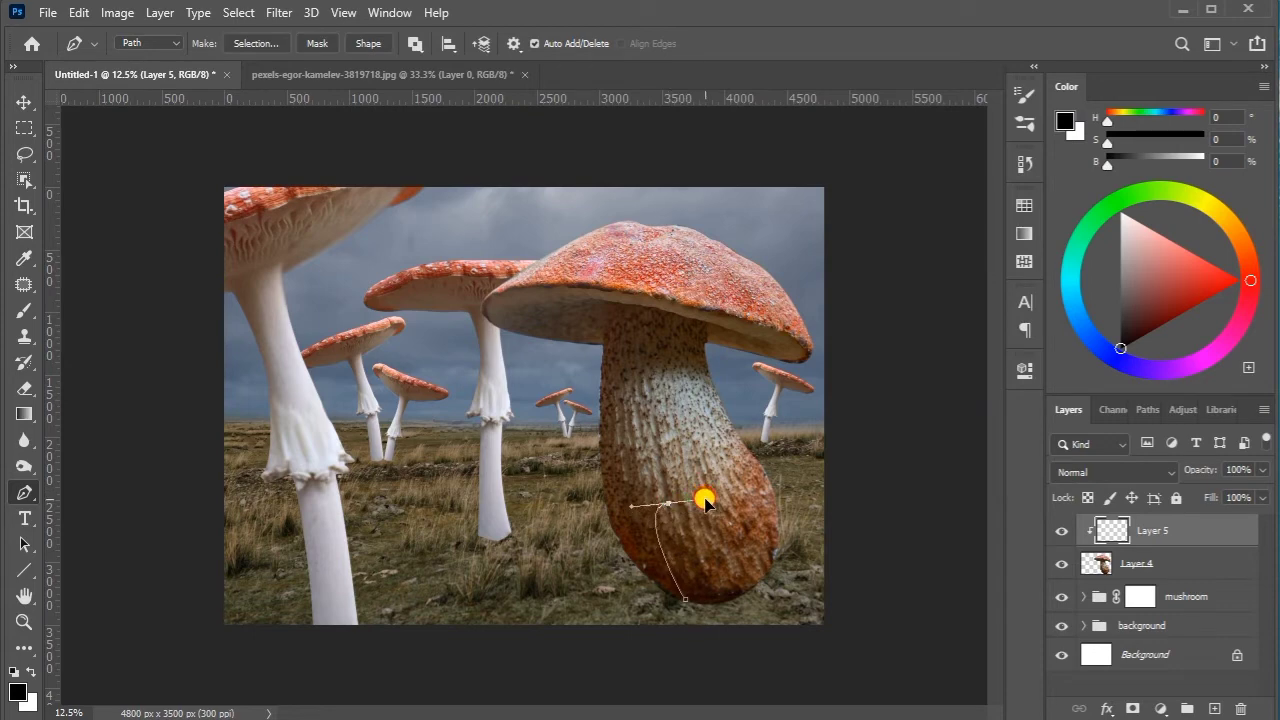
left_click(646, 570)
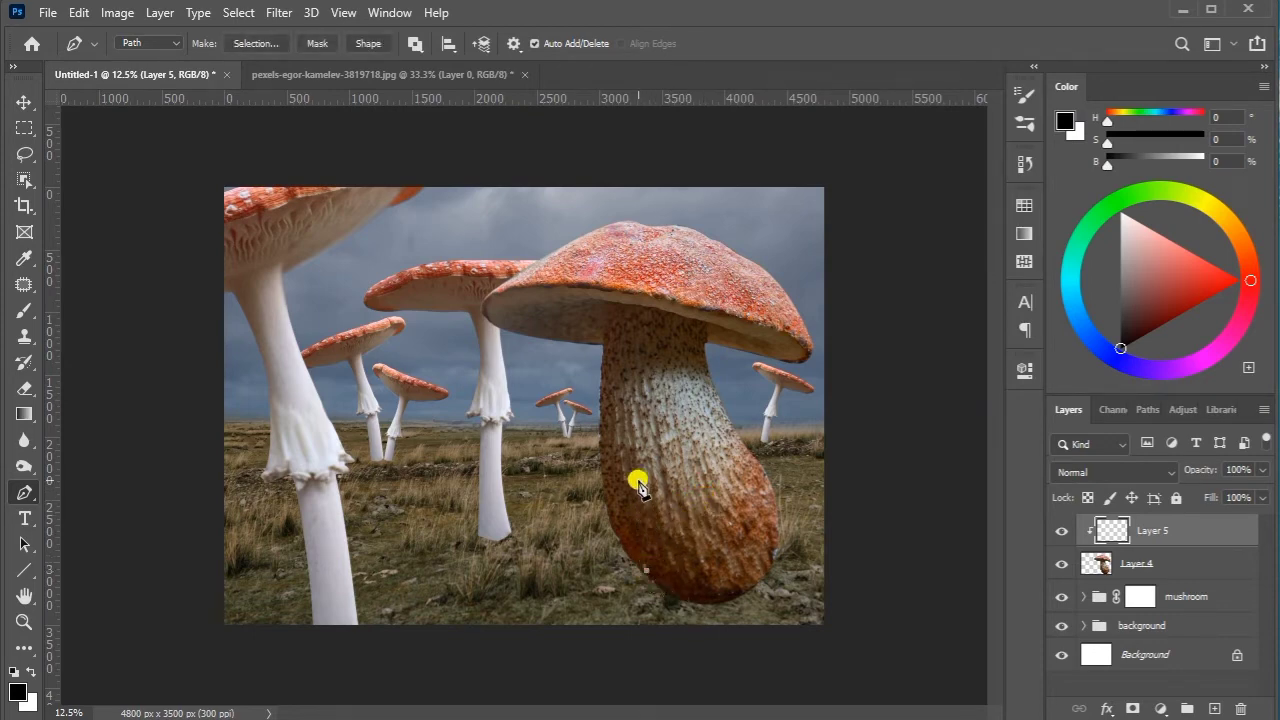
left_click_drag(643, 461, 698, 440)
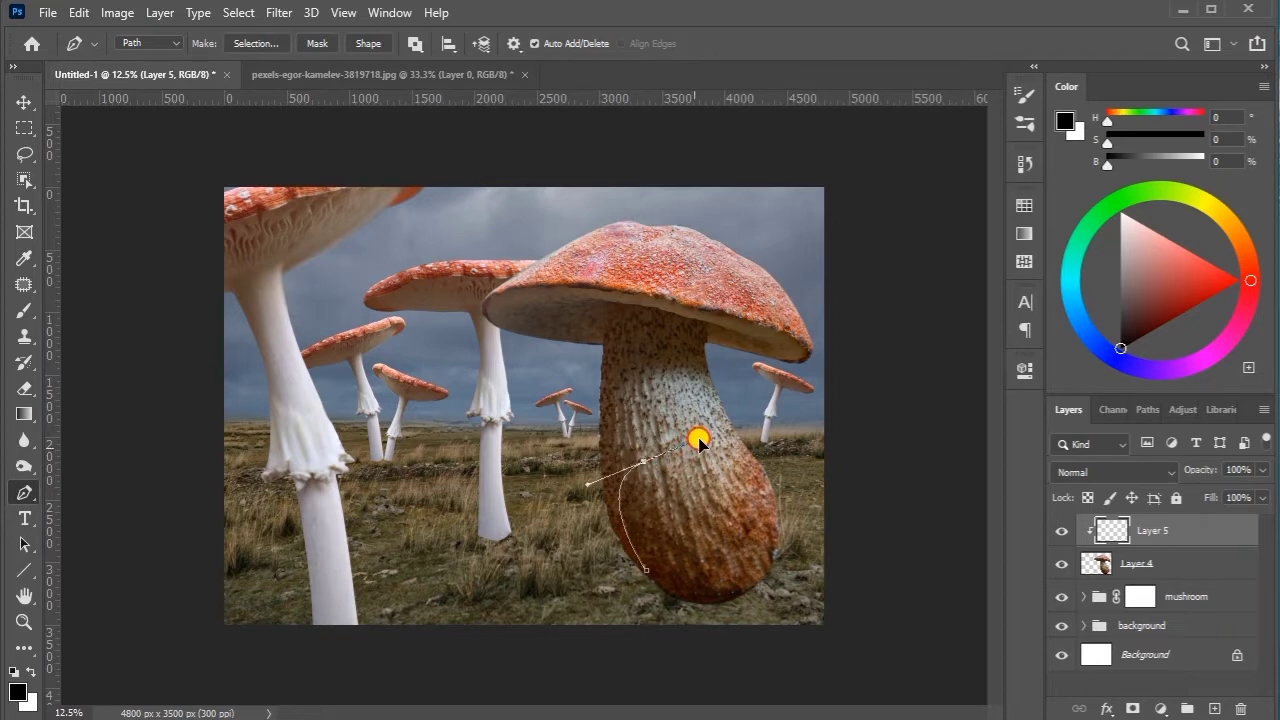
key("Delete")
key("Delete")
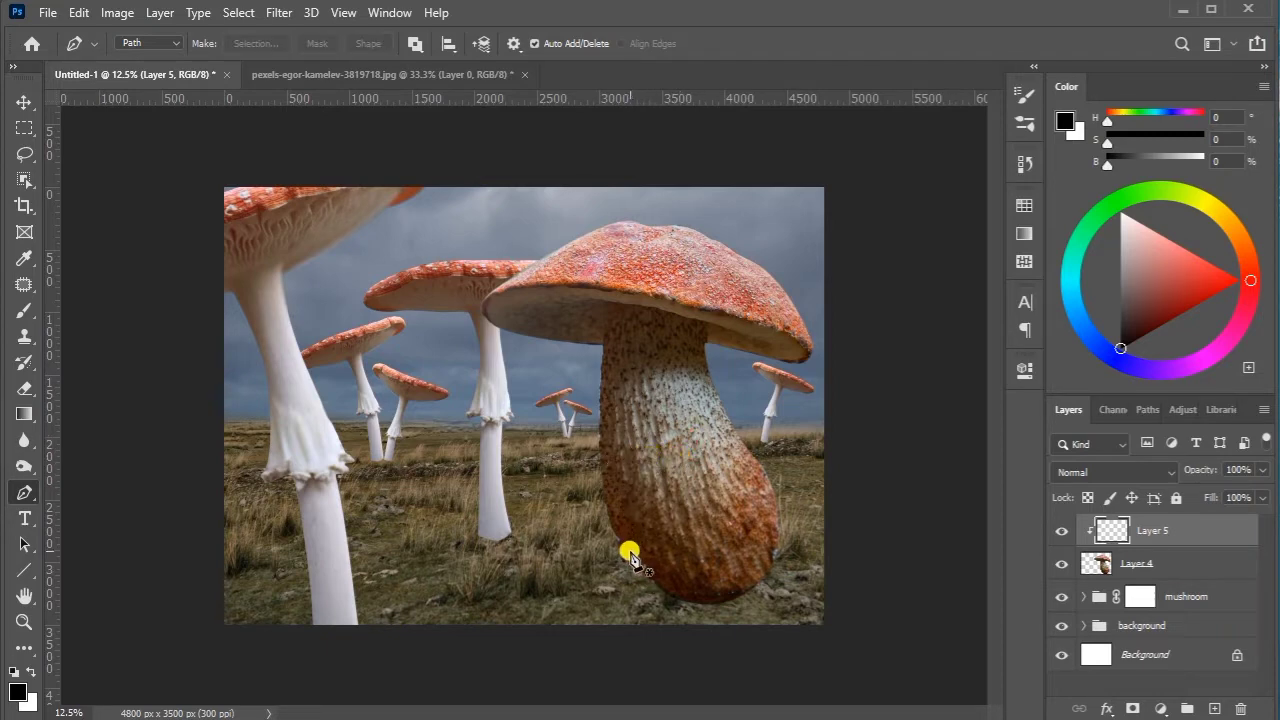
left_click(634, 553)
left_click_drag(660, 469, 705, 469)
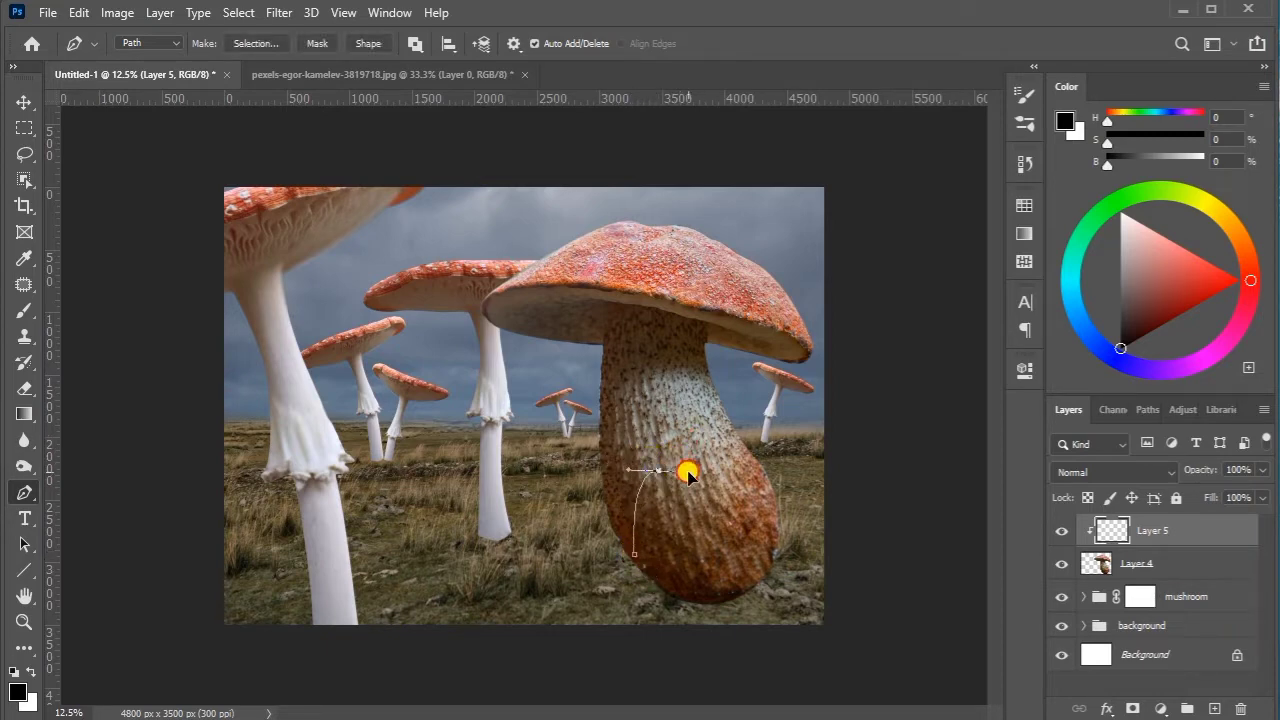
left_click(660, 469, "alt")
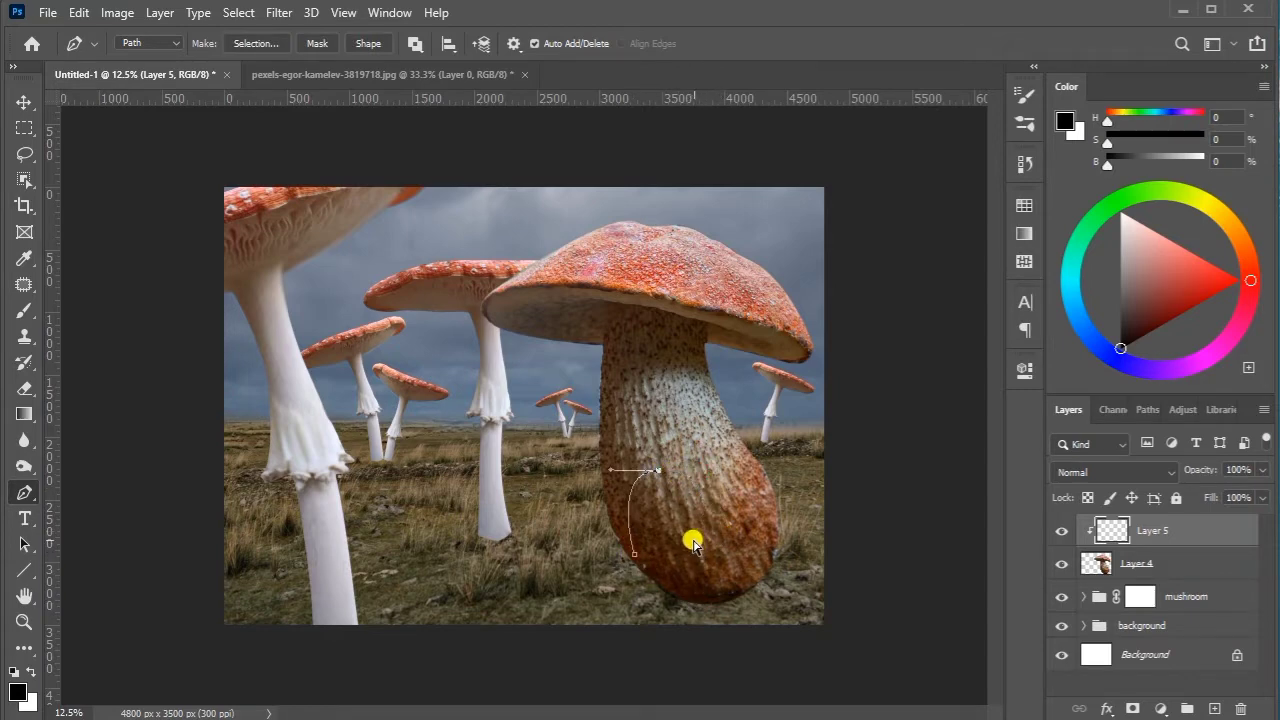
left_click_drag(694, 545, 691, 625)
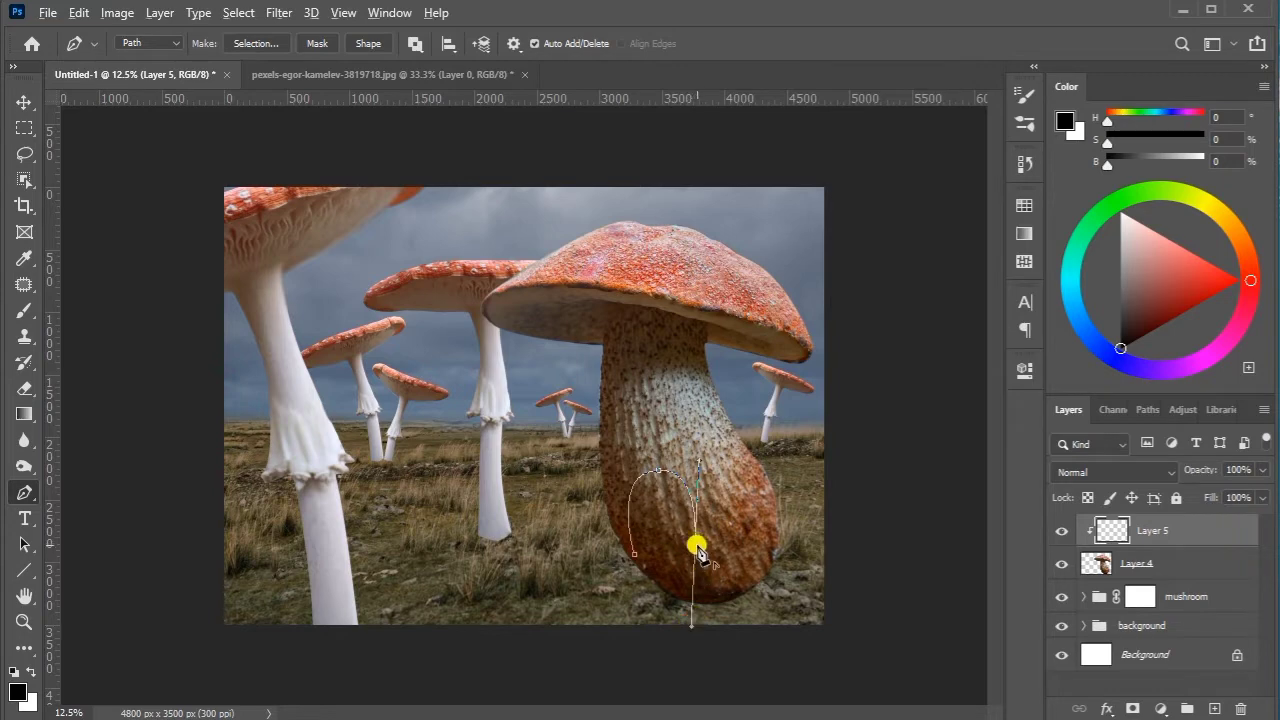
left_click(694, 545, "alt")
left_click(705, 617)
left_click_drag(657, 605, 628, 581)
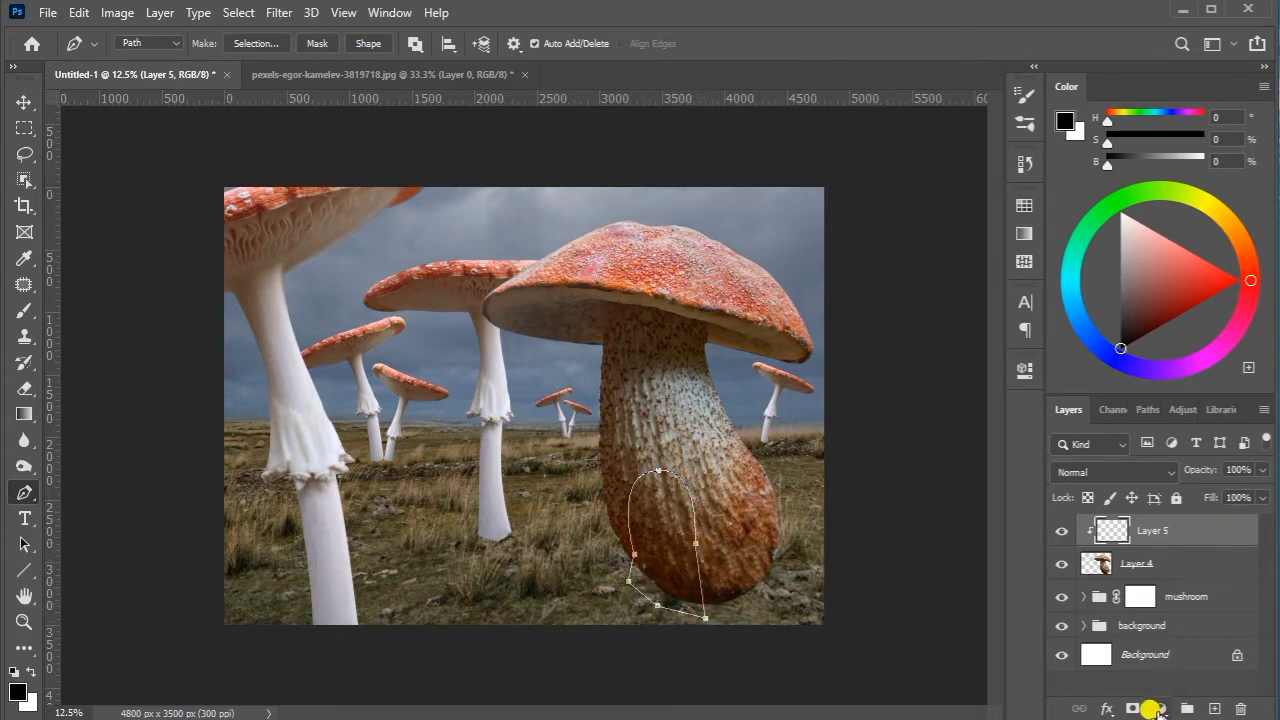
Convert the stem path into a selection with no feather
left_click(24, 310)
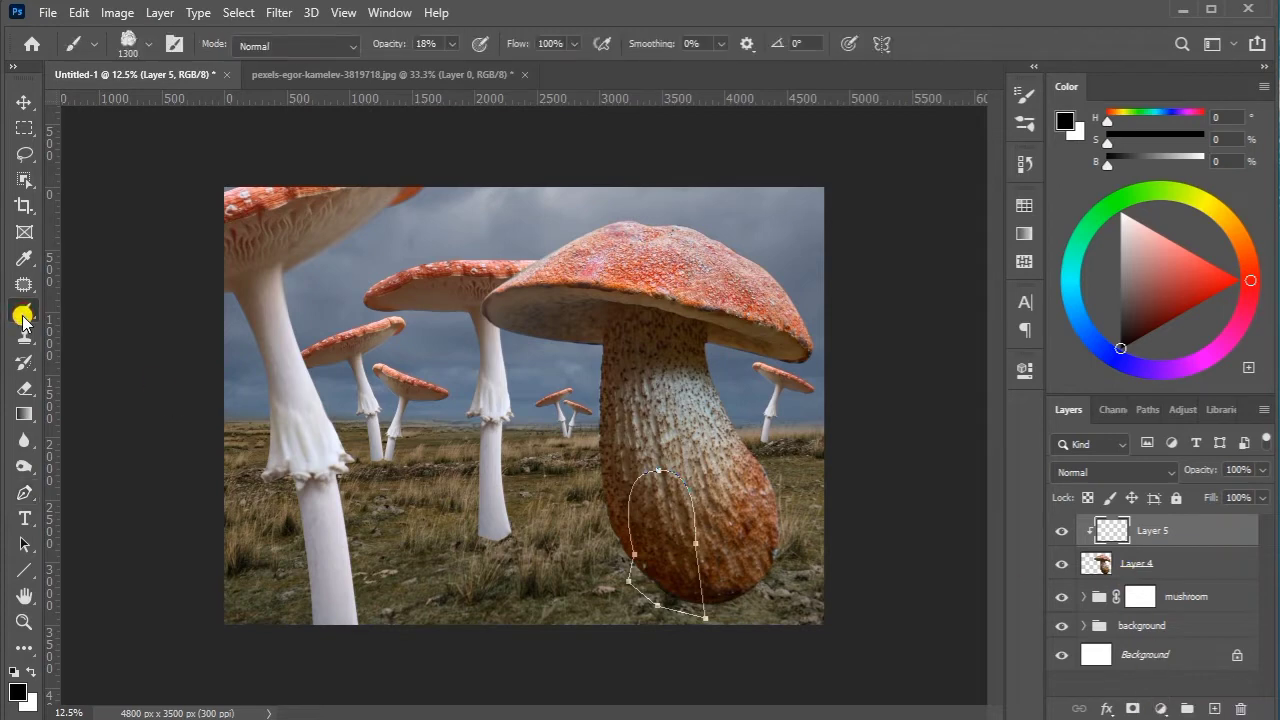
left_click(24, 492)
right_click(664, 498)
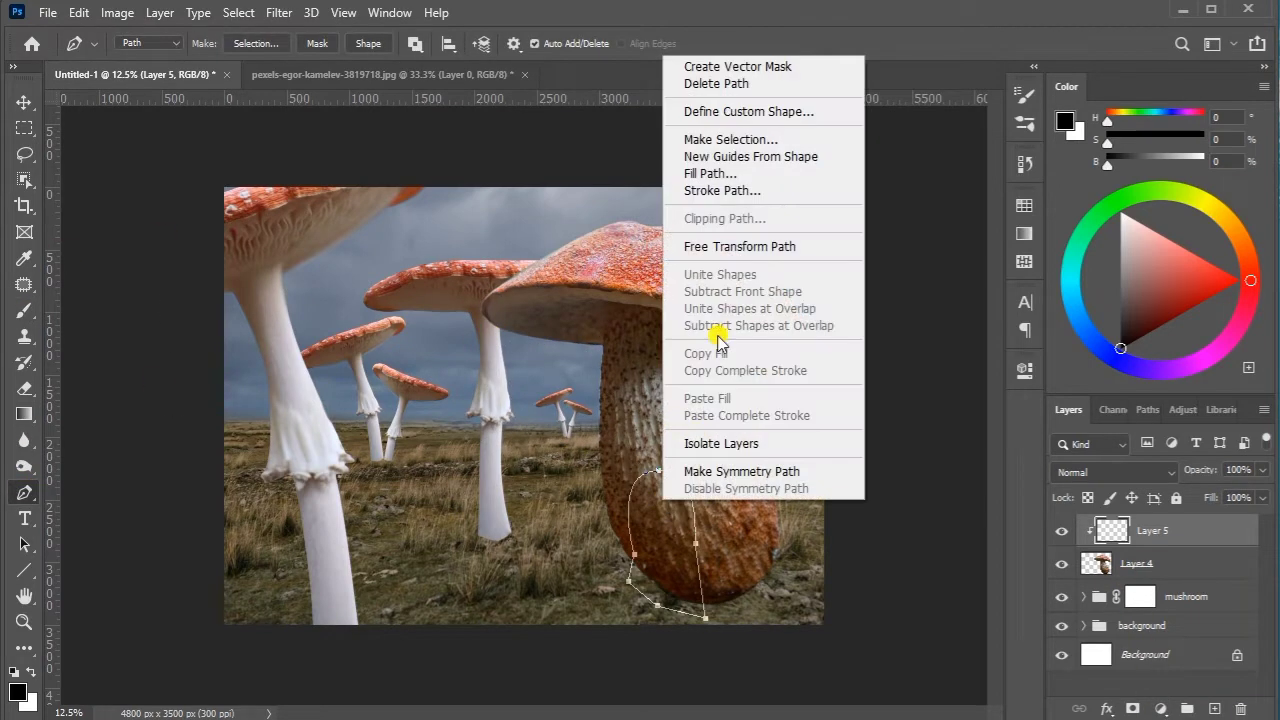
left_click(735, 142)
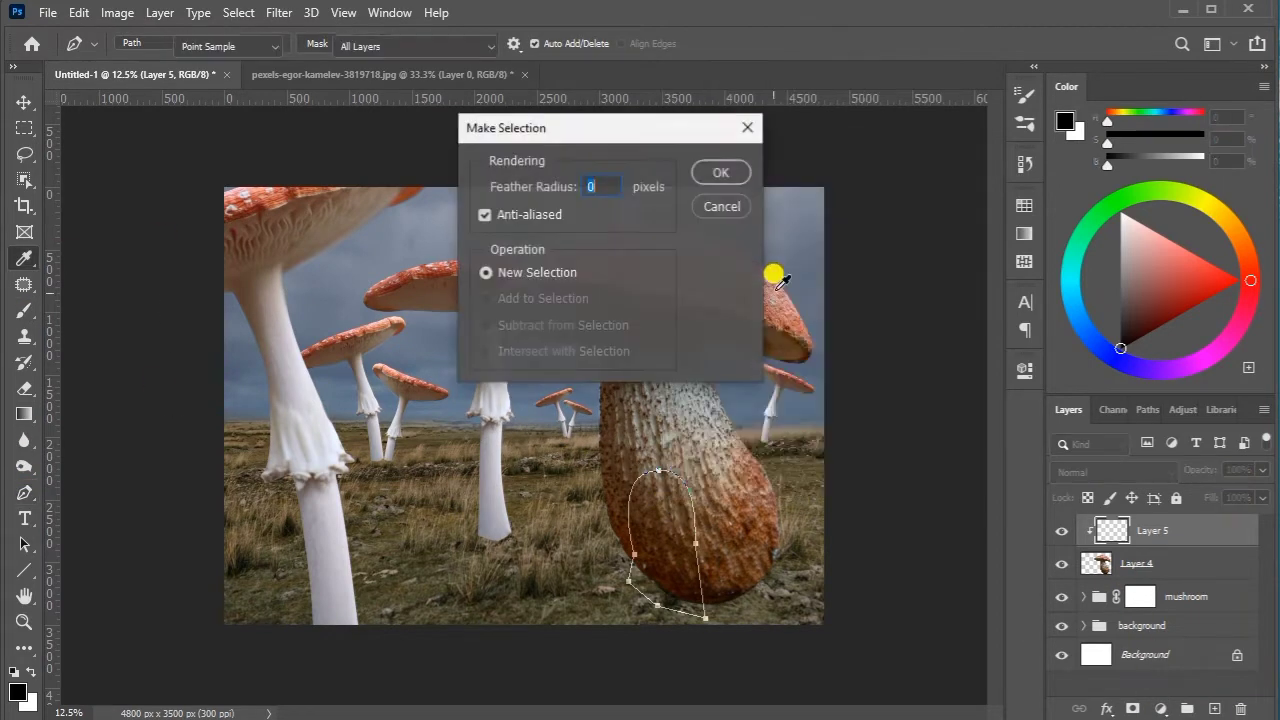
left_click(726, 171)
Paint the doorway black inside the selection, deselect, and group Layer 5 with Layer 4
left_click(1027, 122)
left_click(834, 263)
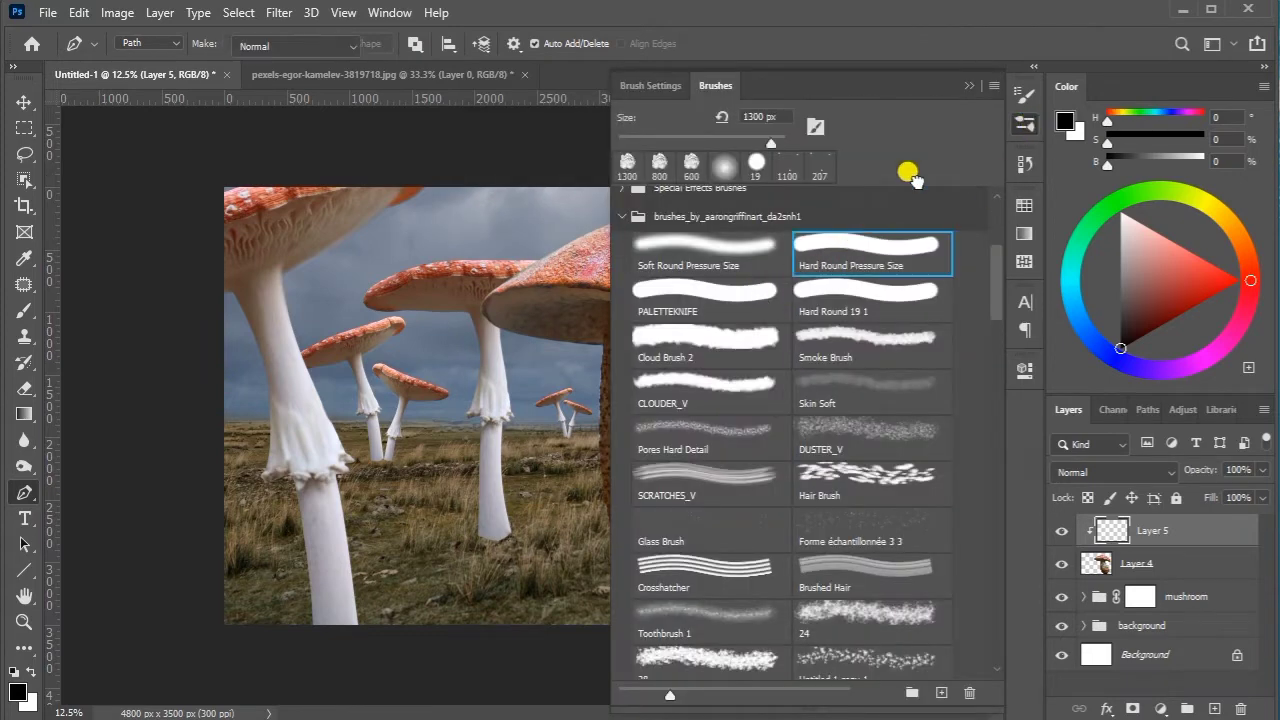
left_click_drag(670, 492, 667, 548)
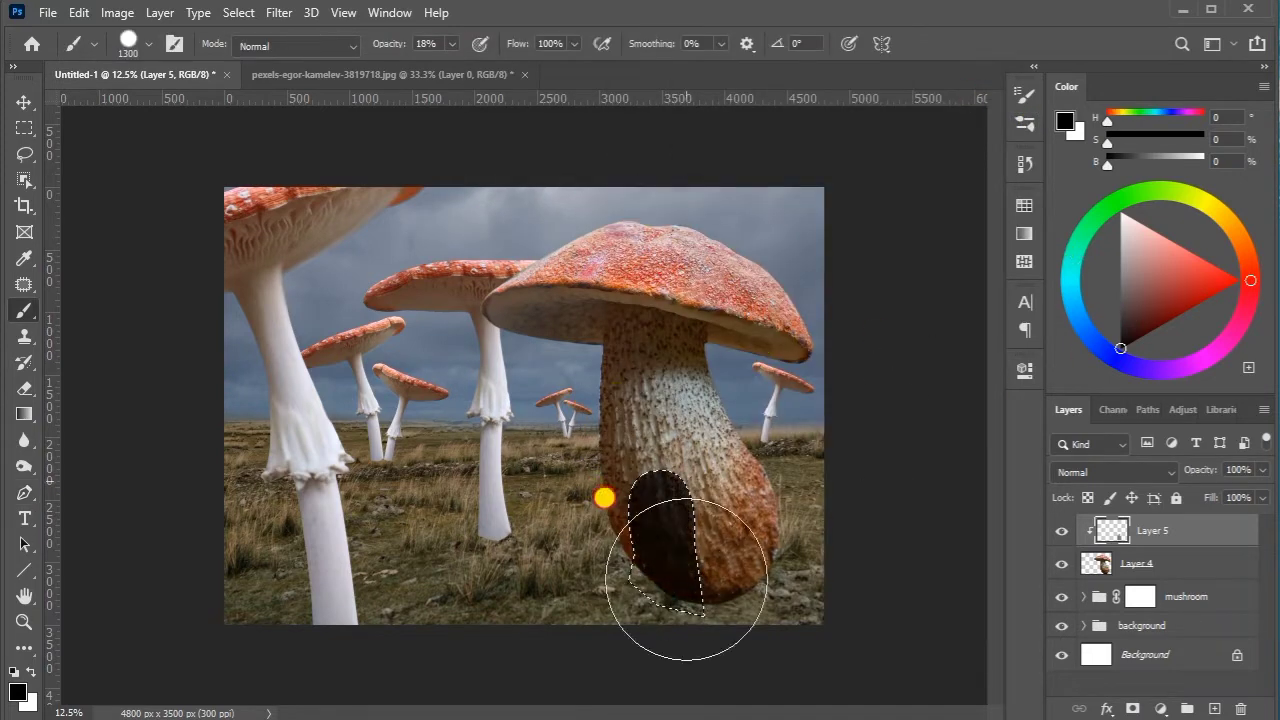
key("ctrl+d")
key("v")
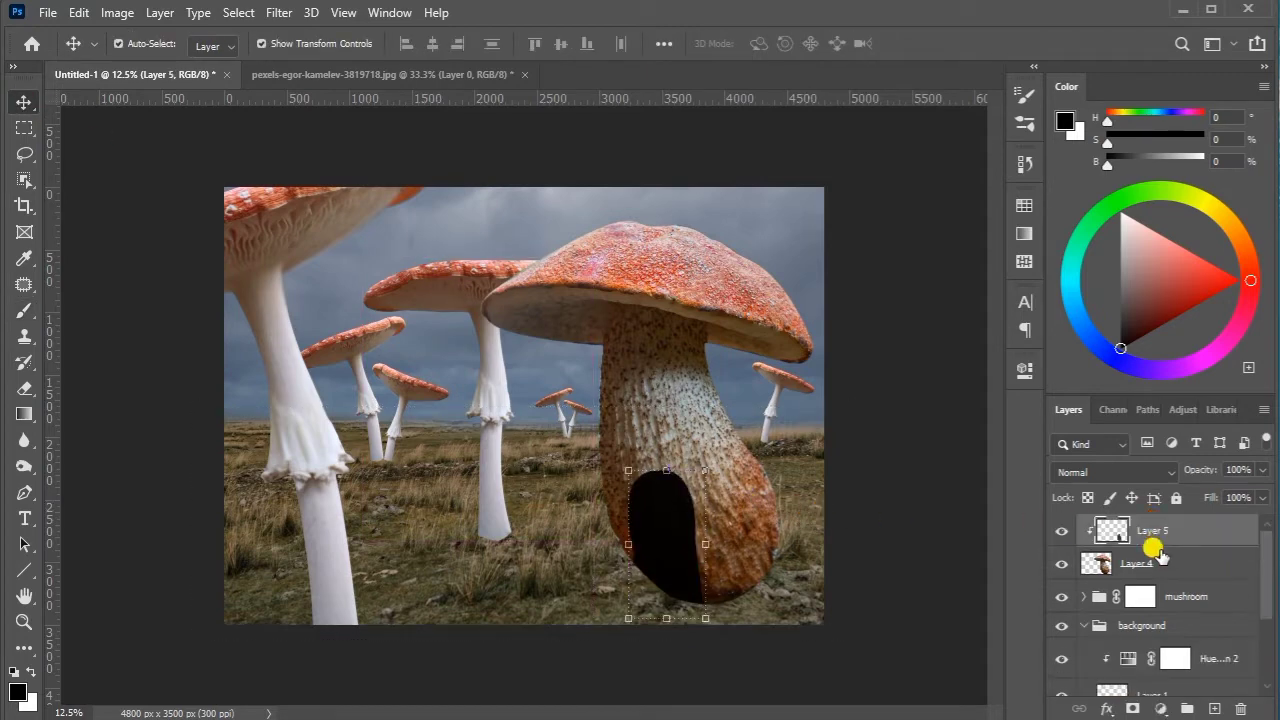
left_click_drag(1160, 566, 1187, 708)
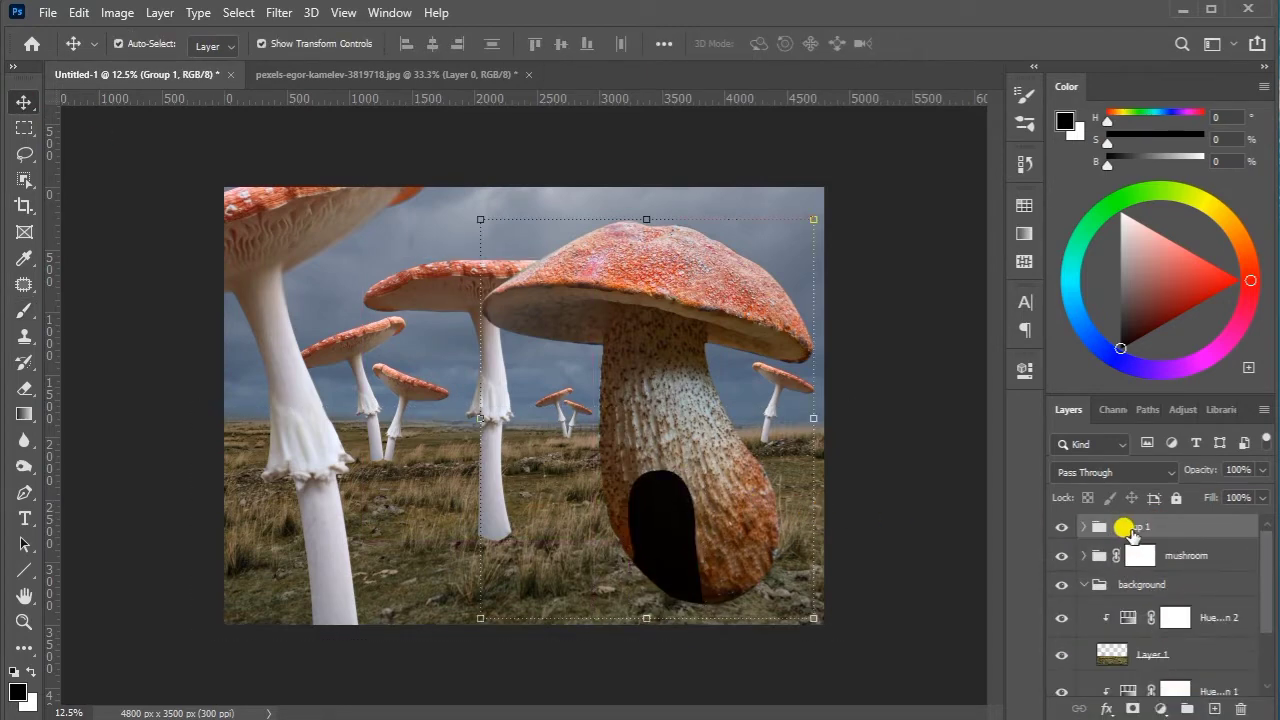
Add a layer mask to the new group, rename it 'mushroom big' and target its mask
left_click(1130, 709)
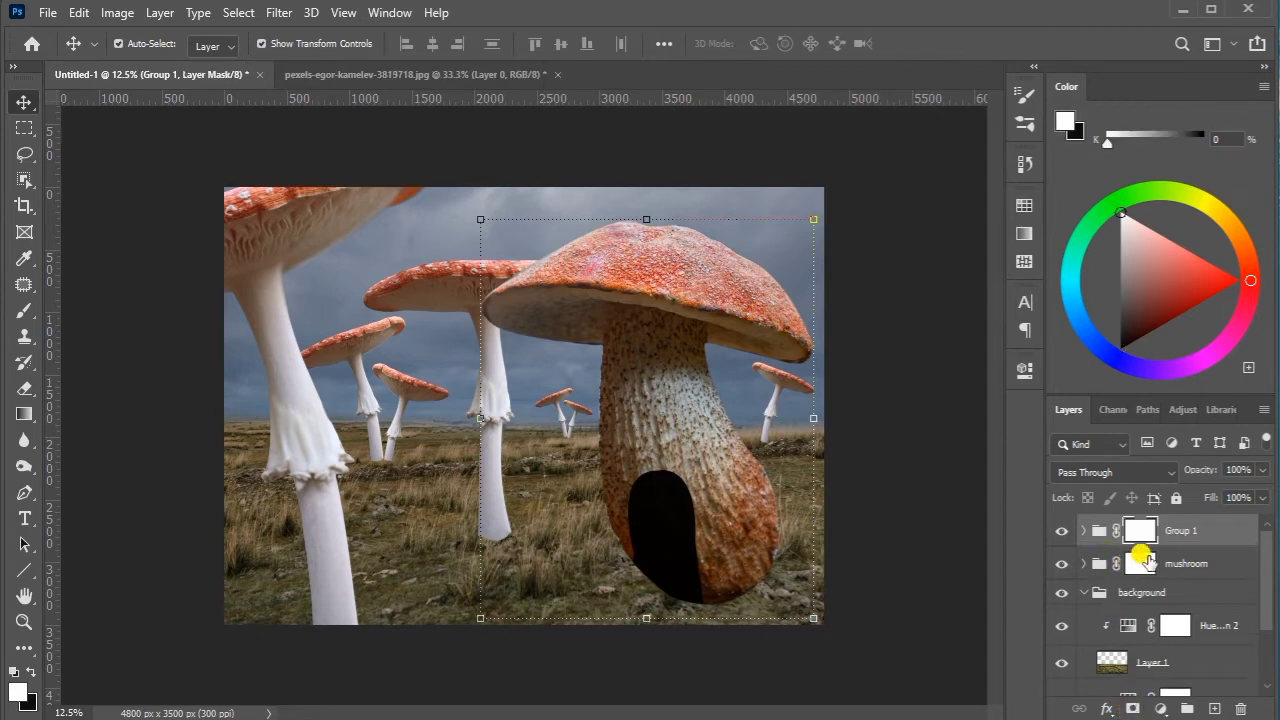
double_click(1172, 527)
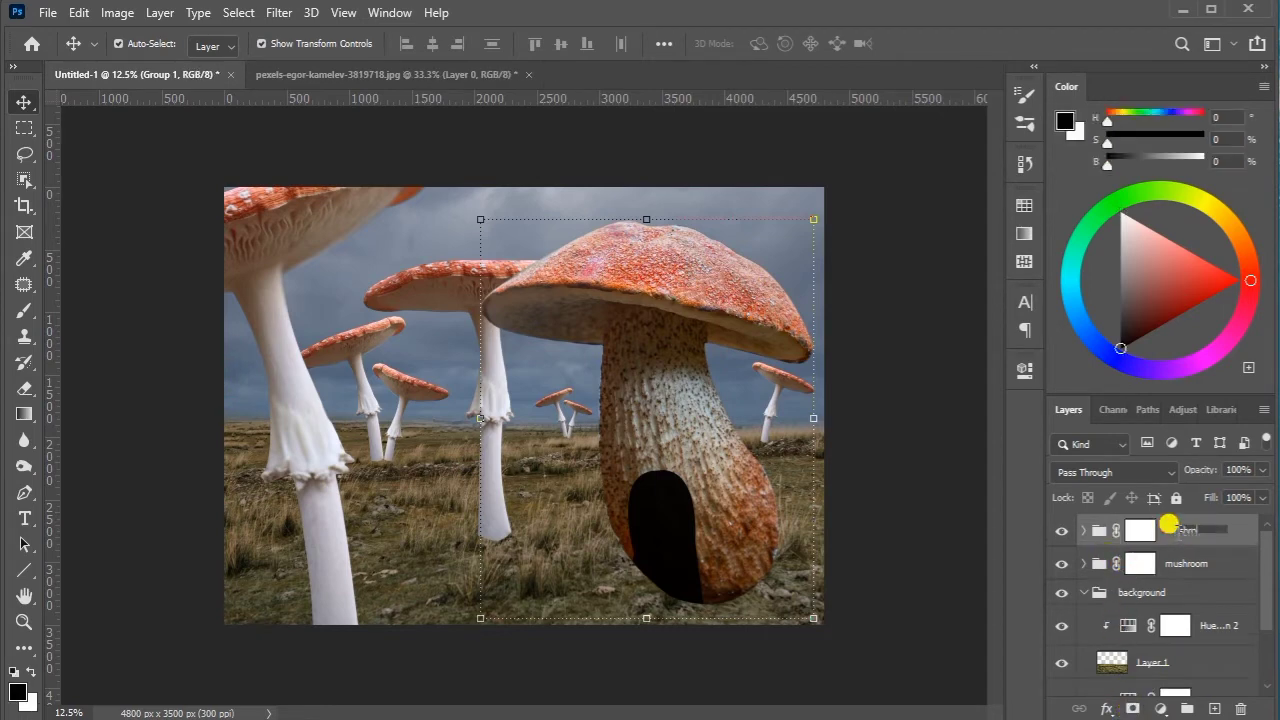
type("mushroom h")
key("Return")
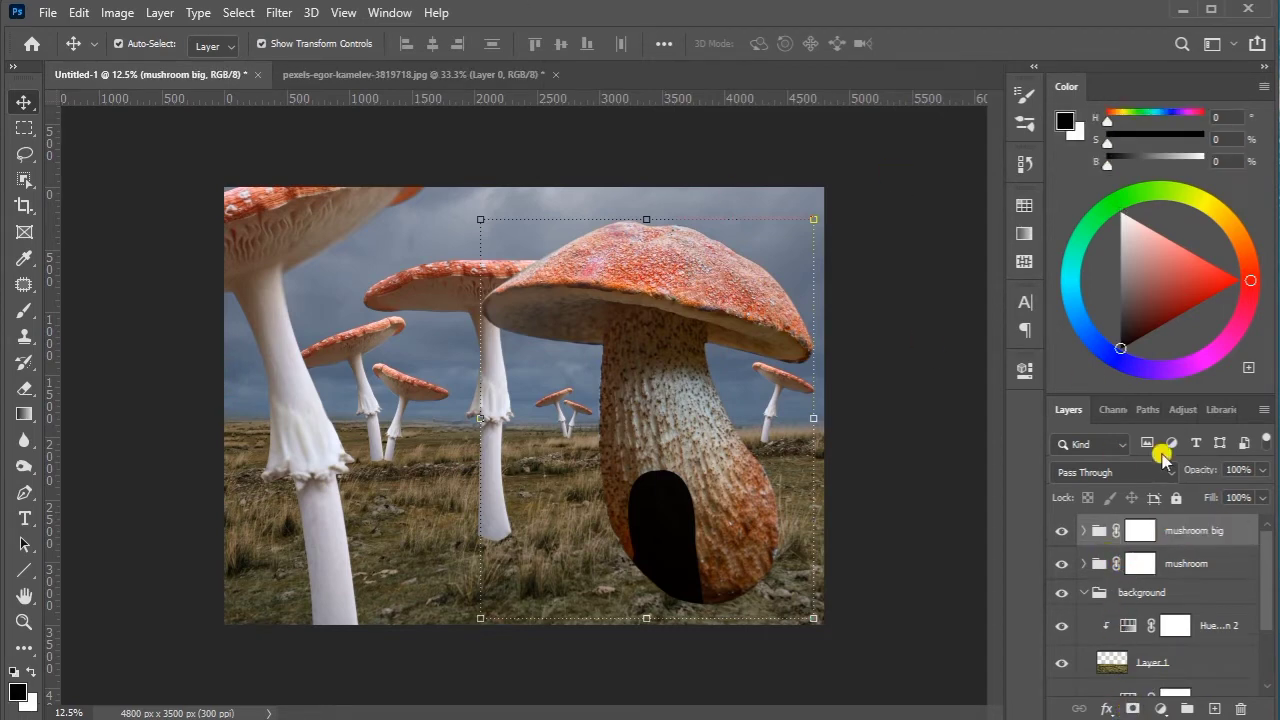
left_click(1094, 566)
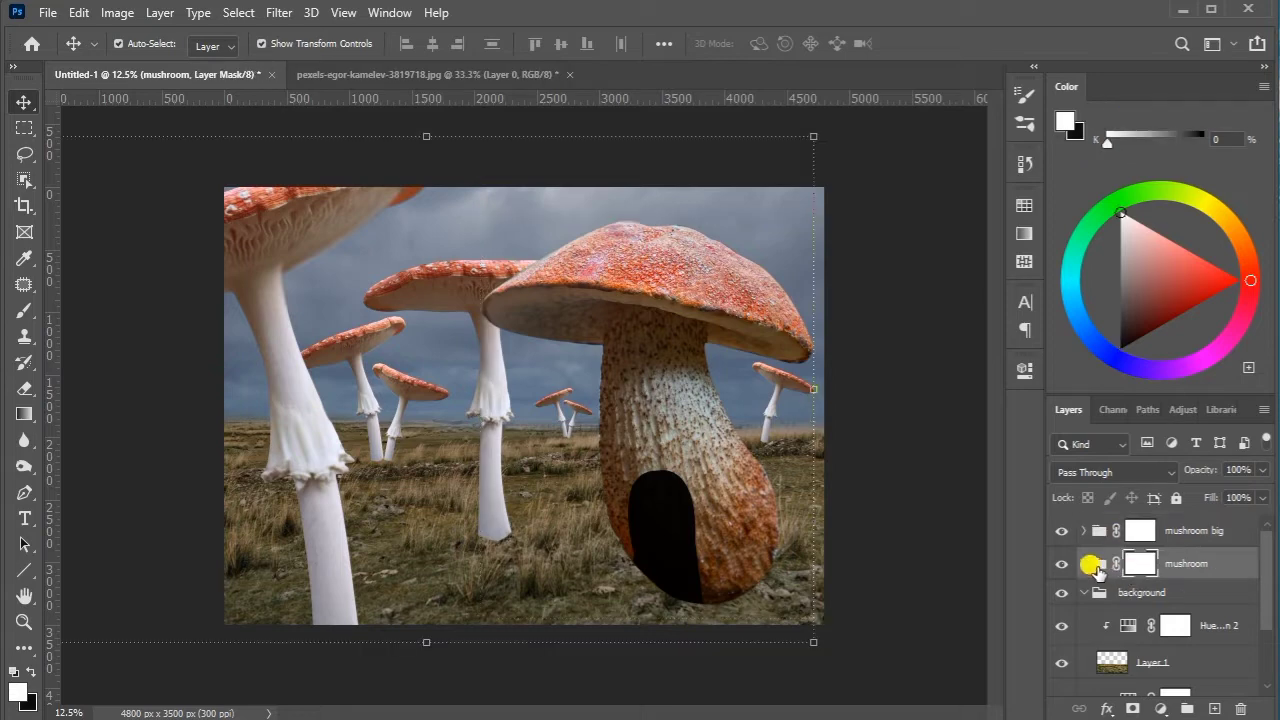
Choose the grass brush from the brush presets
left_click(1018, 125)
left_click_drag(994, 290, 991, 434)
scroll(737, 534, "down", 3)
left_click(737, 534)
On the mushroom big mask, paint black grass strokes at 71% along the house's base and right edge
left_click(910, 145)
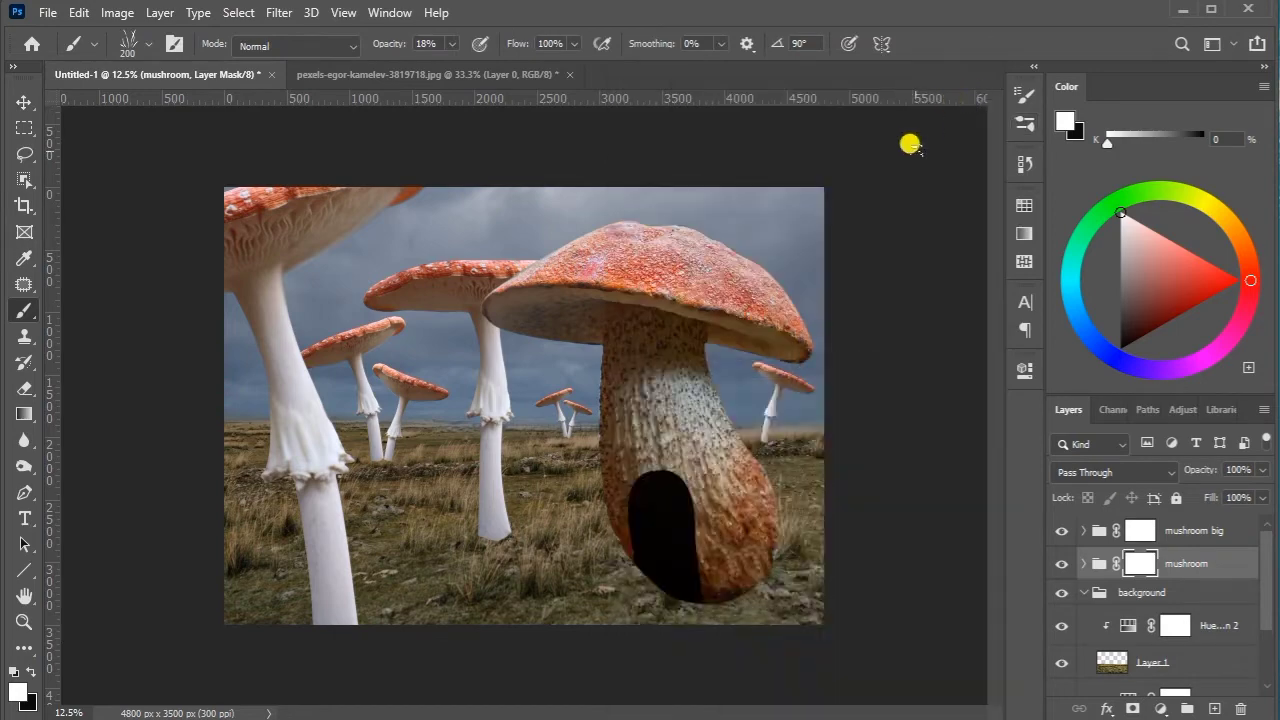
key("ctrl+plus")
scroll(786, 466, "down", 5)
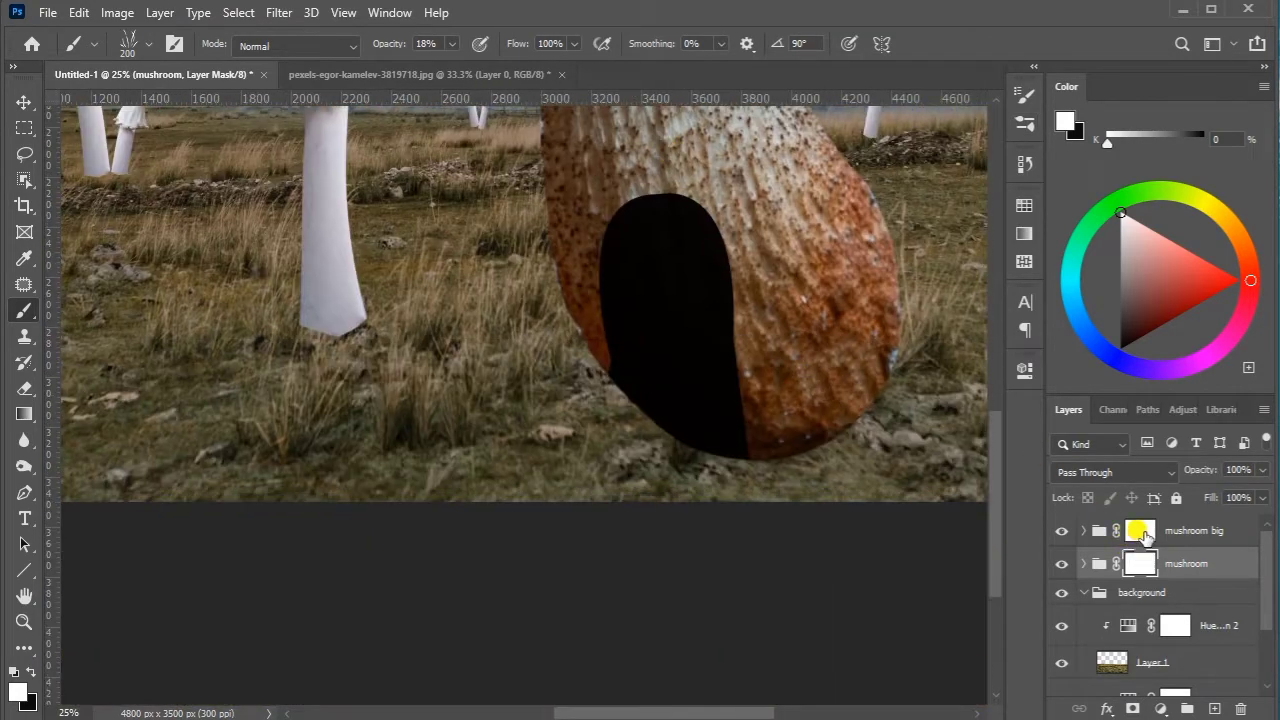
left_click(1140, 532)
key("x")
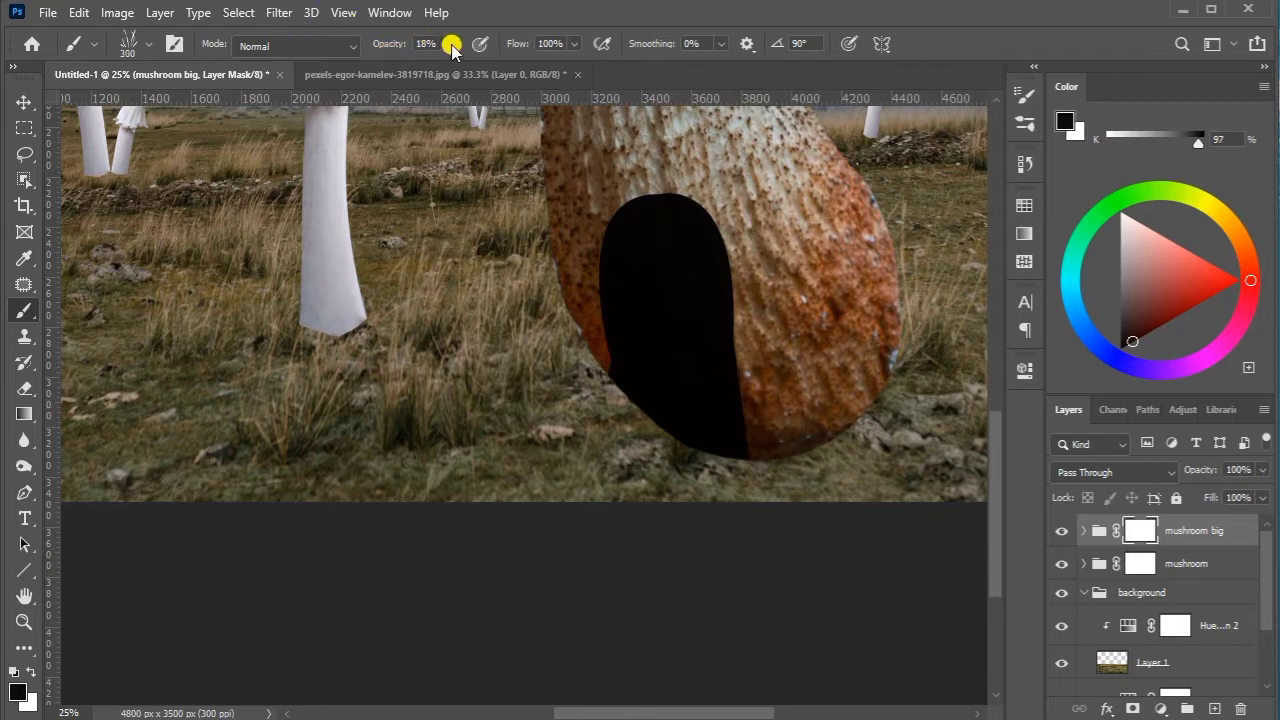
left_click_drag(452, 44, 500, 62)
mouse_move(743, 449)
left_mouse_down()
mouse_move(714, 406)
mouse_move(792, 382)
mouse_move(866, 280)
left_mouse_up()
mouse_move(794, 454)
left_mouse_down()
mouse_move(567, 371)
mouse_move(614, 391)
mouse_move(563, 406)
mouse_move(534, 260)
mouse_move(623, 417)
mouse_move(609, 411)
left_mouse_up()
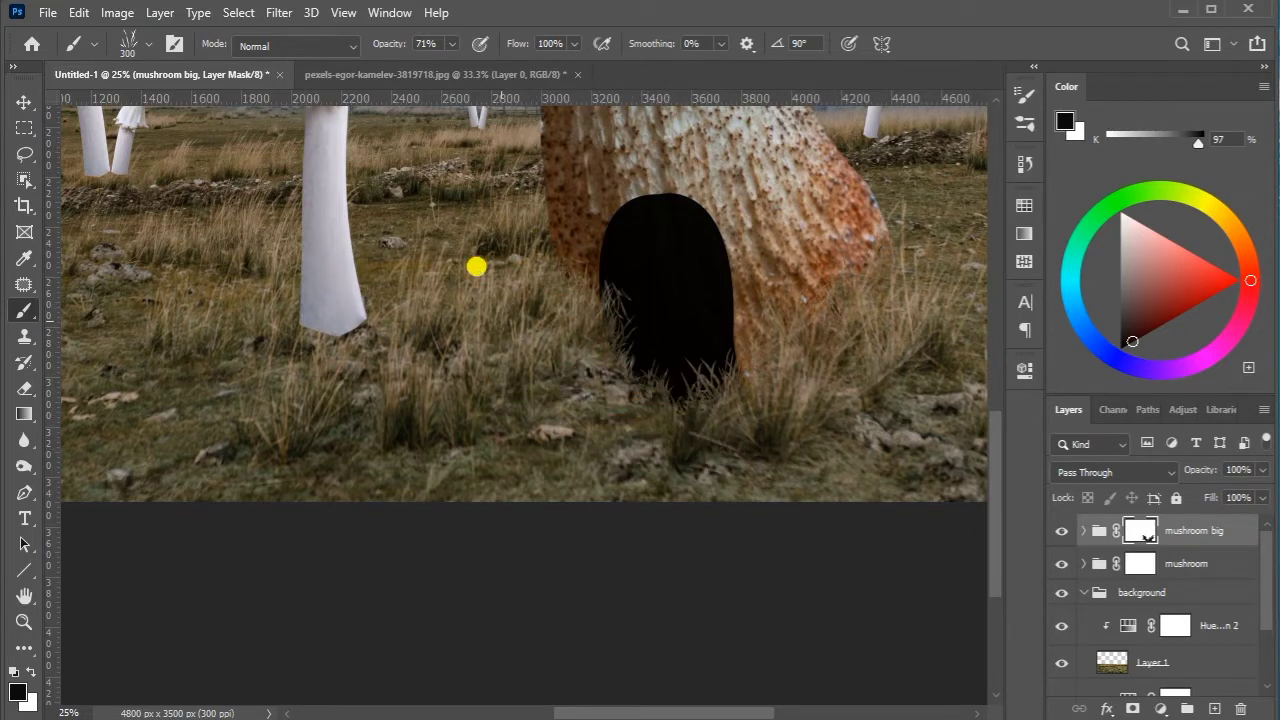
left_click_drag(866, 270, 875, 262)
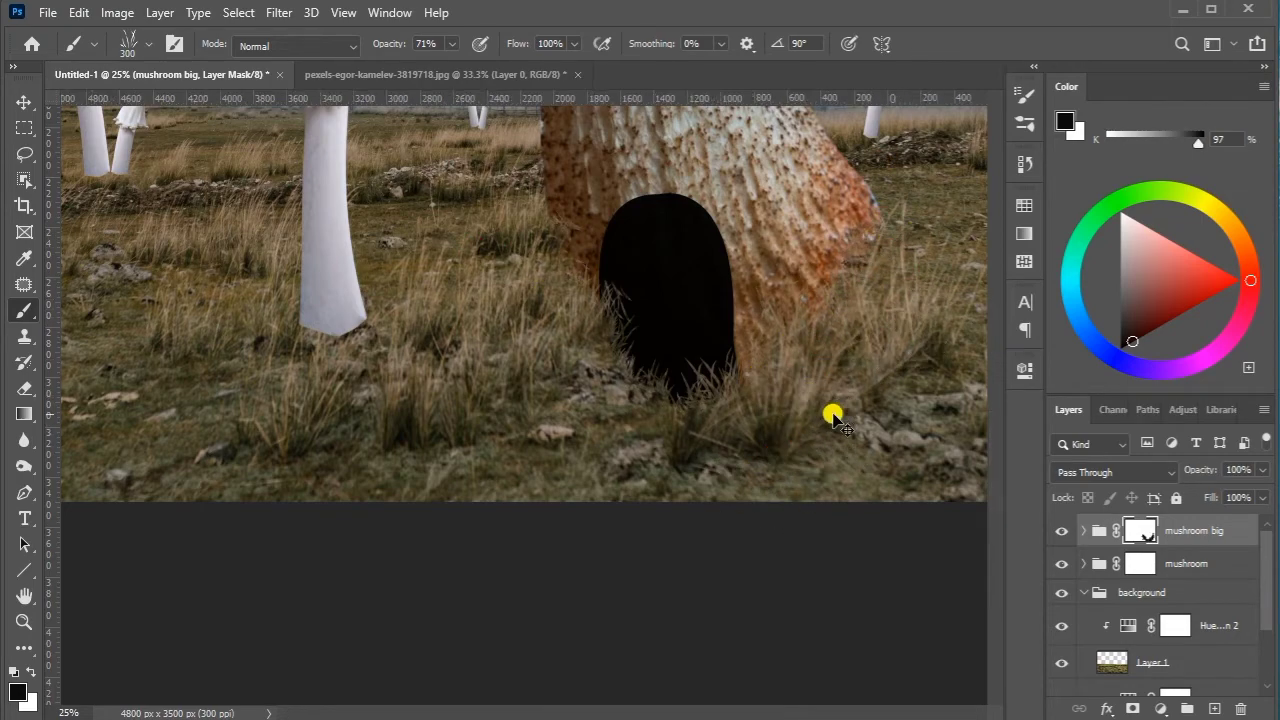
scroll(811, 514, "up", 3)
scroll(811, 508, "up", 3)
scroll(823, 523, "up", 2)
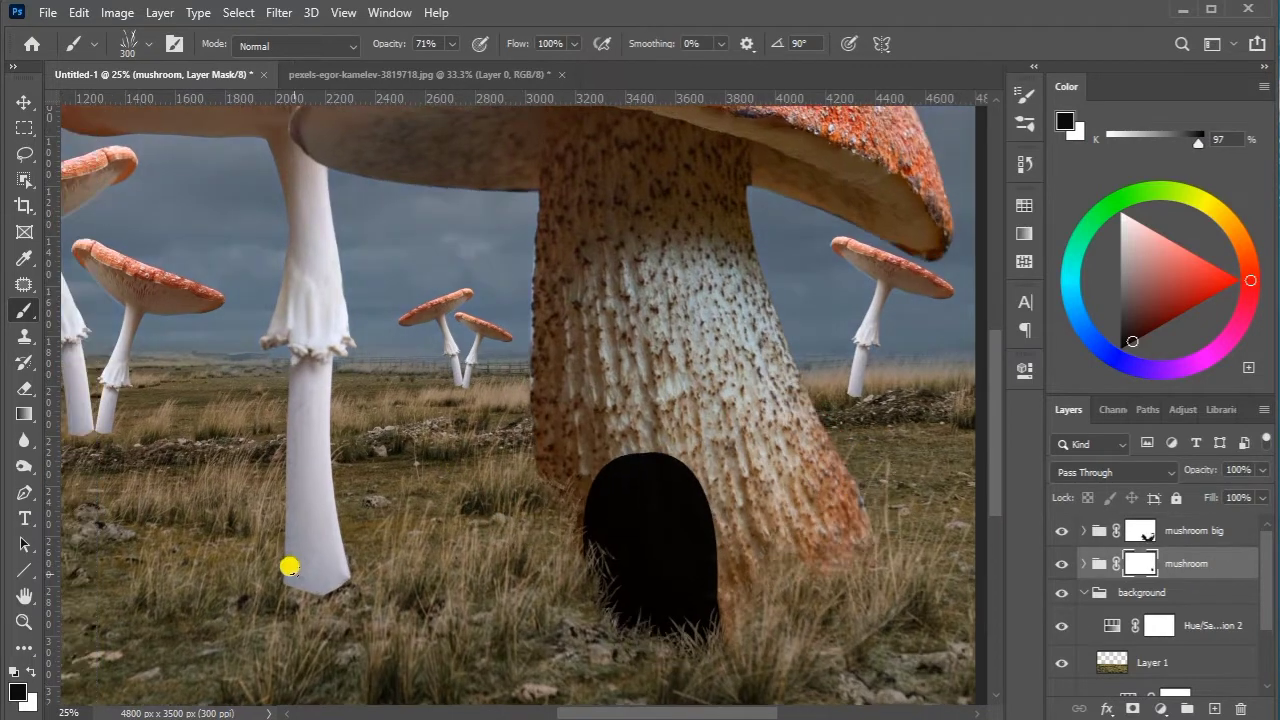
Paint black grass over the left white stem's base with a smaller brush
mouse_move(303, 566)
left_mouse_down()
mouse_move(257, 551)
mouse_move(240, 563)
mouse_move(339, 567)
left_mouse_up()
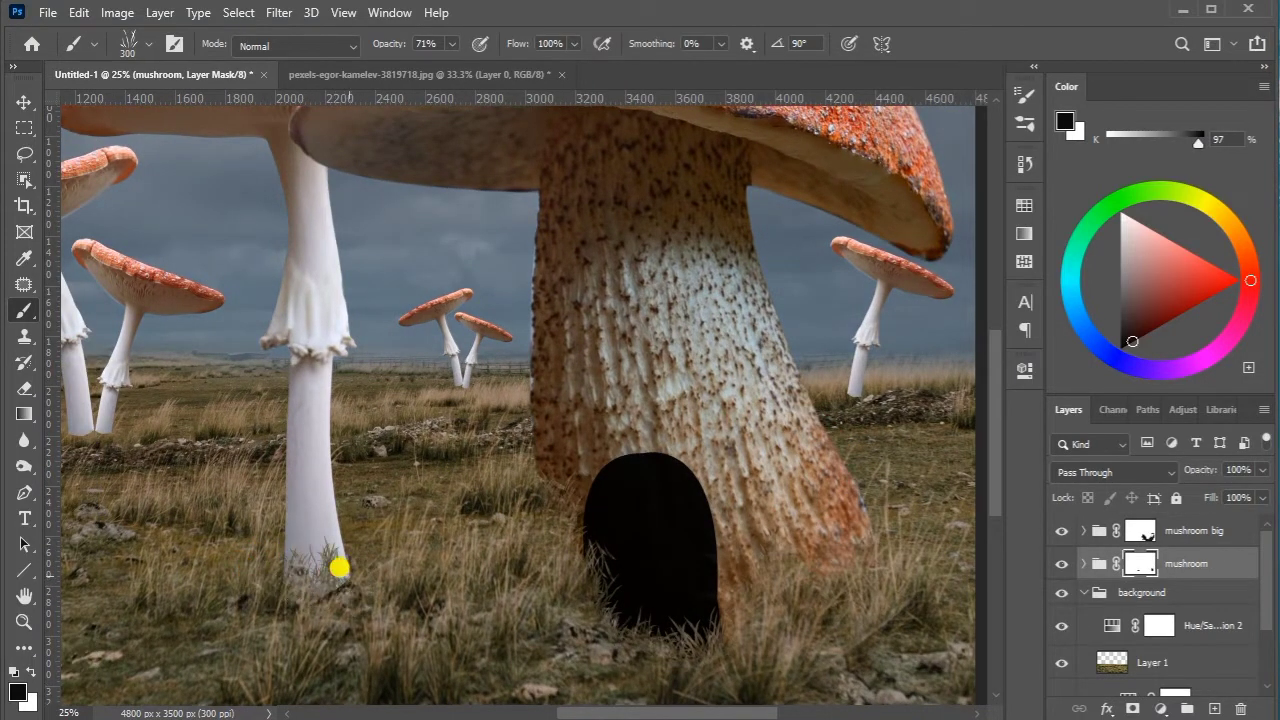
key("bracketleft")
key("bracketleft")
key("bracketleft")
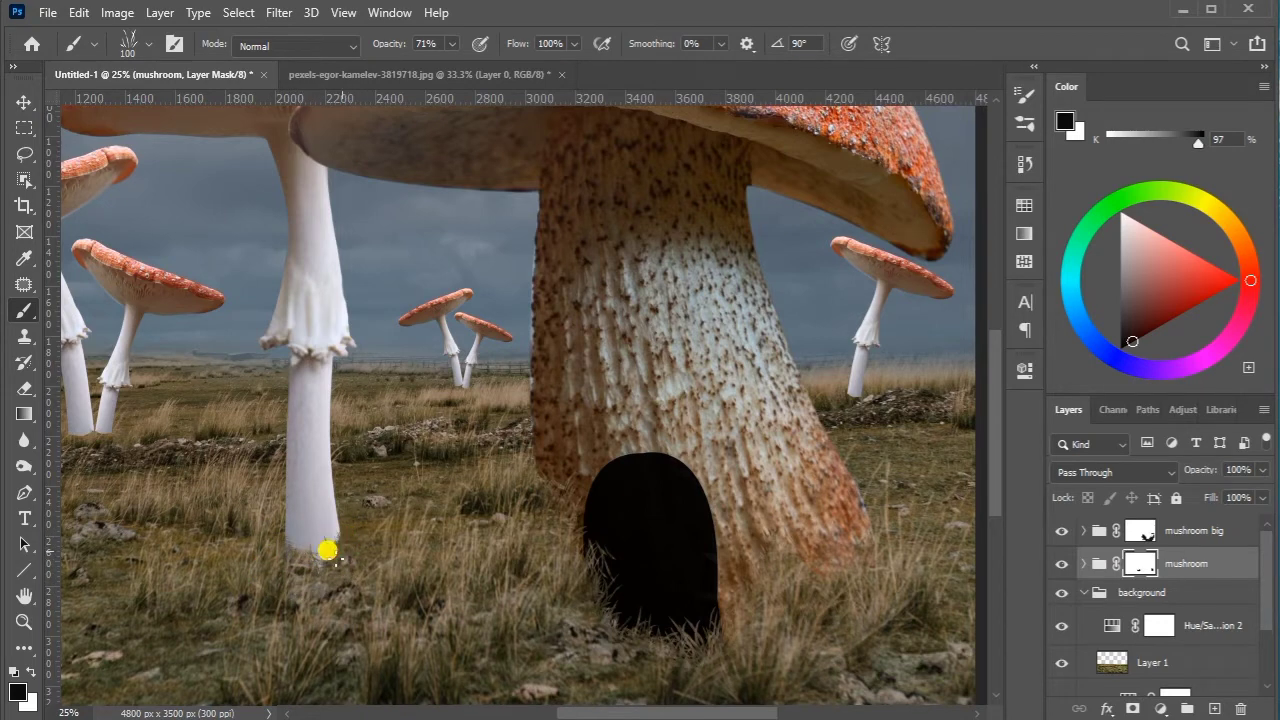
scroll(273, 562, "left", 4)
key("x")
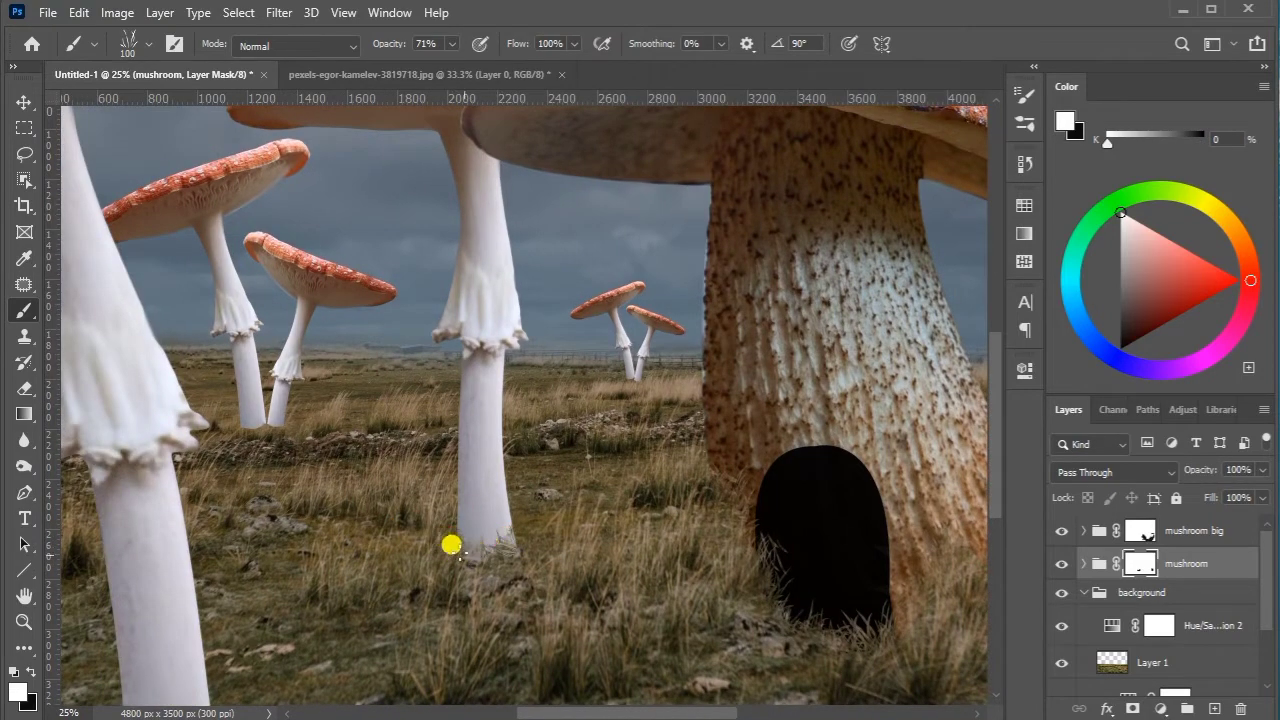
scroll(335, 489, "left", 2)
scroll(362, 478, "up", 1)
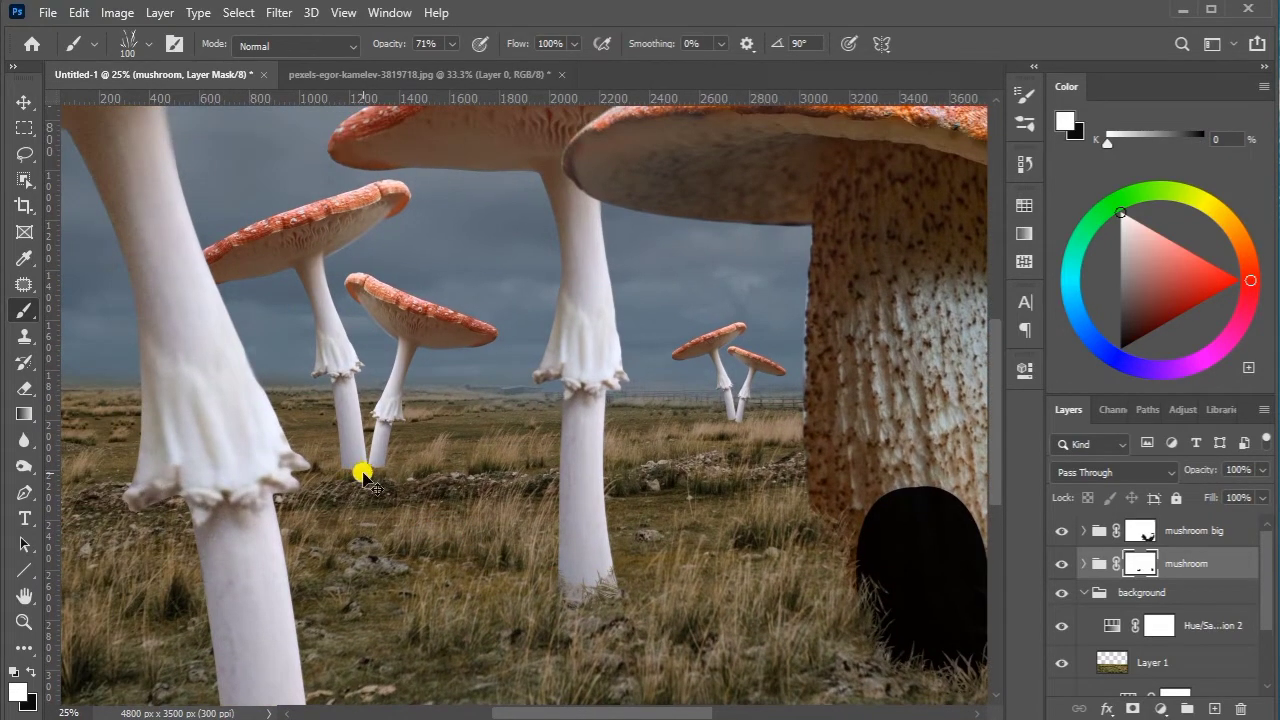
scroll(360, 480, "up", 1)
scroll(345, 490, "up", 1)
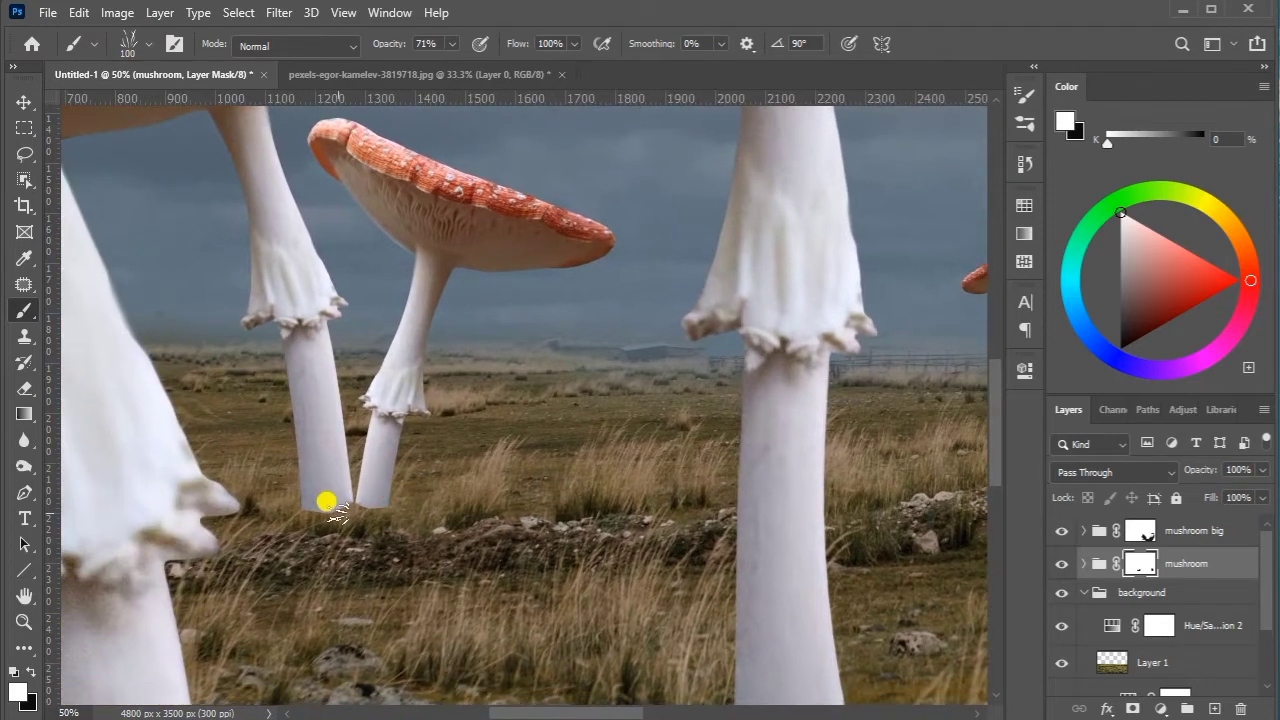
key("x")
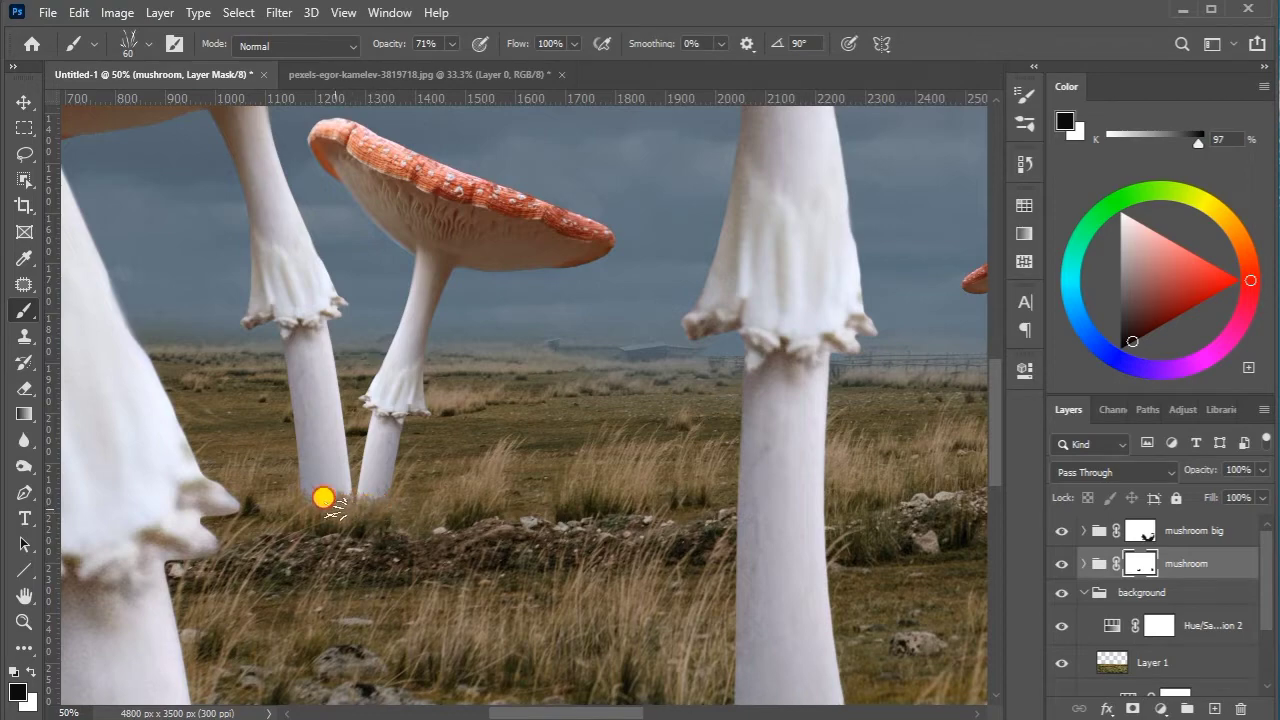
Zoom in on the distant mushrooms and grass over their thin stems with a smaller brush
left_click_drag(493, 546, 251, 543)
scroll(674, 440, "up", 1)
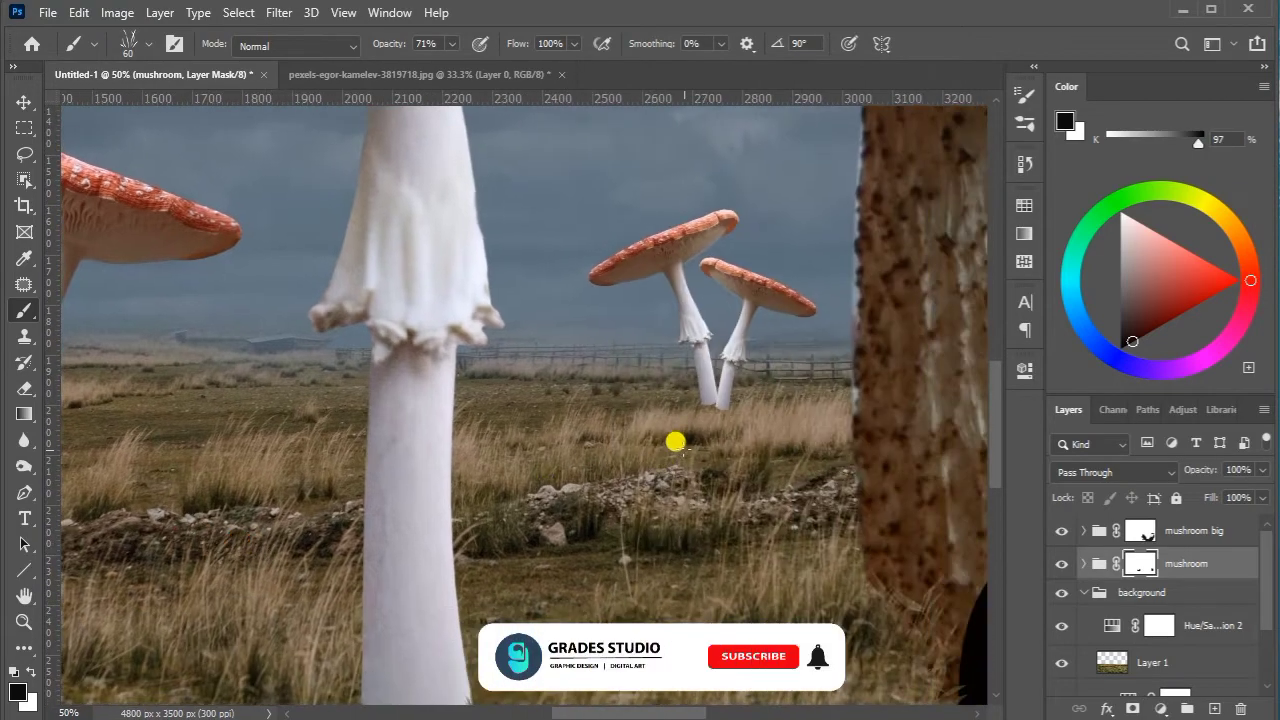
scroll(703, 434, "up", 2)
scroll(845, 406, "up", 2)
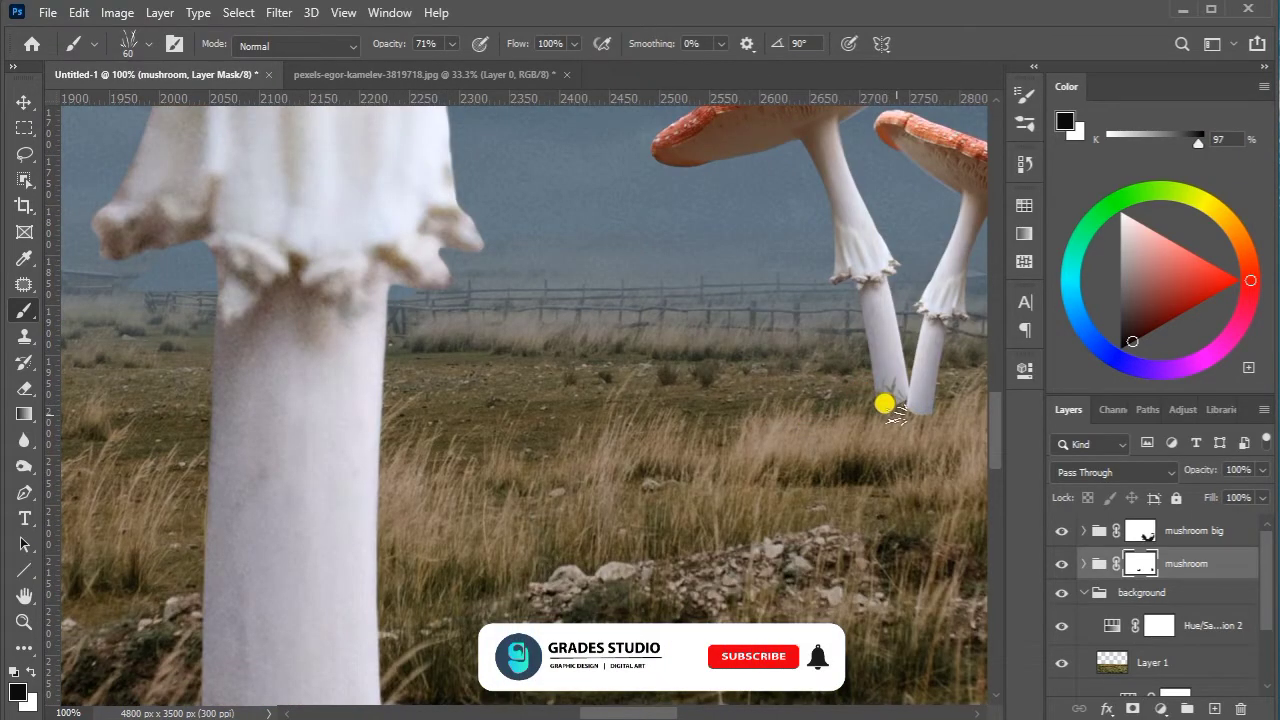
key("bracketleft")
key("bracketleft")
key("bracketleft")
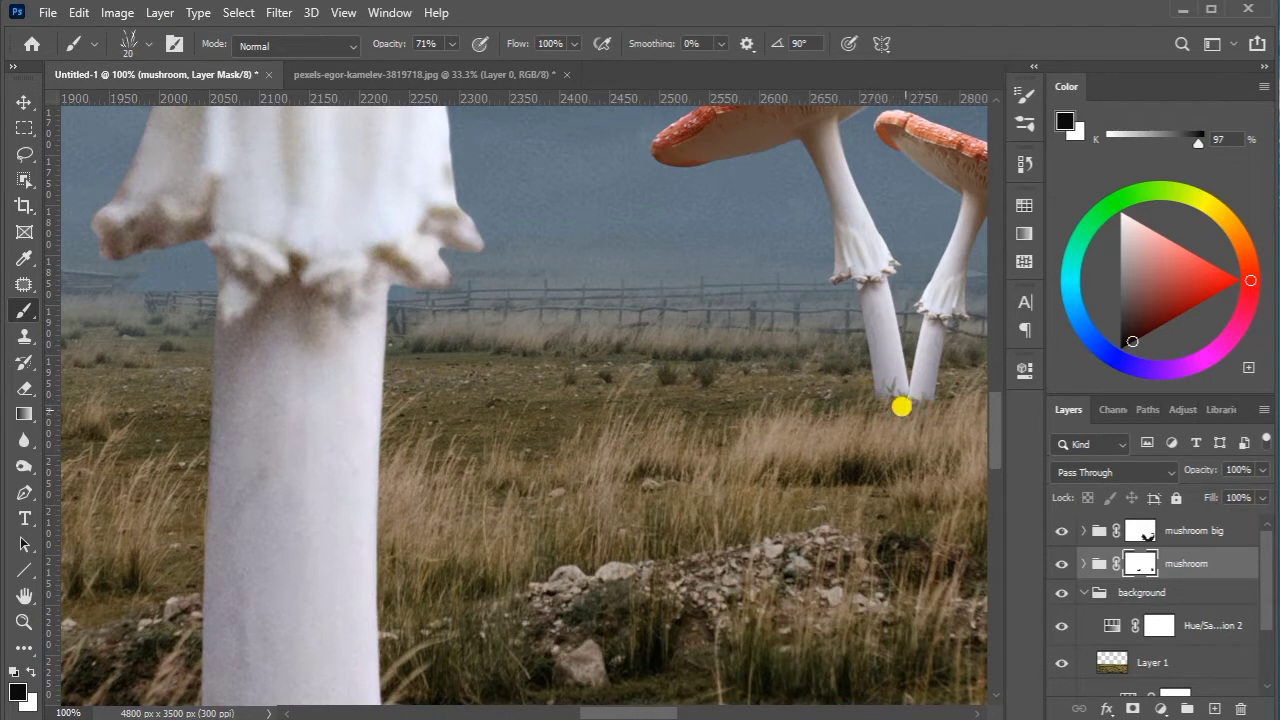
scroll(403, 497, "right", 5)
scroll(551, 483, "right", 2)
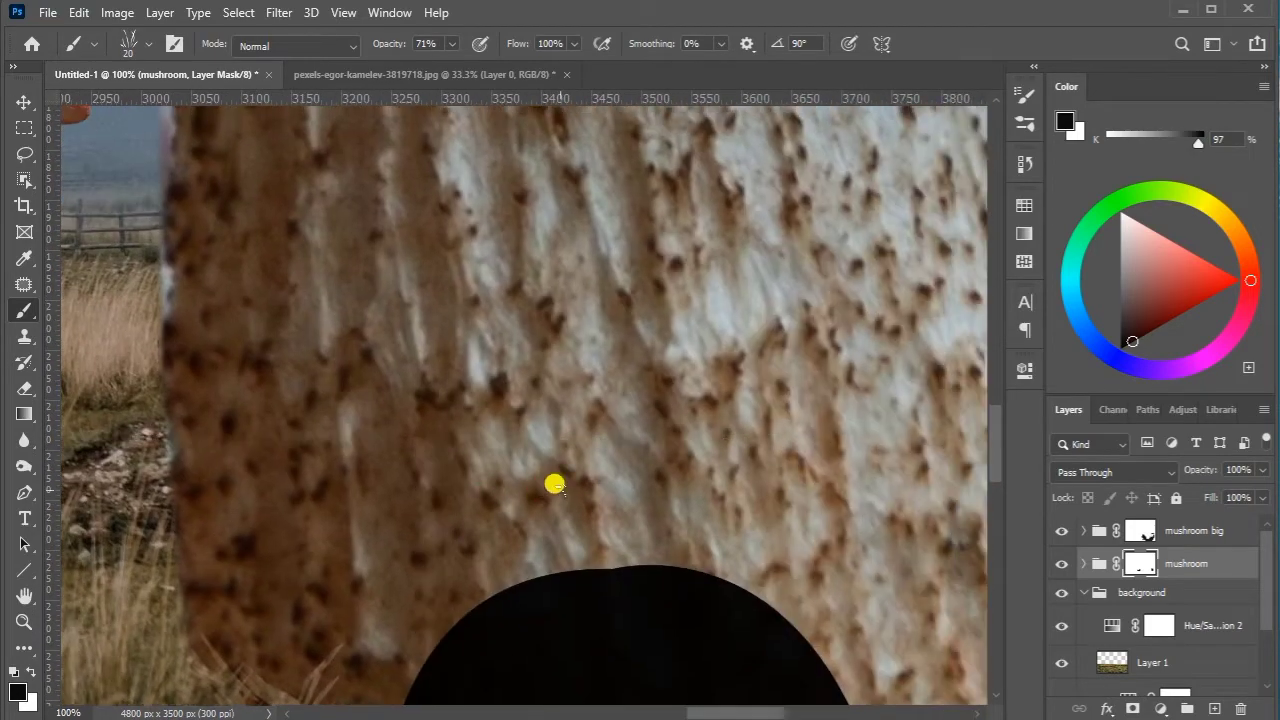
scroll(587, 494, "down", 2)
scroll(587, 494, "down", 2)
Keep the mushroom group below mushroom big and review the whole scene
key("ctrl+bracketright")
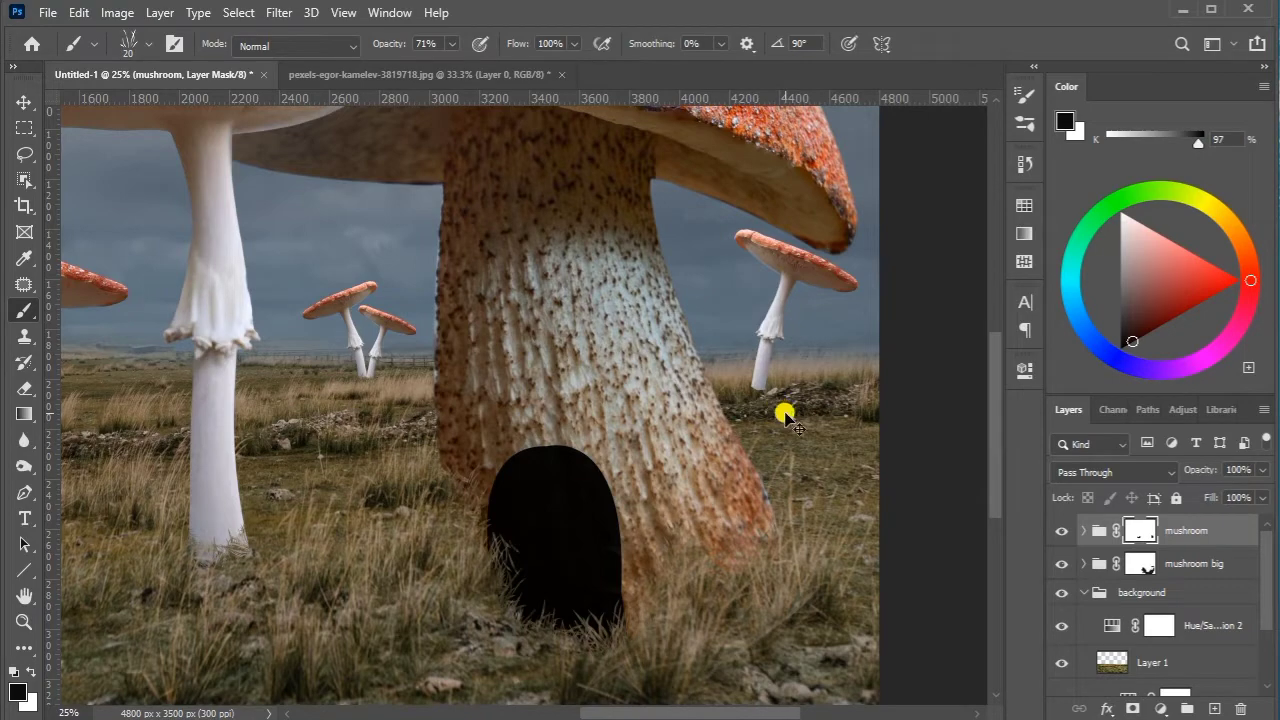
left_click_drag(1198, 537, 1199, 583)
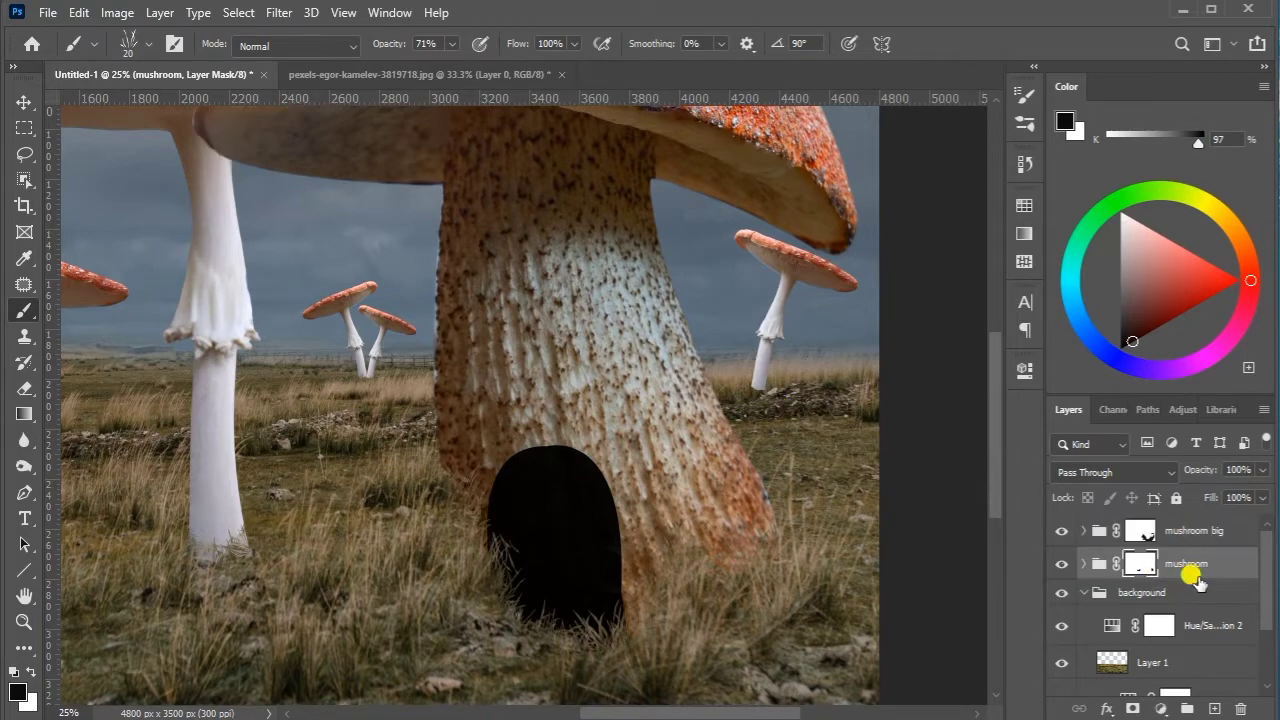
key("ctrl+plus")
key("ctrl+plus")
key("ctrl+plus")
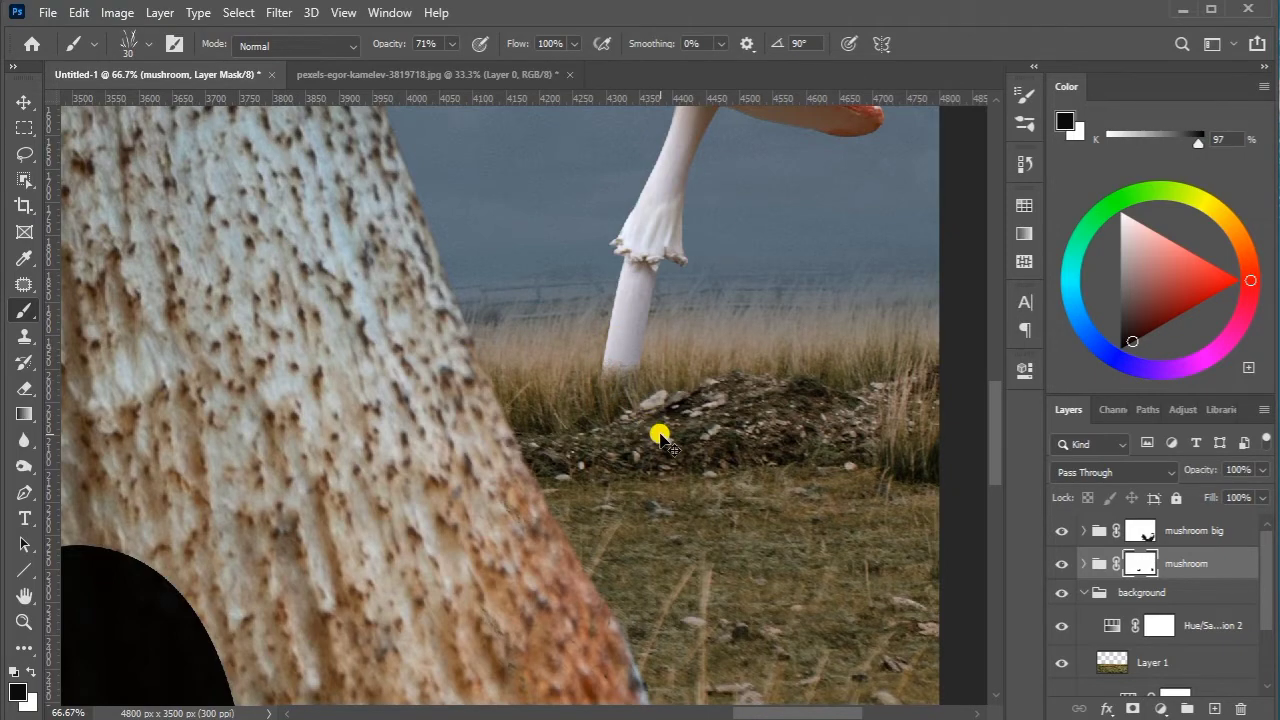
key("ctrl+minus")
key("ctrl+minus")
key("ctrl+minus")
key("ctrl+minus")
key("ctrl+minus")
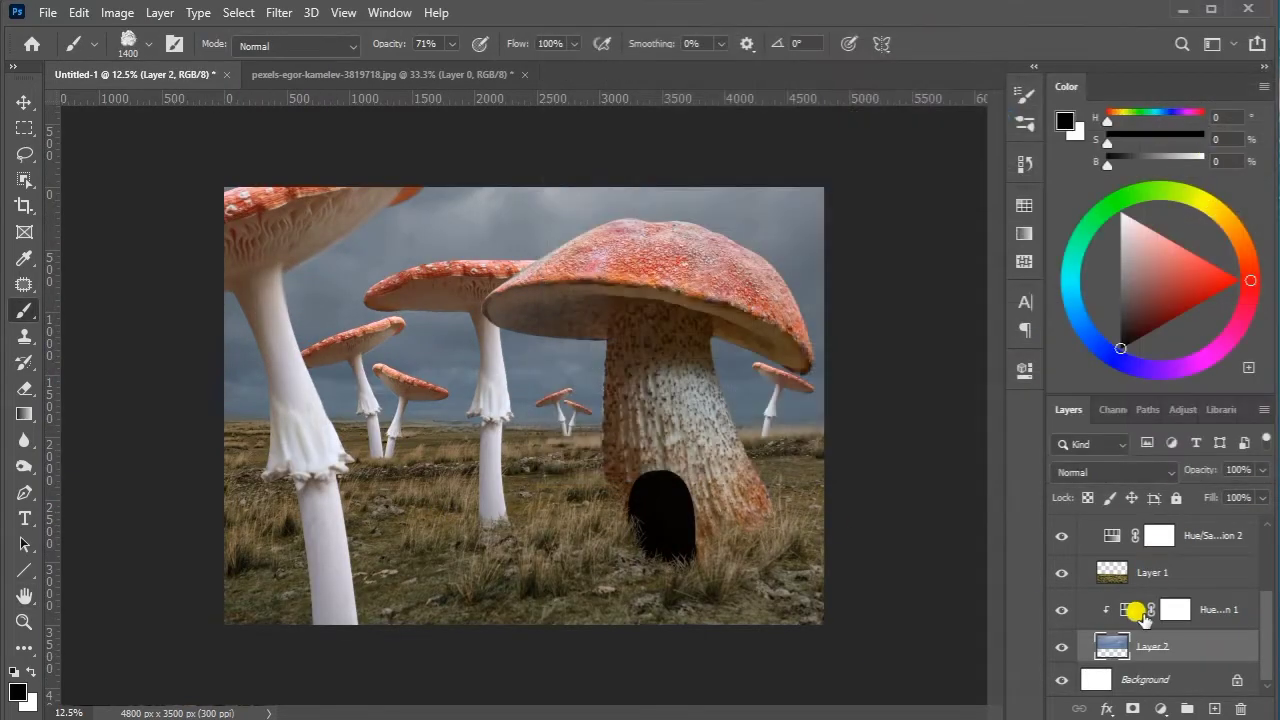
Set the sky's Hue/Saturation 1 to saturation -44 and lightness -20
double_click(1128, 609)
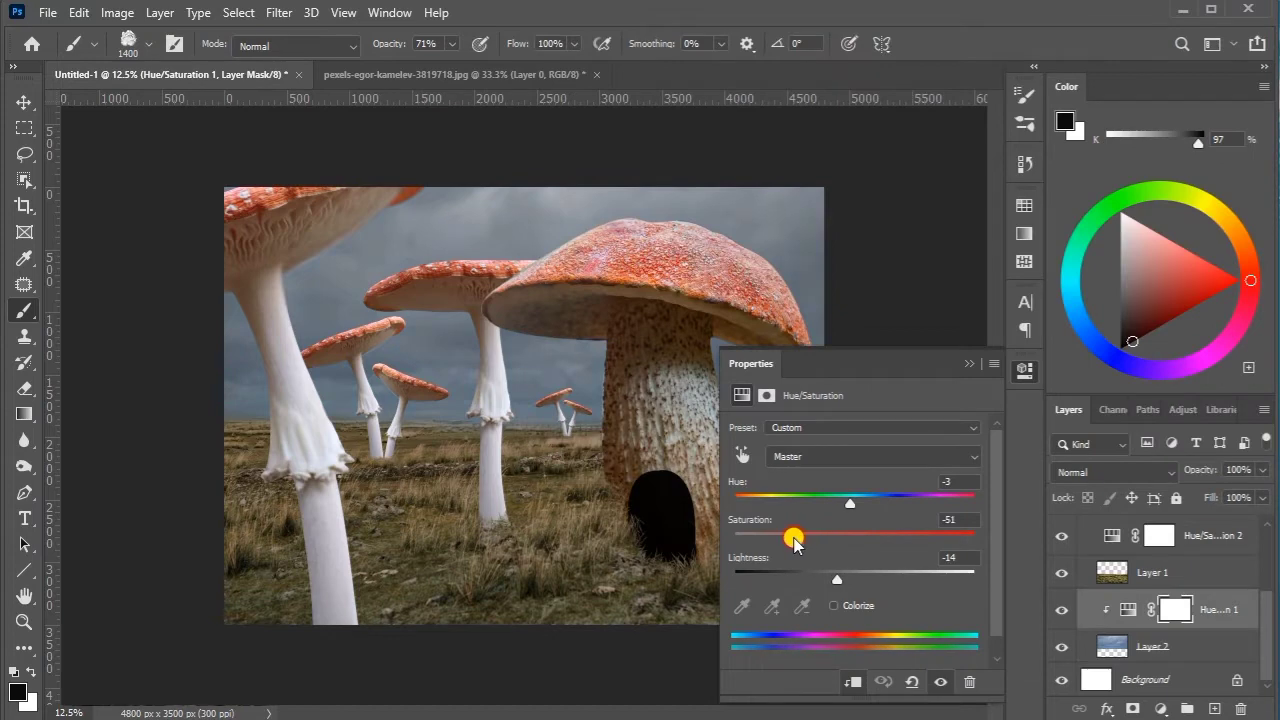
left_click_drag(793, 540, 801, 540)
left_click_drag(822, 580, 825, 582)
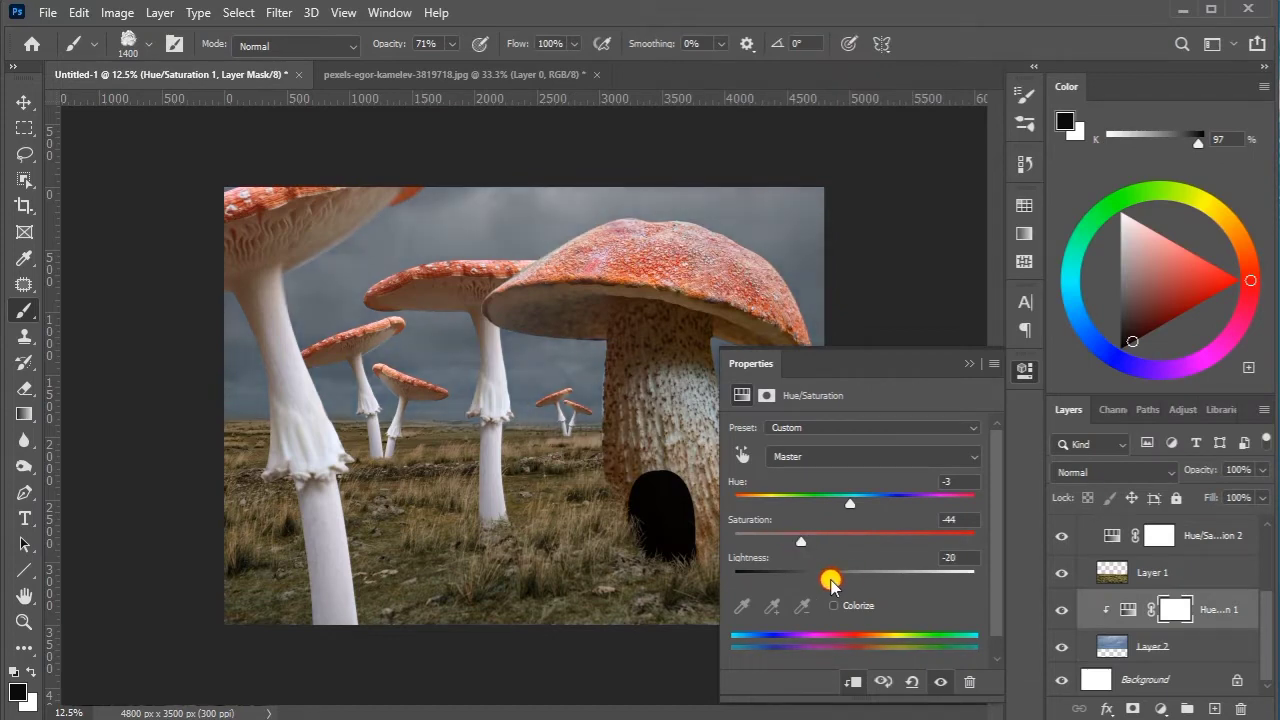
left_click(969, 365)
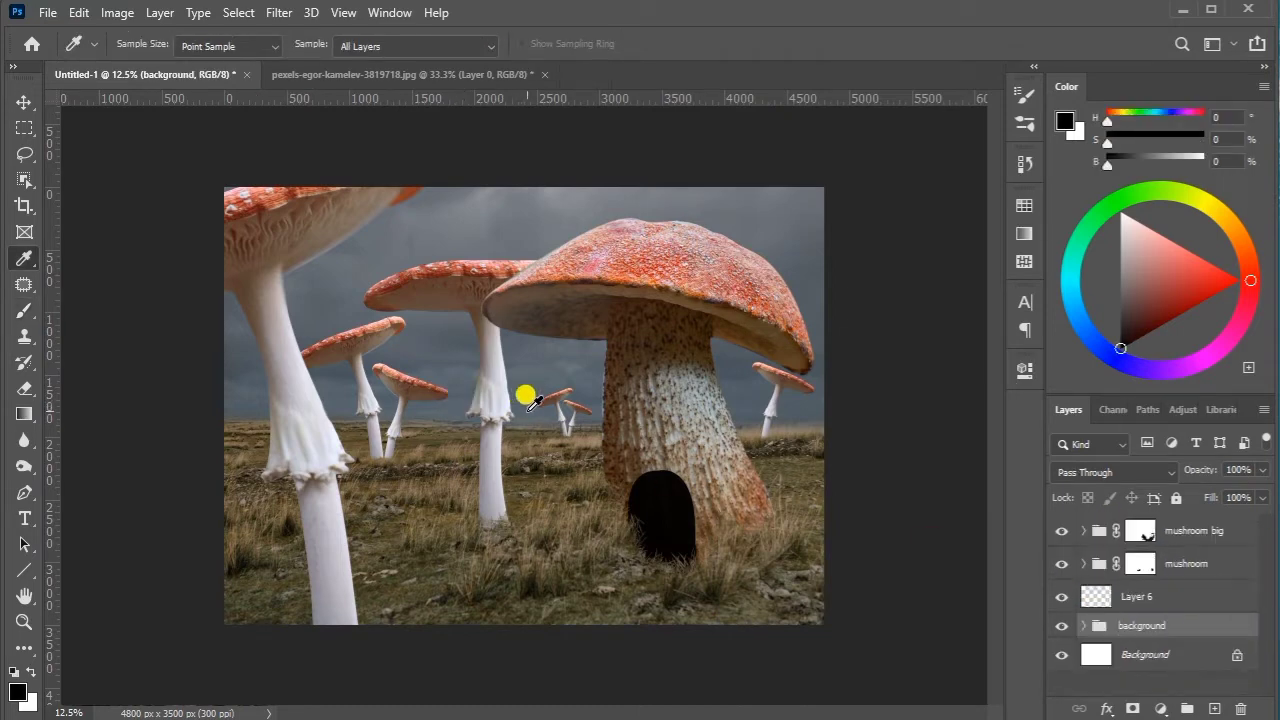
Paint sampled grey-blue haze on Layer 6 at 14% opacity, then target the mushroom group mask
left_click(528, 400)
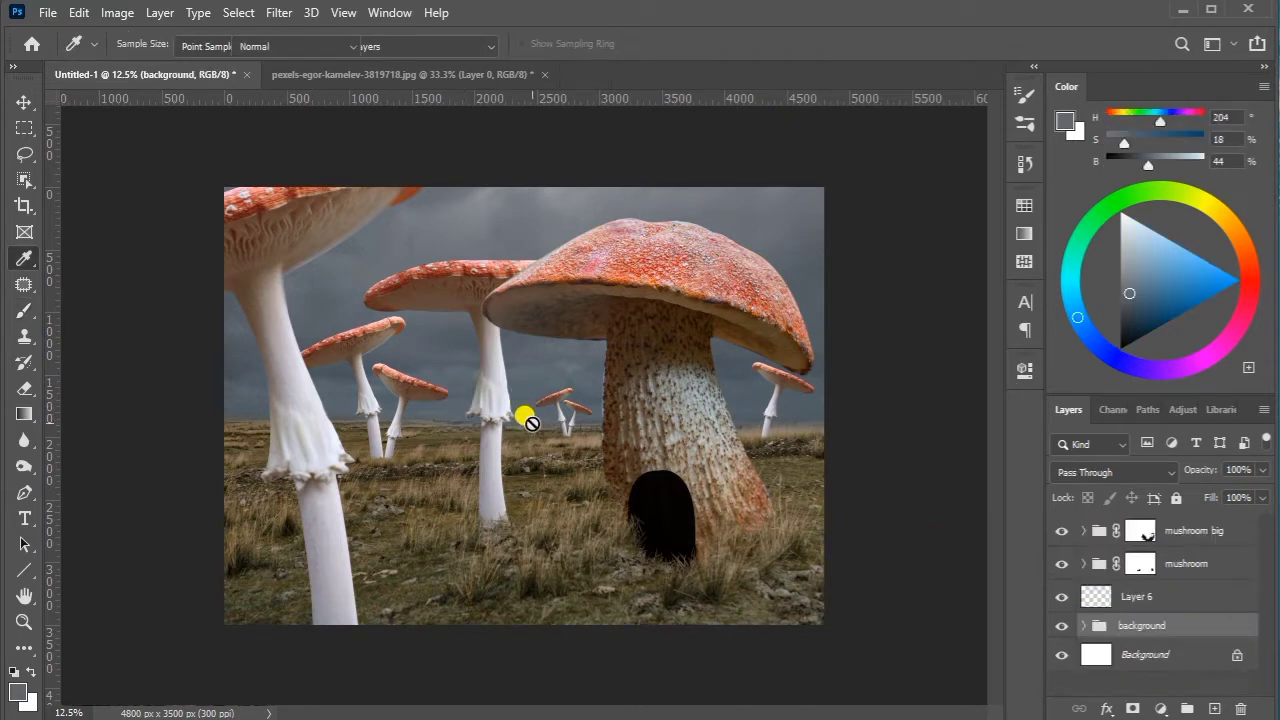
key("b")
left_click(1120, 596)
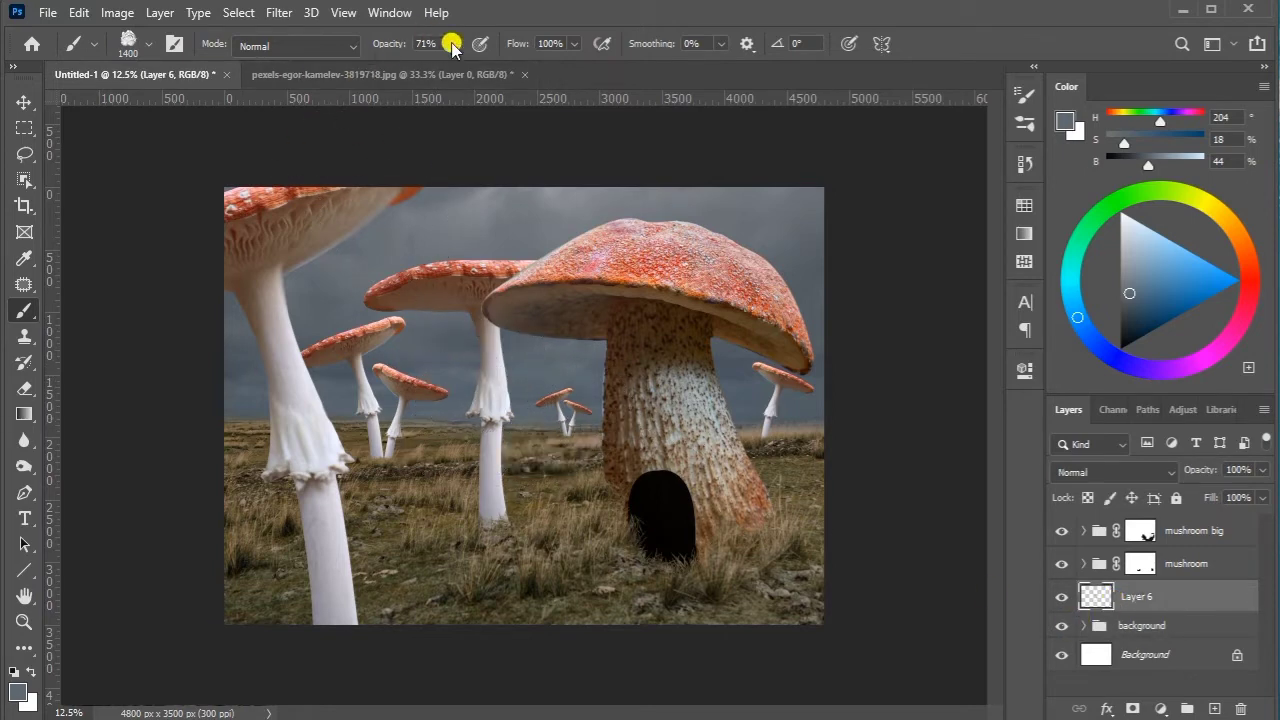
left_click_drag(450, 45, 400, 57)
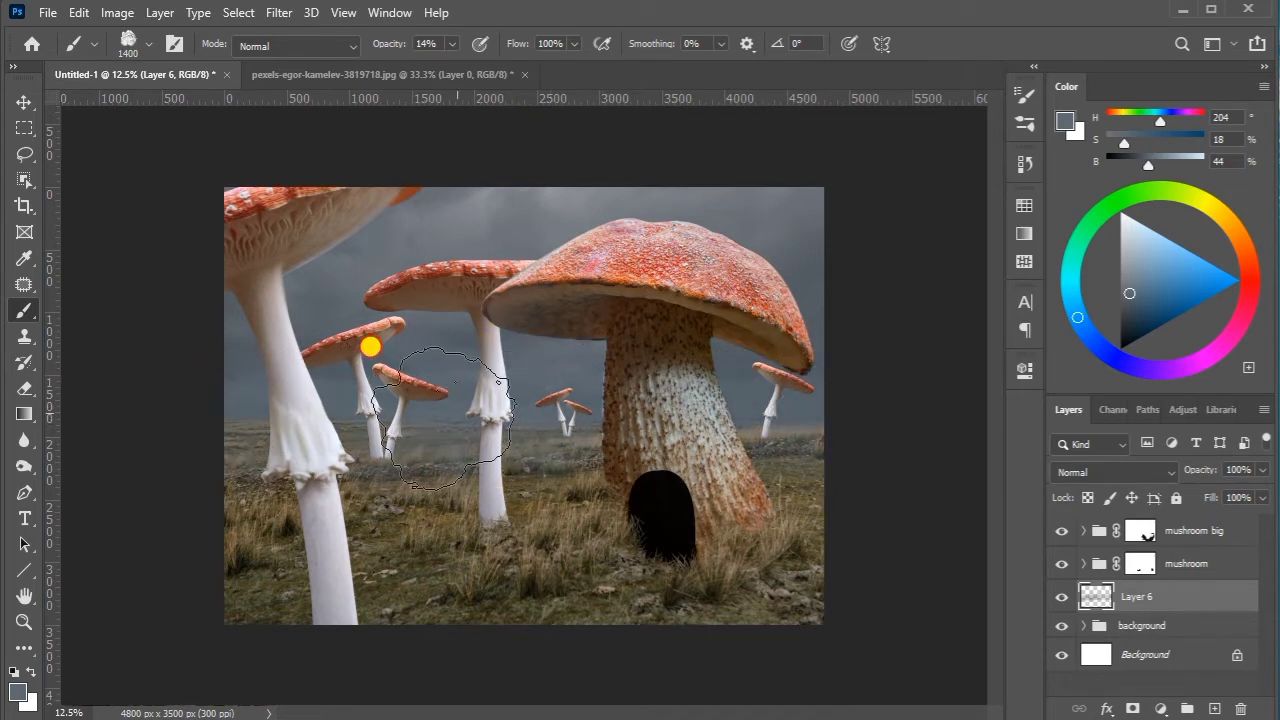
key("bracketleft")
key("bracketleft")
key("bracketleft")
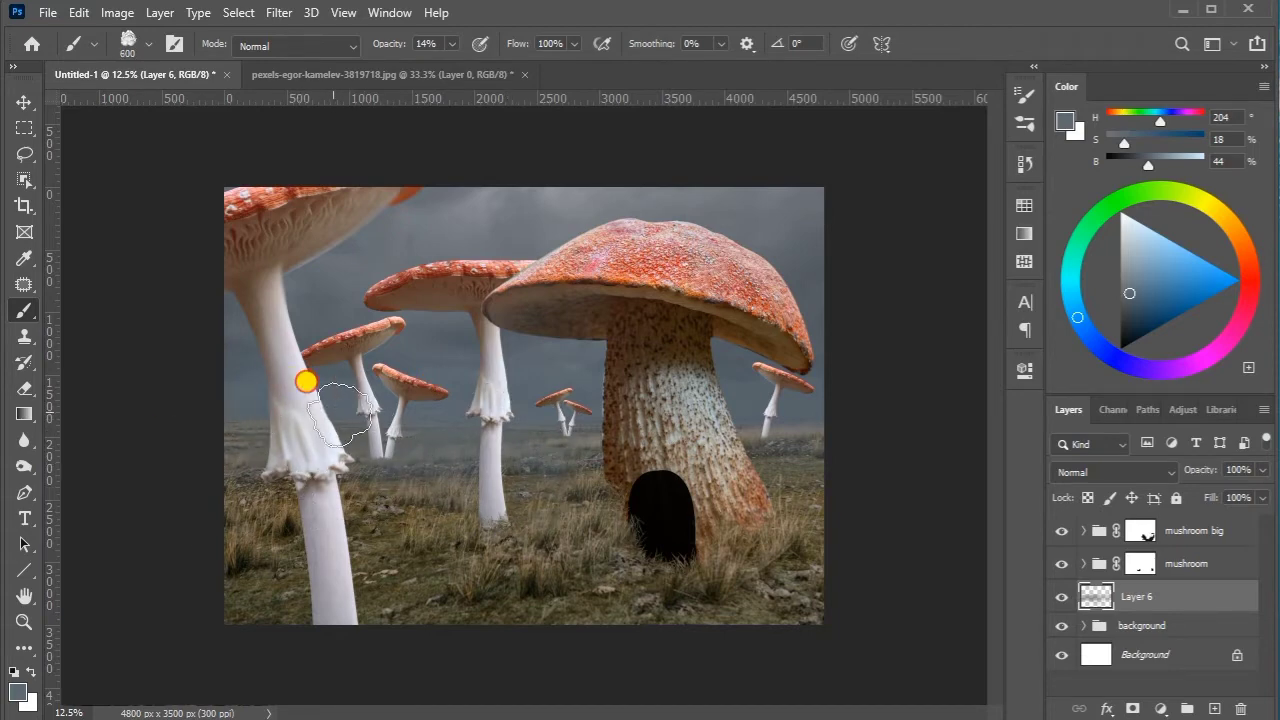
left_click(1140, 563)
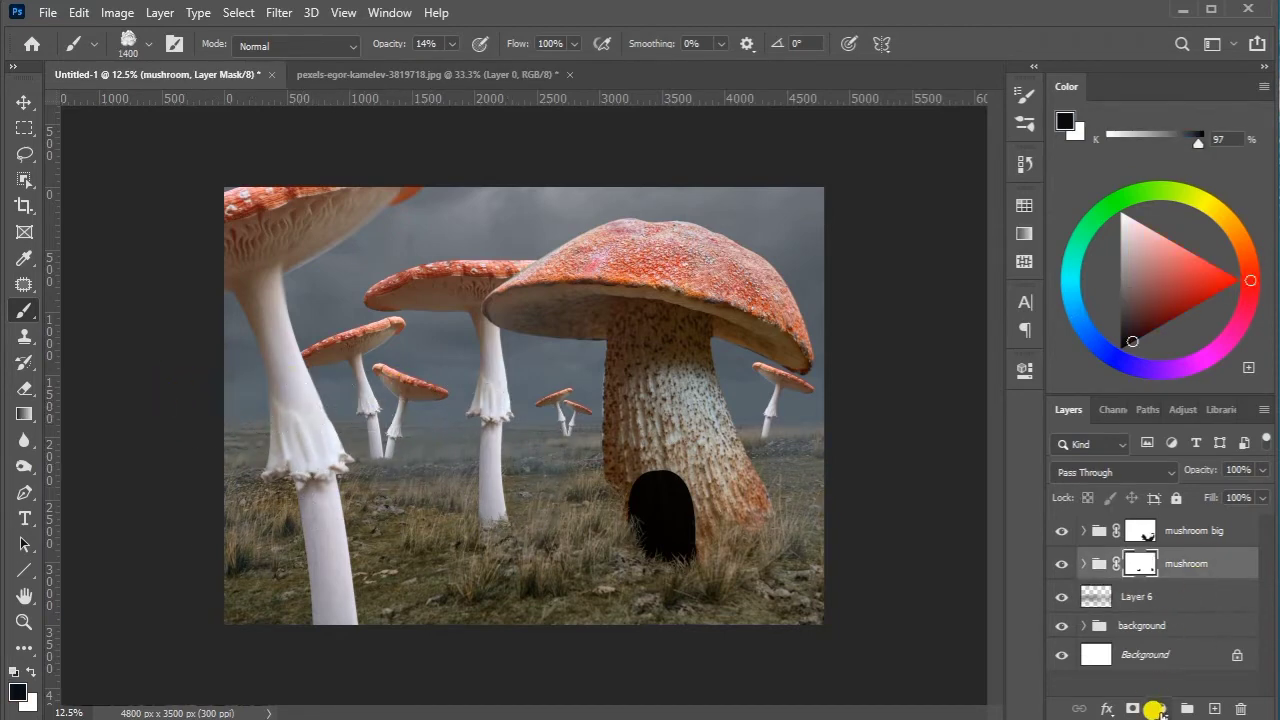
Add a clipped Exposure adjustment at -3.61 in the background group, with its mask inverted to black
left_click(1083, 625)
scroll(1130, 630, "down", 3)
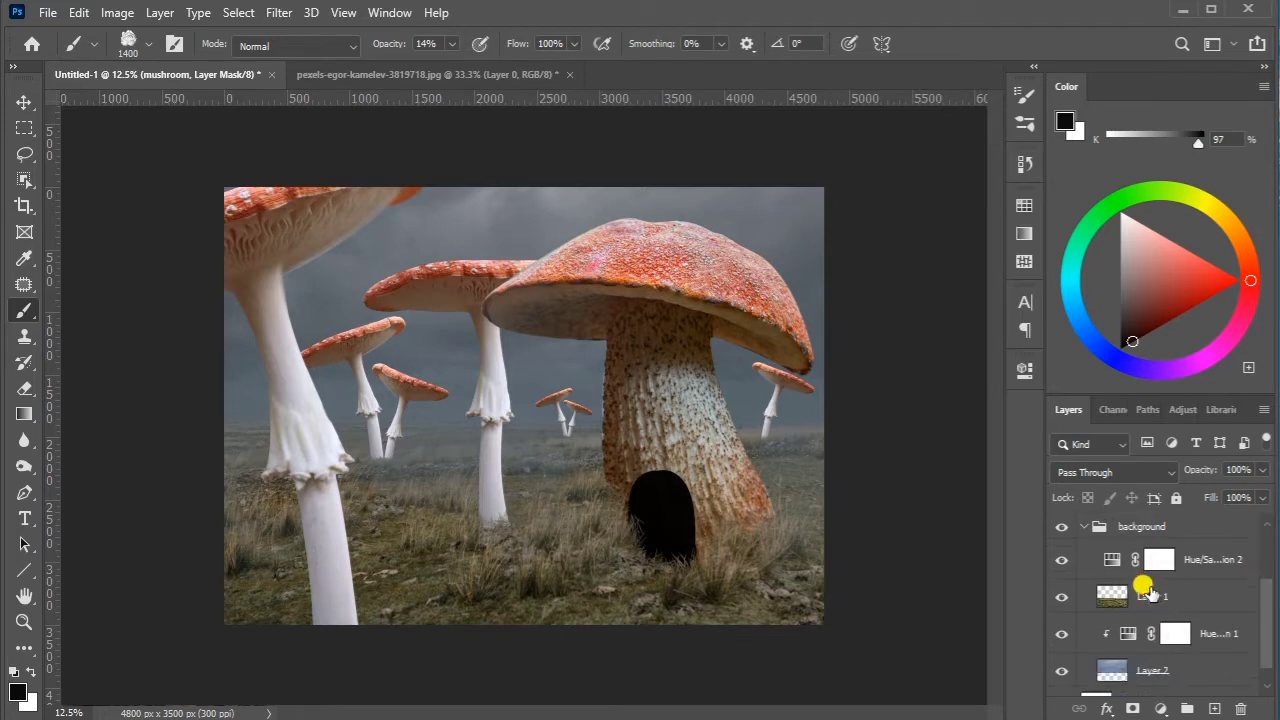
left_click(1200, 559)
left_click(1160, 708)
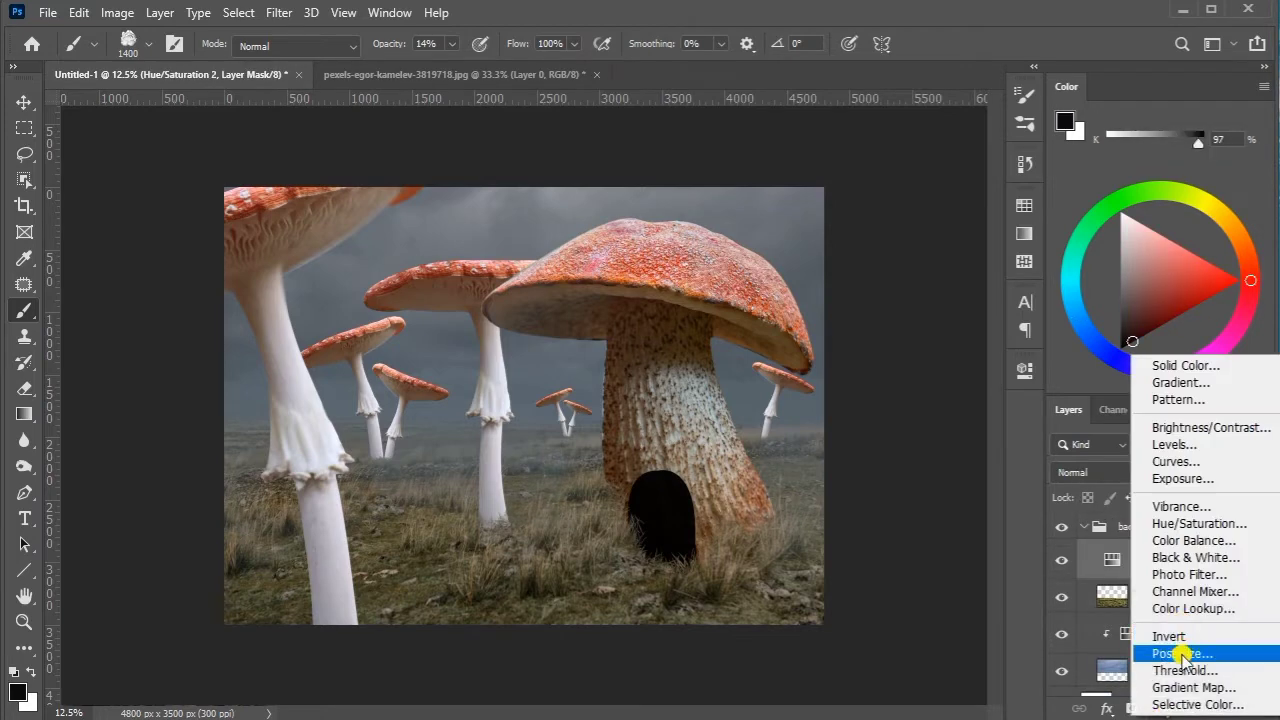
left_click(1183, 478)
left_click_drag(852, 470, 801, 482)
left_click(852, 681)
left_click(966, 368)
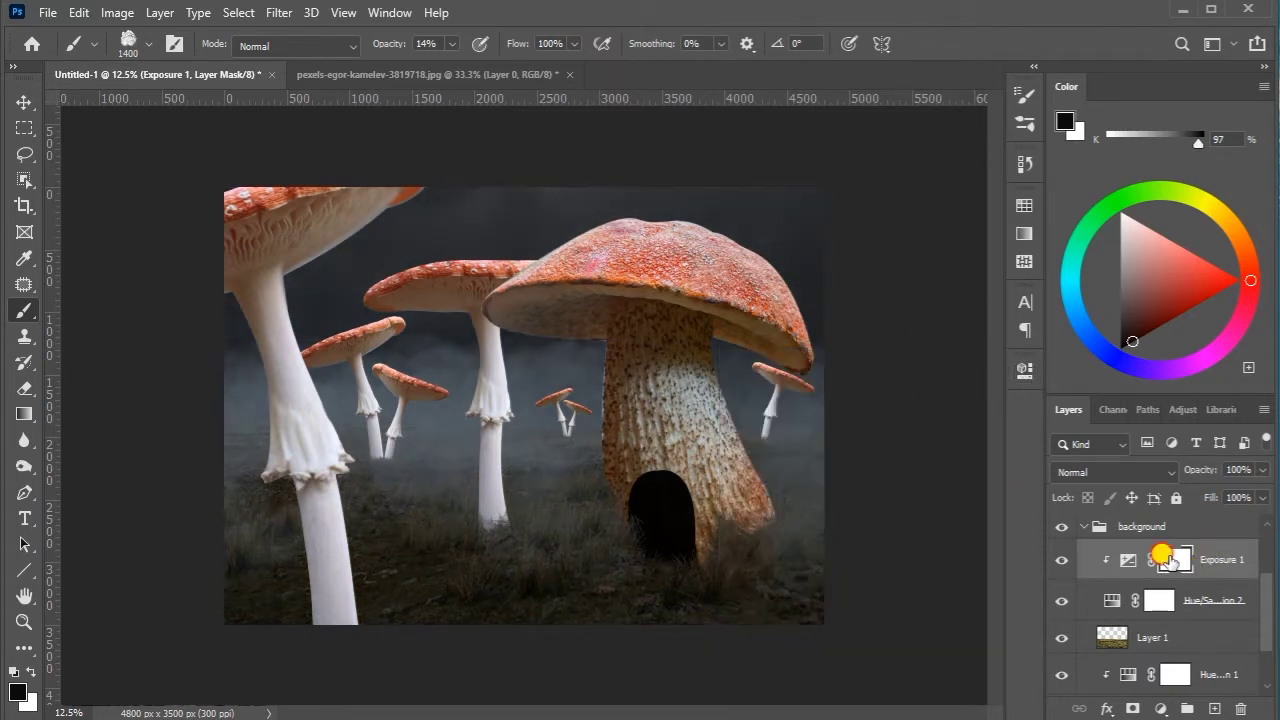
key("ctrl+i")
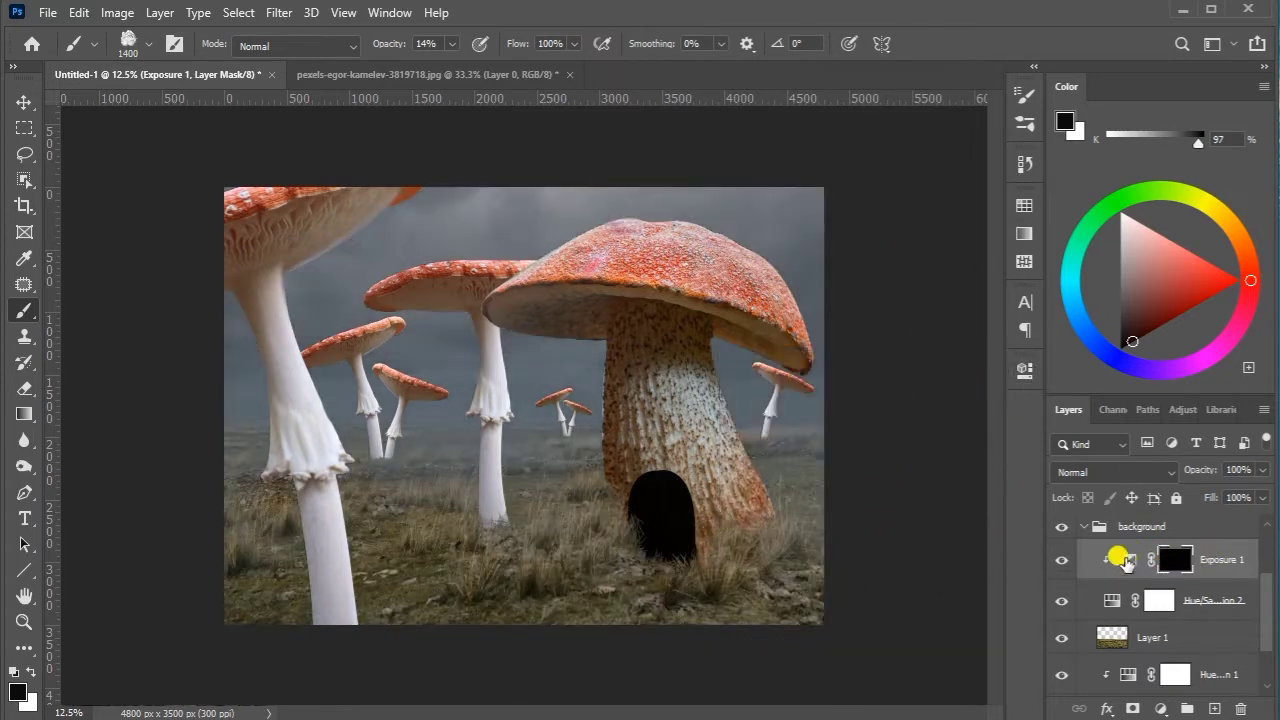
Paint white on the Exposure 1 mask with a 400–500 px Soft Round Pressure Opacity and Flow brush along the lower grass
left_click(1025, 124)
scroll(997, 288, "down", 3)
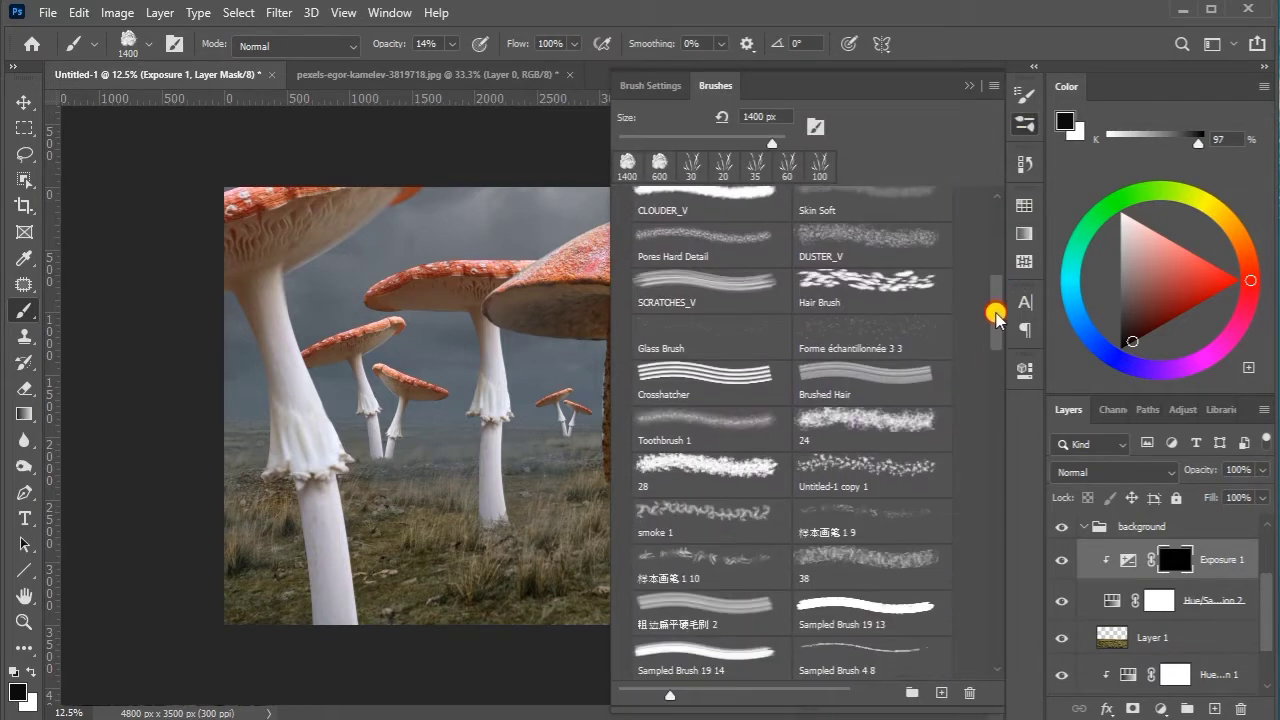
scroll(997, 294, "up", 5)
left_click(725, 260)
left_click(968, 86)
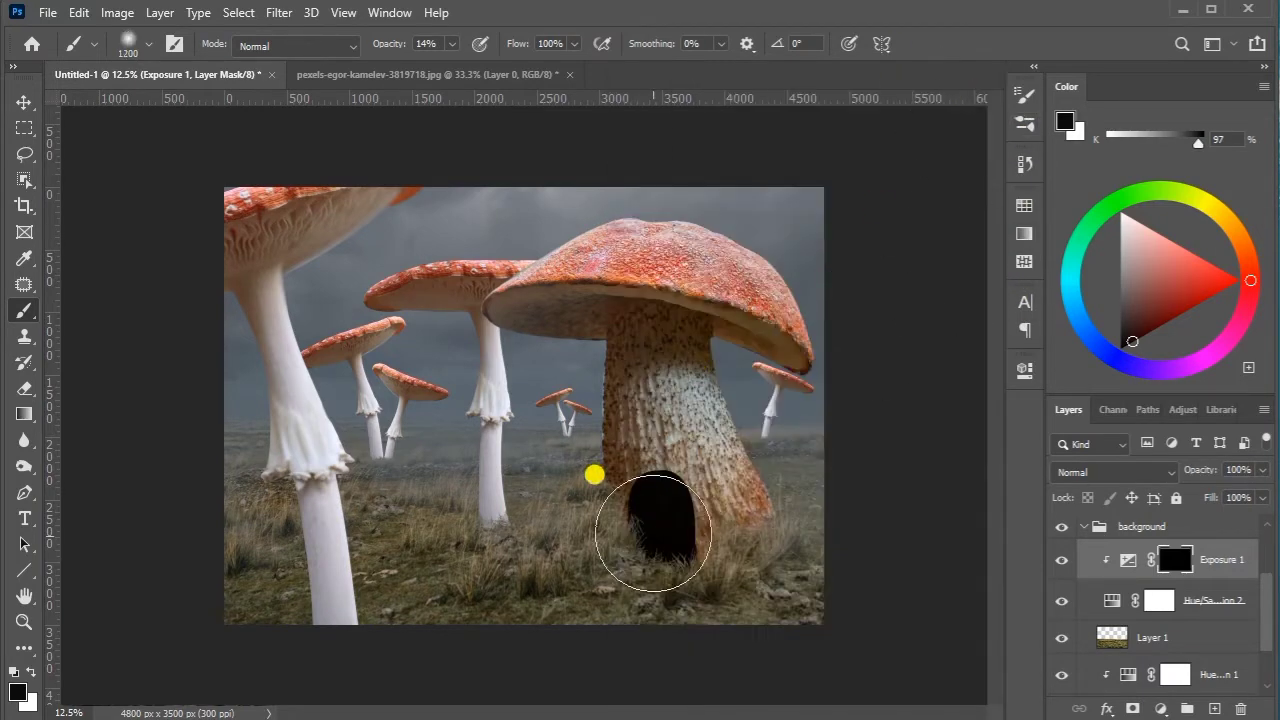
key("bracketleft")
key("bracketleft")
key("bracketleft")
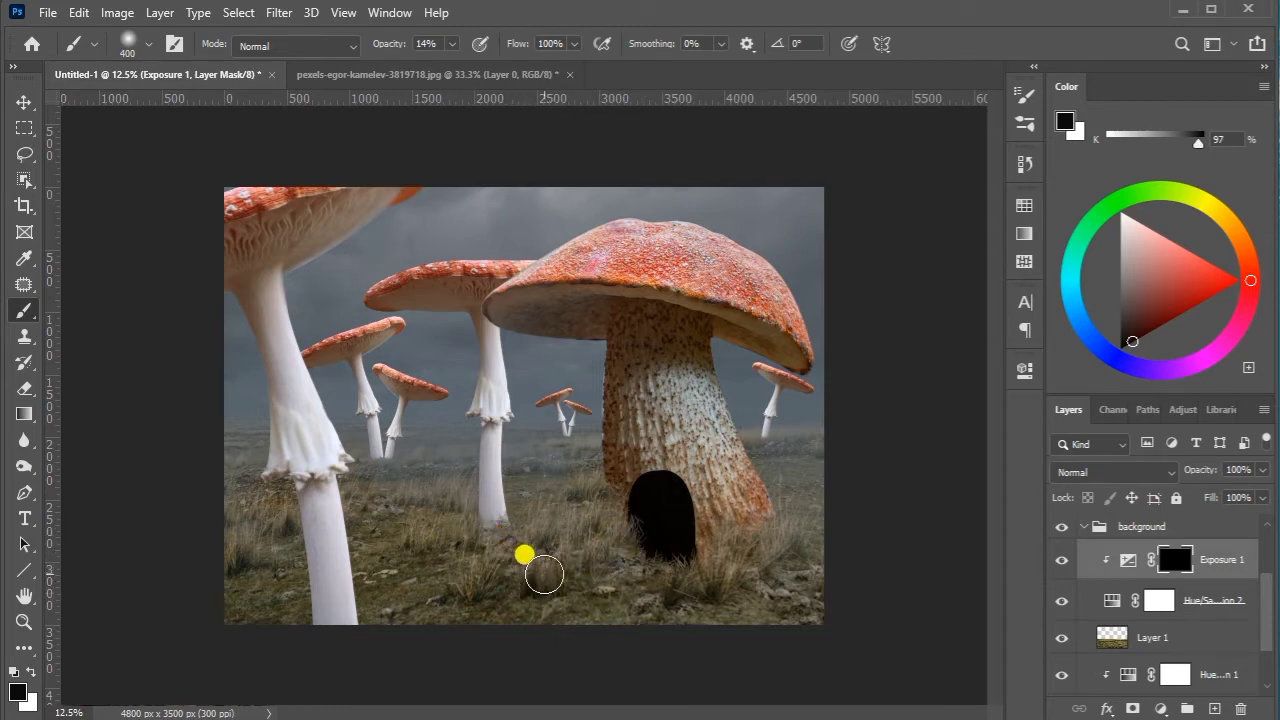
key("x")
mouse_move(651, 565)
left_mouse_down()
mouse_move(460, 540)
mouse_move(491, 531)
mouse_move(371, 471)
mouse_move(384, 473)
left_mouse_up()
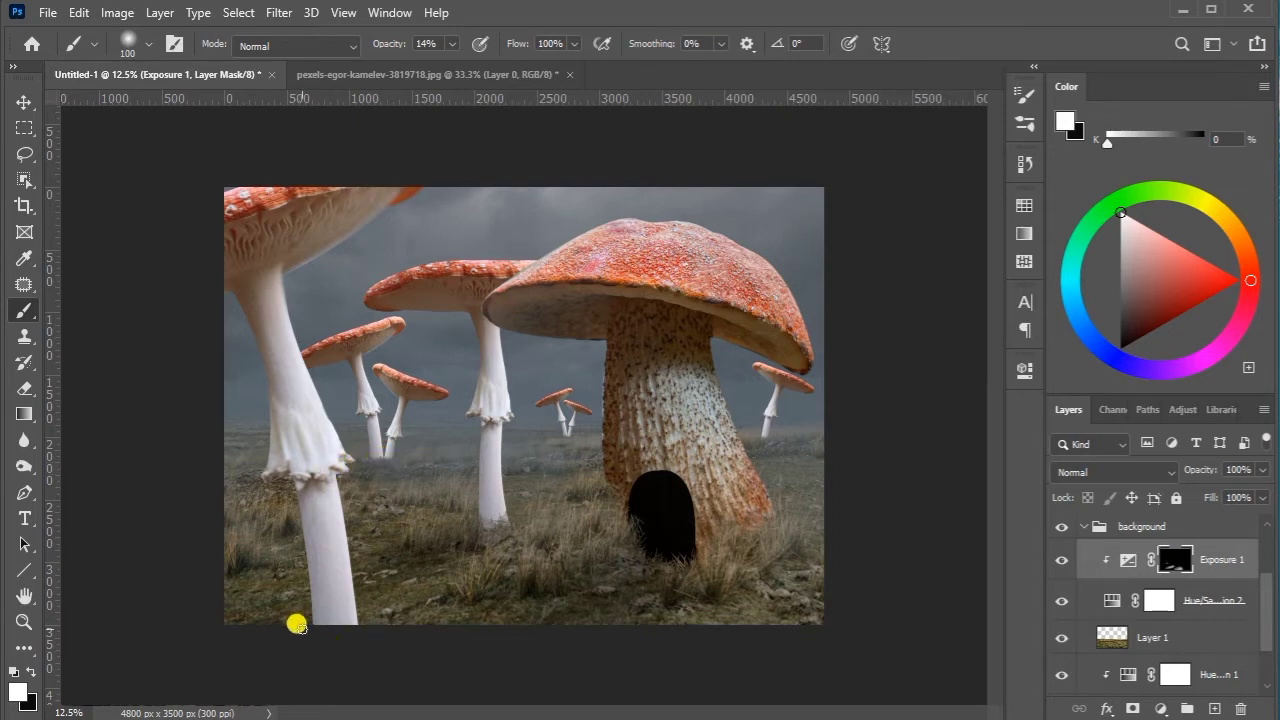
key("bracketright")
key("bracketright")
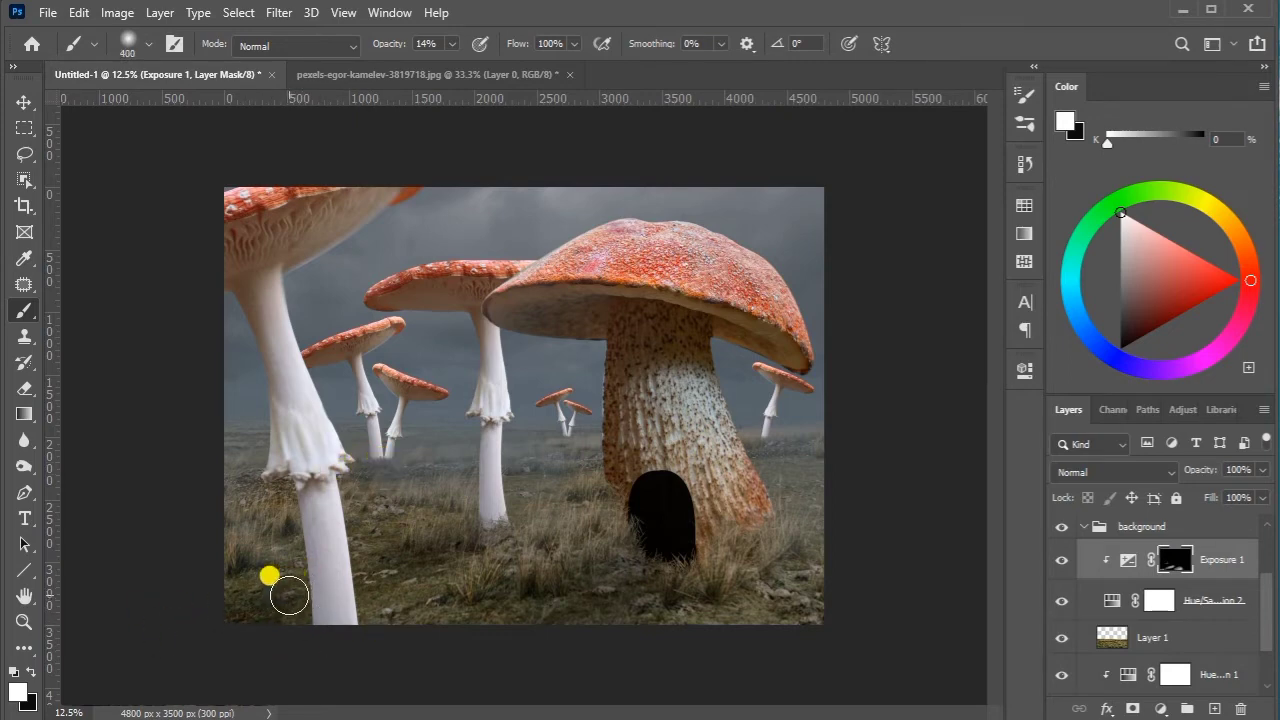
key("bracketleft")
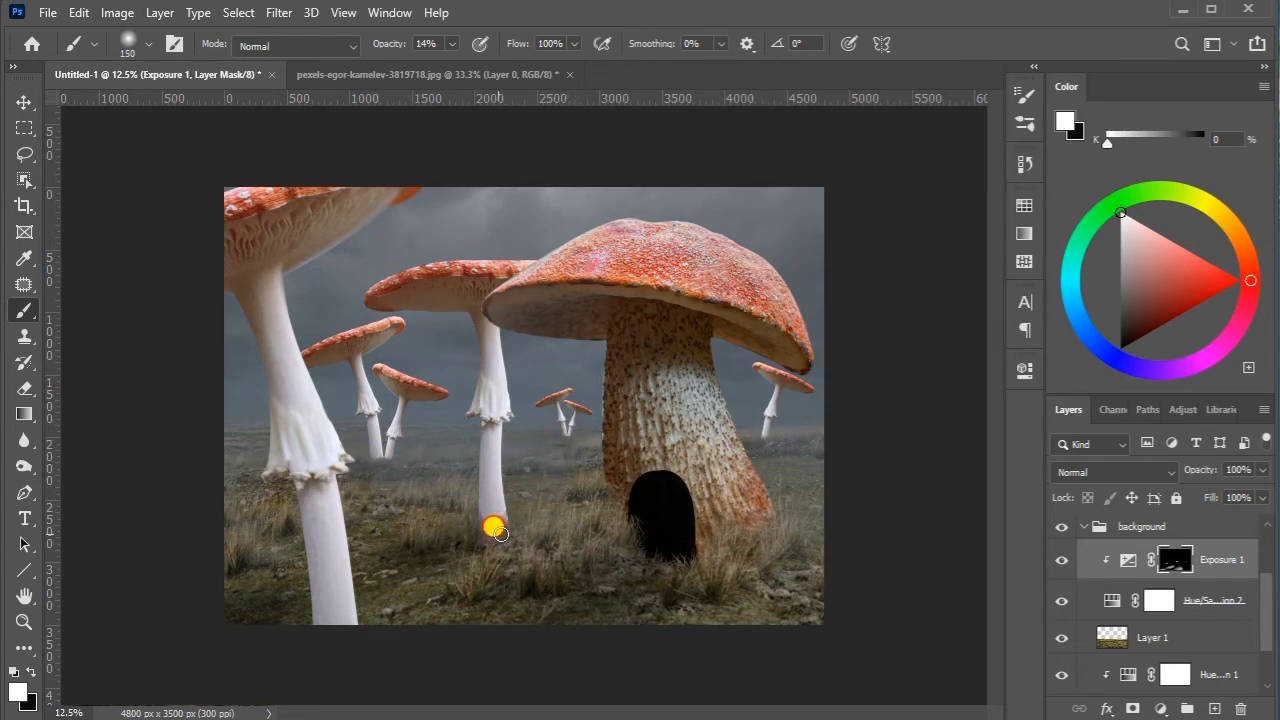
key("bracketright")
key("bracketright")
key("bracketright")
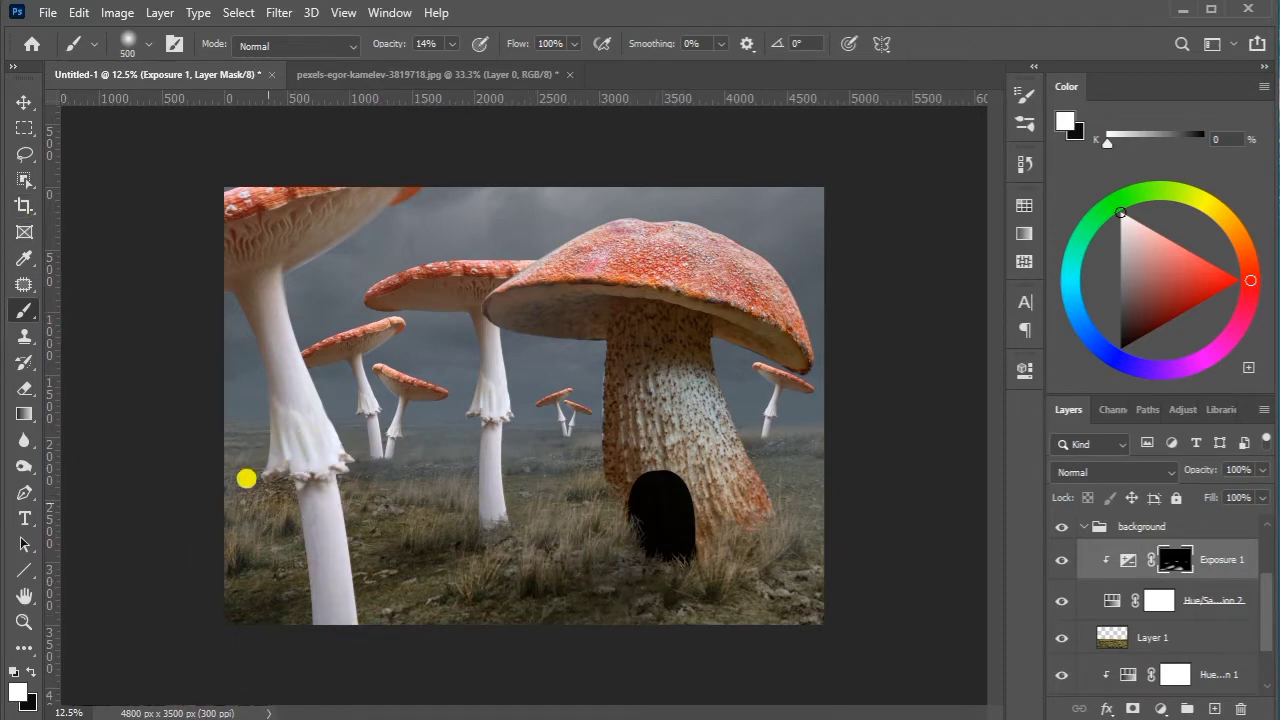
scroll(1088, 537, "up", 3)
Clip a Hue/Saturation layer to the mushroom group with hue -8, saturation -27, lightness -12
left_click(1095, 625)
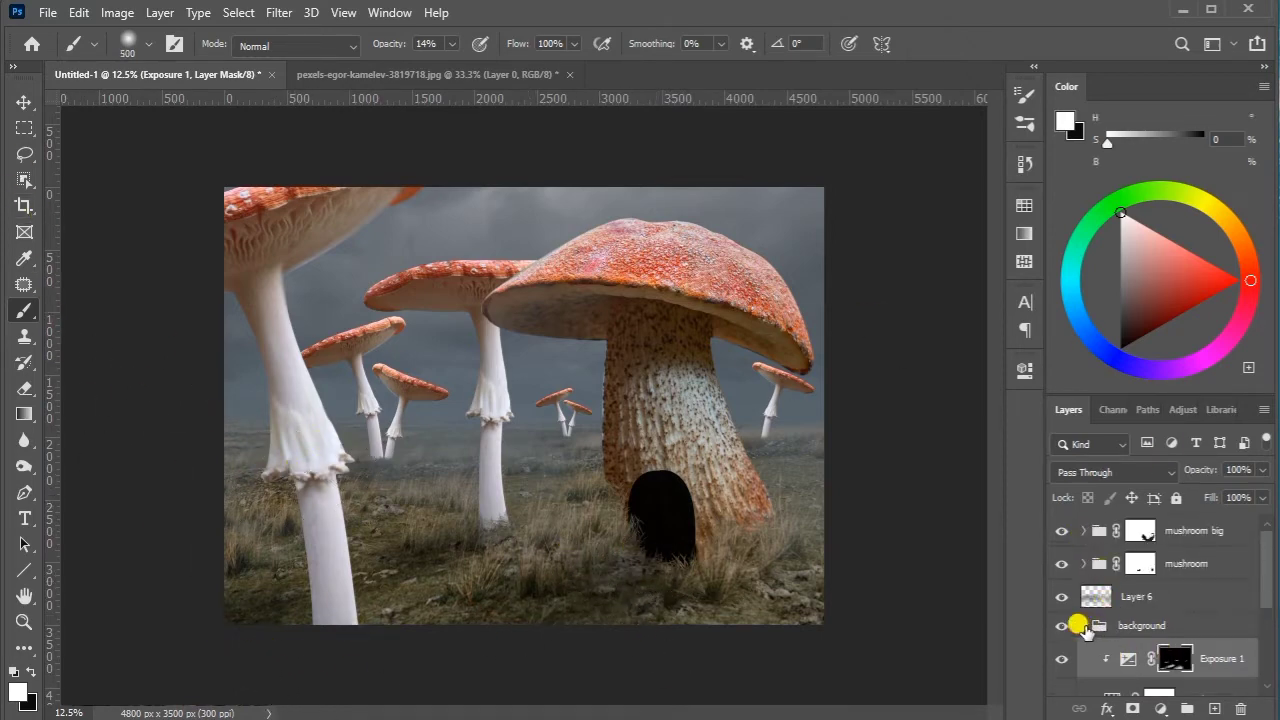
left_click(1190, 563)
left_click(1160, 708)
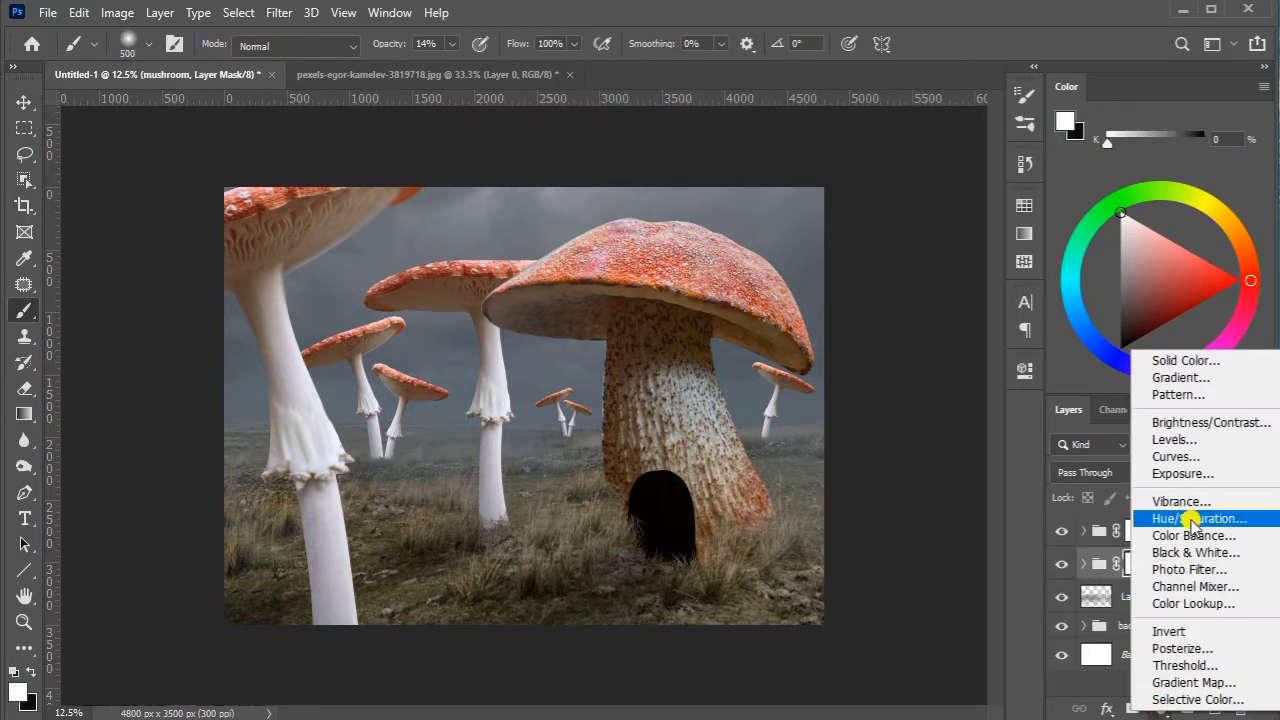
left_click(1190, 517)
left_click(853, 681)
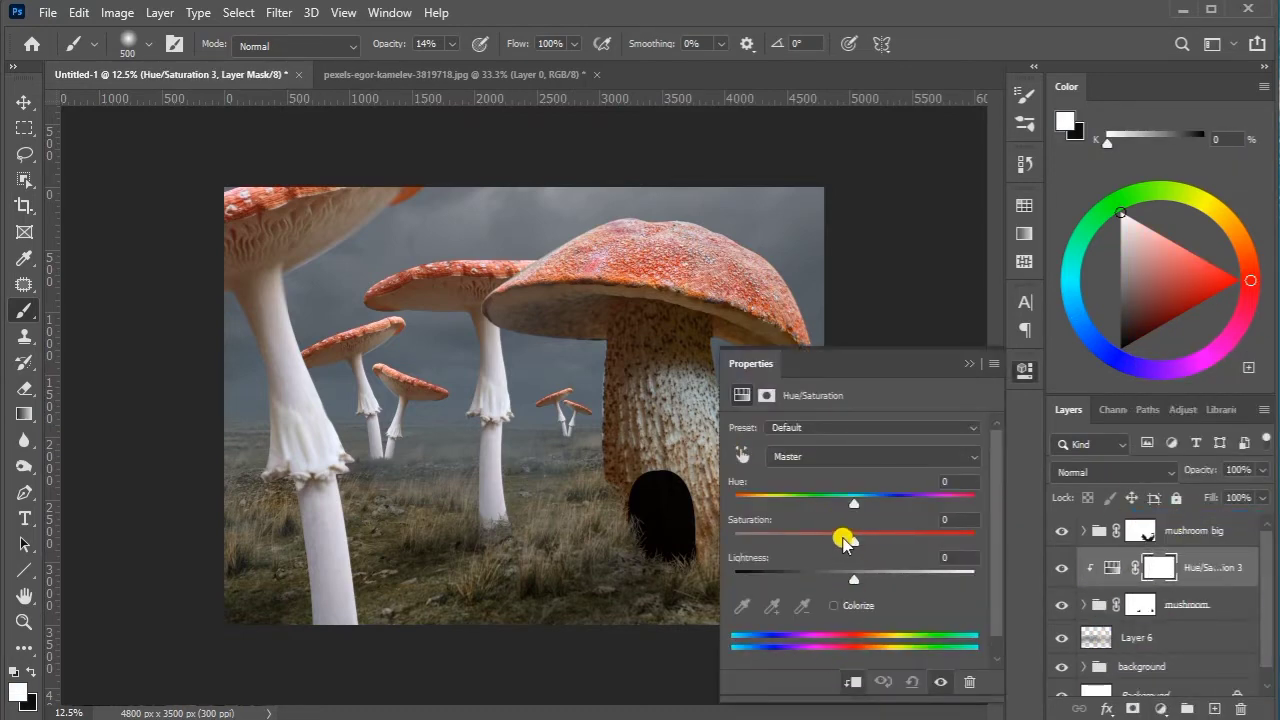
left_click_drag(853, 541, 822, 543)
left_click_drag(853, 503, 845, 508)
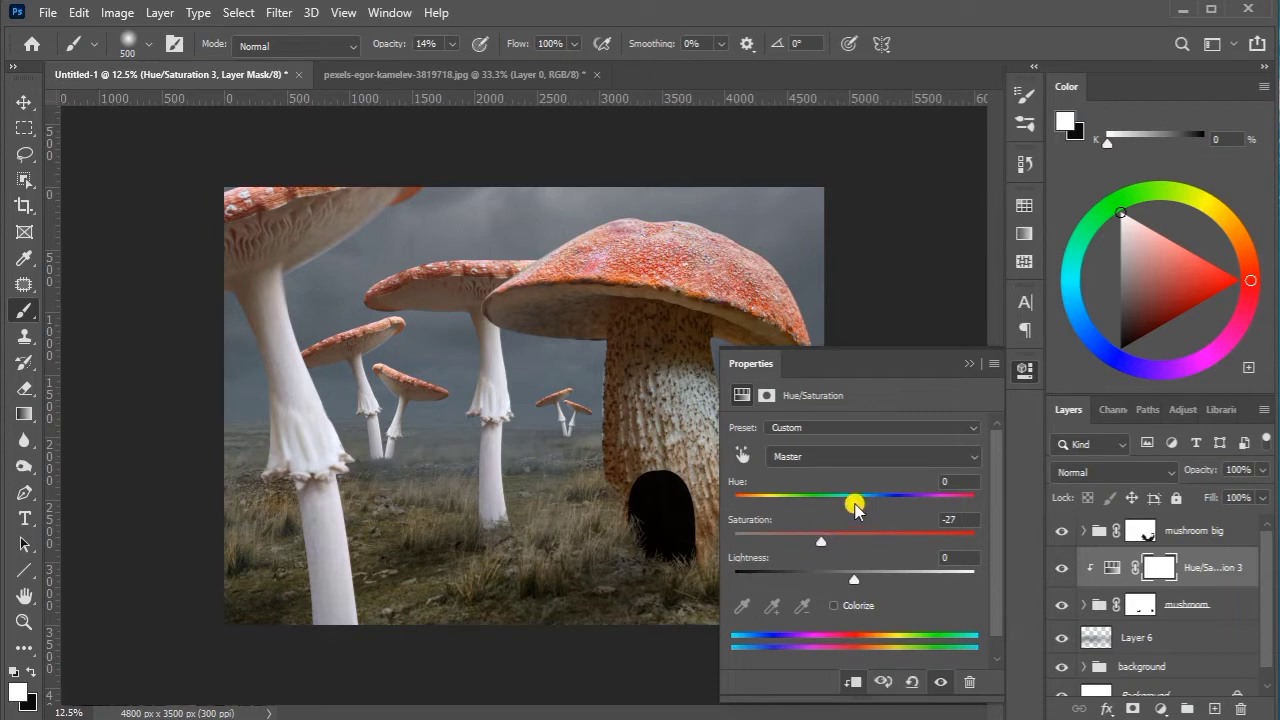
left_click_drag(853, 578, 843, 578)
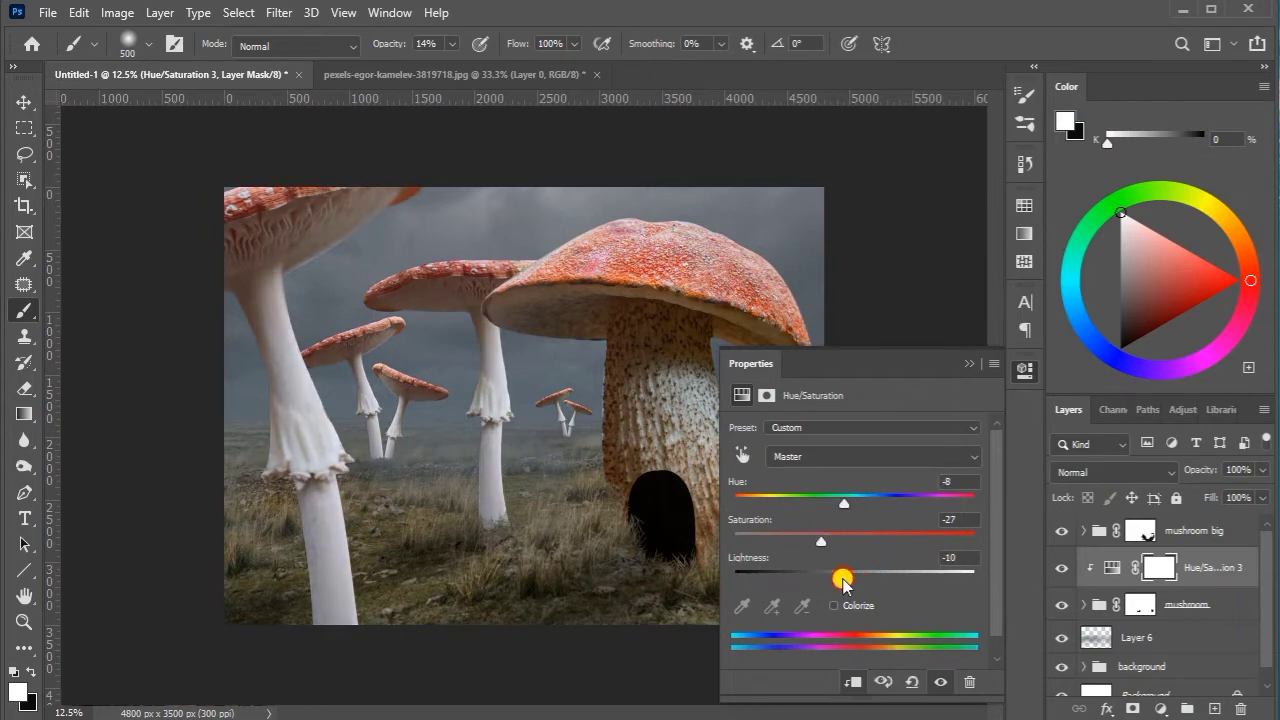
left_click(968, 363)
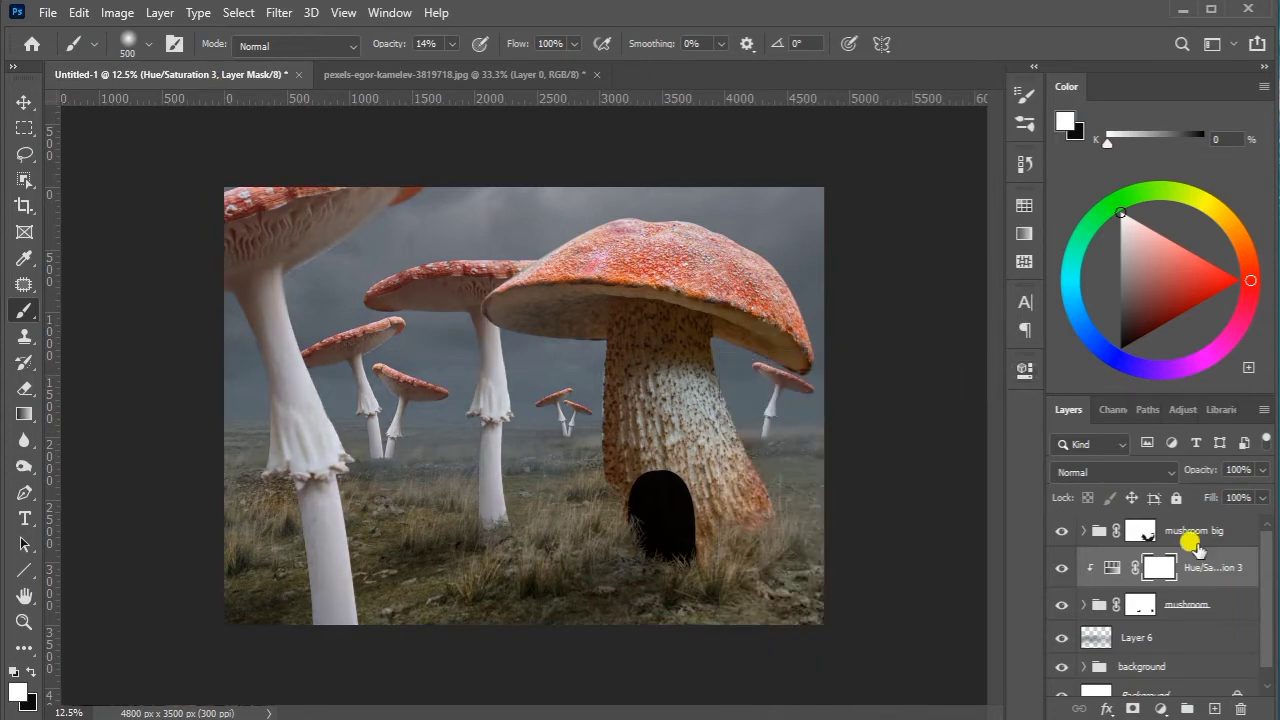
left_click(1157, 710)
Add a clipped Exposure 2 layer at -1.72 and invert its mask to black
left_click(1177, 529)
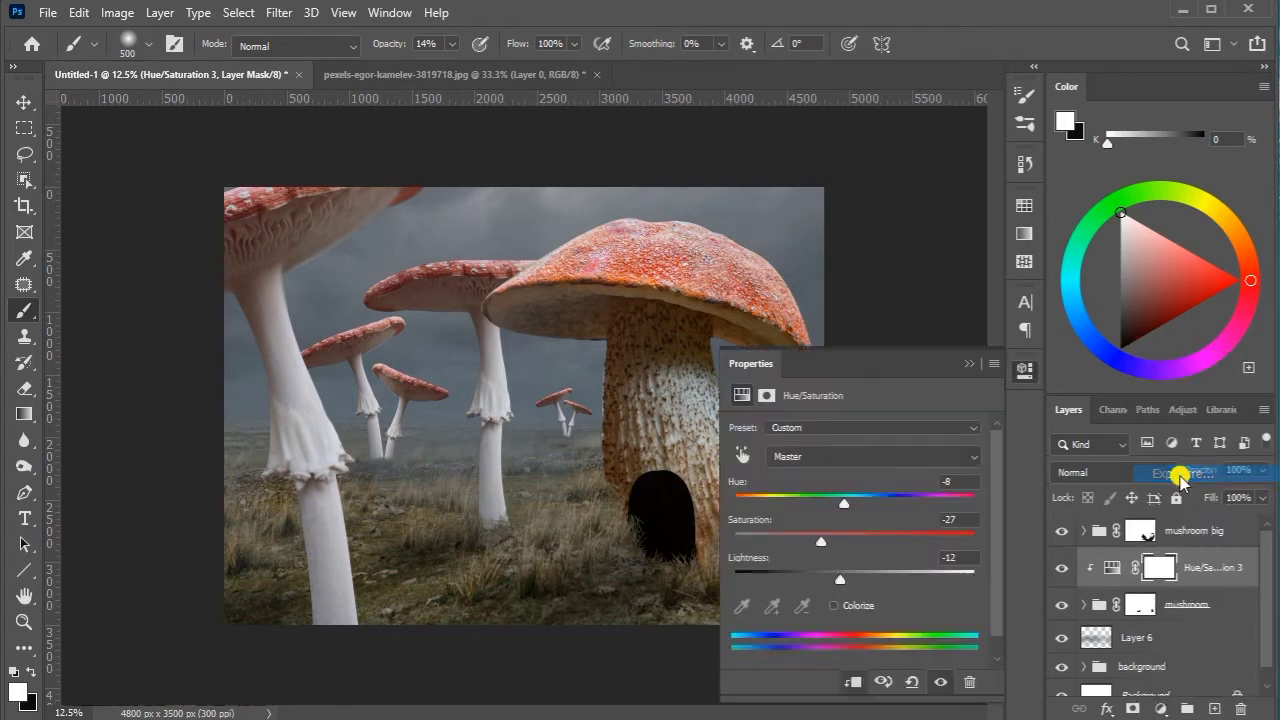
left_click_drag(854, 468, 816, 480)
left_click(853, 681)
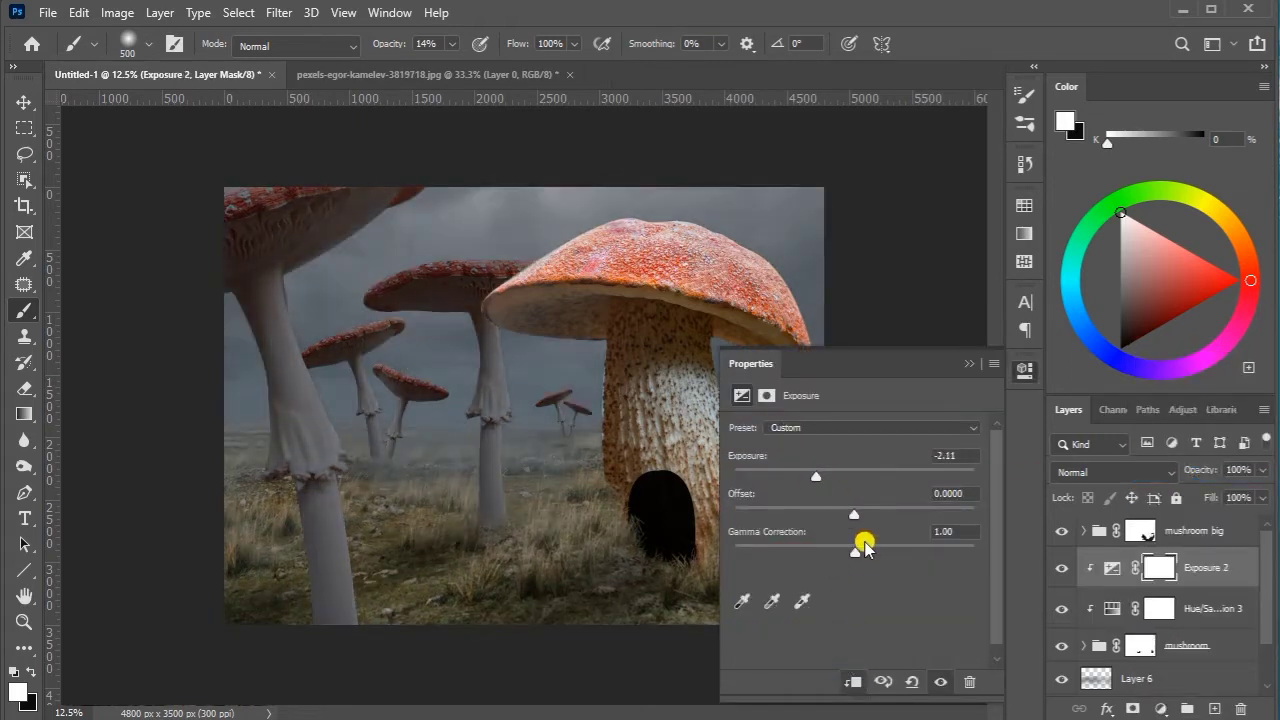
left_click(967, 365)
double_click(1108, 608)
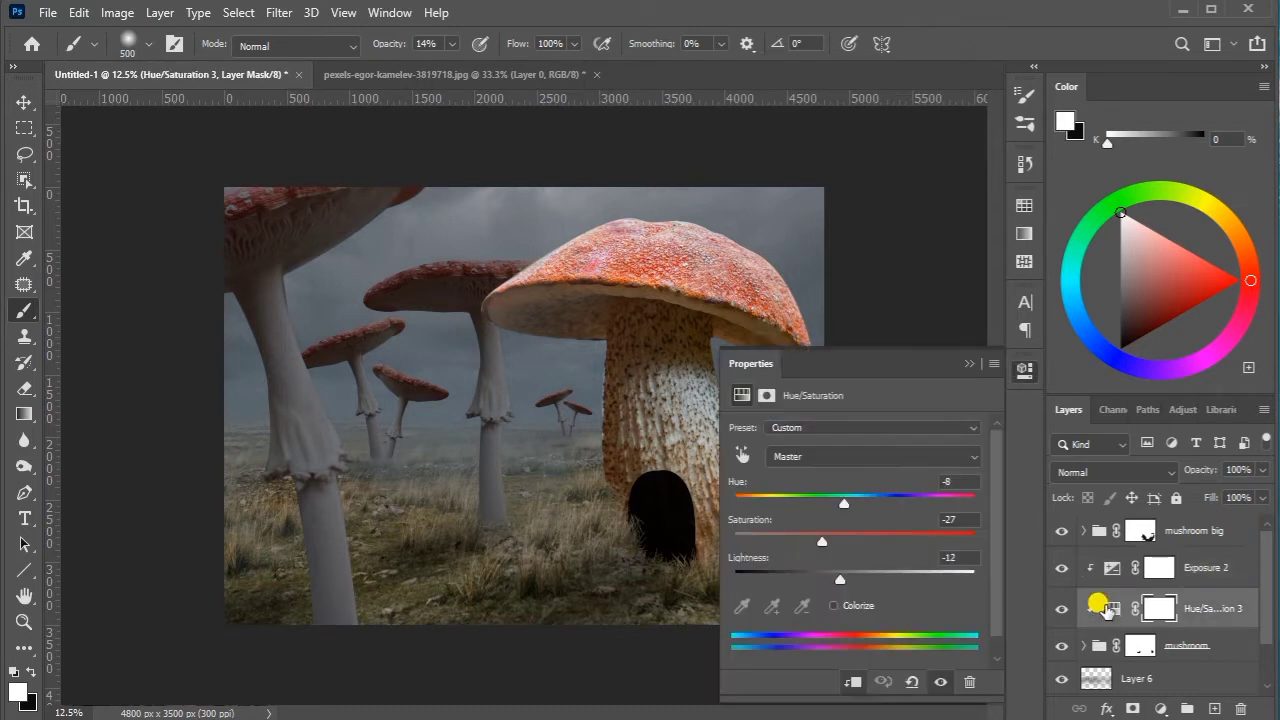
left_click(969, 366)
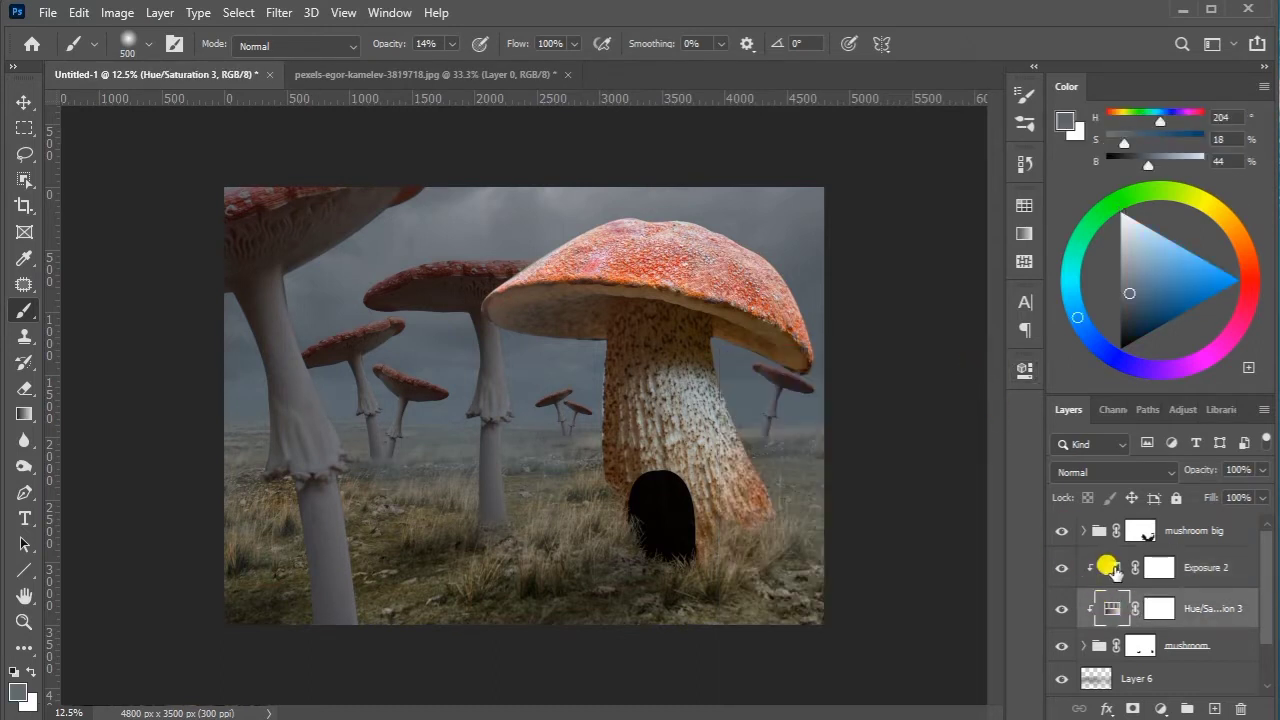
left_click(1157, 566)
key("ctrl+i")
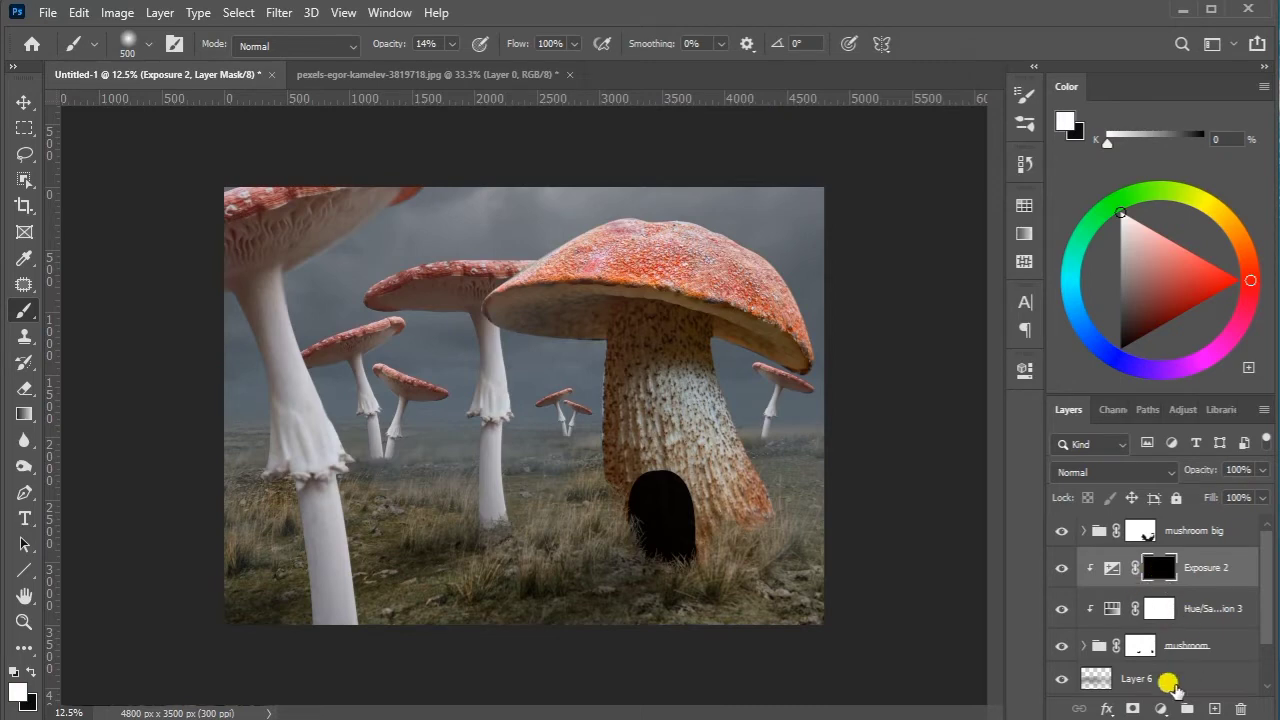
Add a clipped Exposure 3 layer at +1.72 and invert its mask to black
left_click(1160, 708)
left_click(1171, 466)
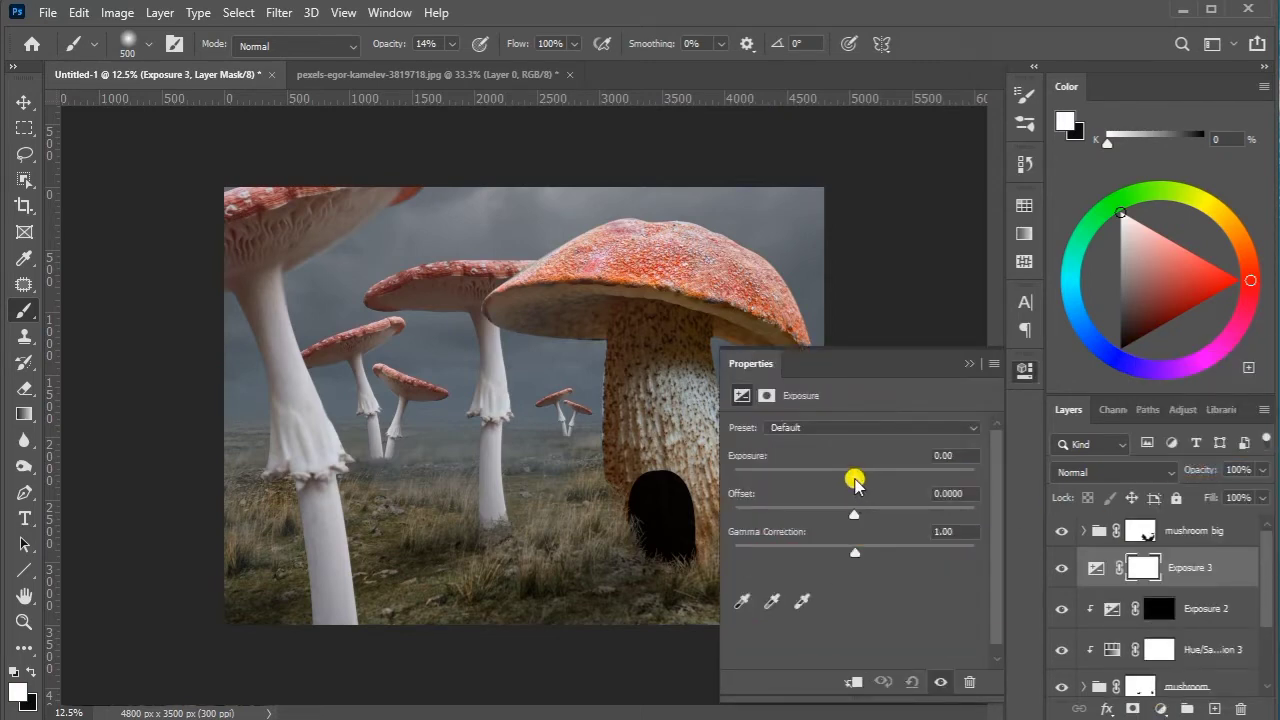
left_click_drag(860, 478, 887, 478)
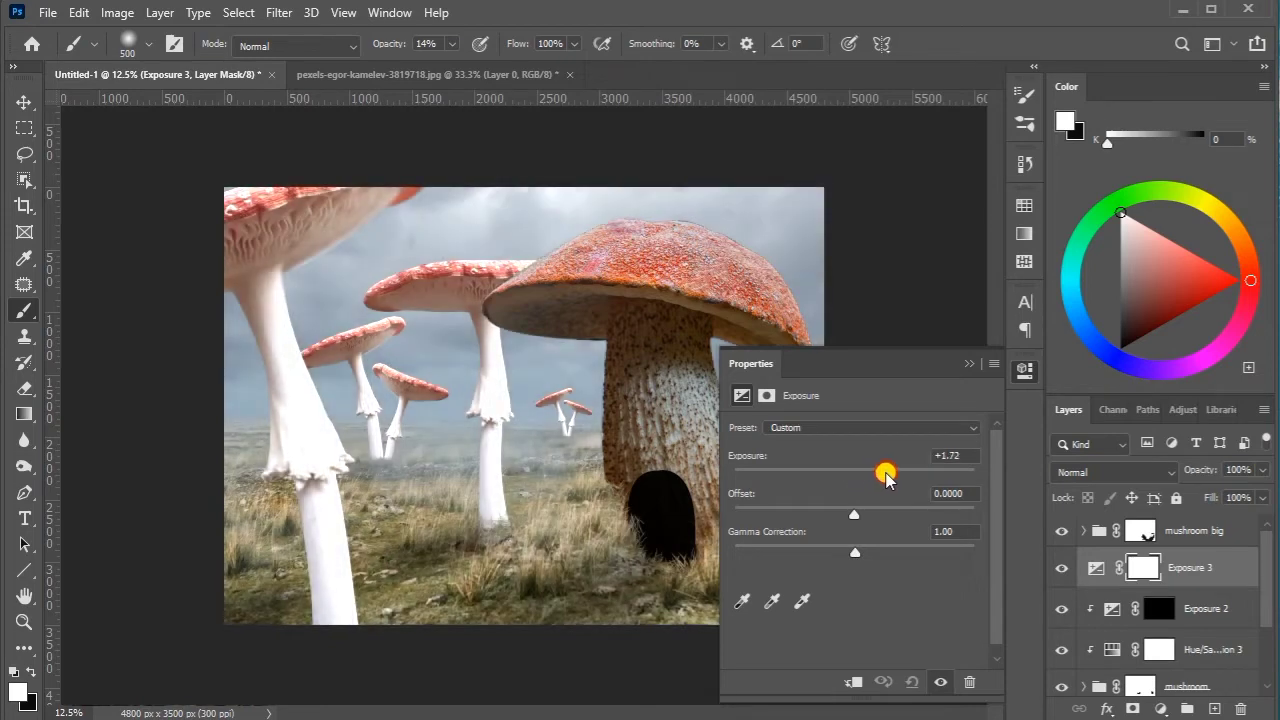
left_click(963, 368)
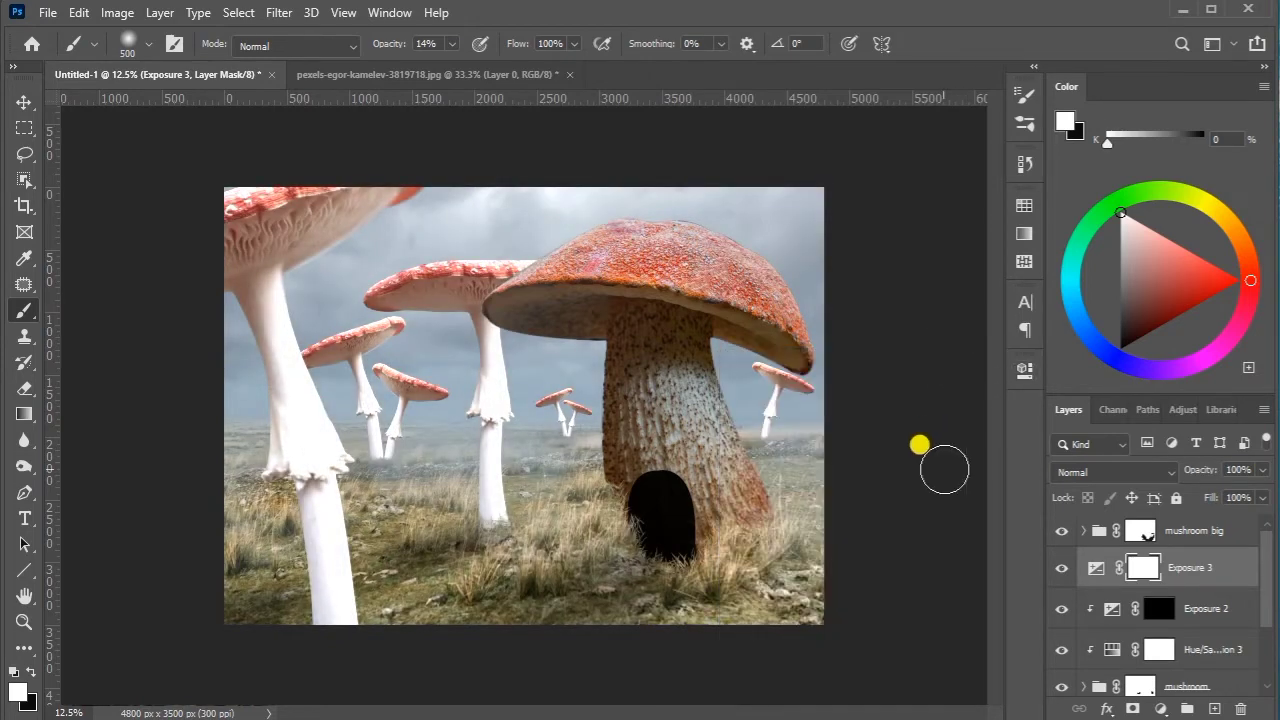
left_click(1096, 567)
left_click(856, 678)
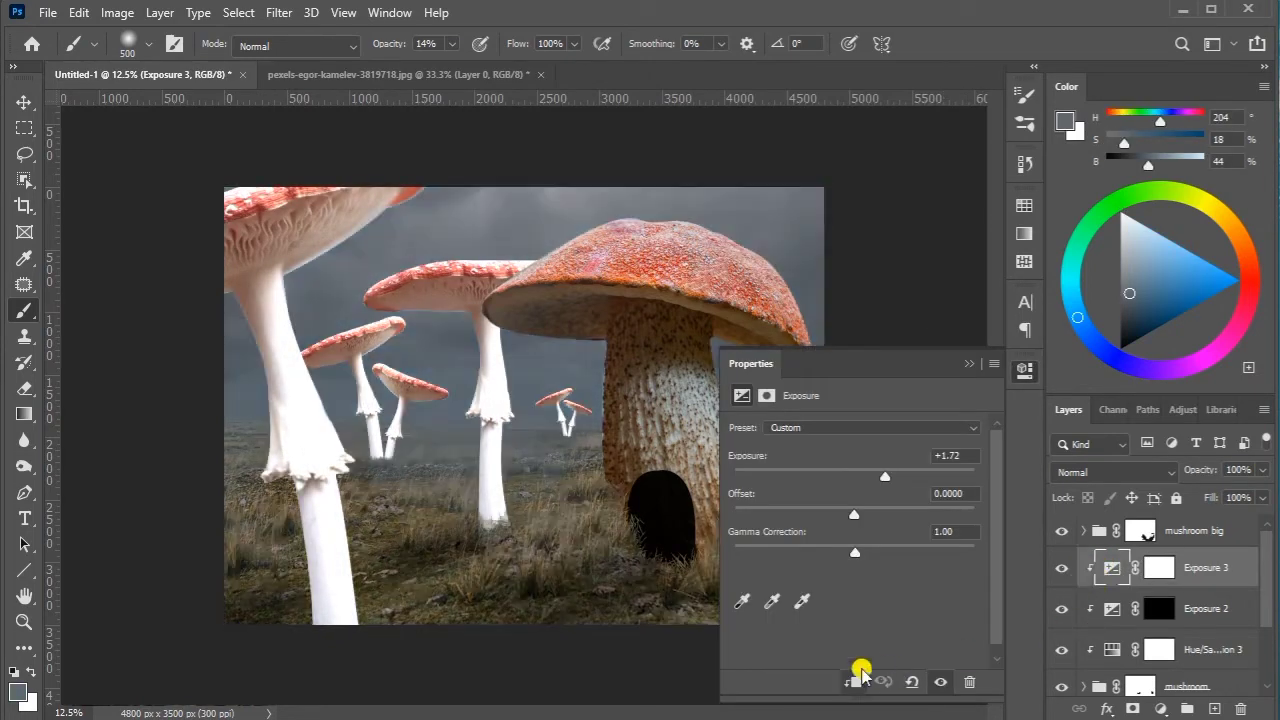
left_click(968, 366)
left_click(1159, 567)
key("ctrl+i")
Target the Exposure 2 mask with a Hard Round Pressure Size brush, halved in size, at full opacity
left_click(1159, 608)
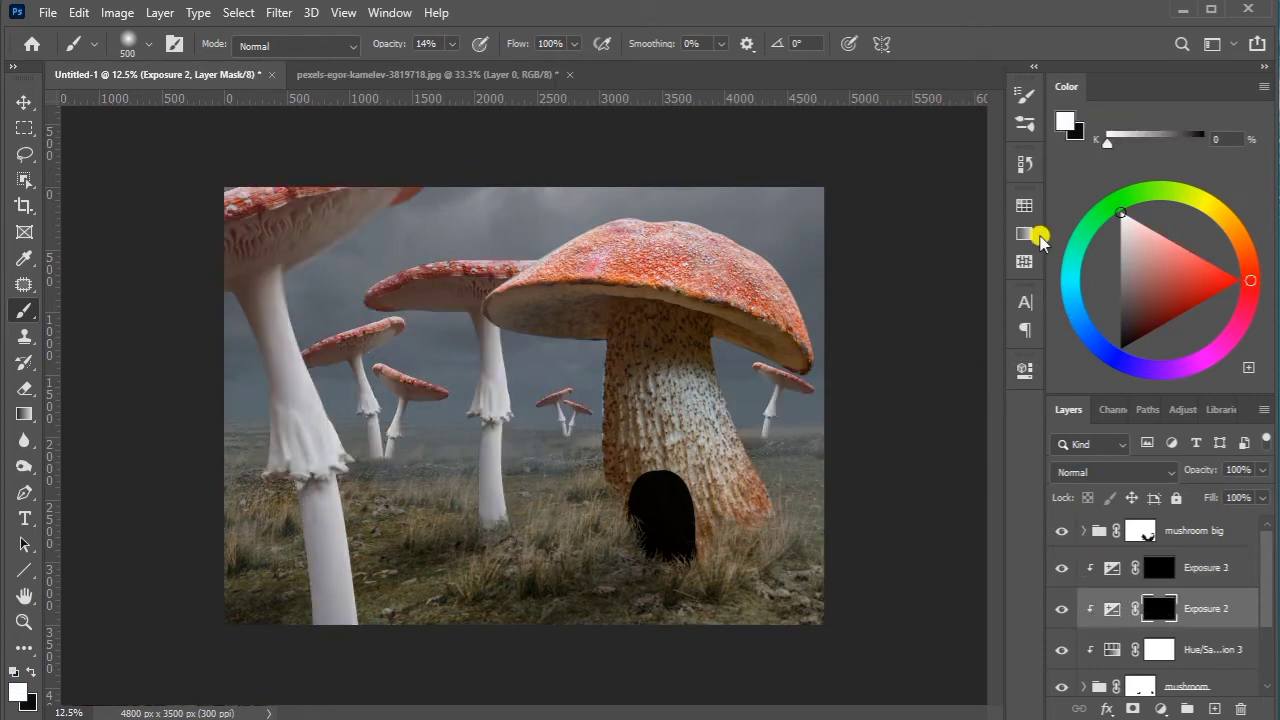
left_click(1024, 123)
left_click(866, 256)
scroll(871, 449, "up", 1)
left_click(872, 478)
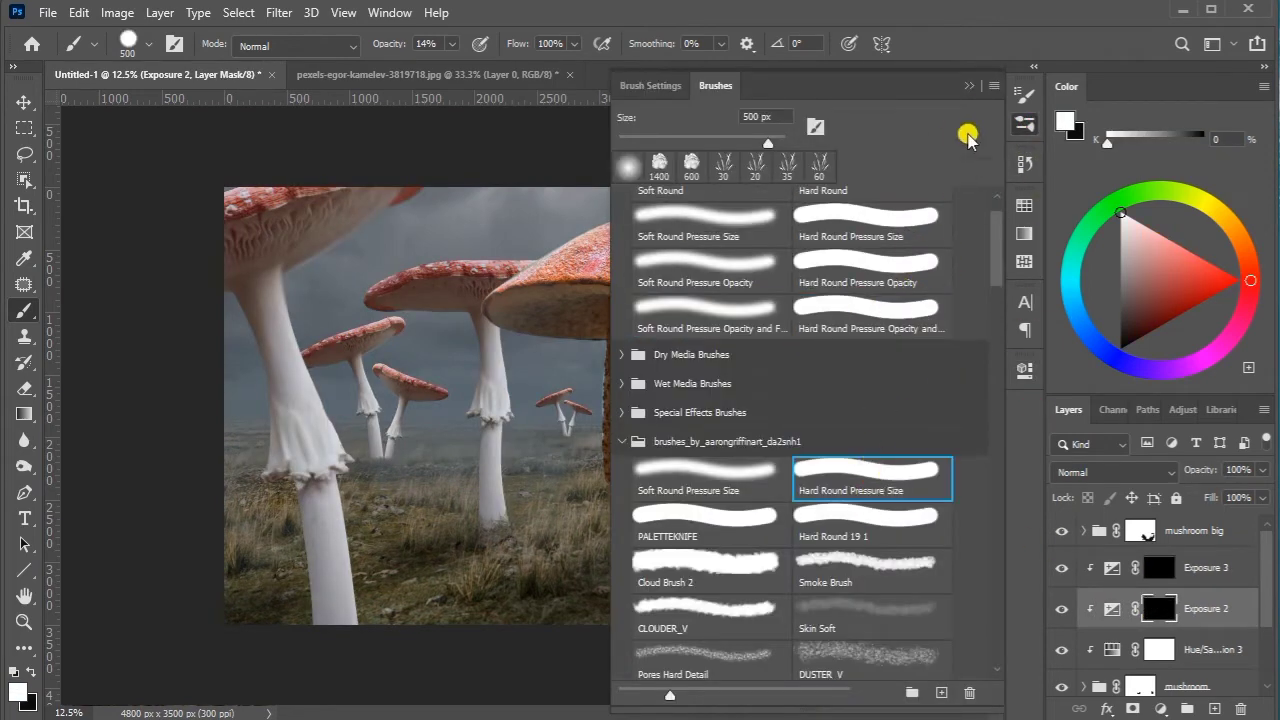
left_click(969, 85)
key("bracketleft")
key("bracketleft")
key("bracketleft")
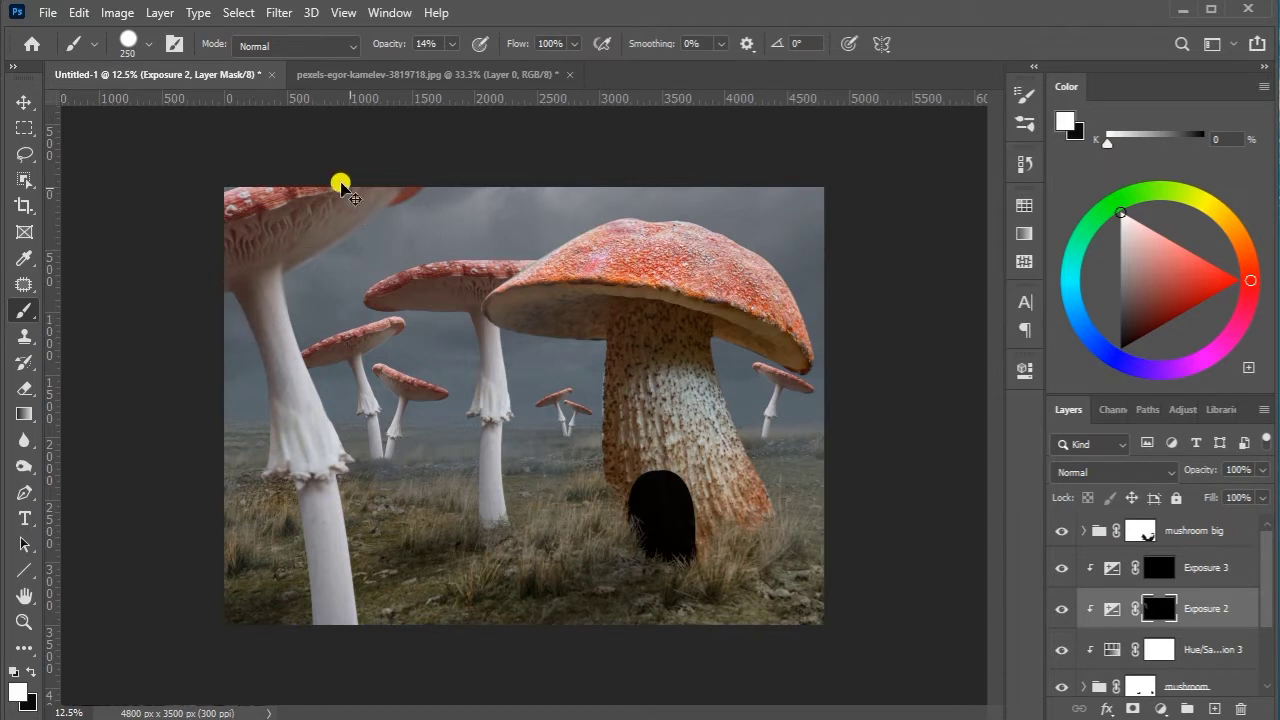
left_click_drag(451, 43, 592, 88)
Paint white over the mushroom stems, cap undersides and the small distant mushrooms
mouse_move(232, 284)
left_mouse_down()
mouse_move(273, 399)
mouse_move(291, 543)
mouse_move(257, 414)
mouse_move(280, 443)
mouse_move(307, 563)
left_mouse_up()
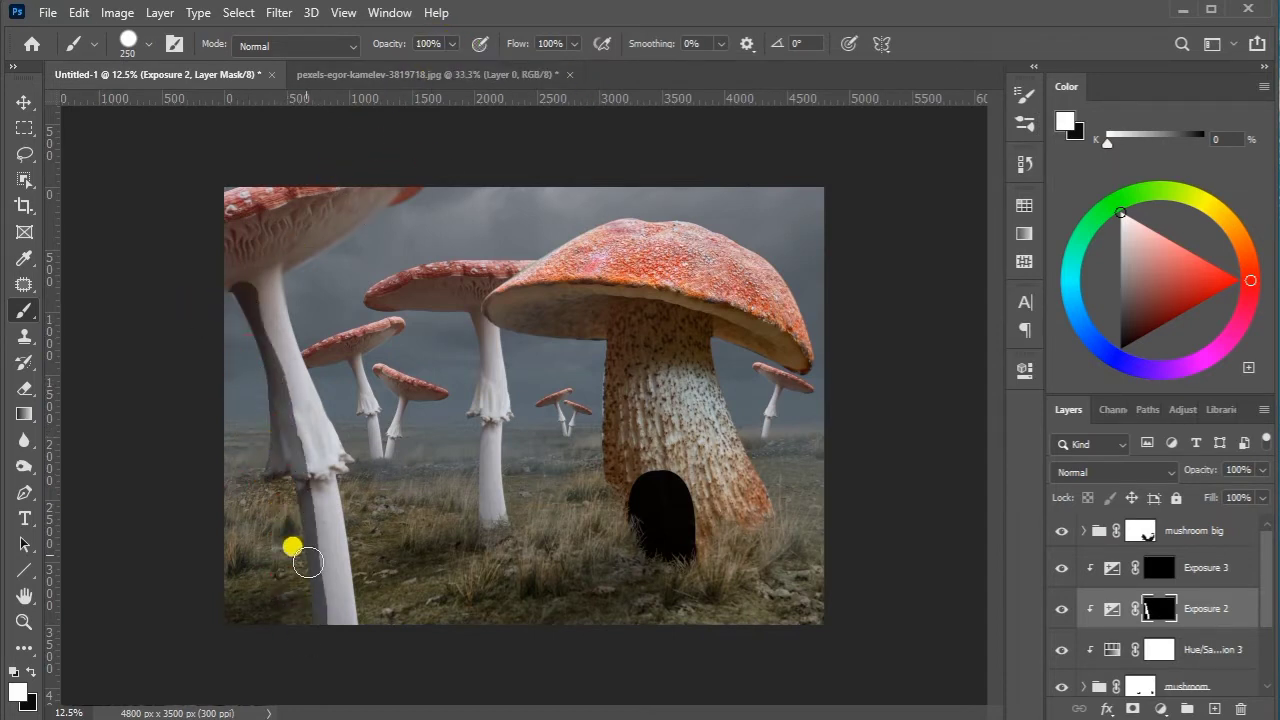
key("bracketleft")
key("bracketleft")
key("bracketleft")
mouse_move(300, 364)
left_mouse_down()
mouse_move(306, 349)
mouse_move(360, 389)
mouse_move(317, 362)
mouse_move(364, 440)
left_mouse_up()
mouse_move(381, 302)
left_mouse_down()
mouse_move(453, 305)
mouse_move(480, 489)
left_mouse_up()
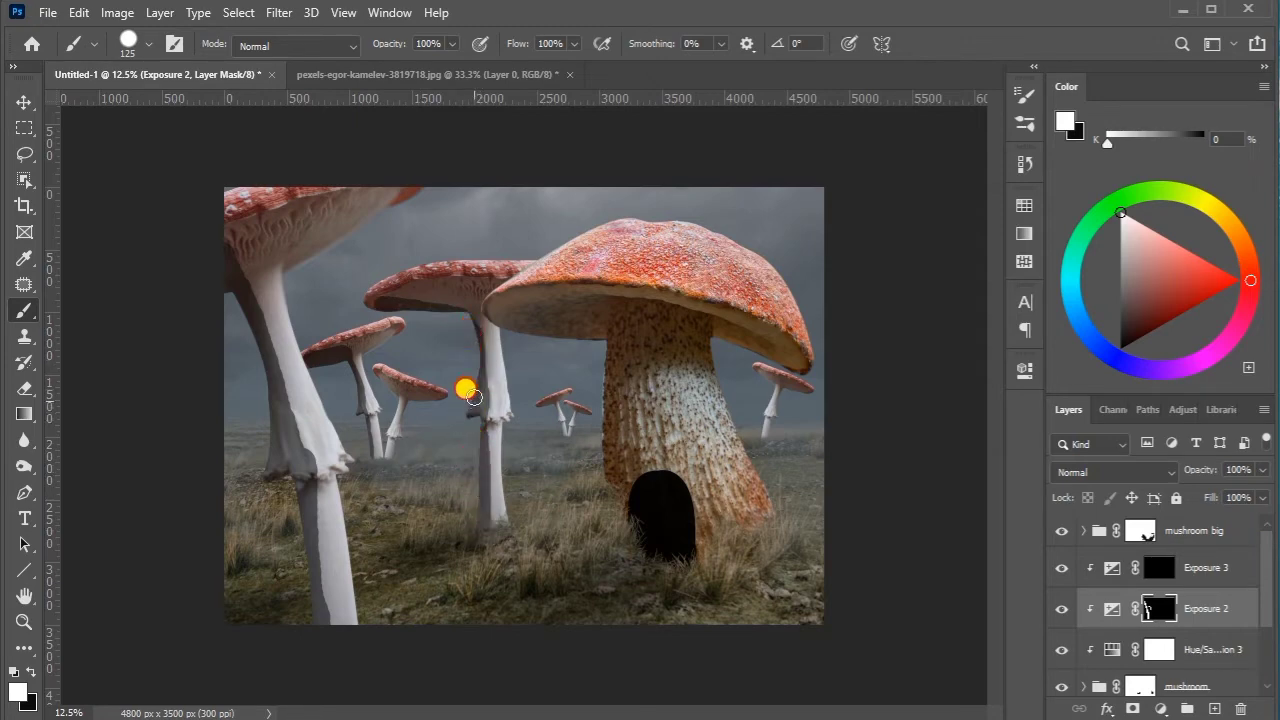
left_click_drag(399, 291, 485, 286)
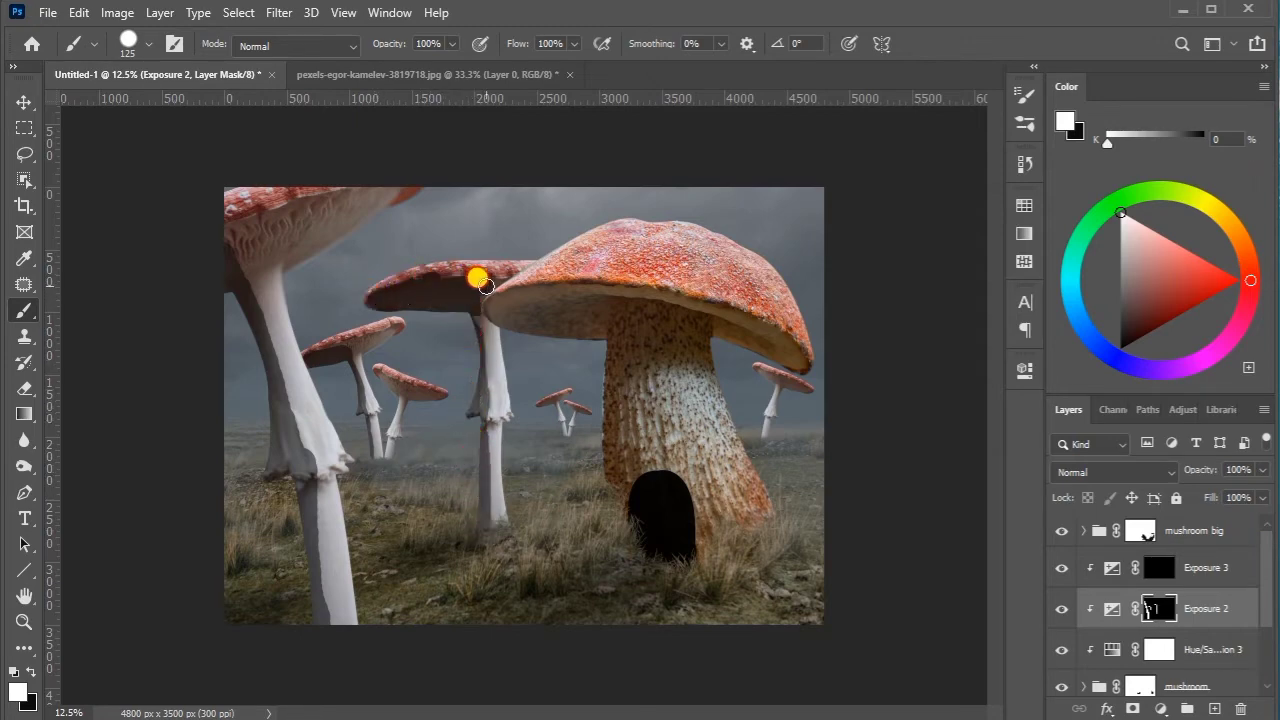
left_click_drag(590, 466, 545, 406)
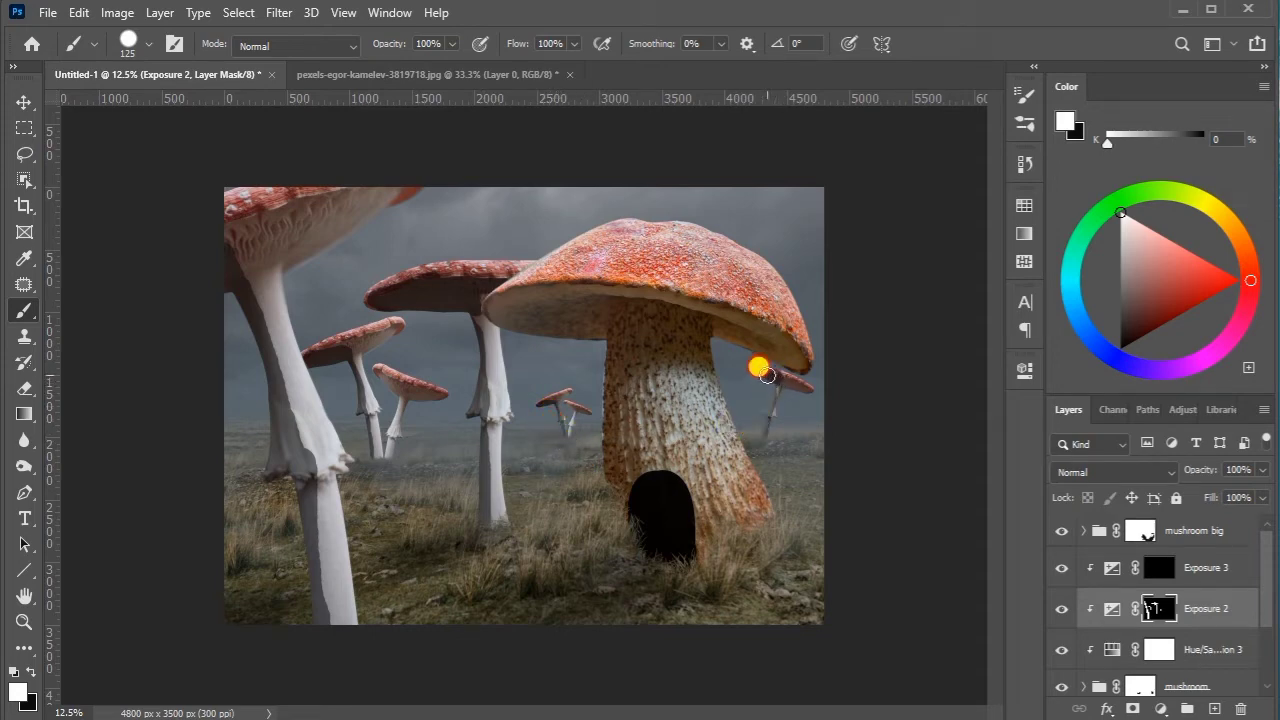
left_click_drag(734, 486, 784, 393)
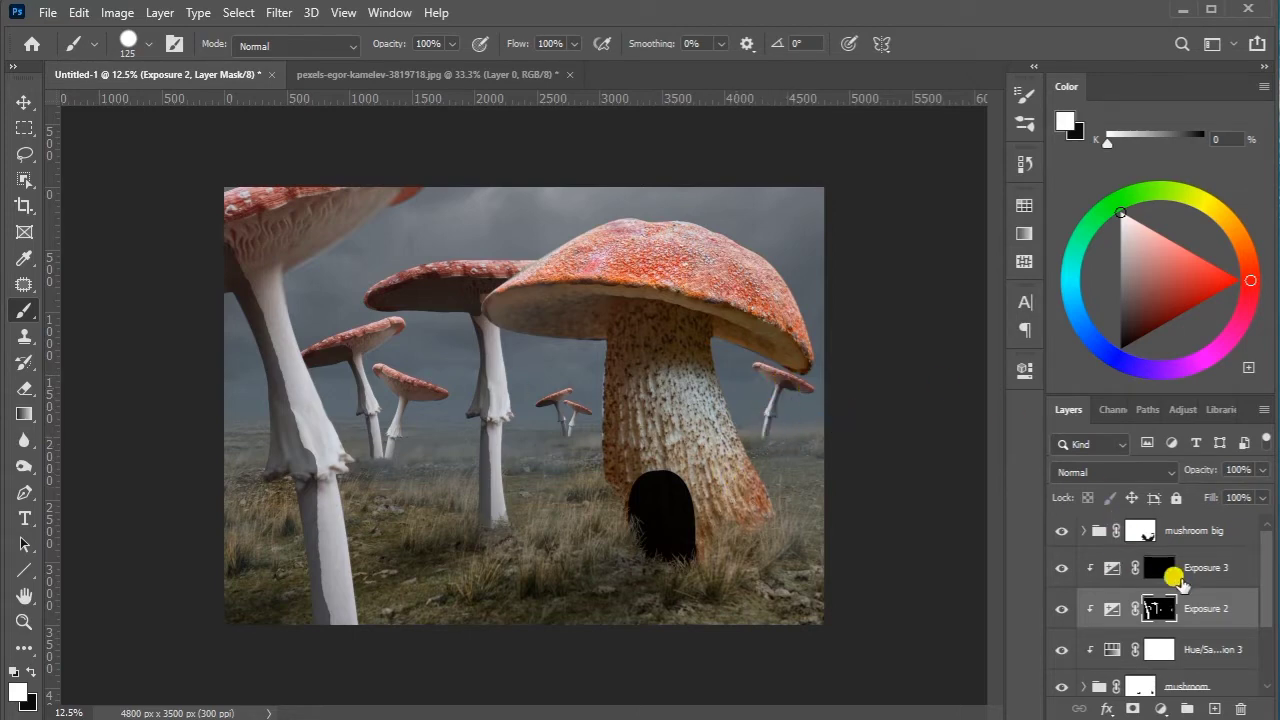
Feather the Exposure 2 mask to about 34 px in Select and Mask
double_click(1158, 604)
left_click(1037, 500)
left_click_drag(1016, 466, 1076, 466)
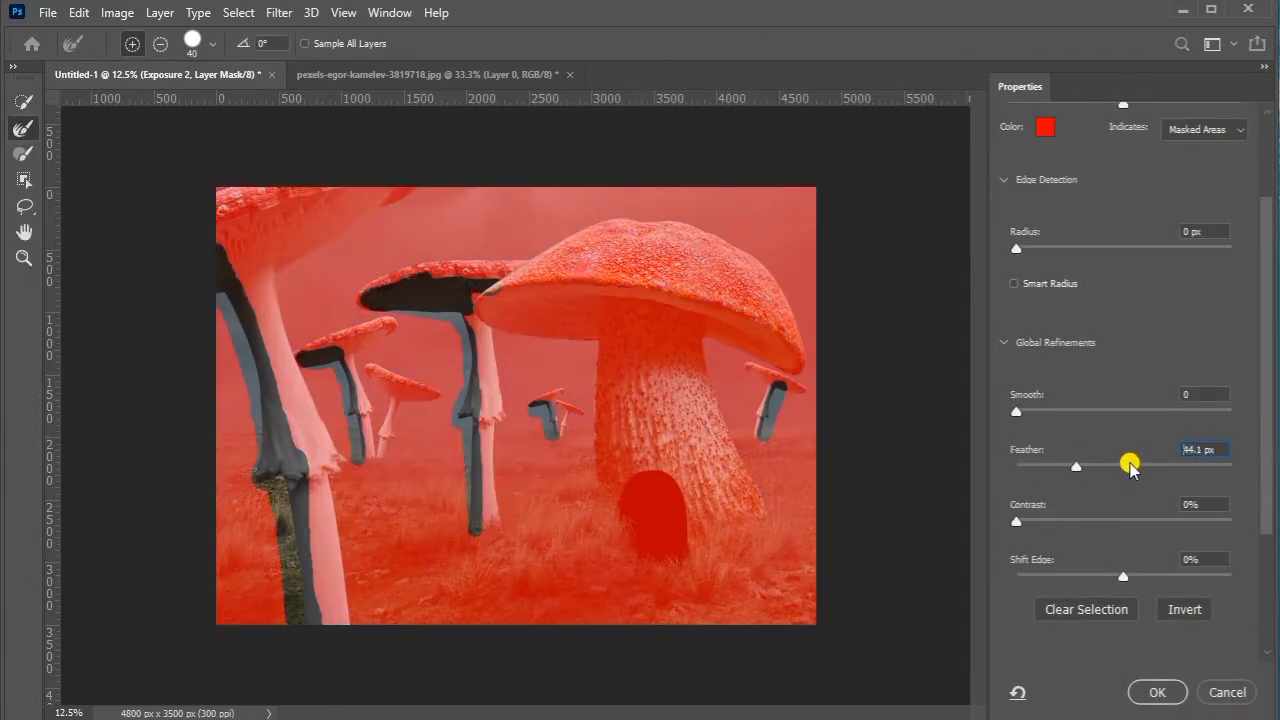
left_click(1129, 466)
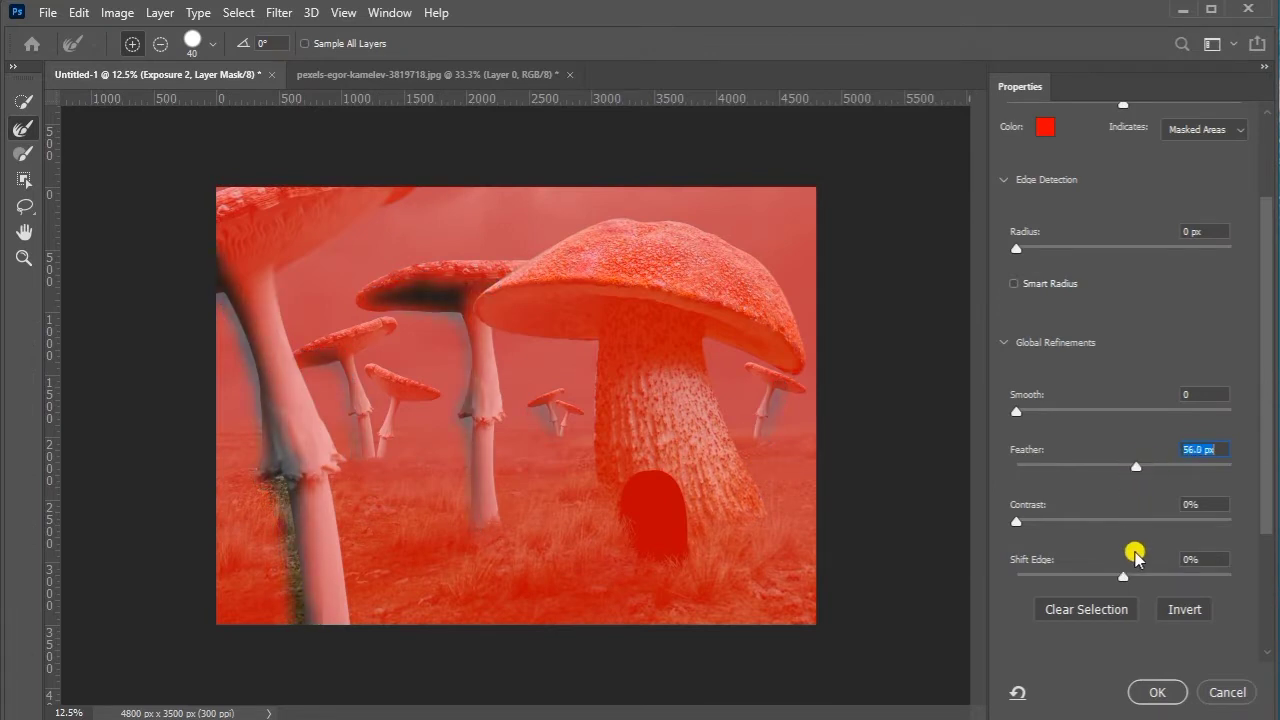
left_click(1157, 690)
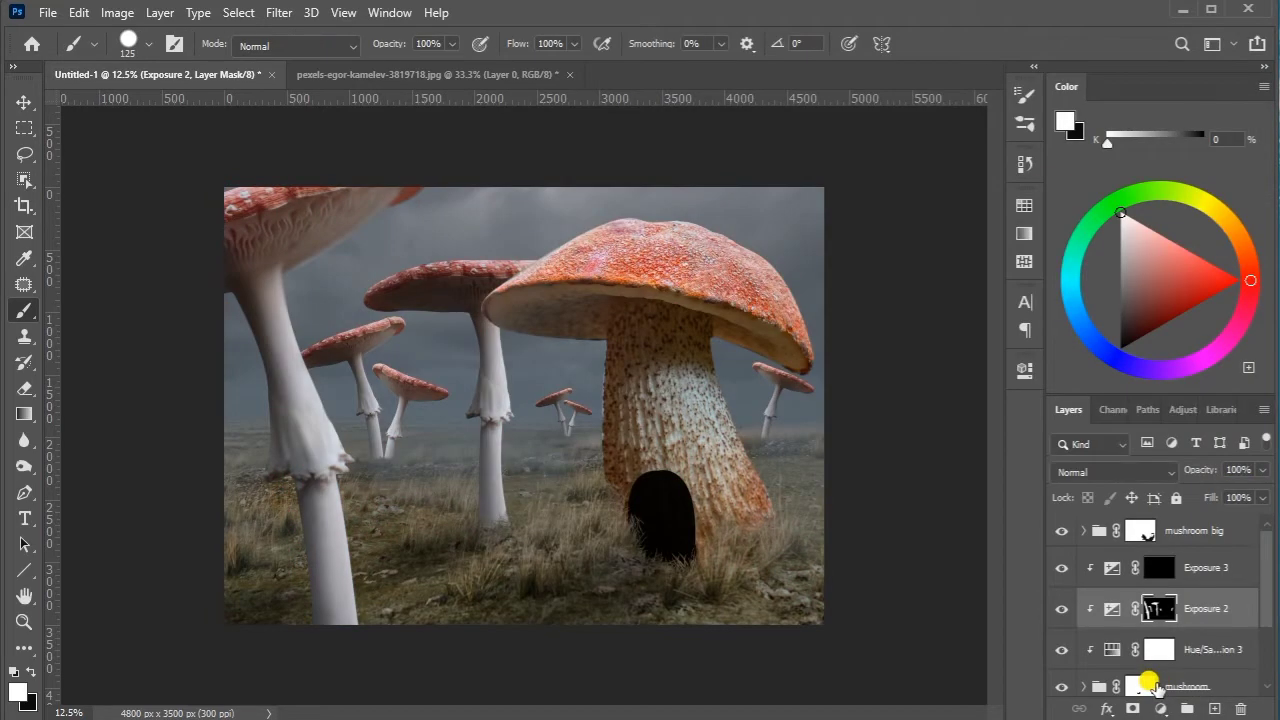
double_click(1158, 604)
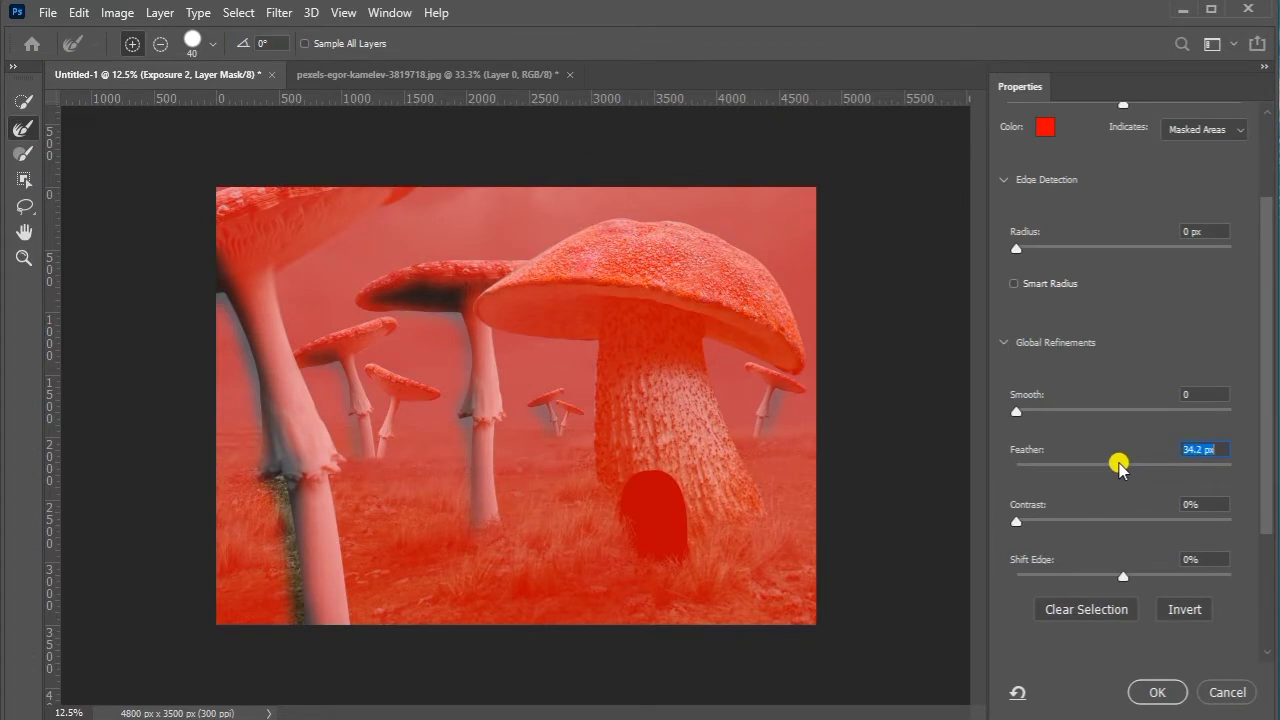
left_click(1157, 691)
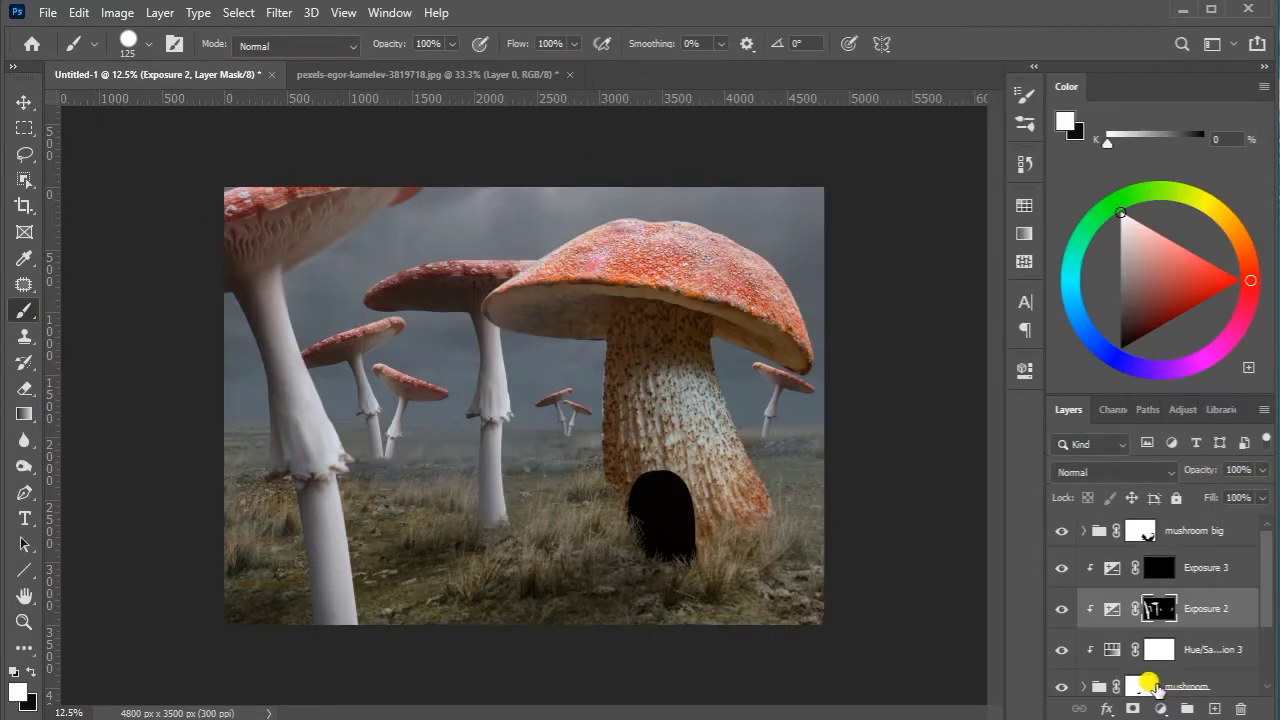
left_click(1158, 570)
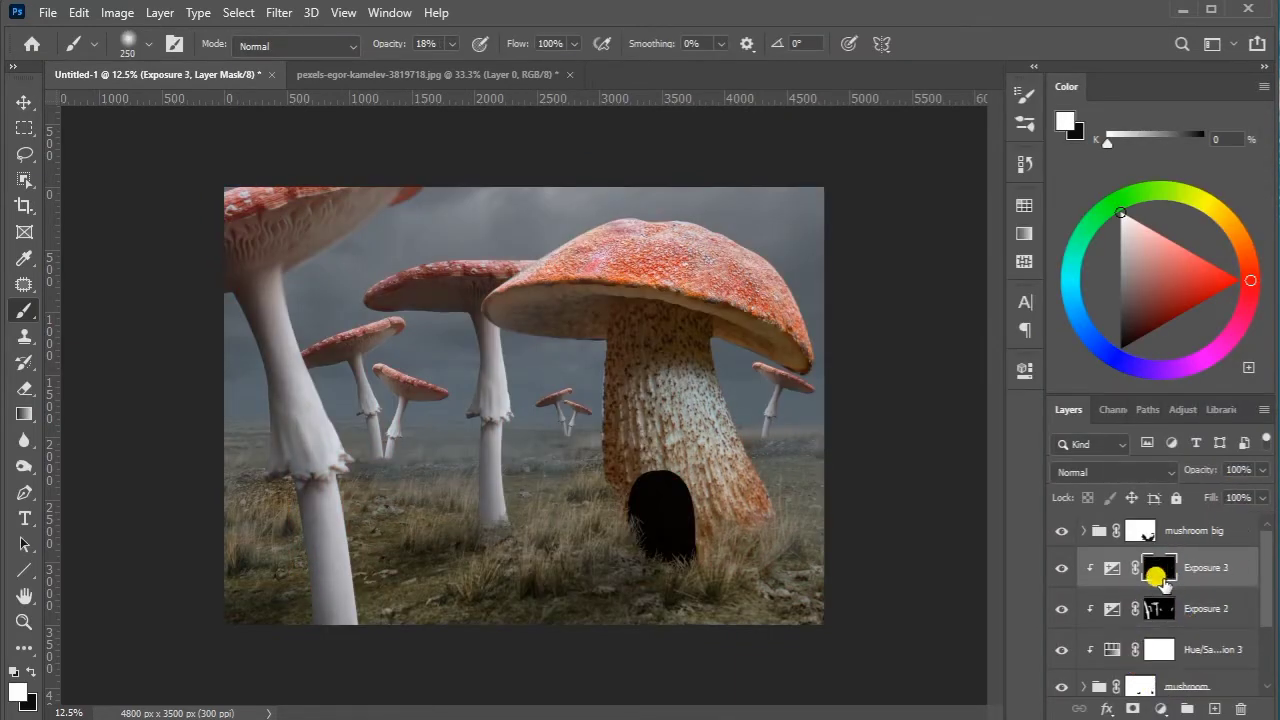
Paint soft white strokes on the Exposure 3 mask over the thin, middle, small and large left stems
left_click_drag(508, 388, 504, 445)
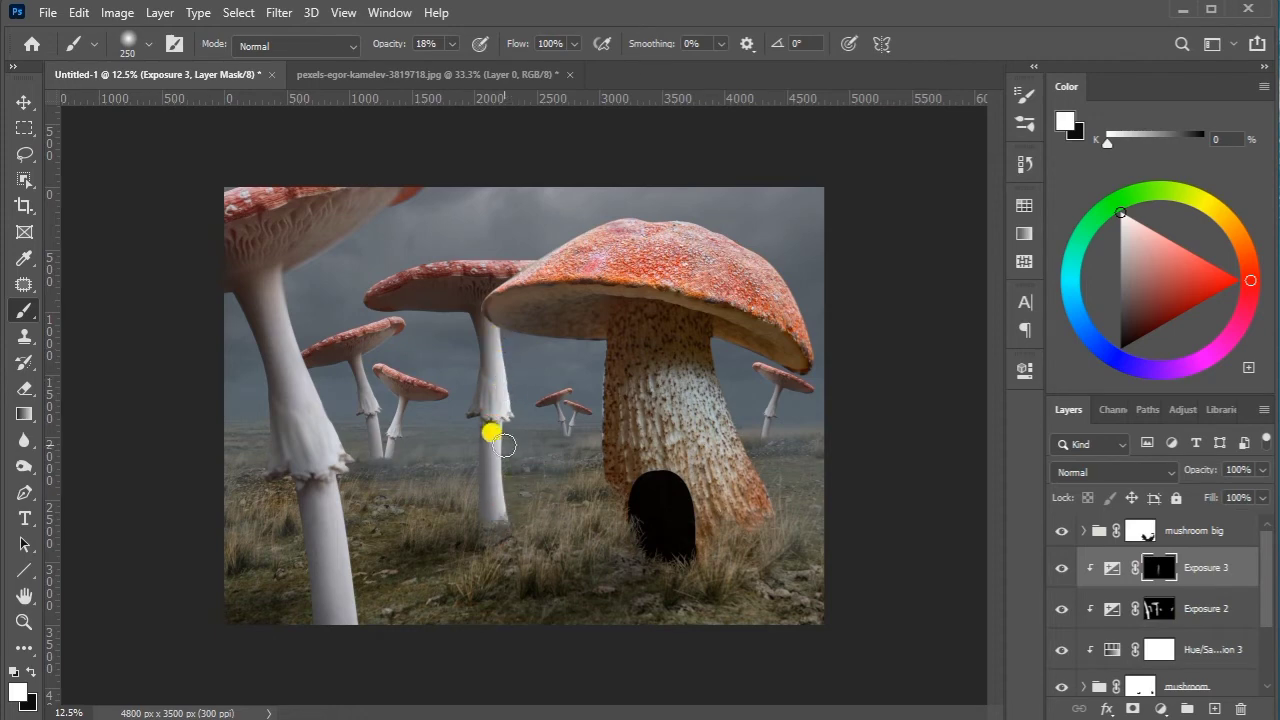
left_click_drag(502, 328, 513, 490)
left_click_drag(409, 437, 403, 459)
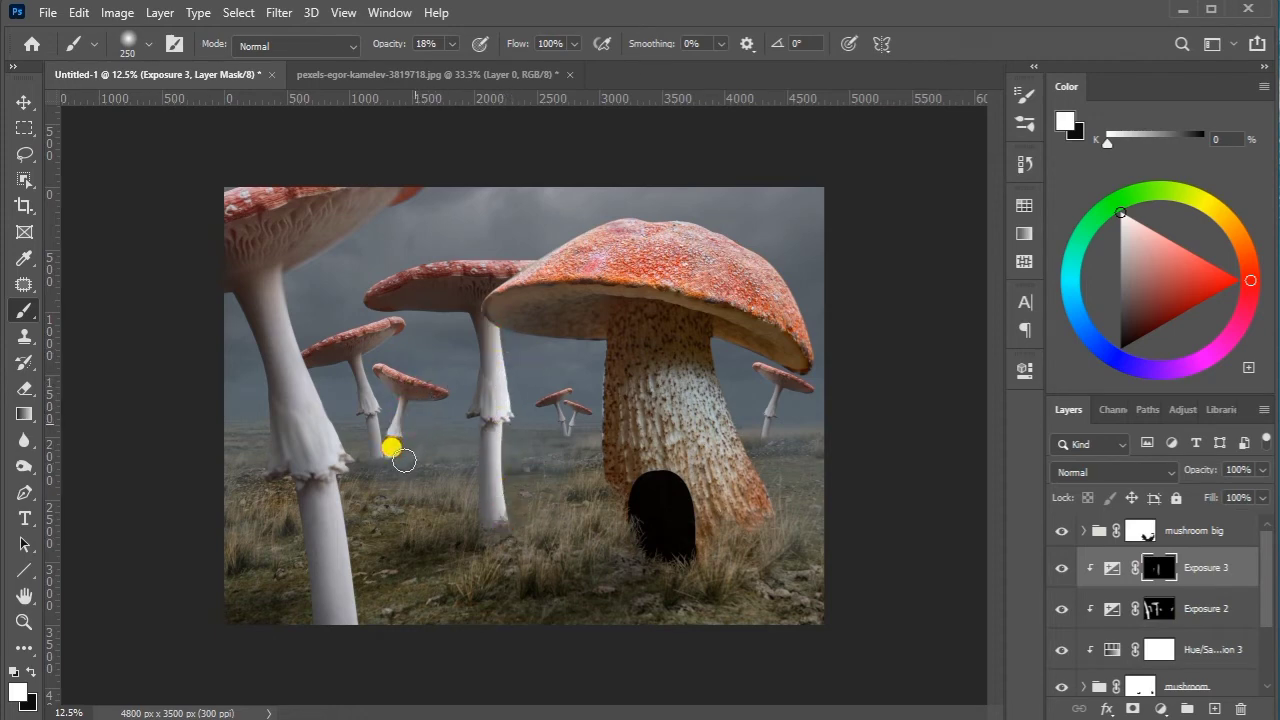
left_click_drag(370, 378, 391, 462)
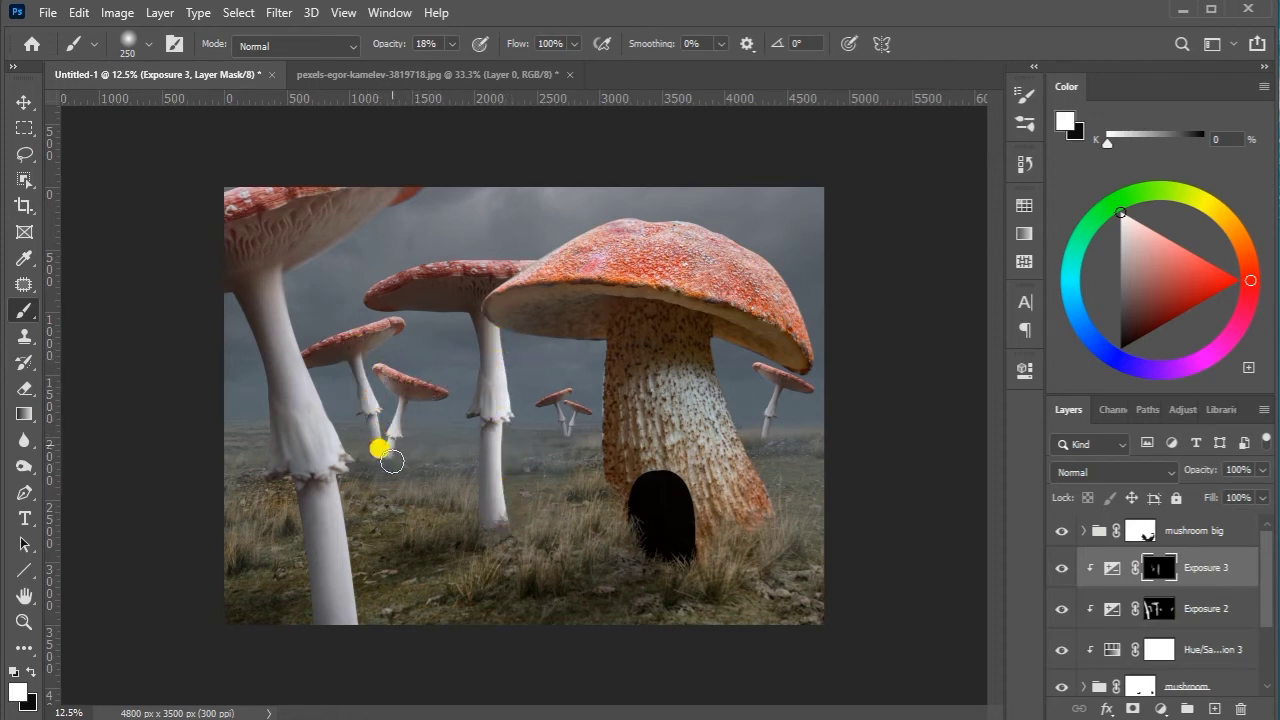
mouse_move(70, 158)
left_mouse_down()
mouse_move(257, 257)
mouse_move(340, 537)
mouse_move(325, 519)
mouse_move(335, 221)
mouse_move(369, 201)
mouse_move(283, 264)
mouse_move(421, 189)
mouse_move(266, 261)
mouse_move(368, 169)
mouse_move(303, 234)
left_mouse_up()
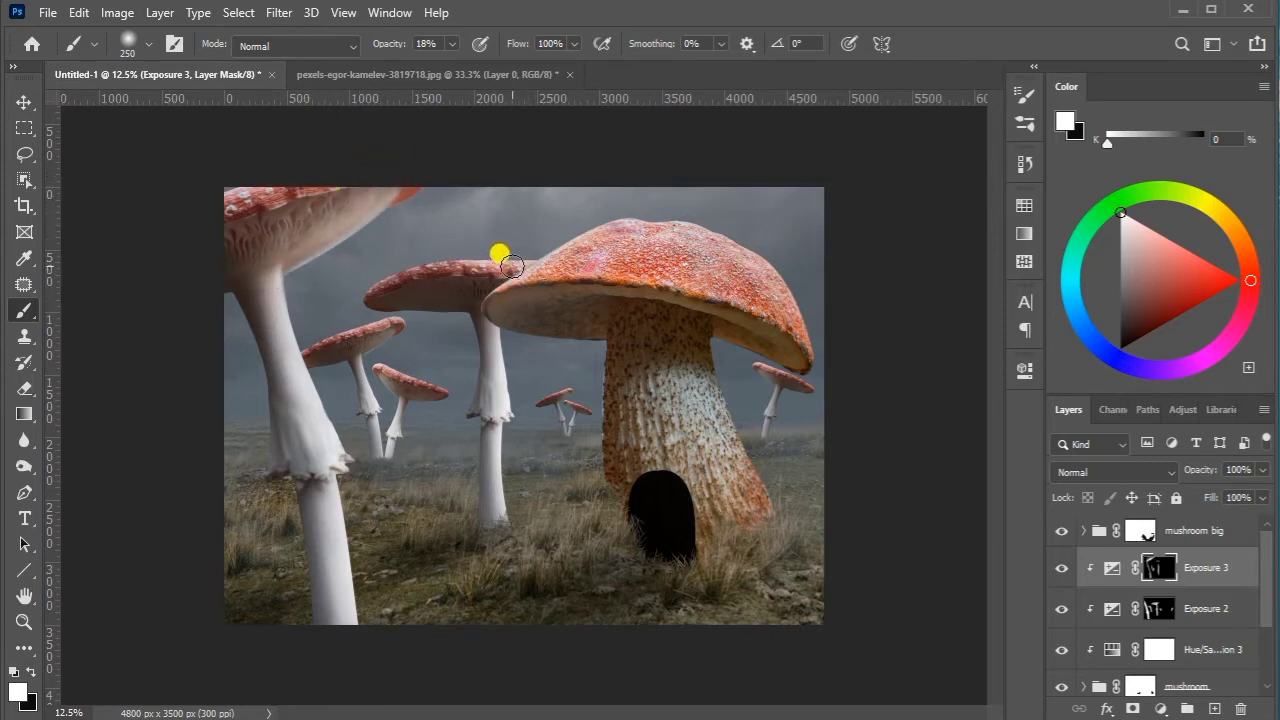
Lower the Exposure 3 layer's Fill to 41%
left_click(1262, 497)
left_click_drag(1262, 520, 1208, 525)
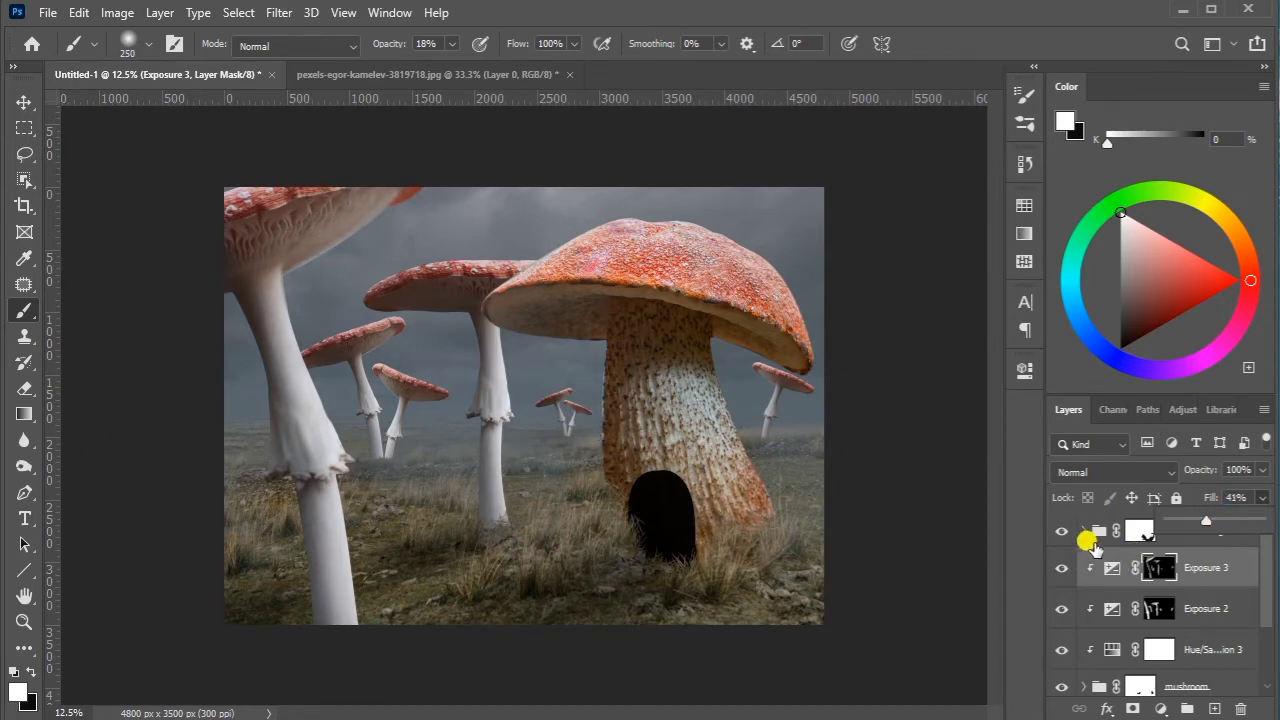
left_click(1132, 546)
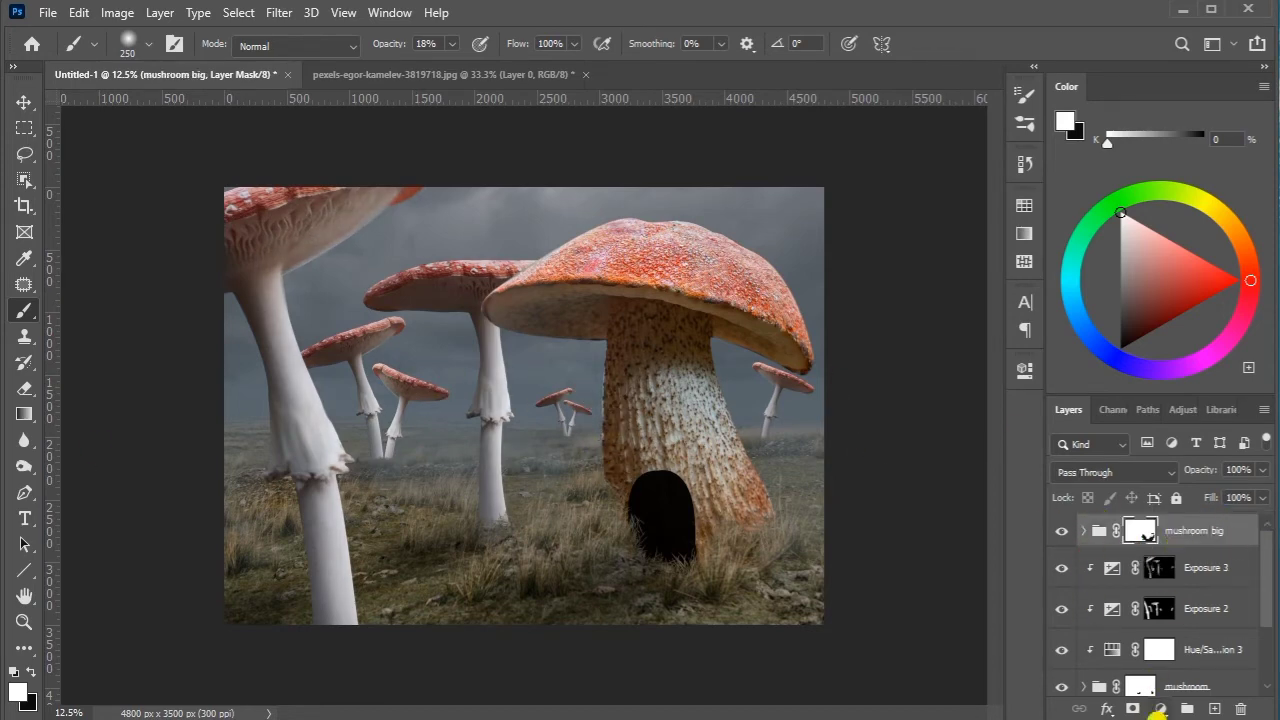
Add a clipped, inverted Exposure 4 at -3.28 to darken the big stem and cap underside, Fill 84%
left_click(1160, 708)
left_click(1203, 479)
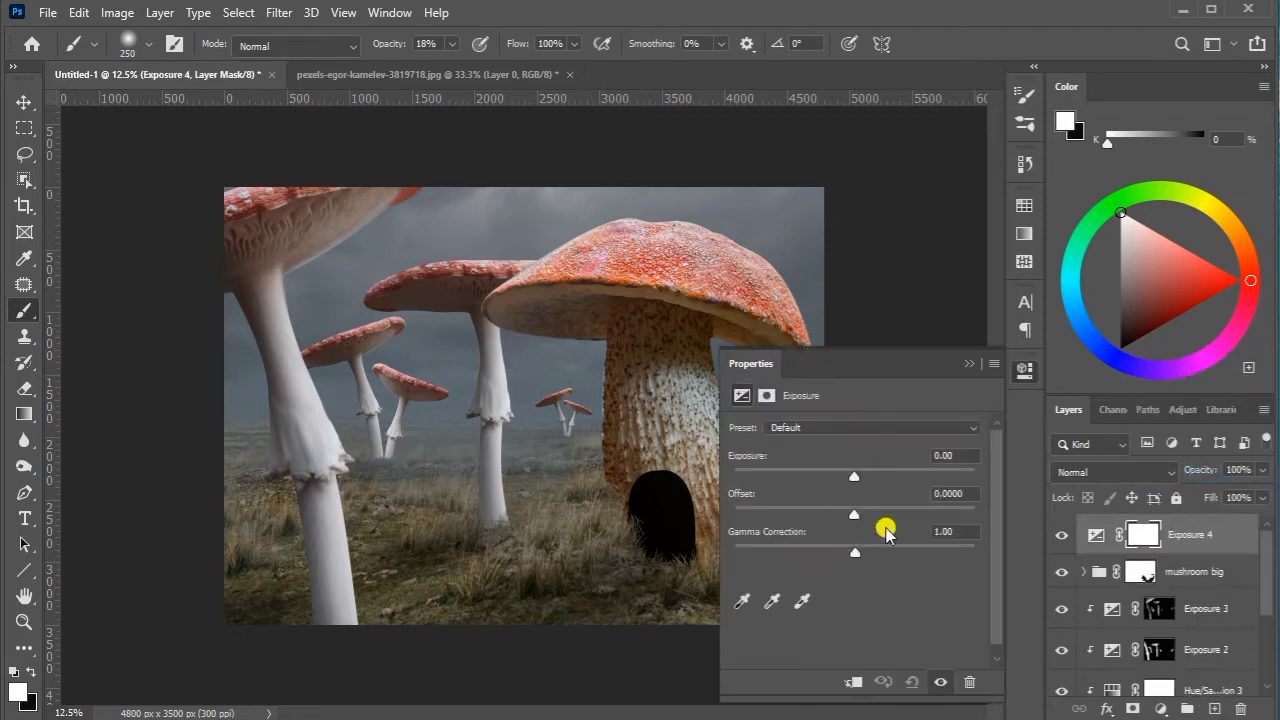
left_click(852, 682)
left_click_drag(854, 476, 793, 478)
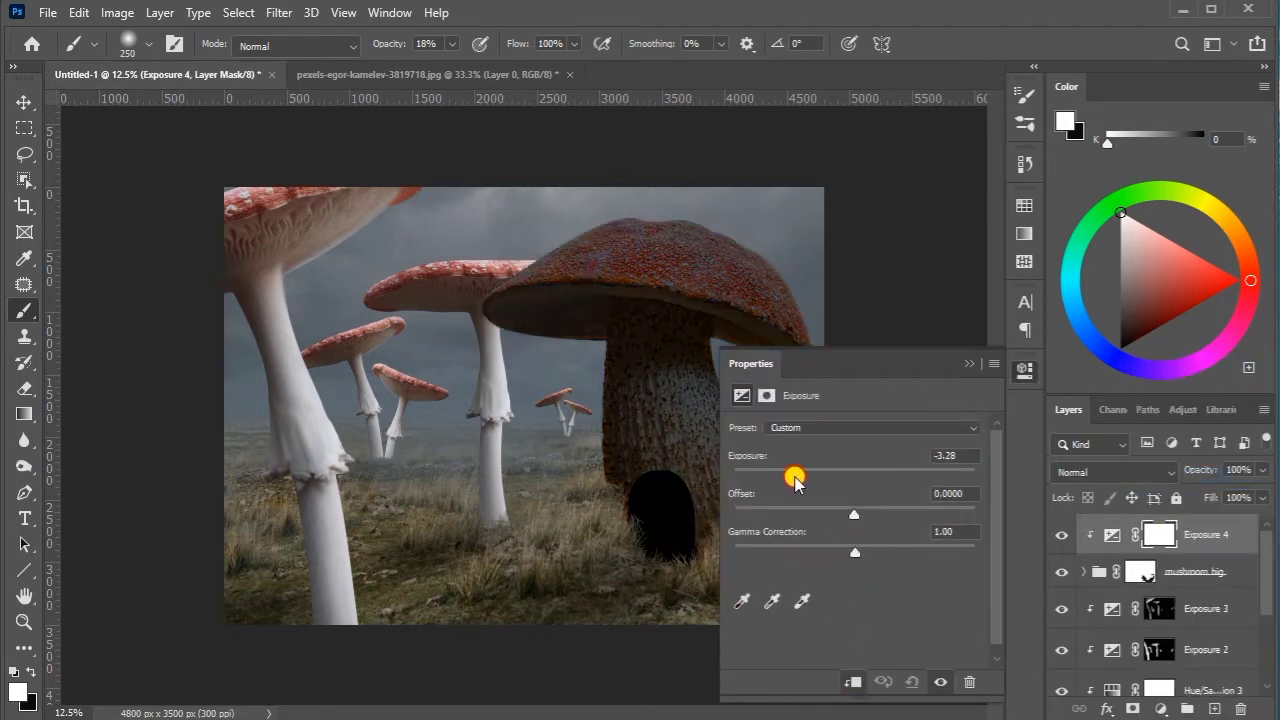
left_click(968, 363)
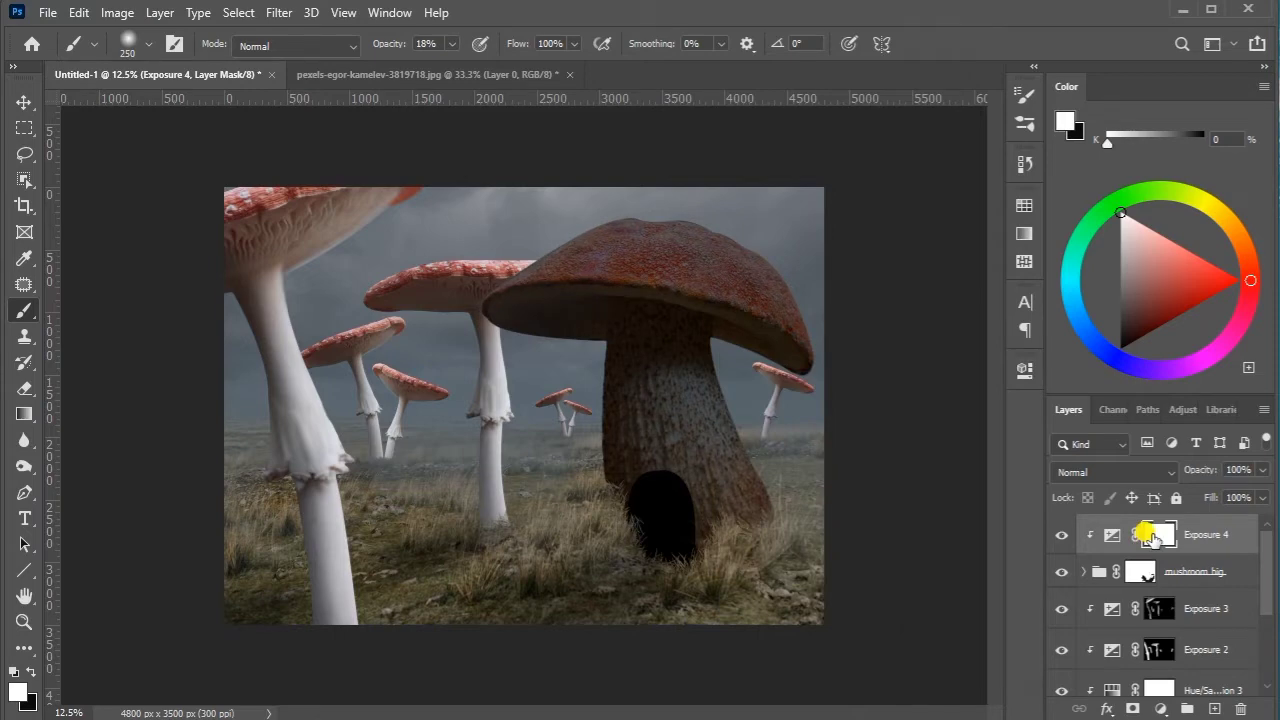
key("ctrl+i")
key("bracketright")
key("bracketright")
mouse_move(600, 349)
left_mouse_down()
mouse_move(611, 501)
mouse_move(657, 343)
left_mouse_up()
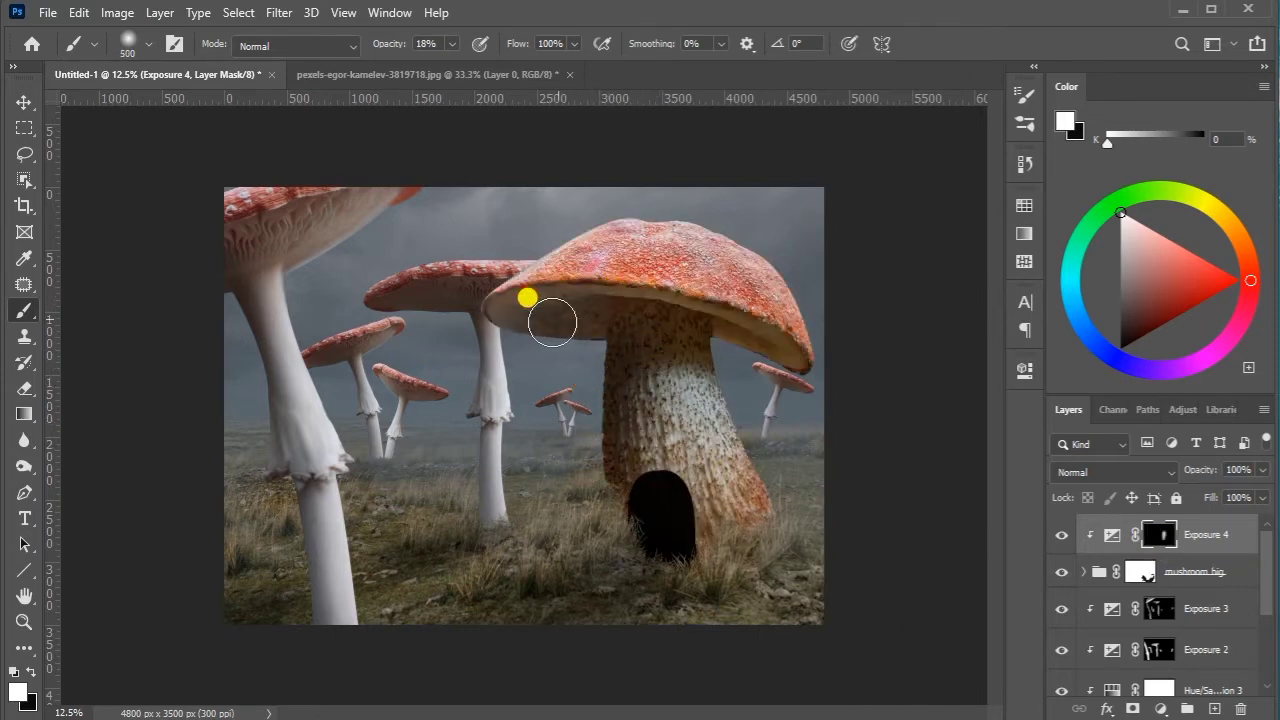
mouse_move(733, 292)
left_mouse_down()
mouse_move(543, 289)
mouse_move(560, 252)
mouse_move(514, 269)
mouse_move(663, 265)
mouse_move(666, 314)
mouse_move(557, 314)
mouse_move(689, 286)
mouse_move(633, 287)
mouse_move(680, 340)
mouse_move(686, 320)
mouse_move(600, 480)
mouse_move(558, 329)
mouse_move(566, 240)
mouse_move(470, 296)
left_mouse_up()
left_click(1262, 497)
left_click_drag(1262, 519, 1237, 521)
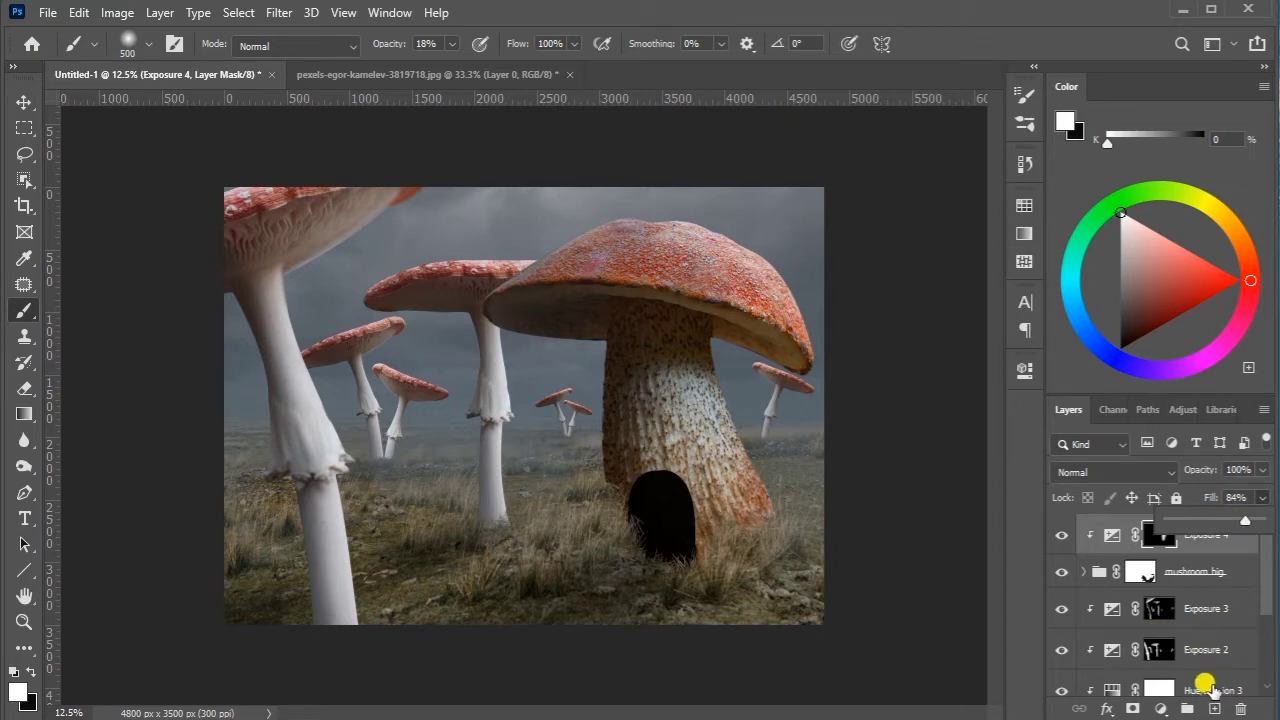
left_click(1112, 535)
Add a clipped, inverted Exposure 5 at +0.83 and paint it over the big cap's top
left_click(1161, 708)
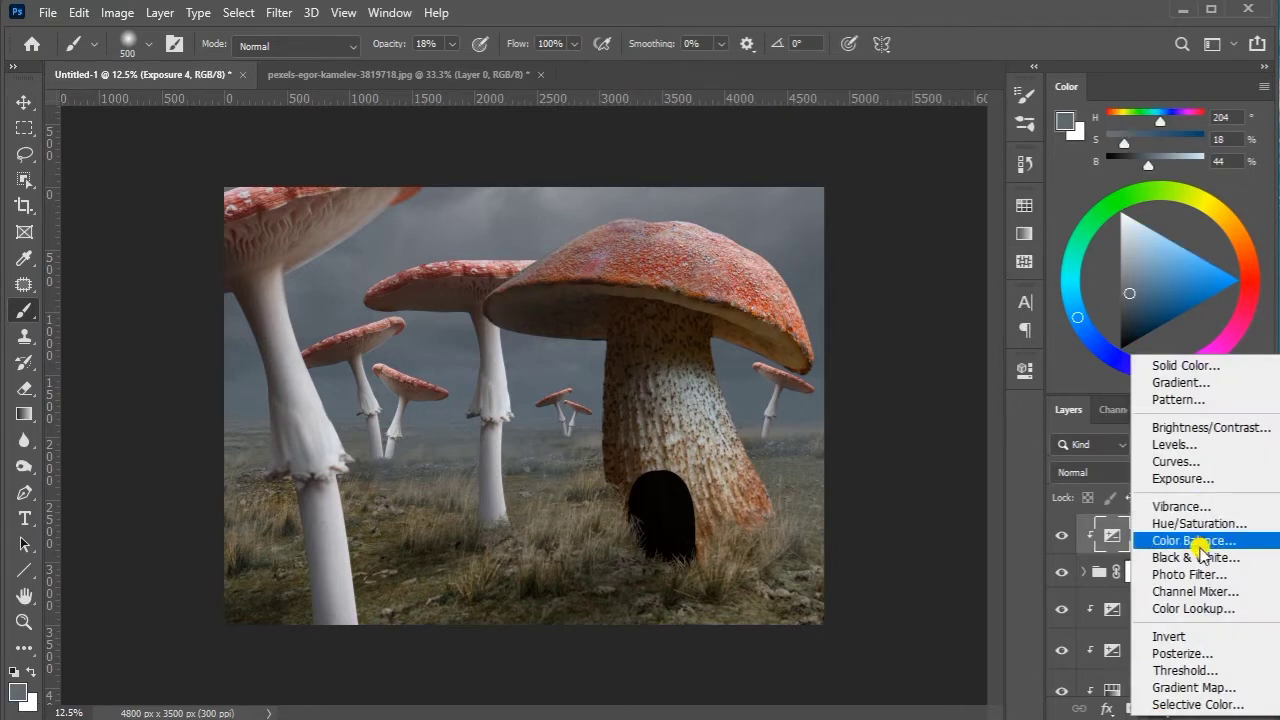
left_click(1175, 478)
left_click_drag(889, 466, 871, 470)
left_click(853, 682)
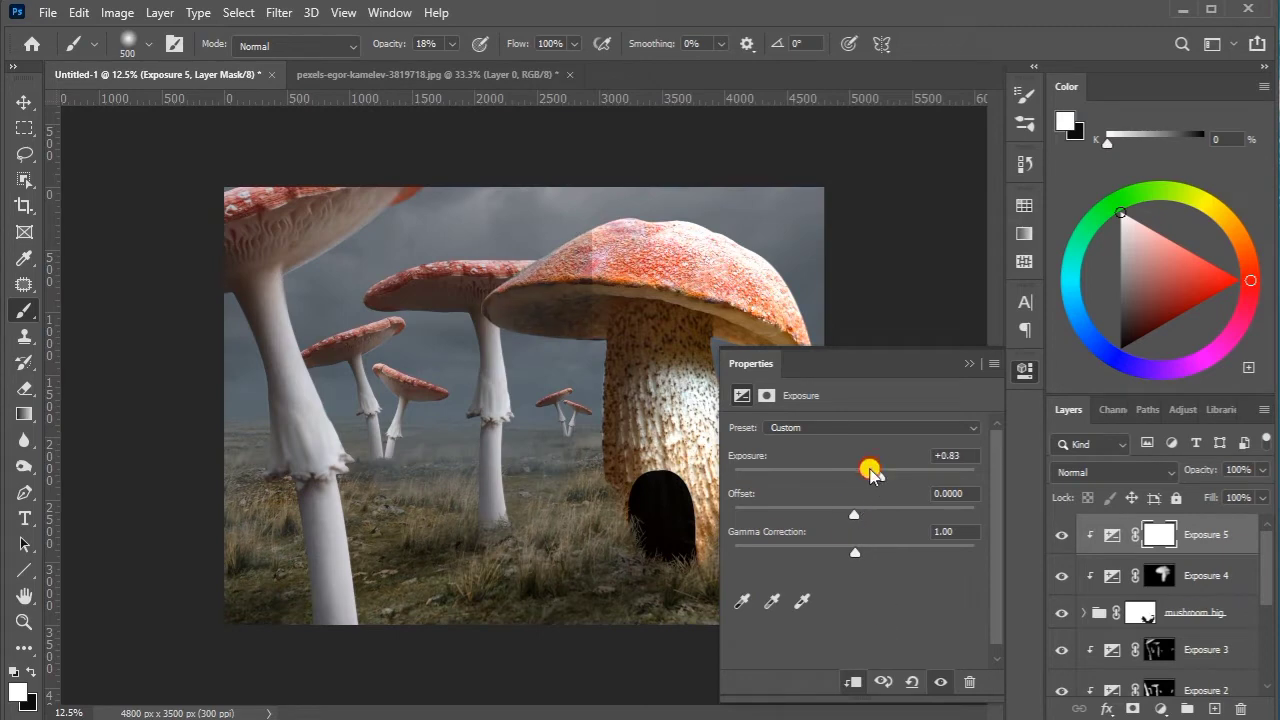
left_click(969, 363)
key("ctrl+i")
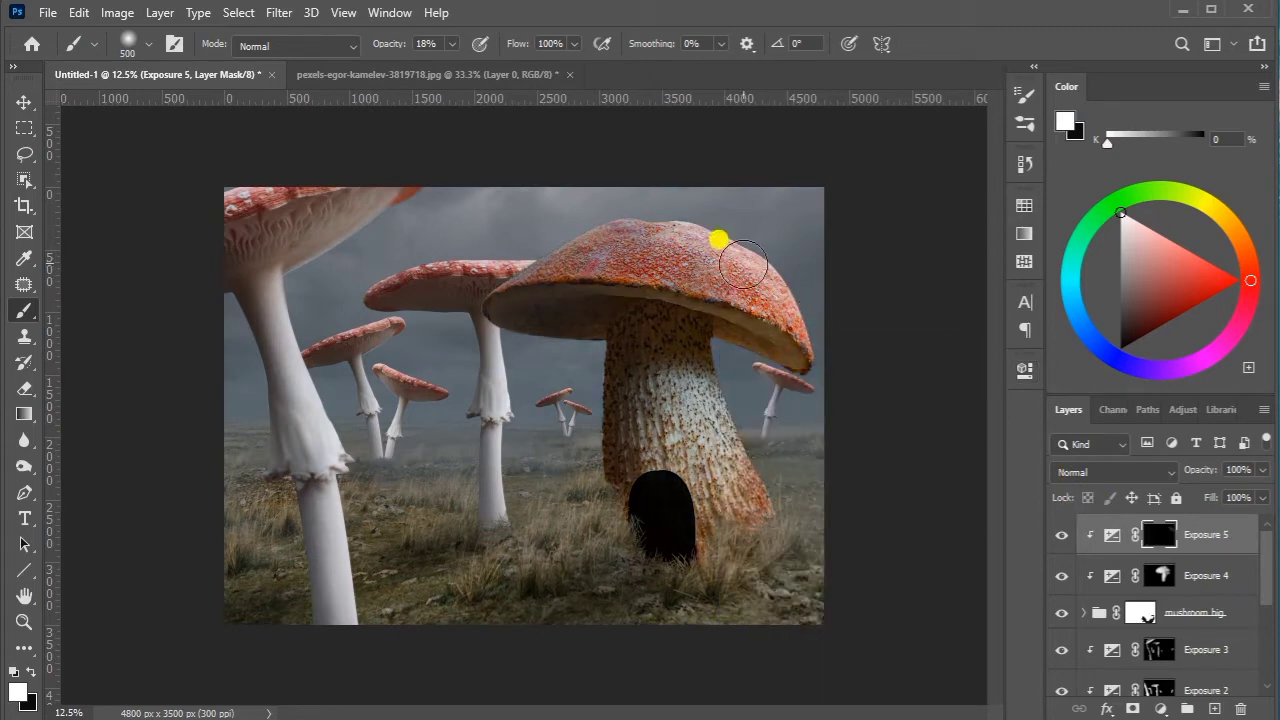
mouse_move(698, 236)
left_mouse_down()
mouse_move(795, 311)
mouse_move(693, 356)
mouse_move(733, 459)
mouse_move(707, 359)
mouse_move(713, 291)
mouse_move(837, 374)
mouse_move(739, 250)
mouse_move(745, 285)
mouse_move(707, 262)
mouse_move(590, 245)
left_mouse_up()
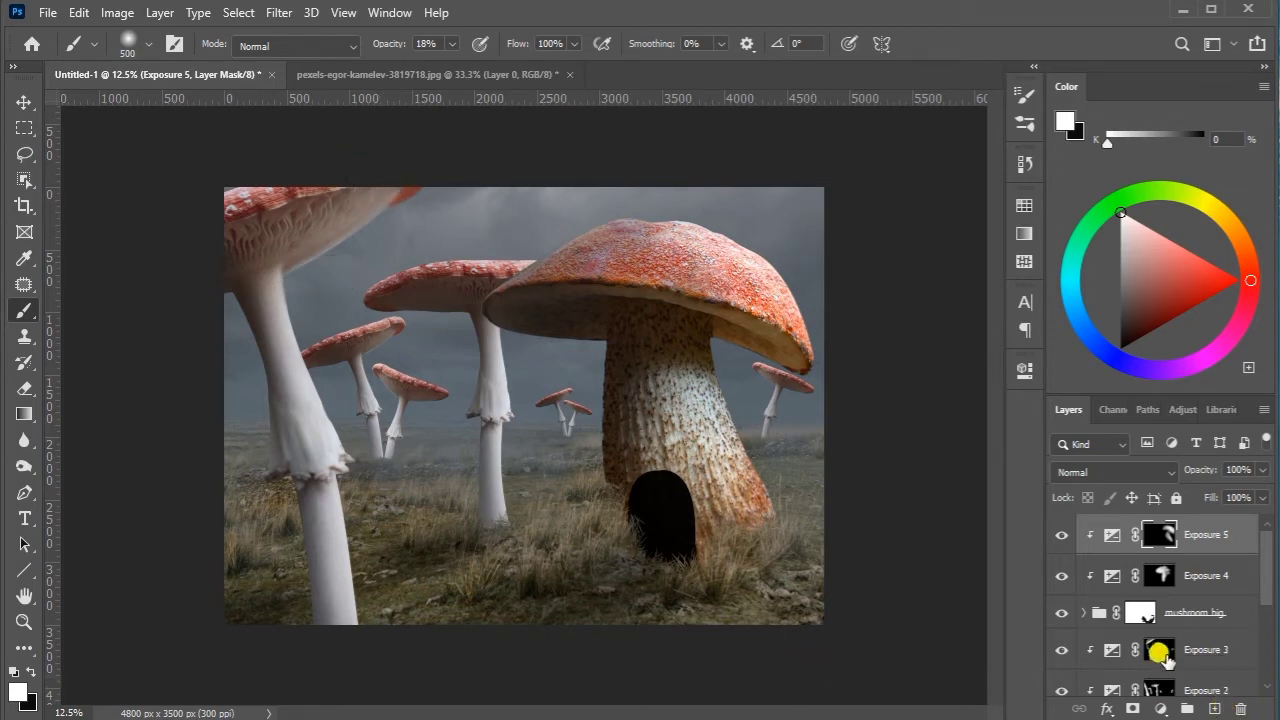
left_click(1160, 652)
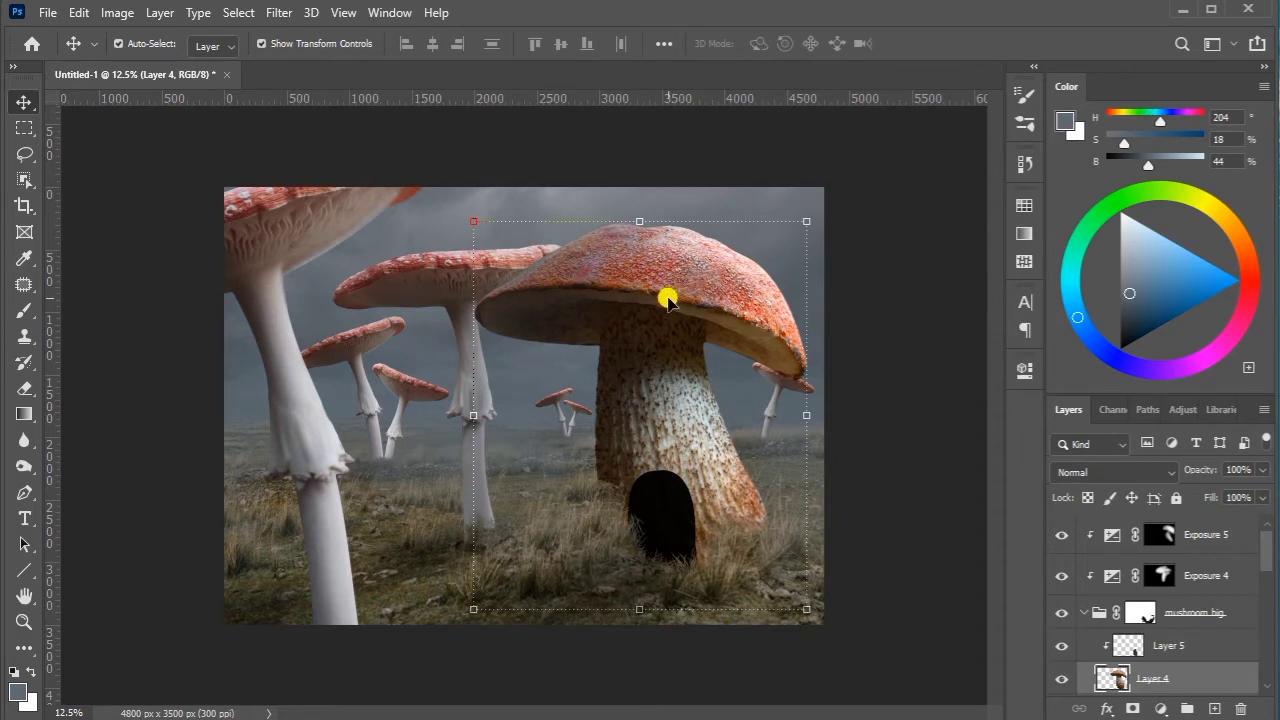
Scale the big mushroom to about 119%, rotate it 8.65° clockwise, and raise the doorway slightly
left_click(662, 291)
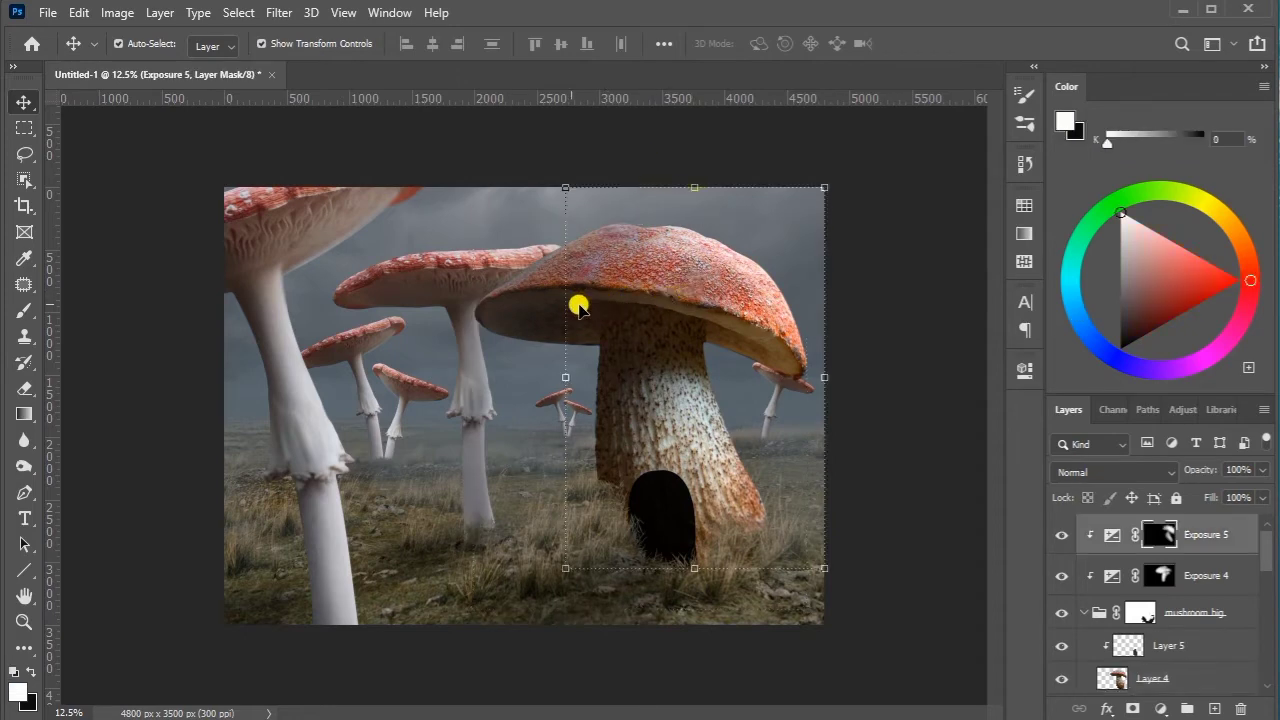
left_click(1105, 678)
key("ctrl+t")
left_click_drag(800, 409, 826, 402)
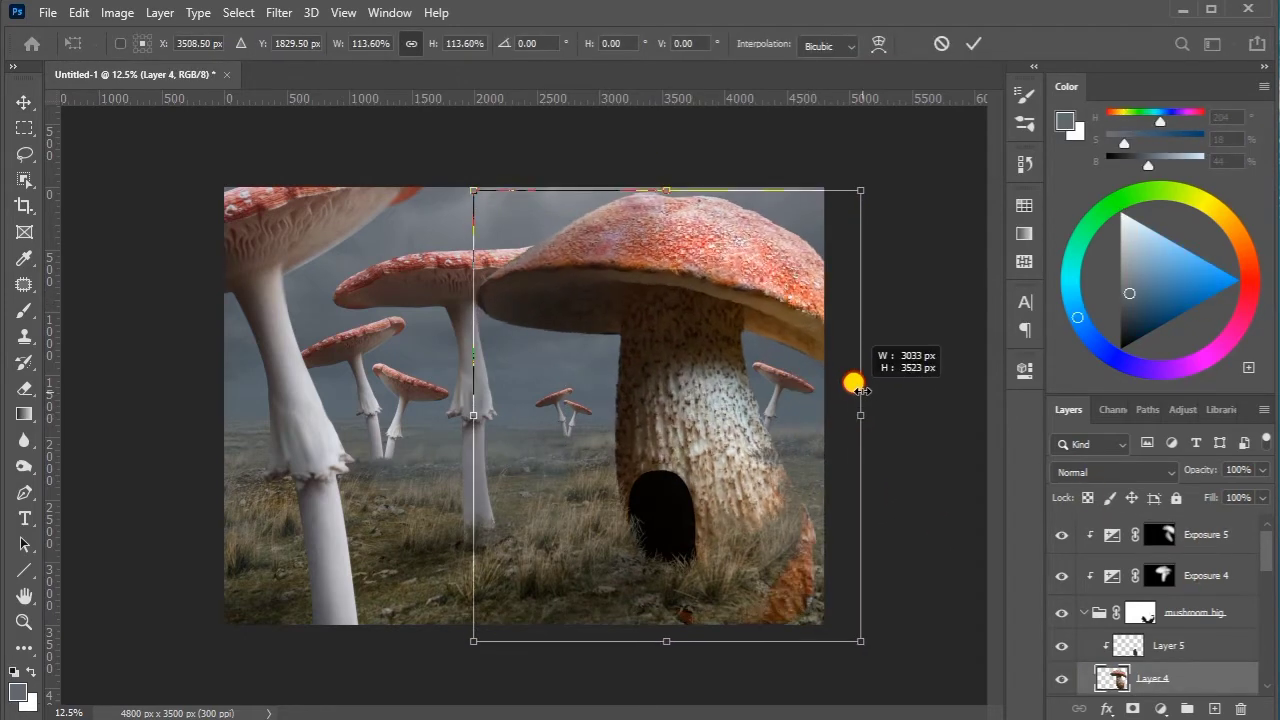
left_click_drag(726, 446, 689, 443)
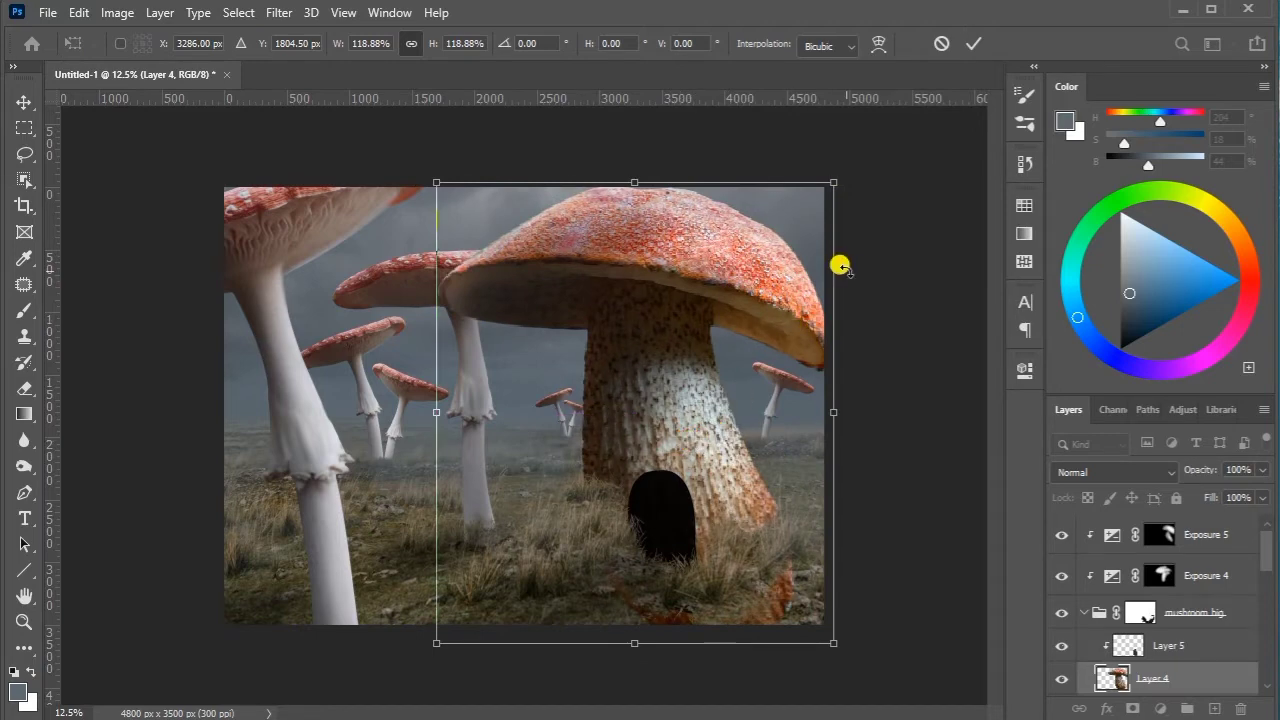
left_click_drag(840, 265, 864, 297)
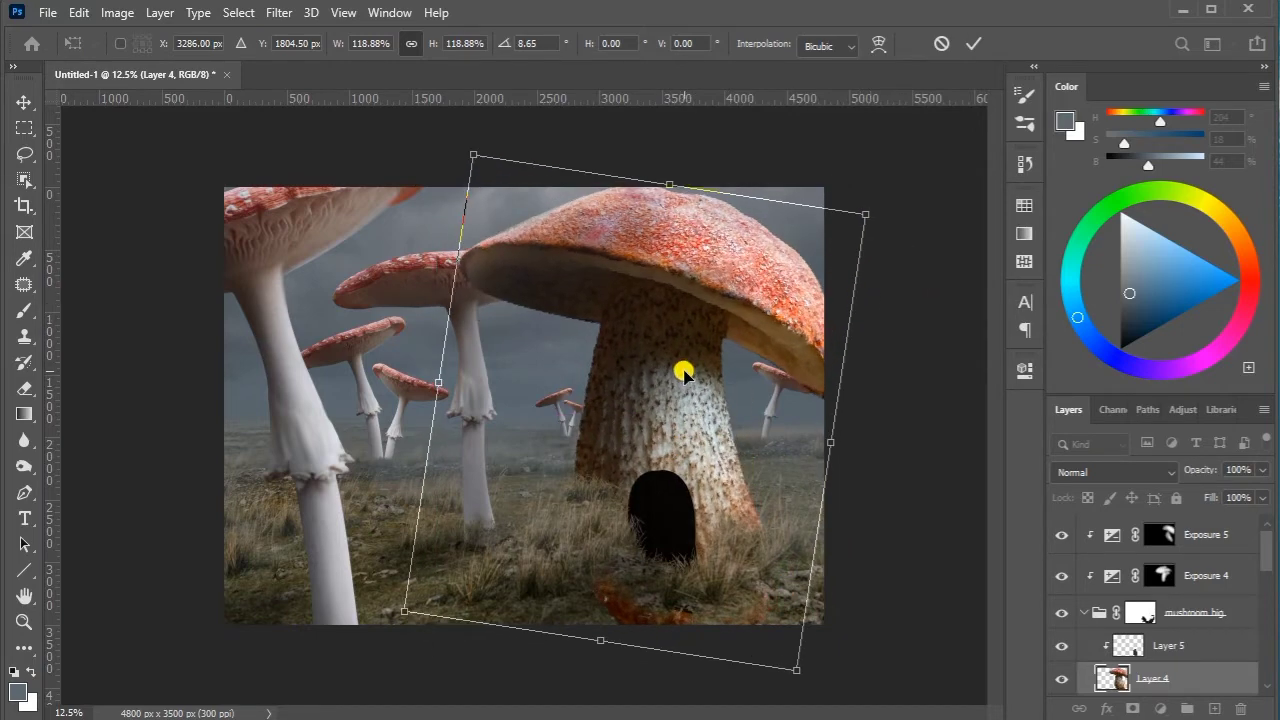
left_click_drag(683, 368, 700, 368)
left_click(977, 47)
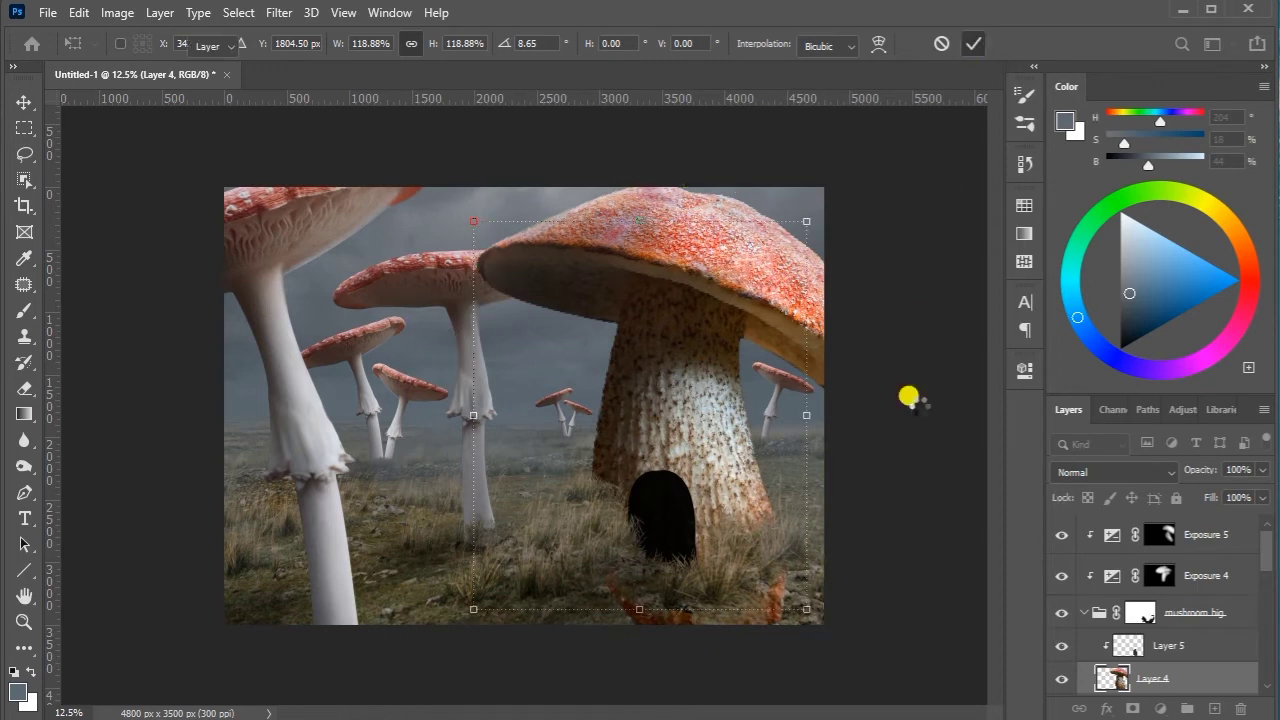
left_click_drag(679, 501, 674, 491)
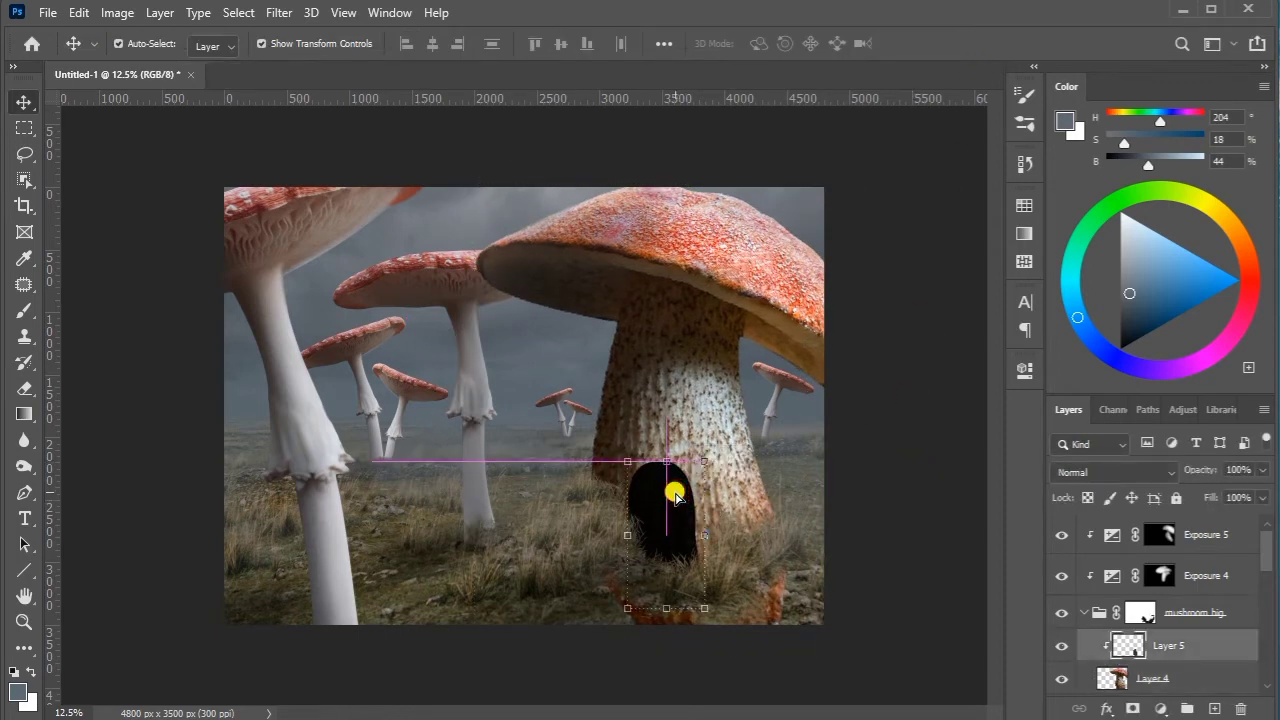
Paint black with a grass brush on the mushroom big group mask to hide the orange blob and blend the base
left_click(1138, 612)
left_click(24, 310)
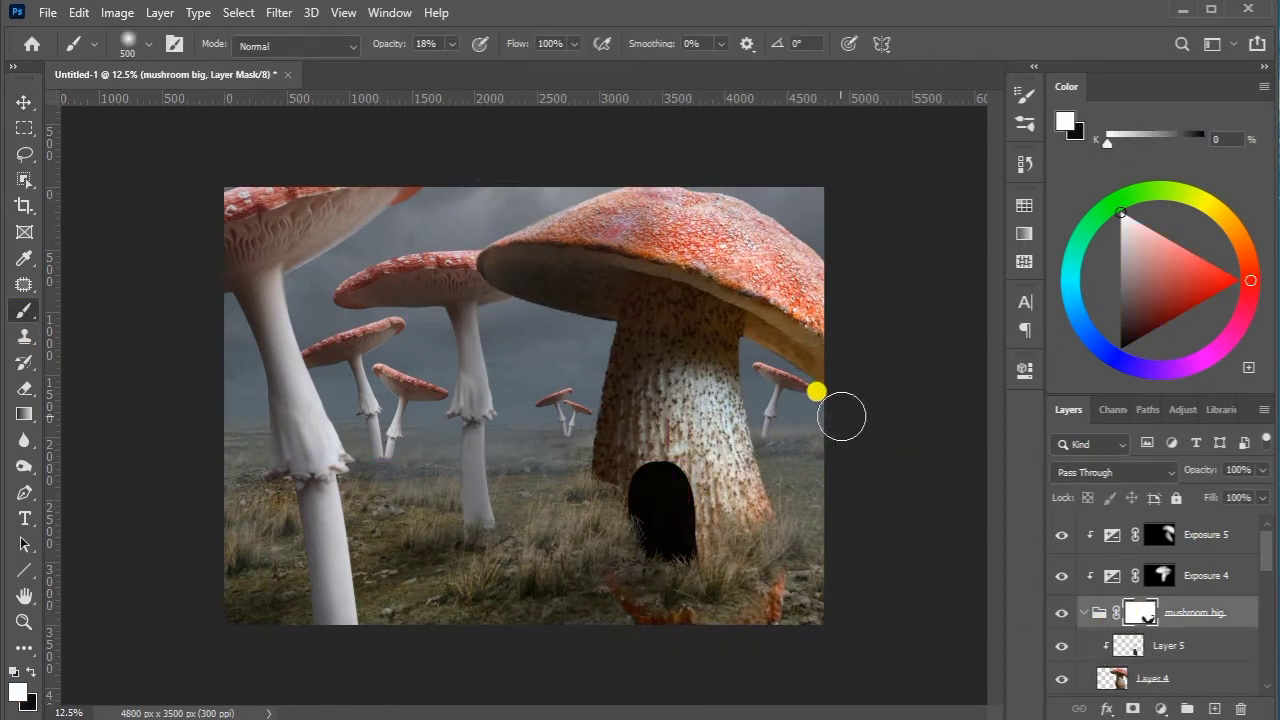
key("period")
key("x")
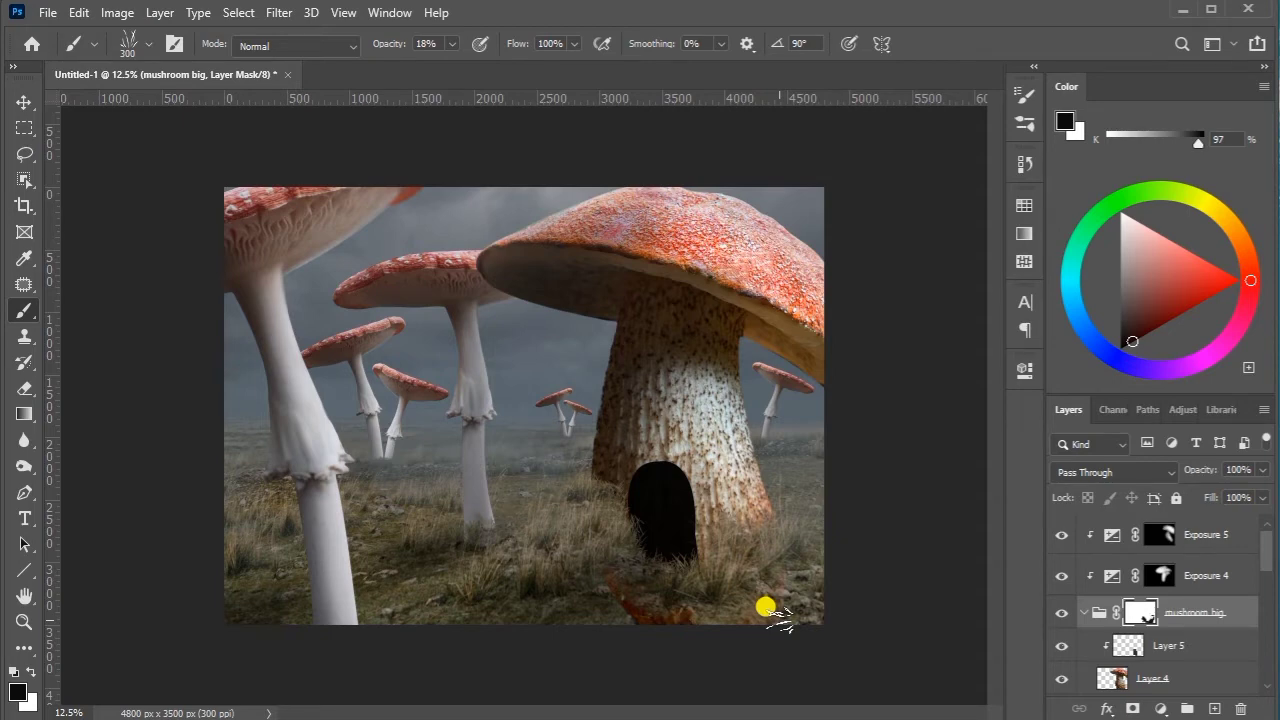
mouse_move(765, 607)
left_mouse_down()
mouse_move(591, 609)
mouse_move(626, 594)
mouse_move(687, 611)
mouse_move(671, 605)
mouse_move(771, 580)
mouse_move(750, 590)
mouse_move(769, 606)
left_mouse_up()
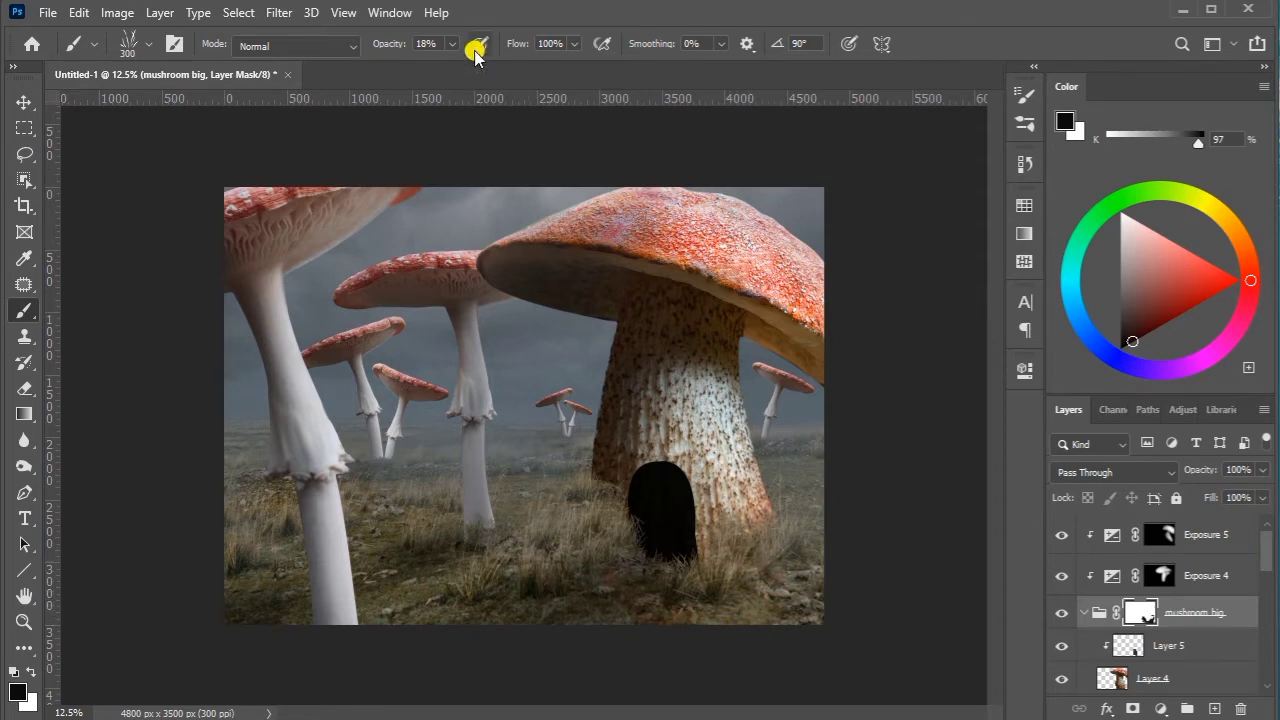
left_click_drag(452, 44, 520, 68)
mouse_move(557, 563)
left_mouse_down()
mouse_move(654, 609)
mouse_move(708, 591)
mouse_move(713, 560)
left_mouse_up()
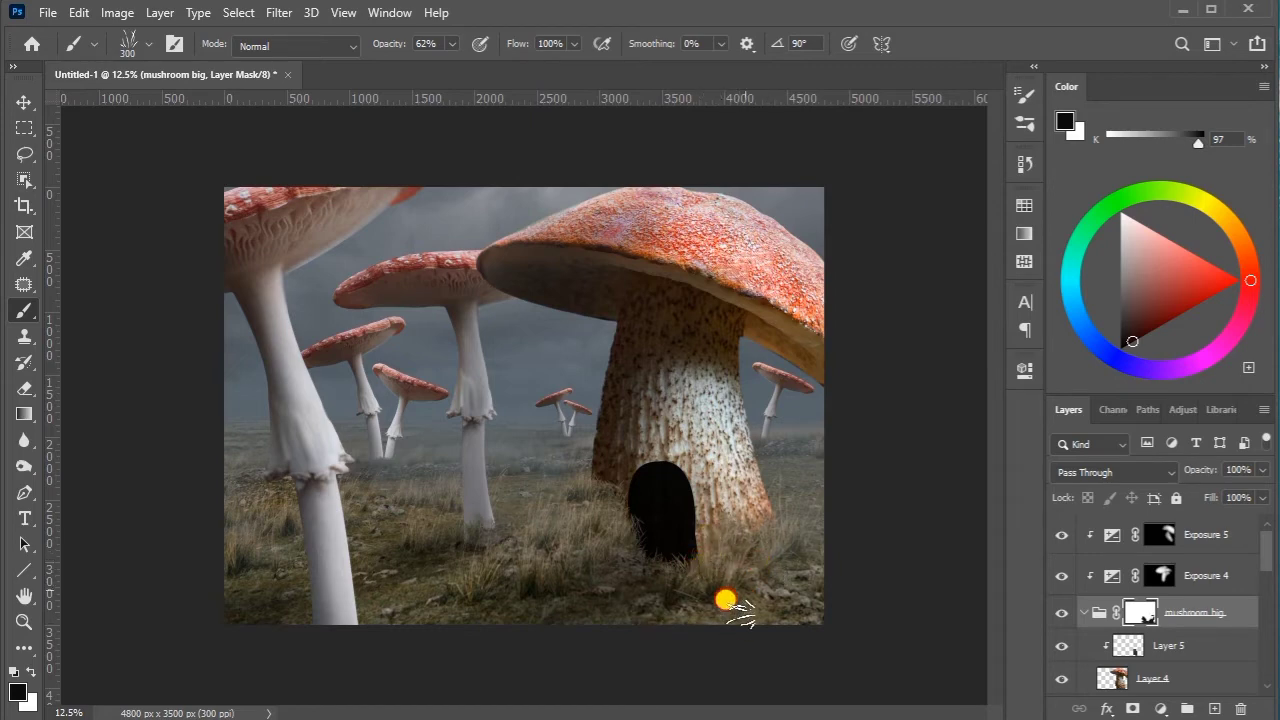
key("ctrl+plus")
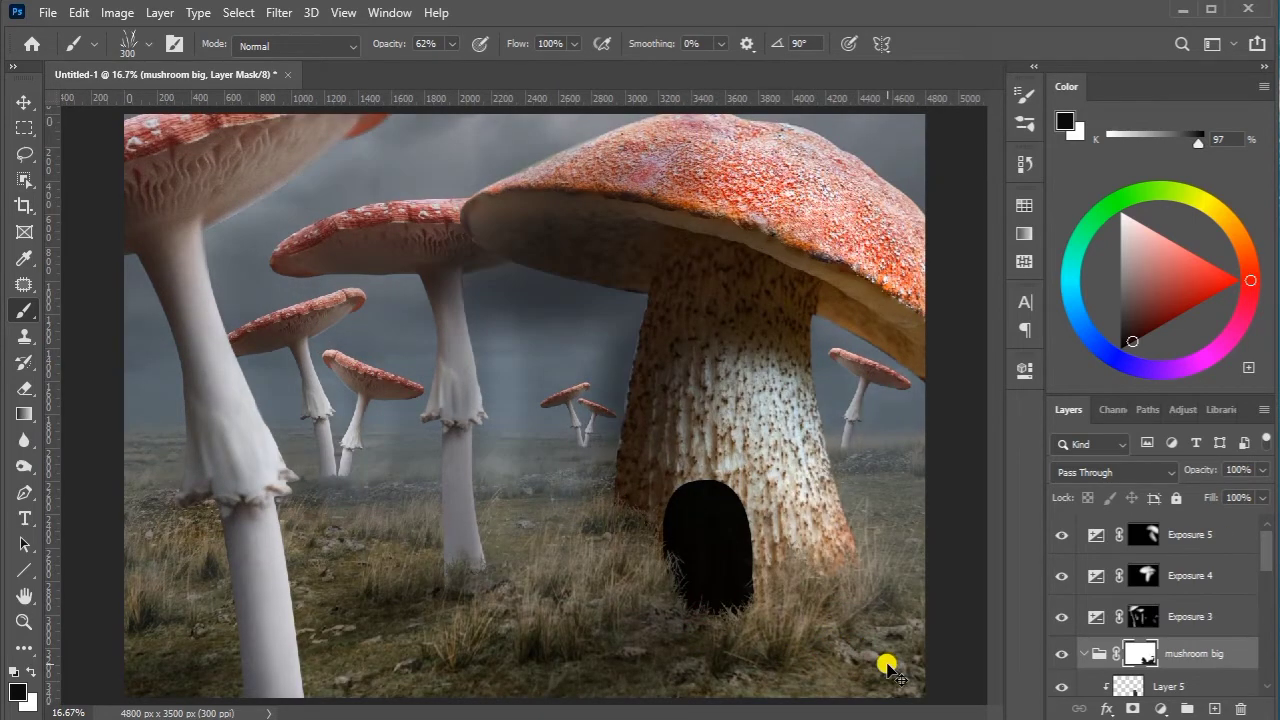
key("ctrl+minus")
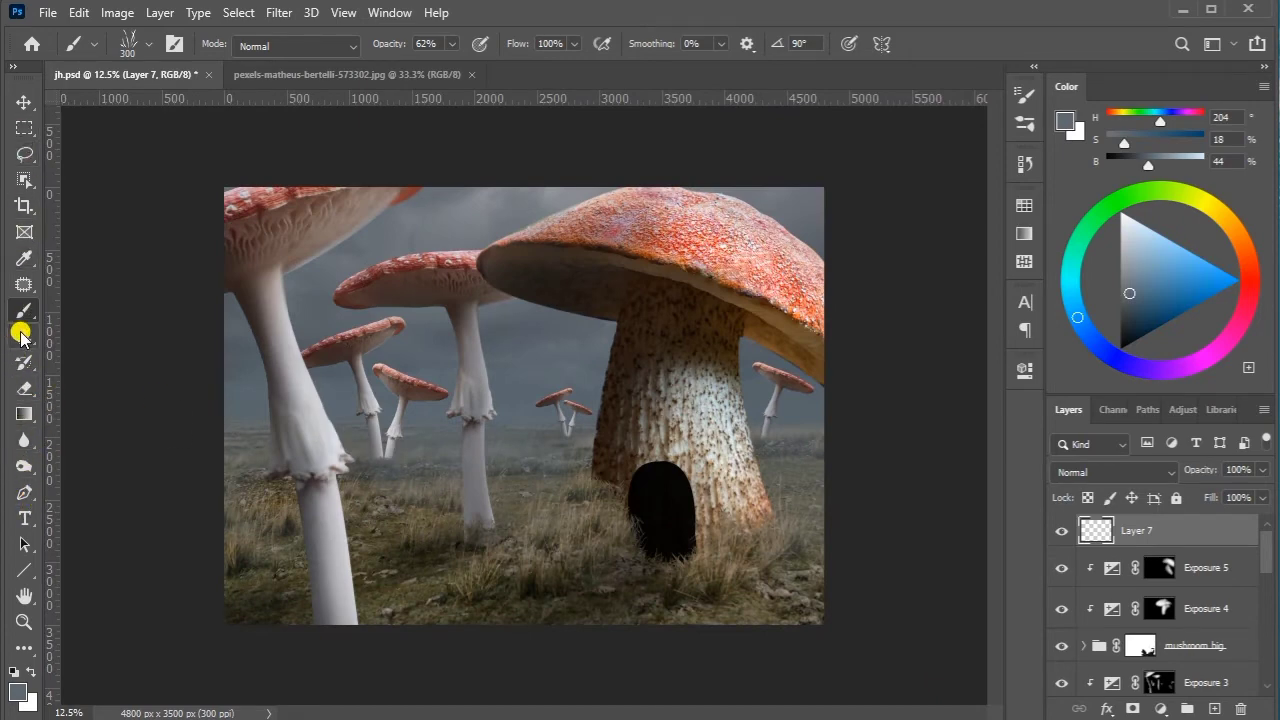
Set up a 700 px Soft Round brush at 24% opacity with bright saturated cyan as foreground
left_click(1024, 122)
left_click_drag(999, 431, 1000, 274)
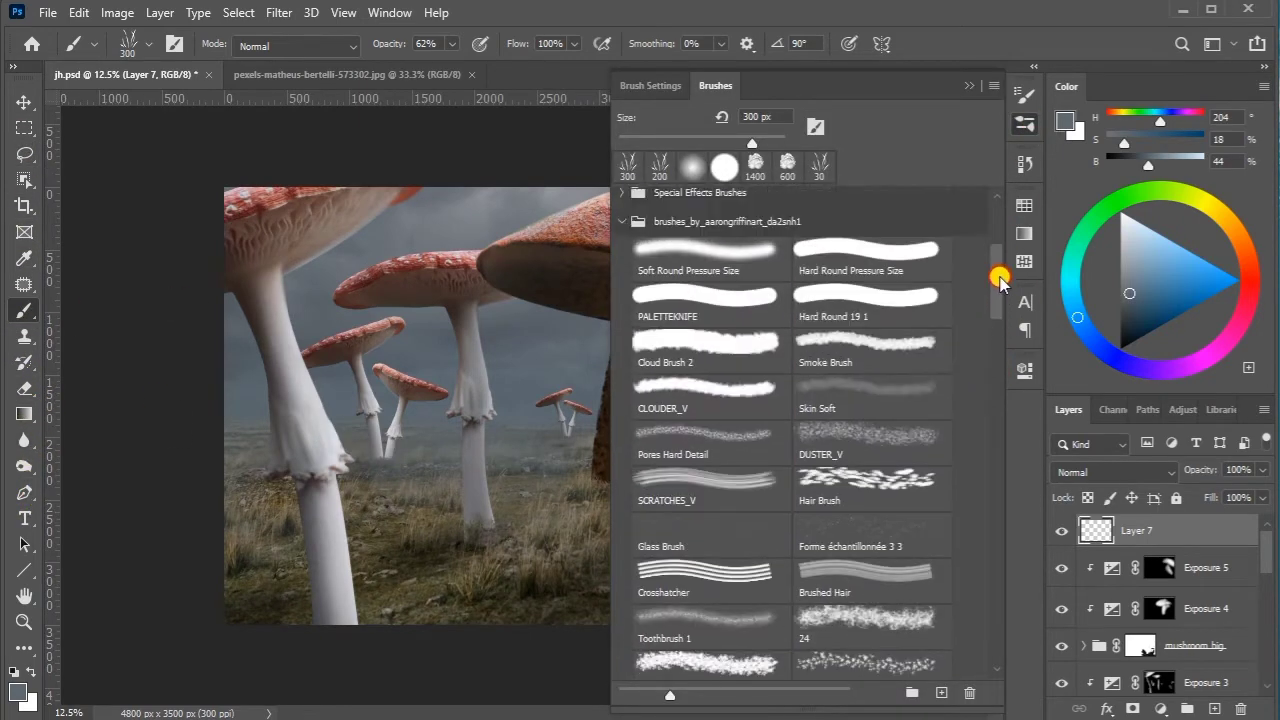
scroll(808, 294, "up", 2)
left_click(952, 88)
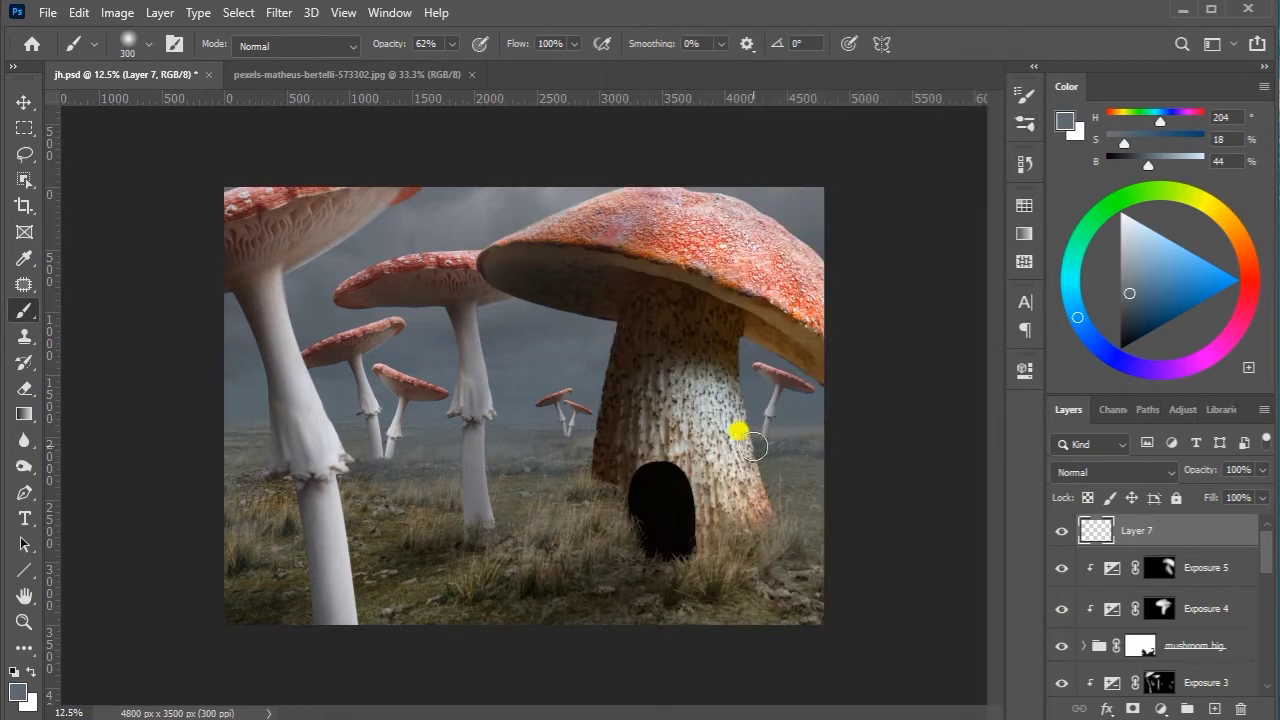
key("bracketright")
key("bracketright")
key("bracketright")
key("bracketright")
left_click(445, 47)
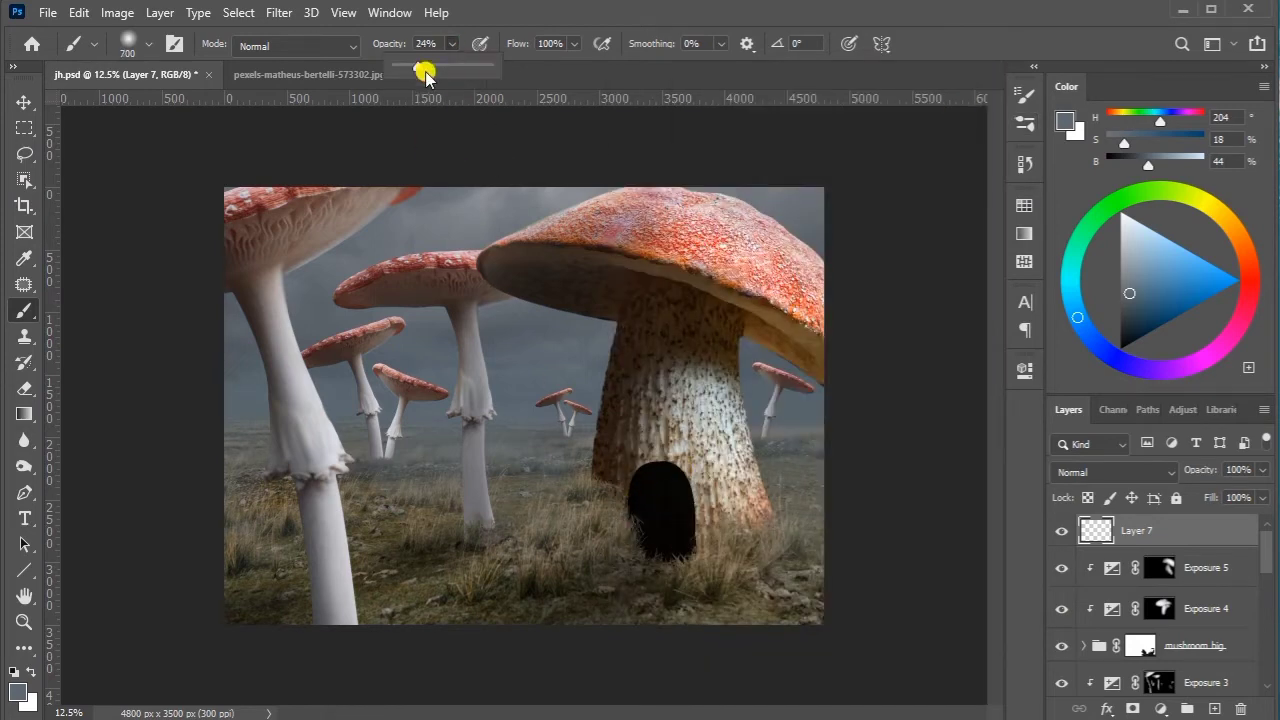
left_click_drag(1222, 248, 1211, 354)
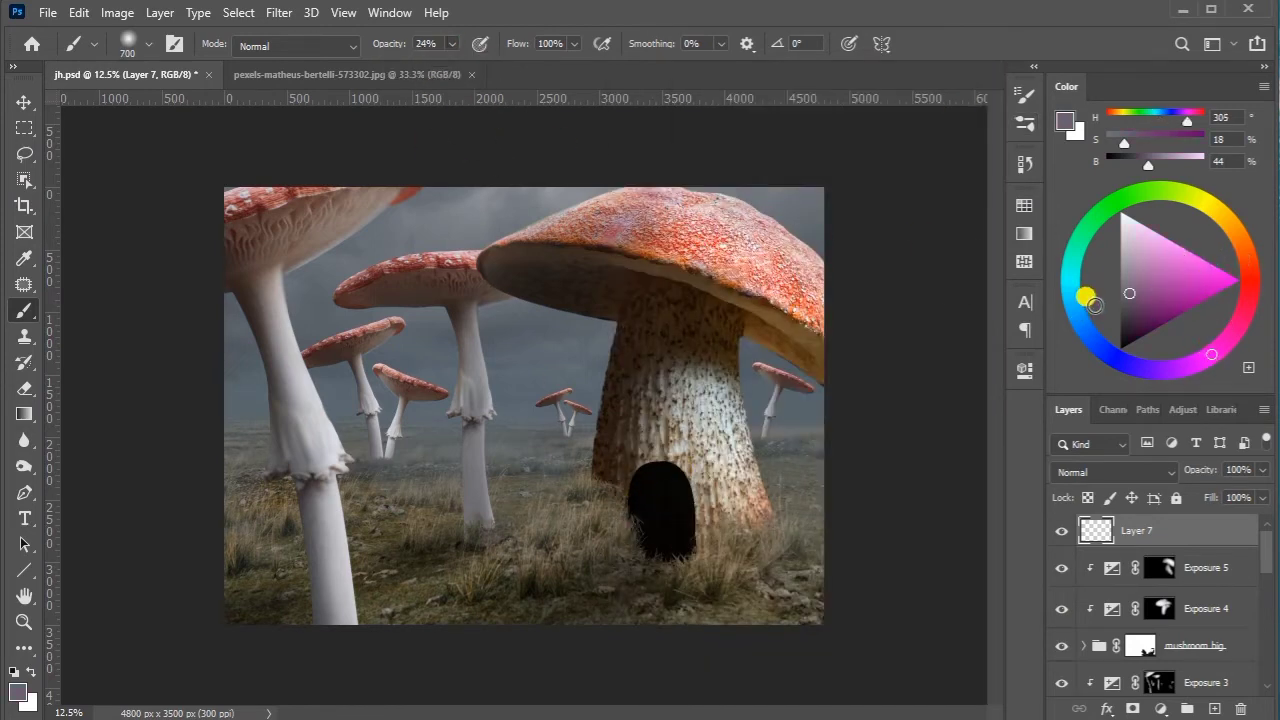
left_click(18, 692)
left_click(737, 295)
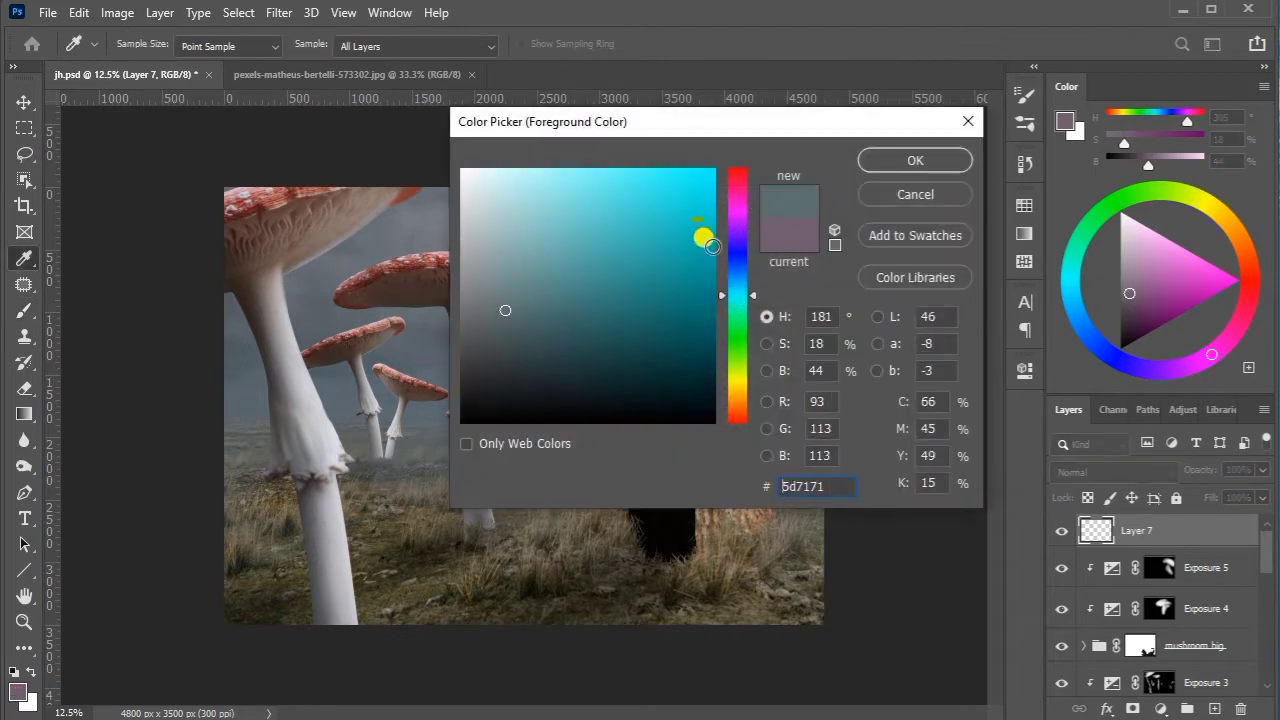
left_click(696, 178)
left_click_drag(655, 173, 714, 168)
left_click(886, 160)
Paint a soft cyan glow on Layer 7 over the doorway and nearby grass
mouse_move(661, 411)
left_mouse_down()
mouse_move(620, 466)
mouse_move(563, 496)
mouse_move(574, 511)
mouse_move(573, 427)
mouse_move(597, 466)
mouse_move(563, 517)
left_mouse_up()
key("bracketright")
key("bracketright")
key("bracketright")
key("bracketright")
key("bracketright")
key("bracketright")
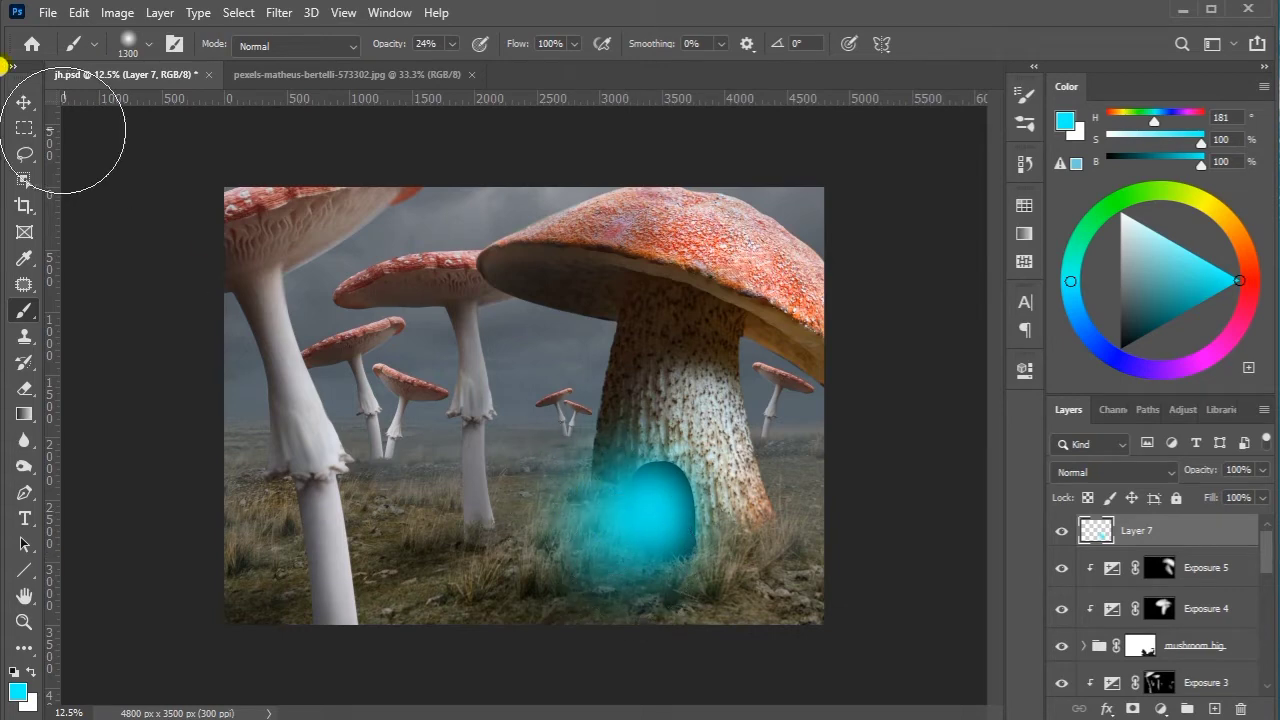
left_click(23, 101)
Scale the cyan glow to about 107% and move it down toward the ground
left_click_drag(777, 373, 760, 388)
left_click_drag(666, 487, 663, 500)
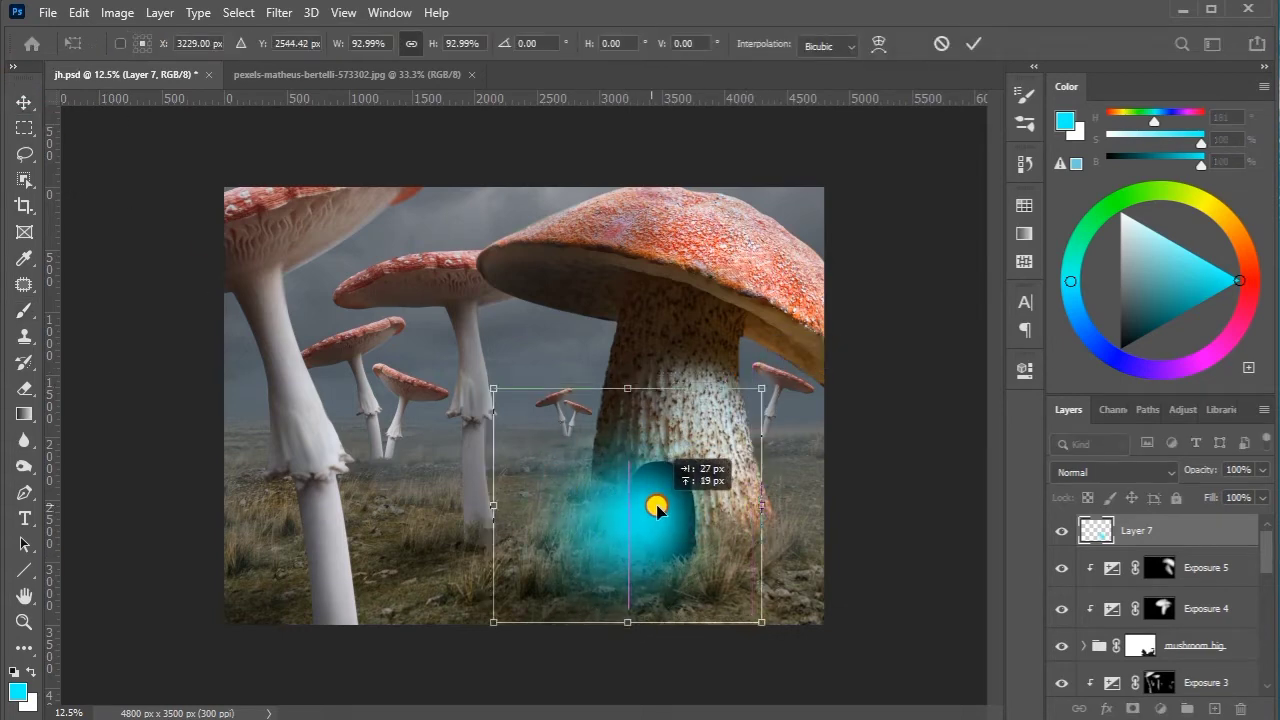
left_click_drag(493, 499, 453, 507)
left_click_drag(663, 522, 643, 536)
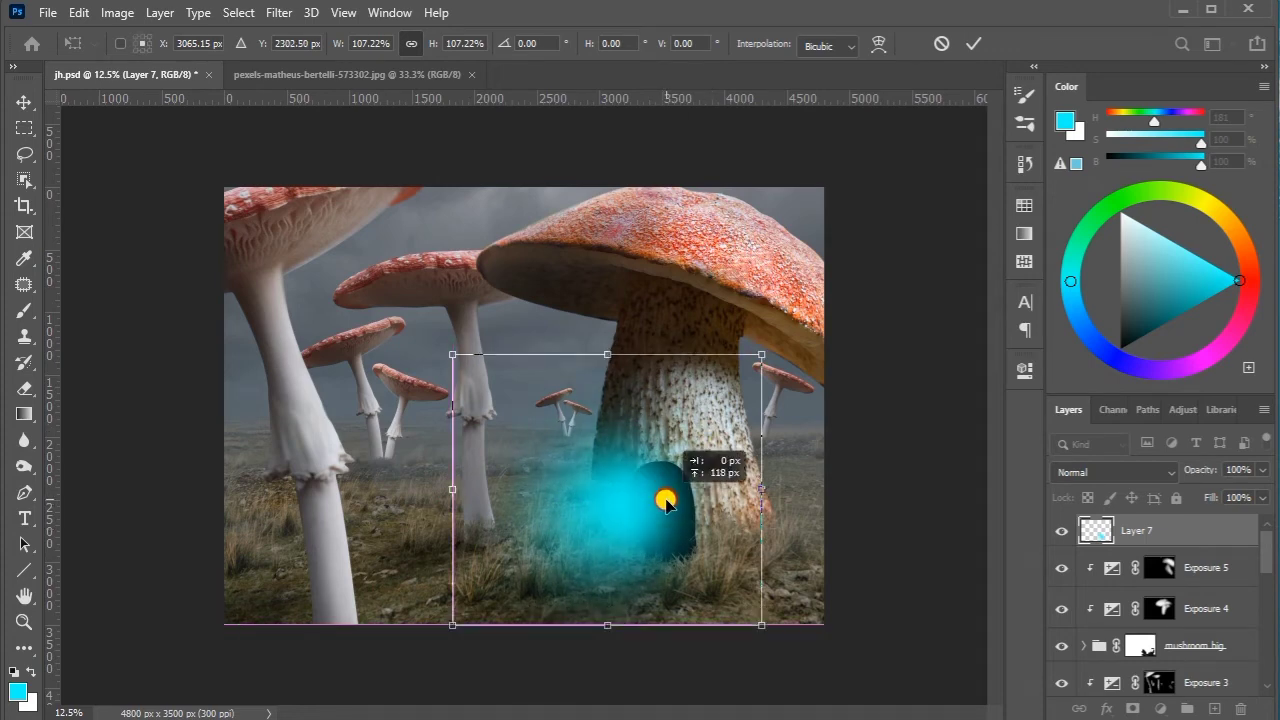
left_click(973, 43)
With the Dodge tool, target Layer 4 inside the mushroom big group instead of Layer 7
left_click(902, 460)
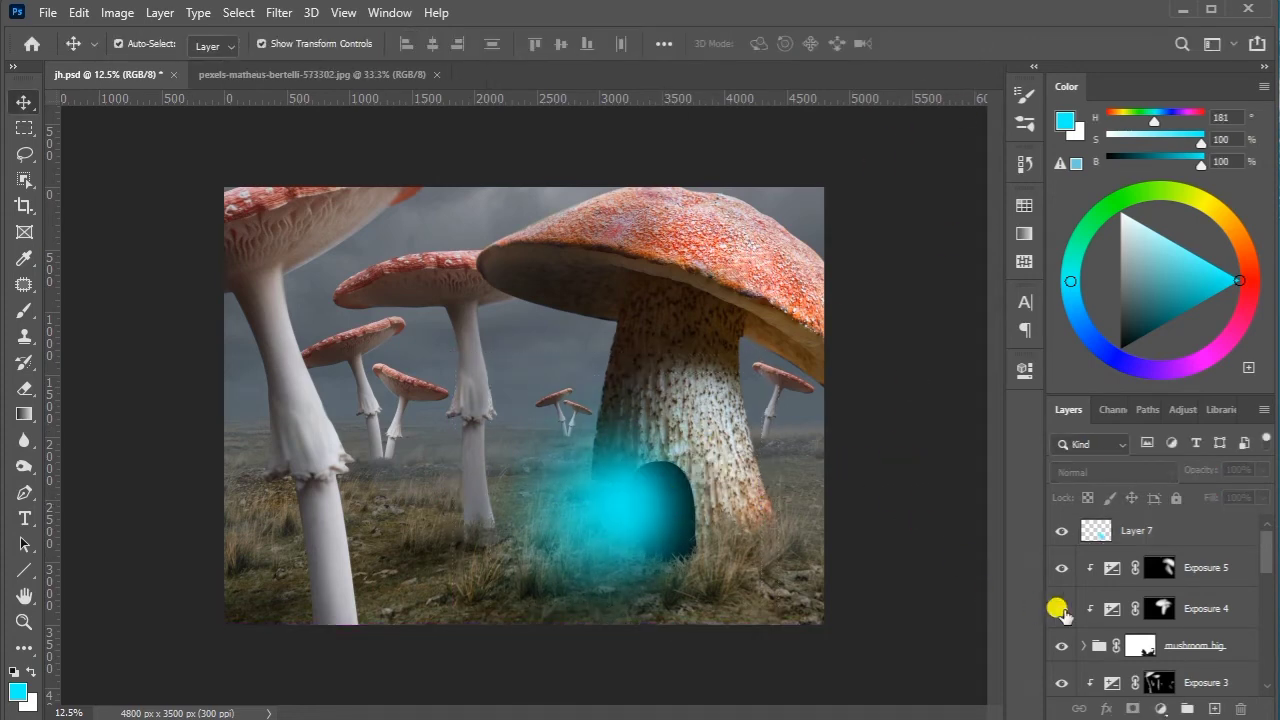
scroll(1143, 614, "down", 1)
scroll(1143, 629, "down", 2)
scroll(1160, 650, "down", 1)
scroll(1167, 655, "down", 3)
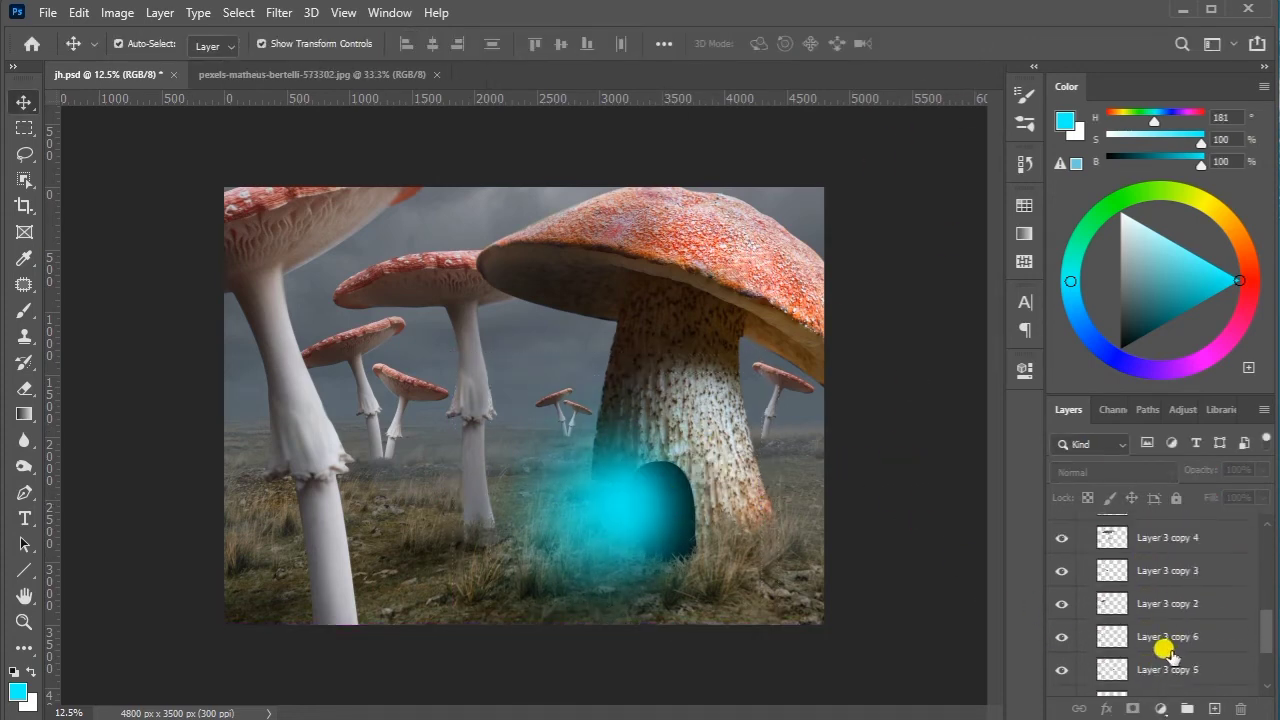
scroll(1167, 655, "up", 3)
scroll(1160, 655, "up", 2)
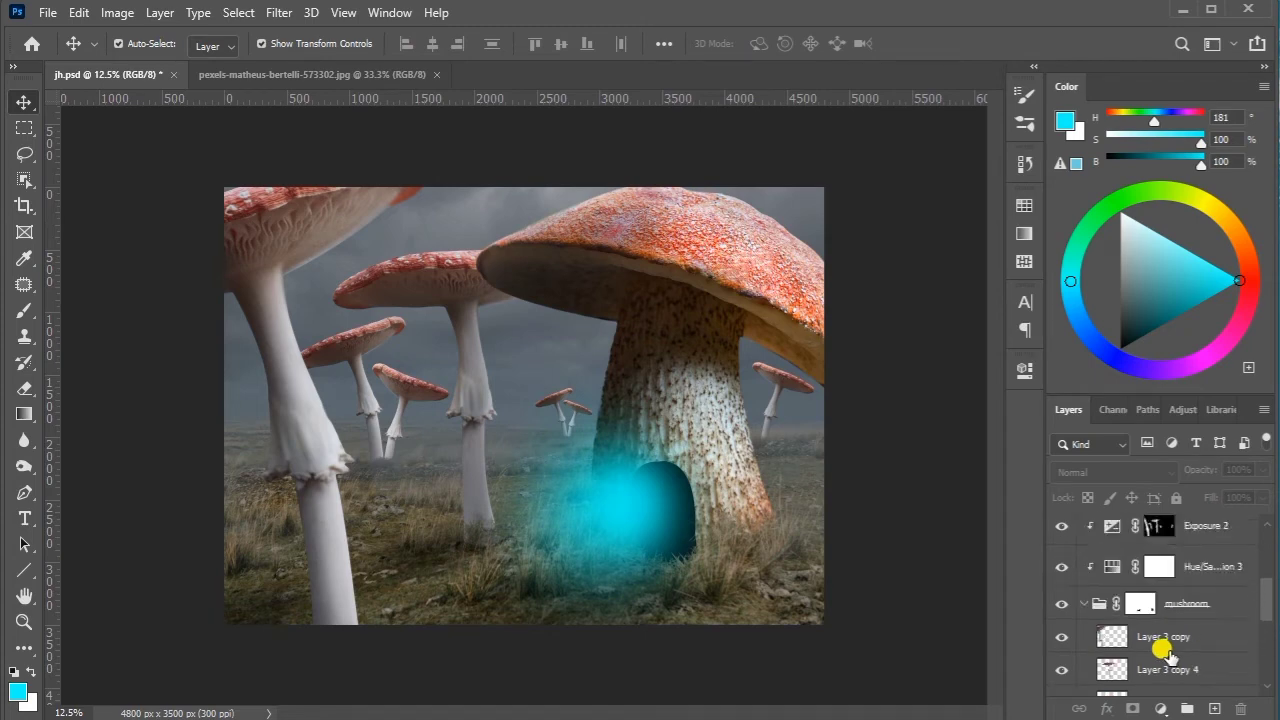
scroll(1153, 655, "up", 1)
scroll(1134, 646, "up", 2)
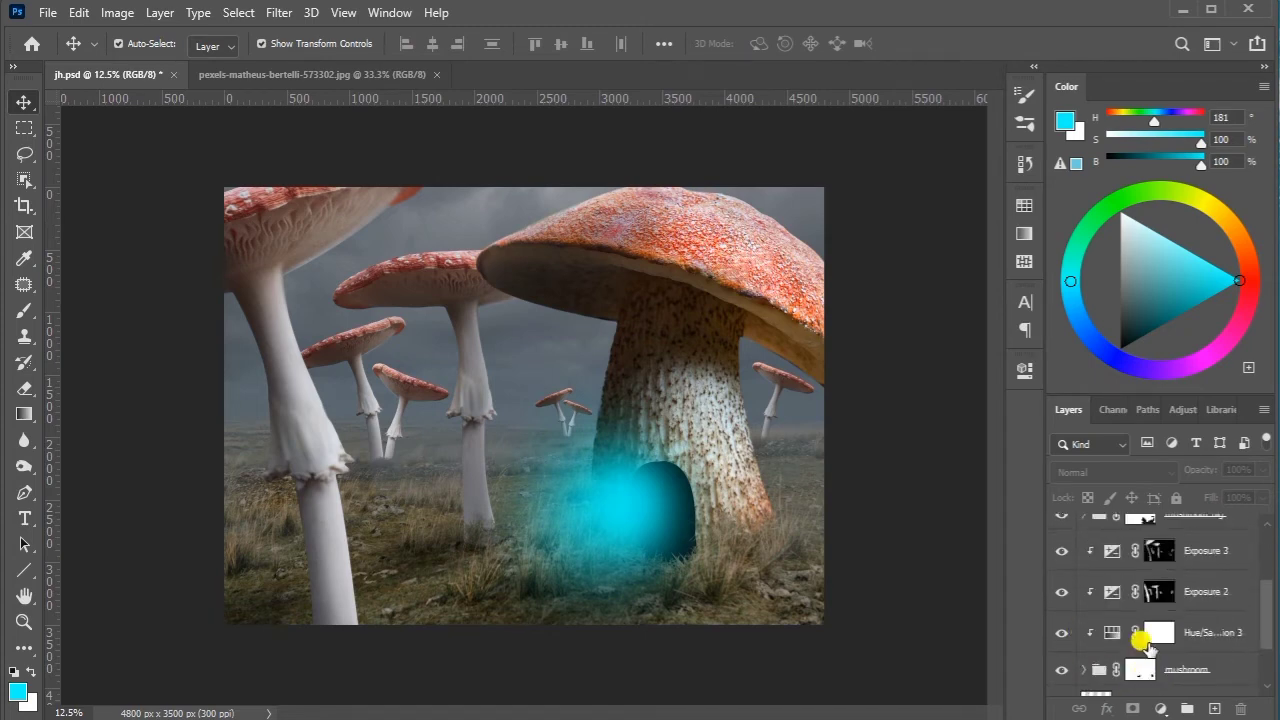
scroll(1143, 631, "up", 2)
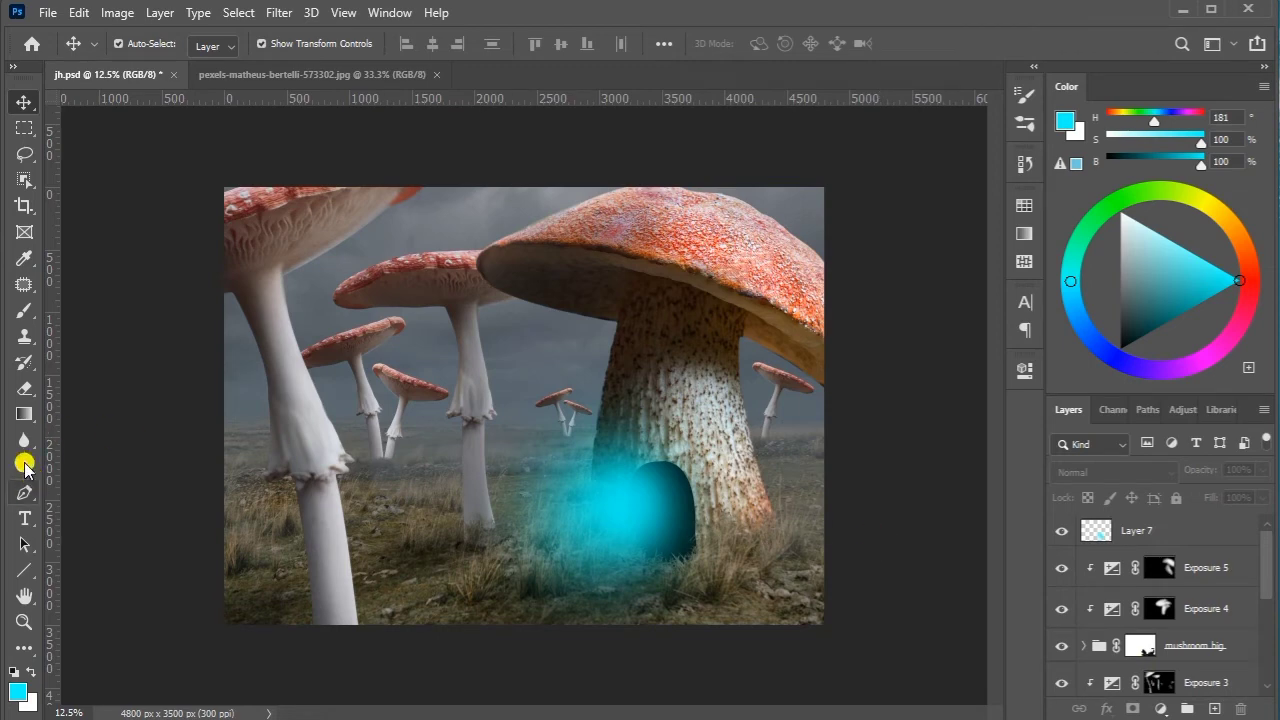
left_click(24, 466)
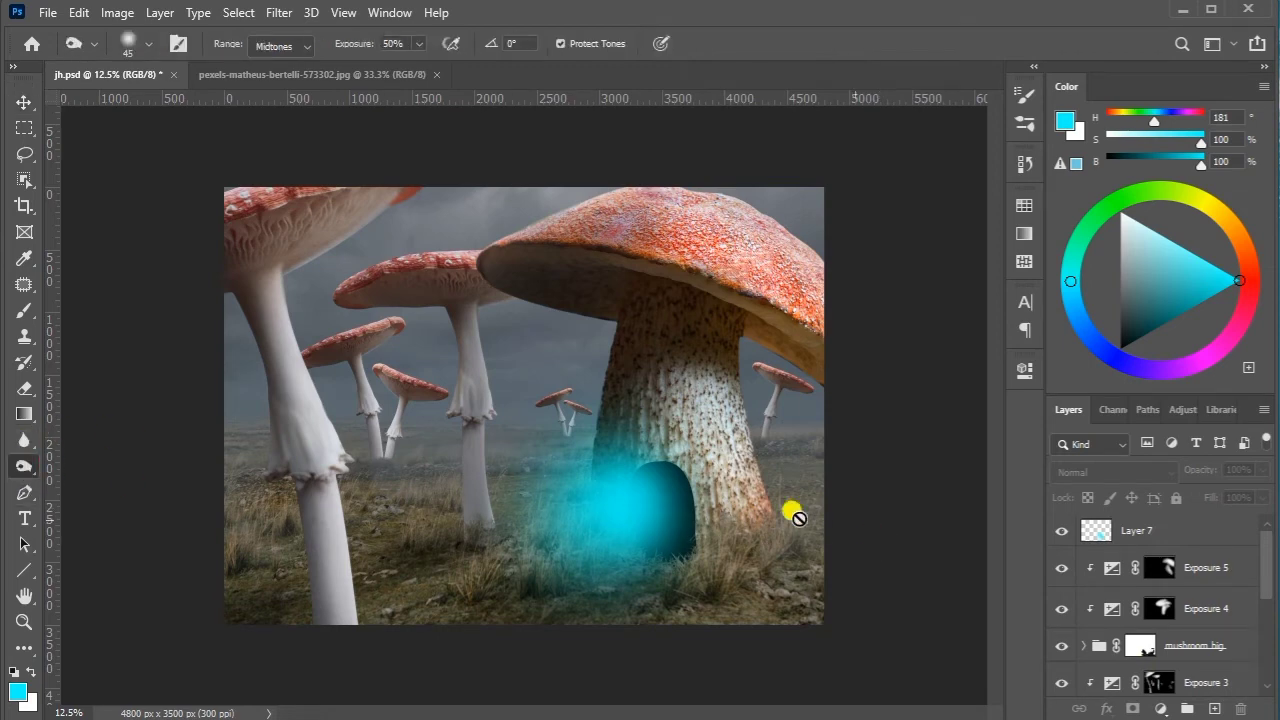
left_click(1085, 646)
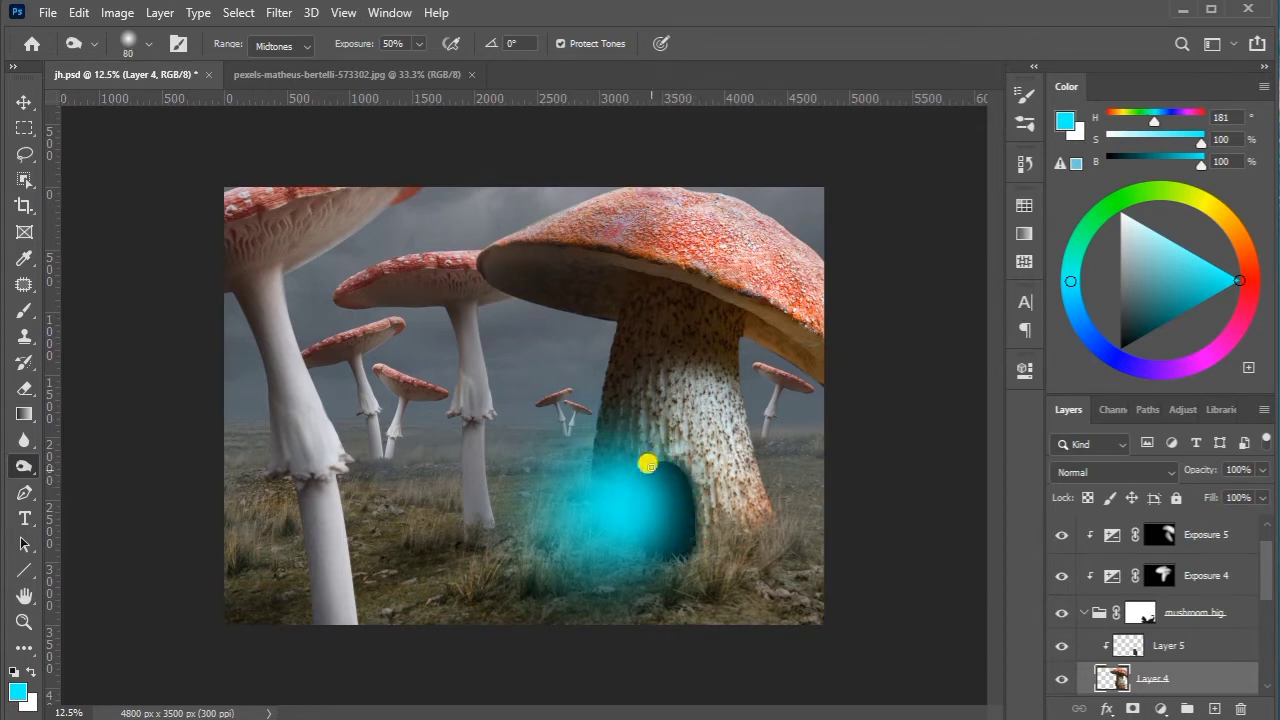
Dodge the big mushroom's stem base and nearby grass at 18% exposure
left_click(419, 43)
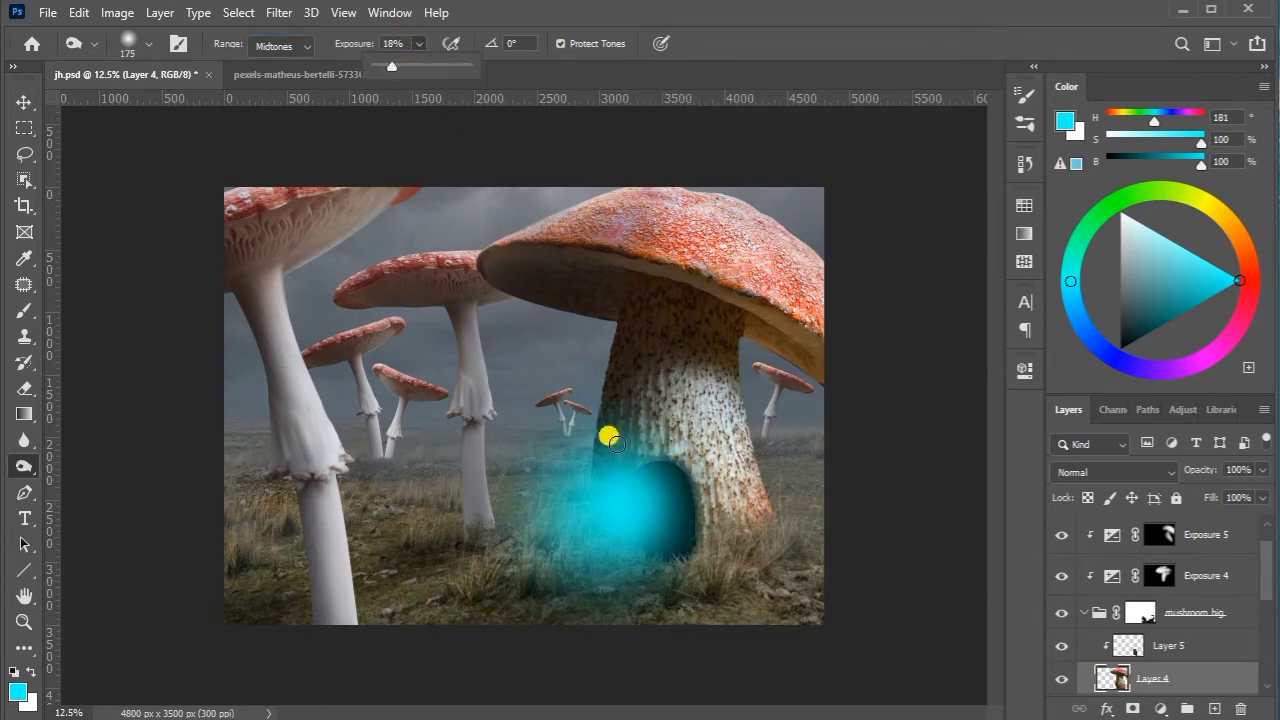
left_click_drag(612, 440, 688, 468)
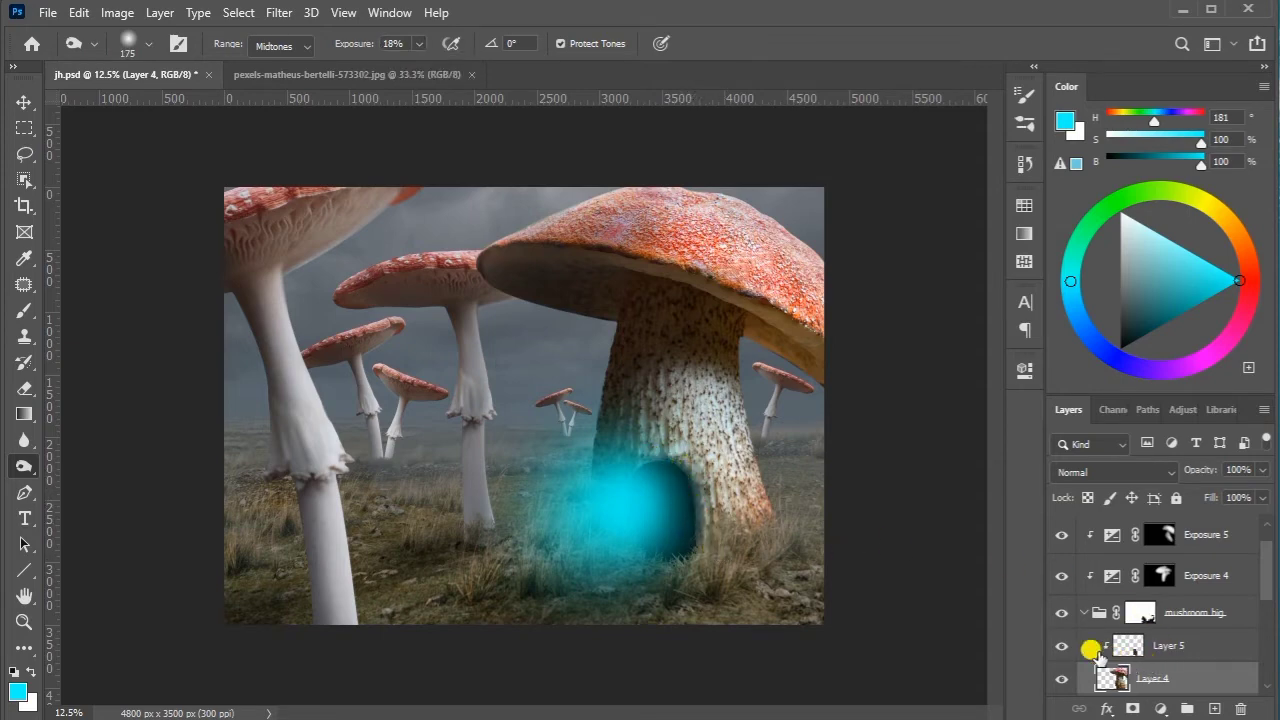
left_click_drag(818, 578, 737, 555)
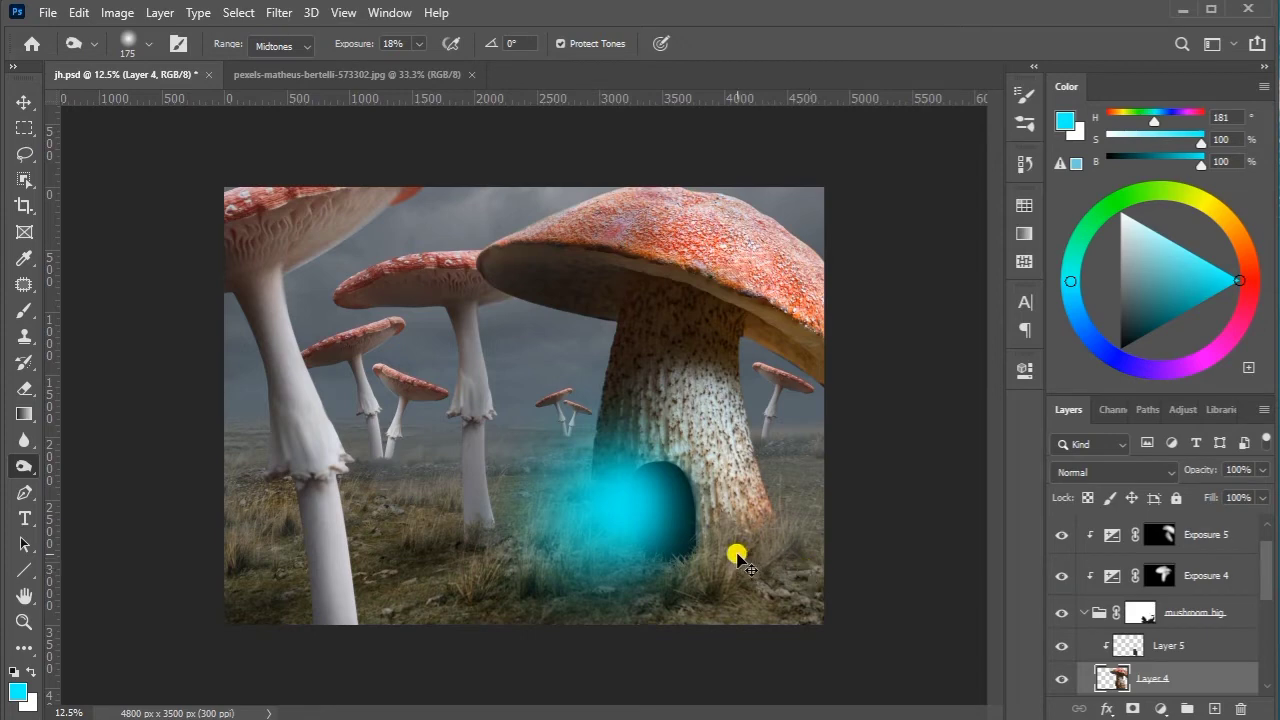
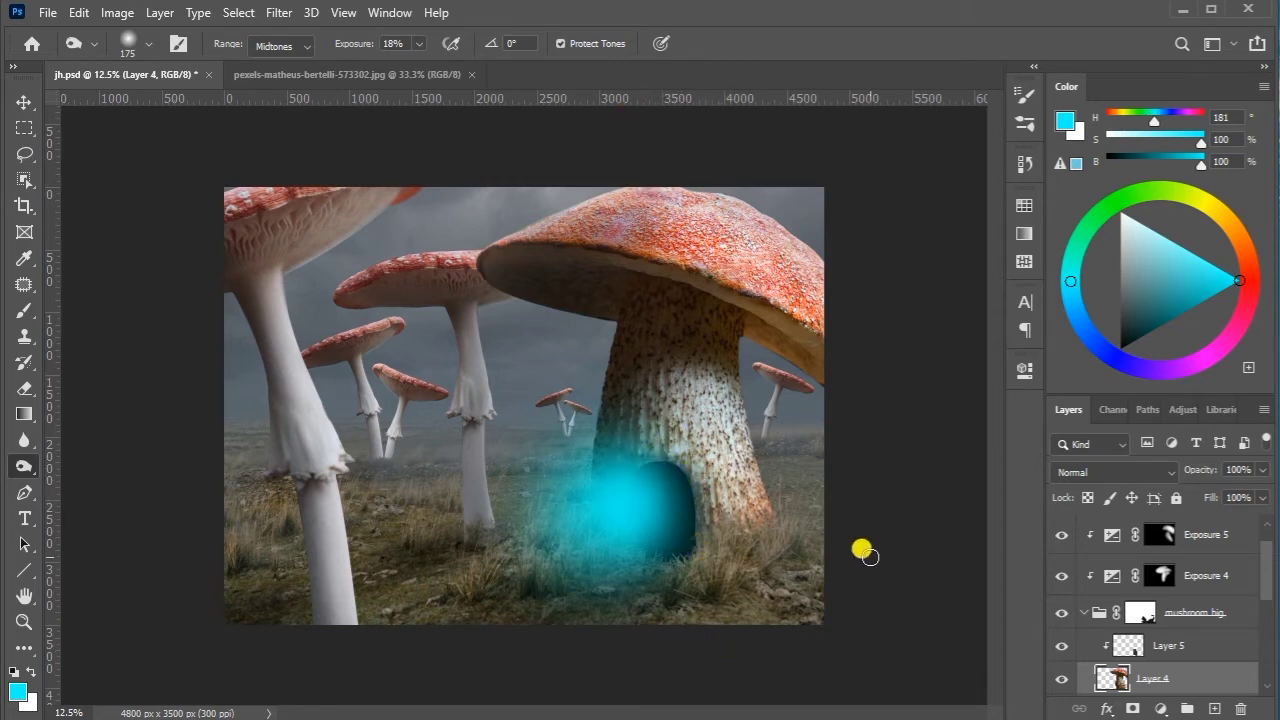
Burn the doorway interior at 77% exposure, then reset exposure to 12% with a 400 brush
left_click(419, 44)
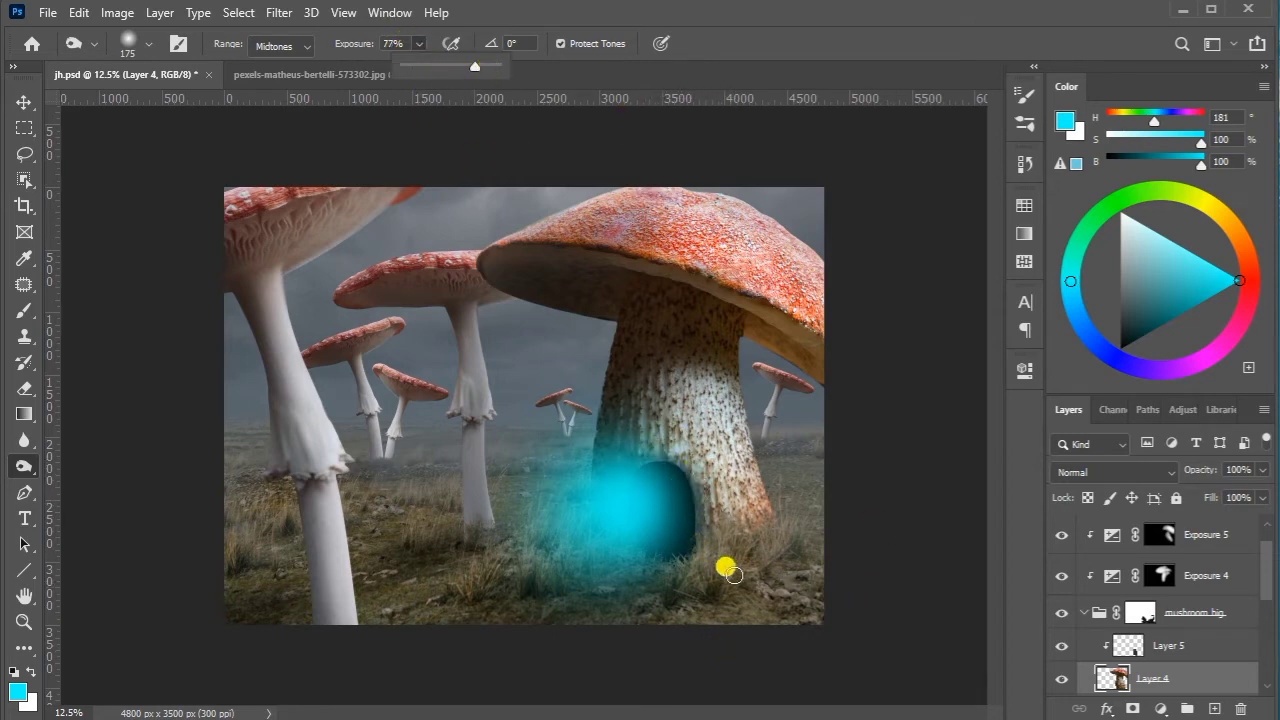
left_click(688, 510)
left_click_drag(686, 523, 681, 482)
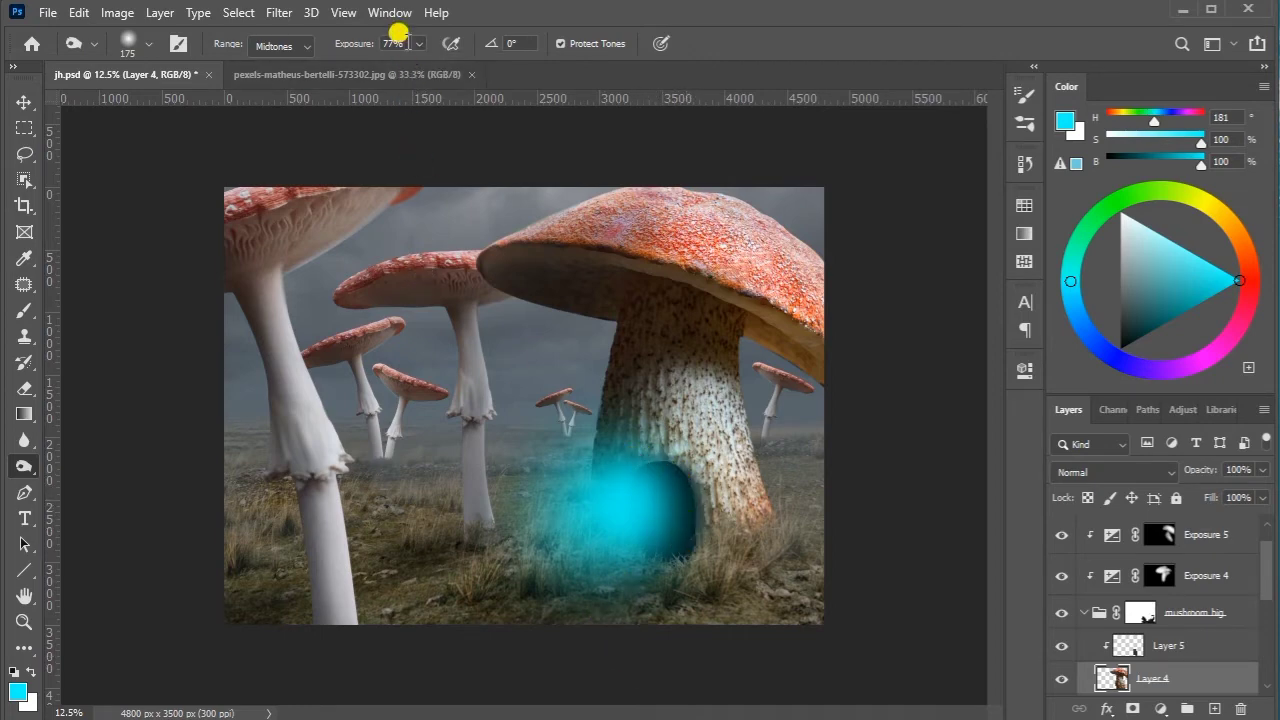
left_click(418, 44)
type("12")
left_click(792, 618)
key("bracketright")
key("bracketright")
key("bracketright")
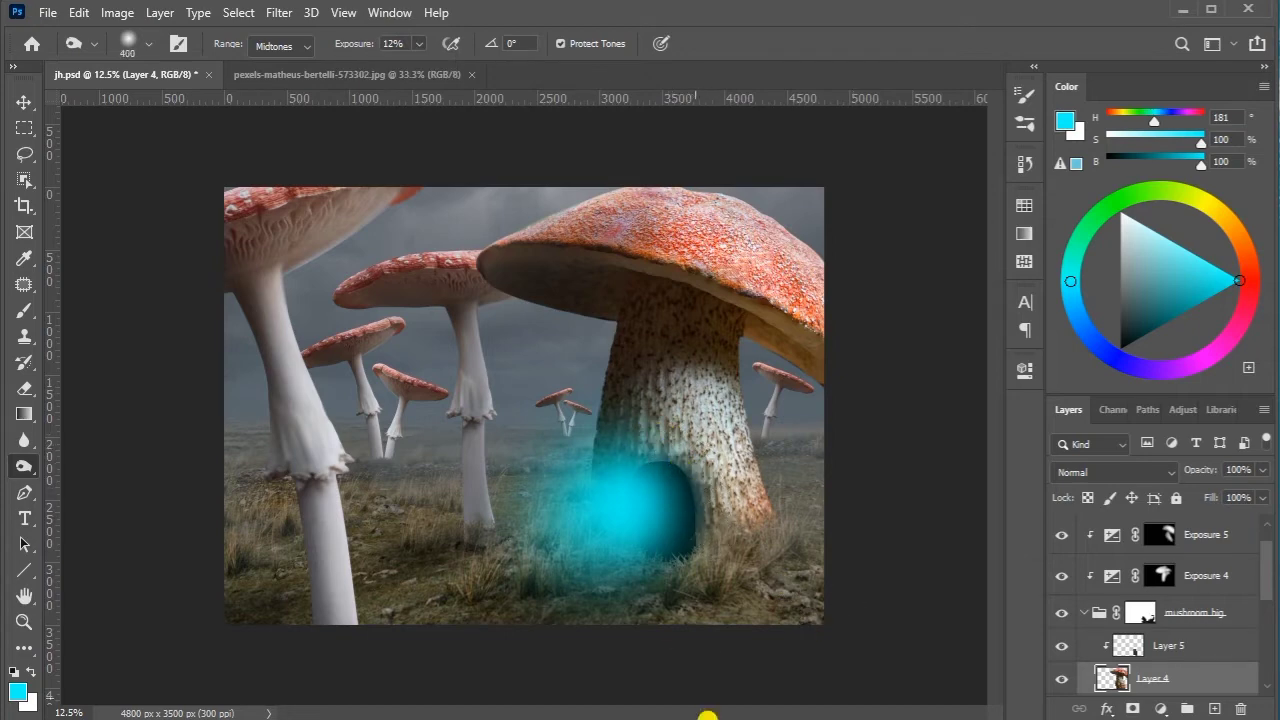
Scale the cyan glow Layer 7 to 111.75%, nudge it left, and add an Inner Glow
key("v")
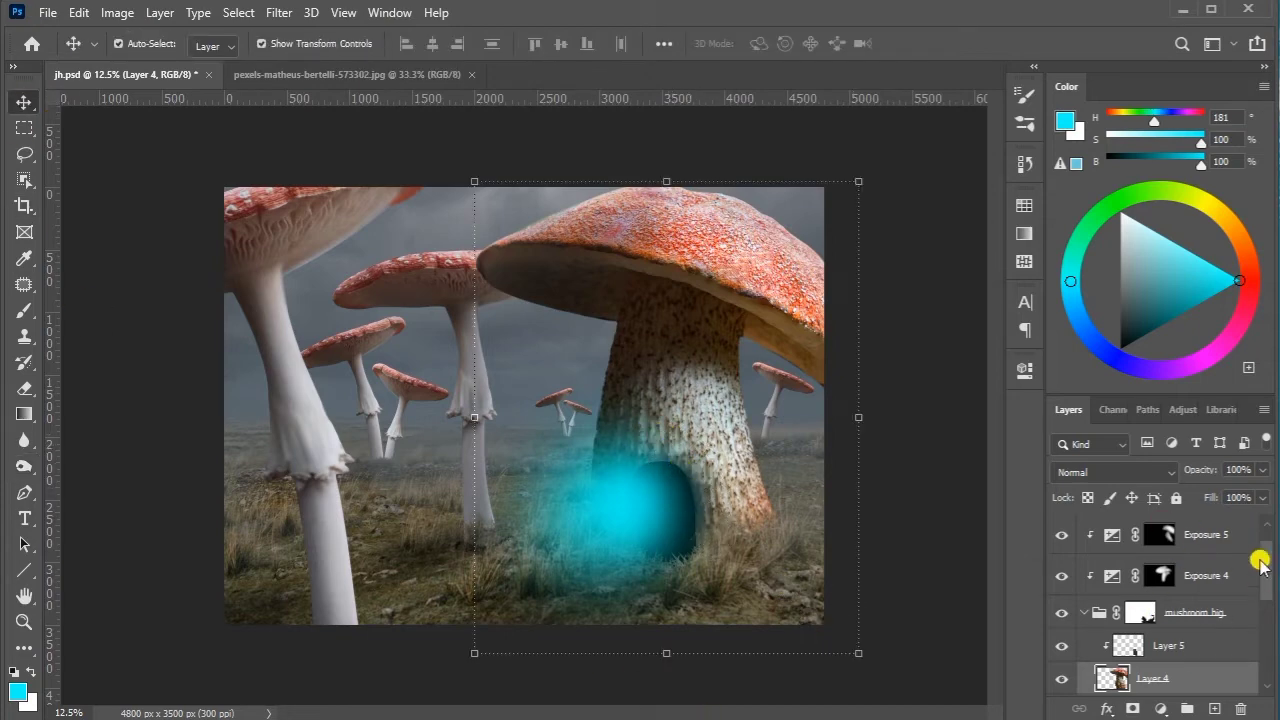
left_click_drag(1260, 565, 1249, 517)
left_click(1124, 540)
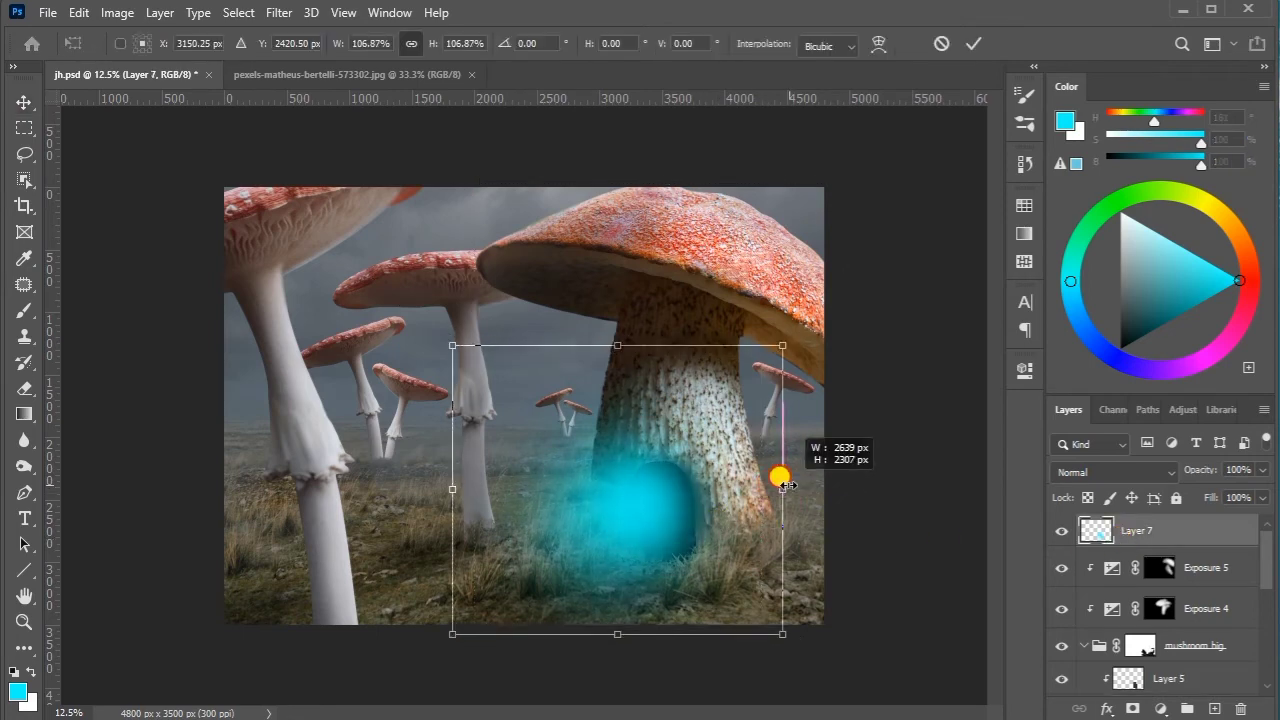
left_click_drag(761, 490, 800, 486)
left_click_drag(686, 514, 680, 527)
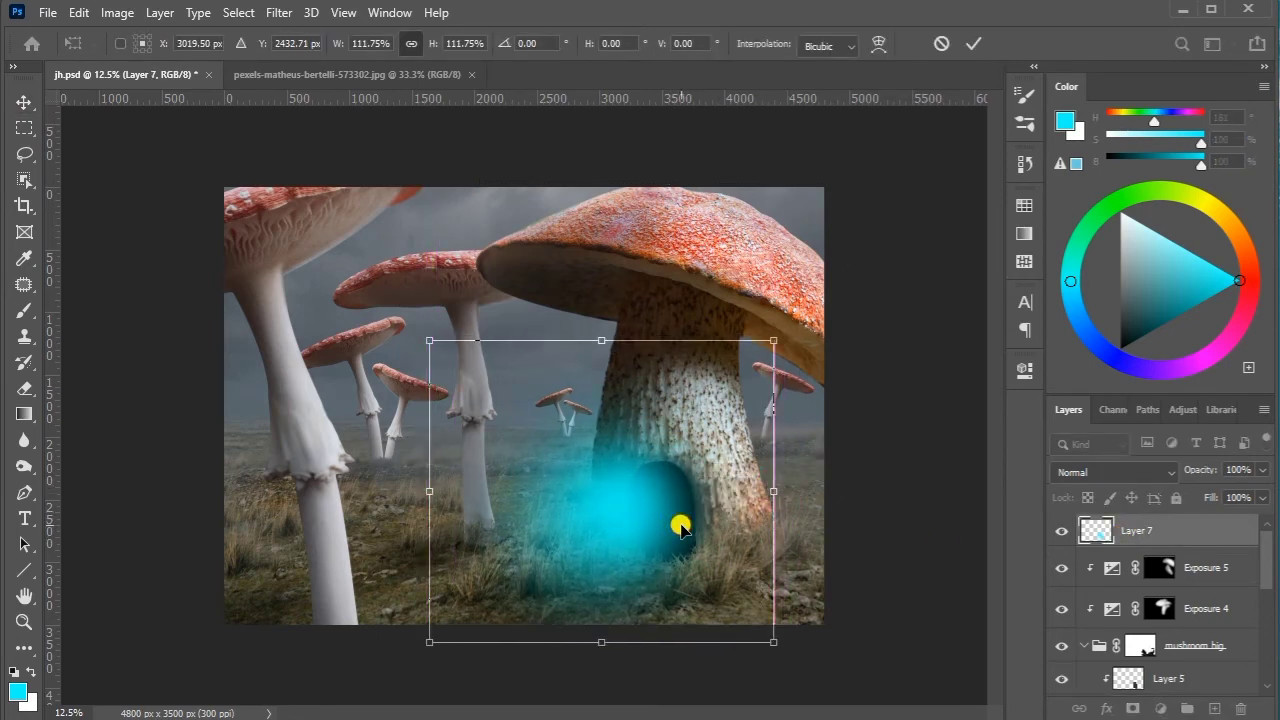
left_click(972, 44)
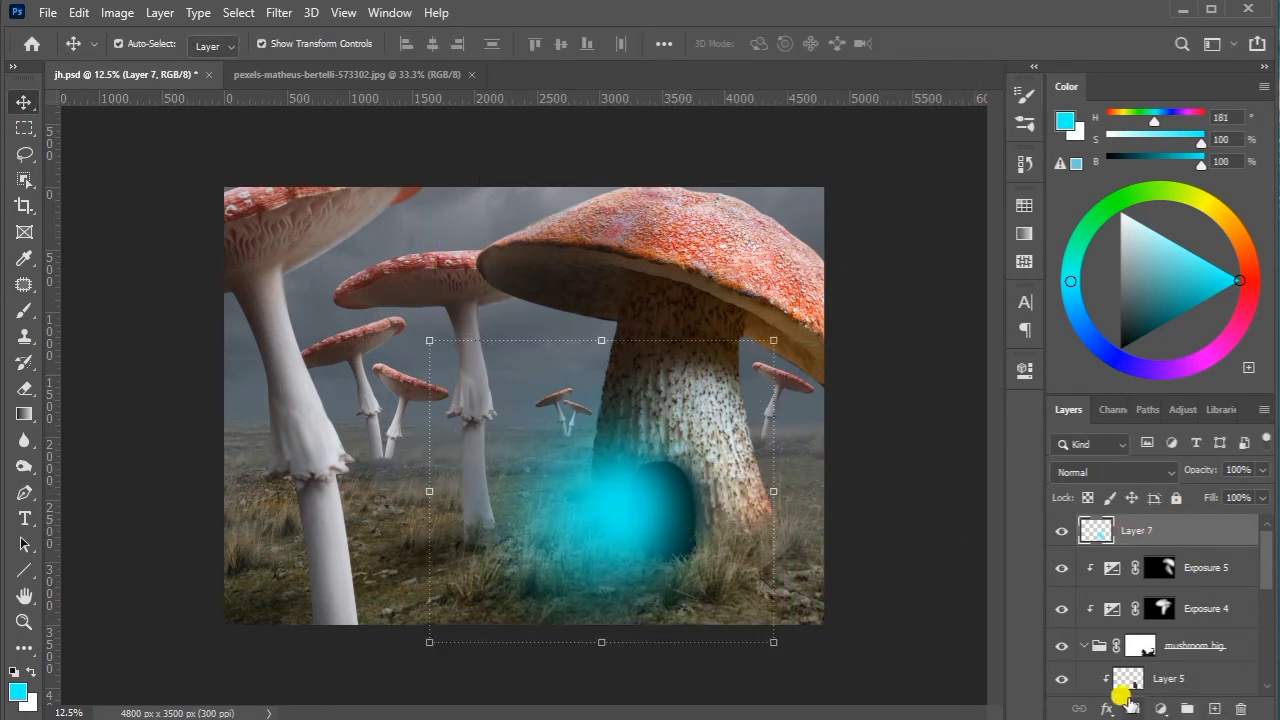
left_click(1108, 707)
left_click(1147, 602)
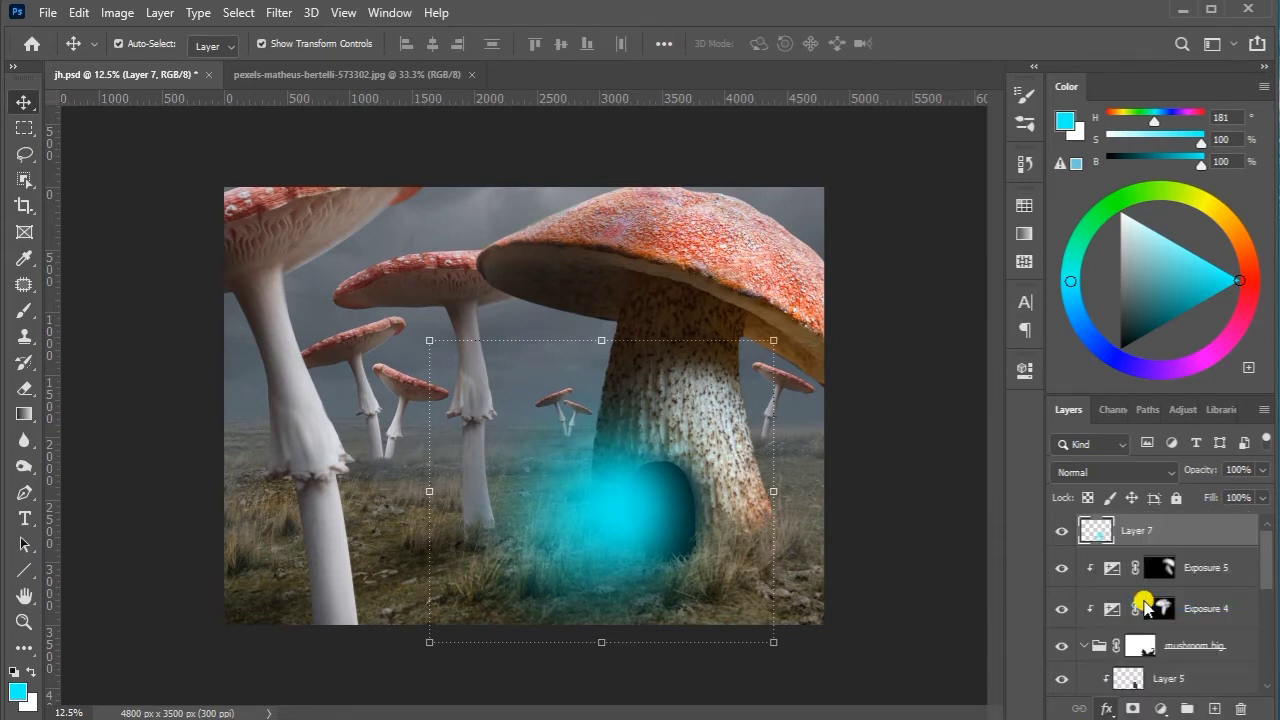
Set Inner Glow to 25% range, 9% opacity, 92 px size; set Layer 7 fill to 86%
left_click_drag(843, 22, 435, 14)
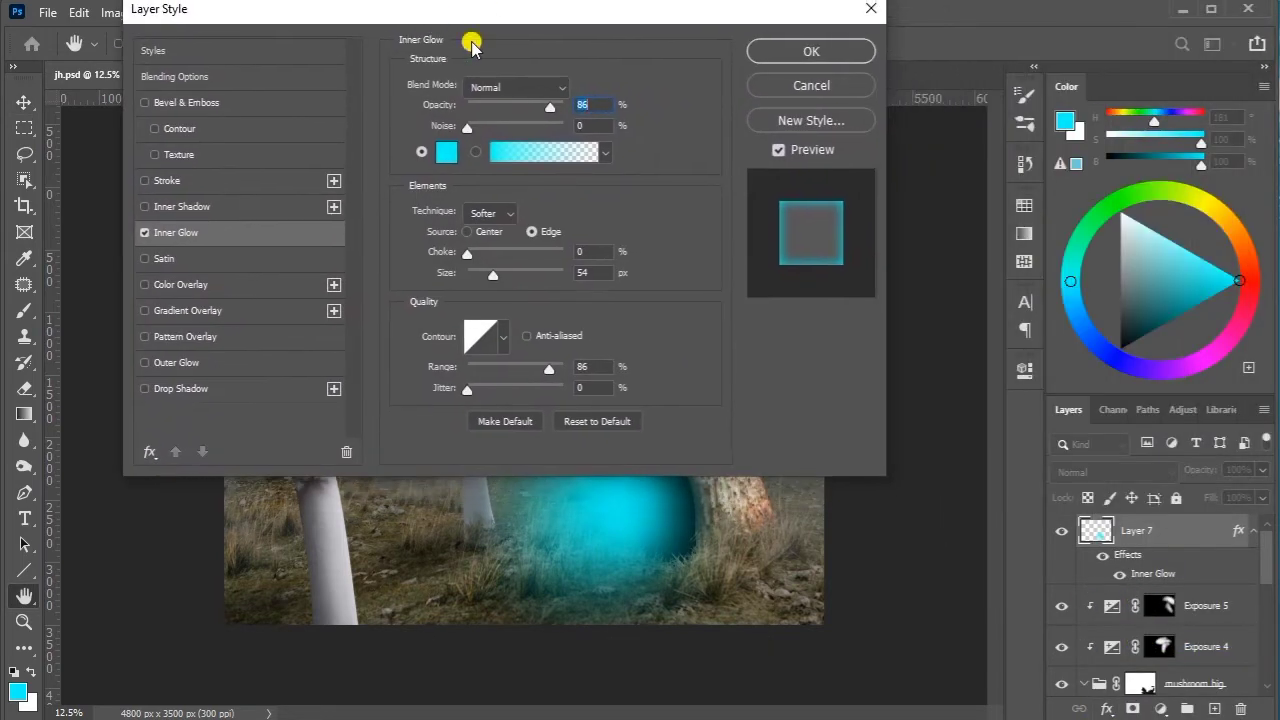
left_click_drag(540, 368, 489, 368)
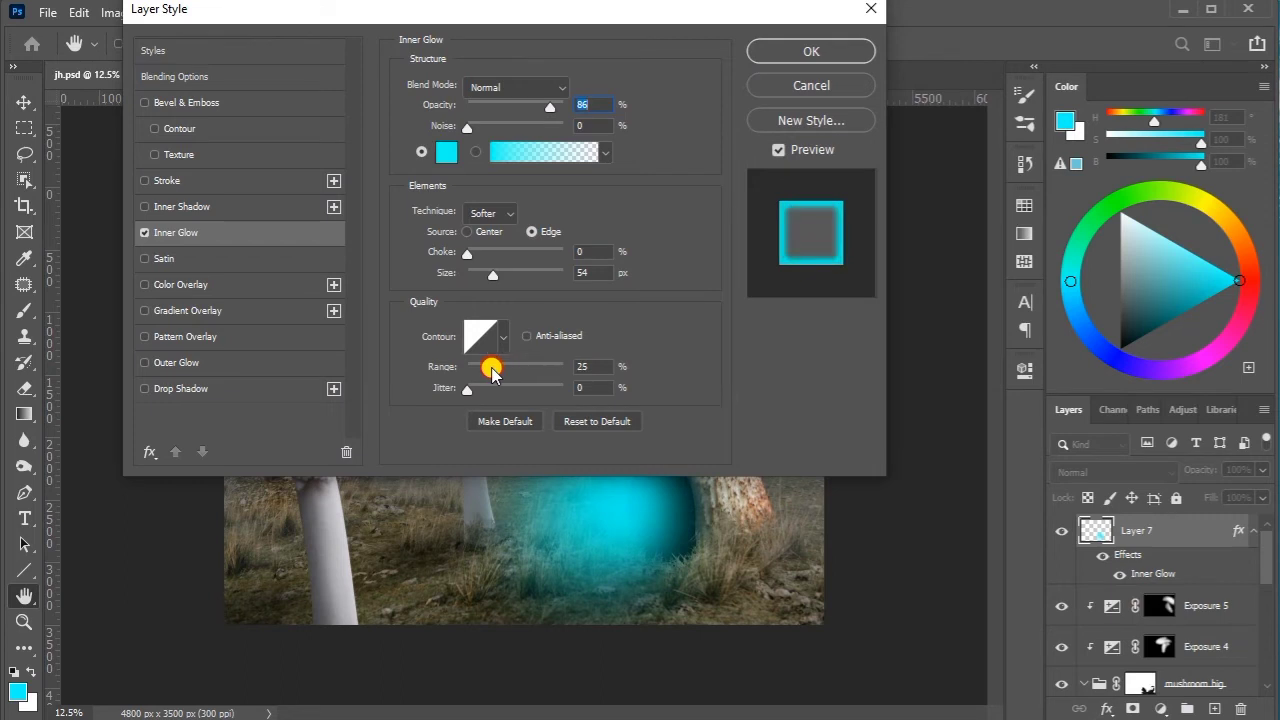
left_click_drag(520, 104, 476, 104)
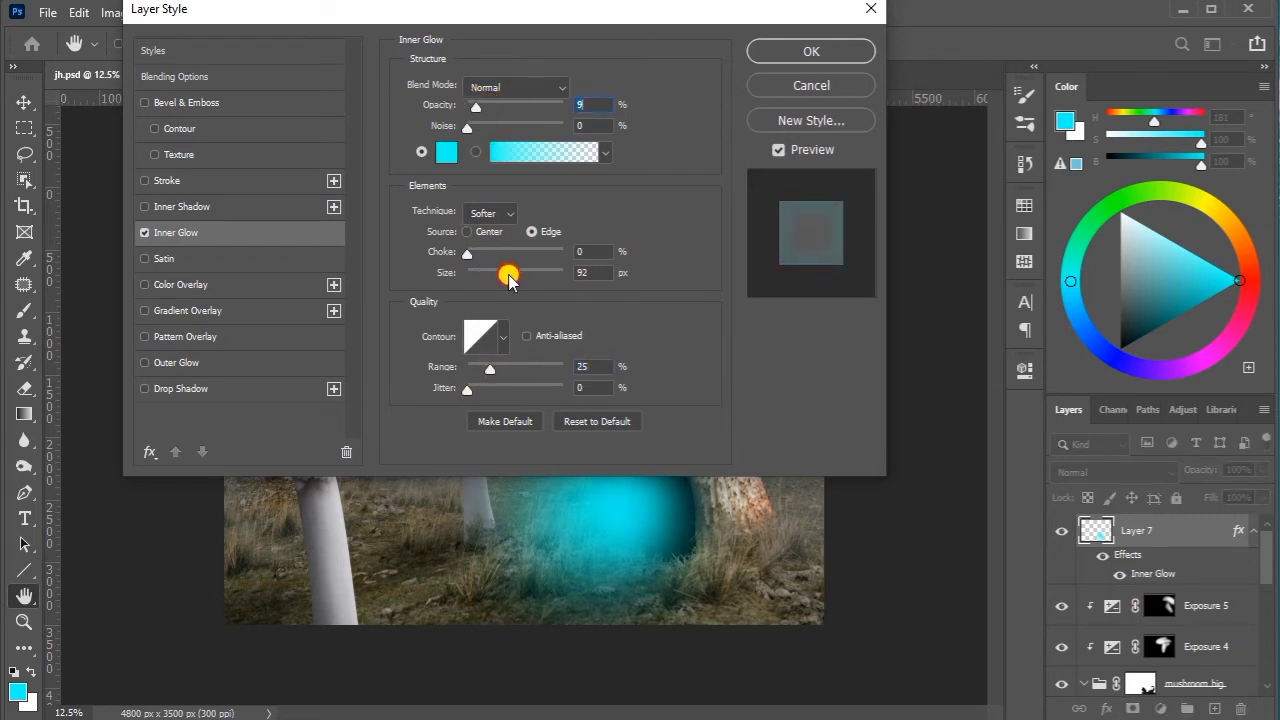
left_click(811, 51)
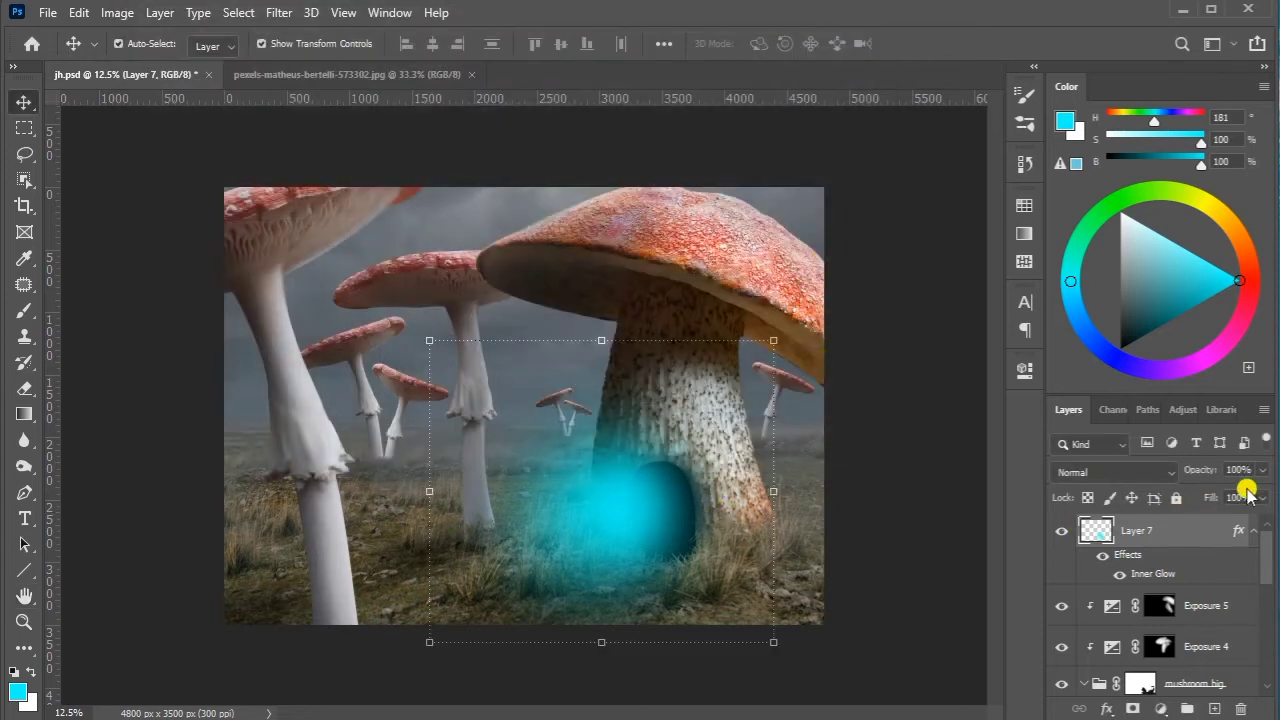
left_click_drag(1248, 494, 1249, 522)
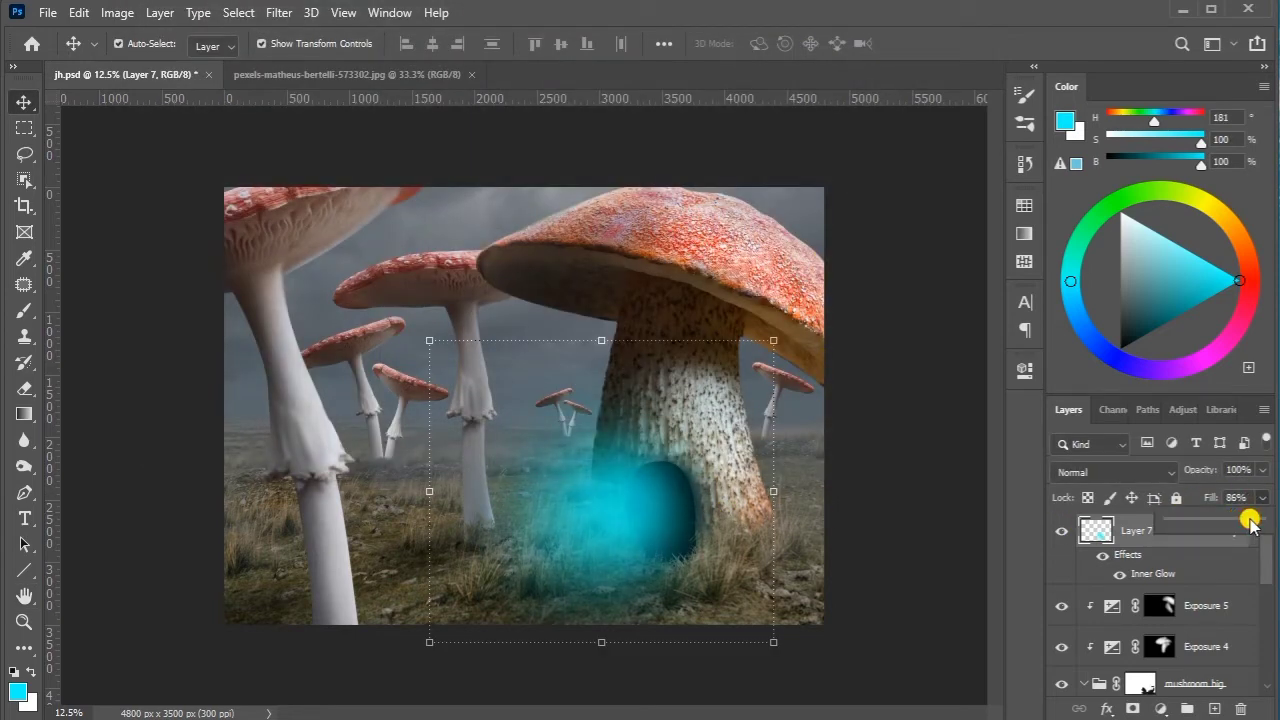
left_click(920, 458)
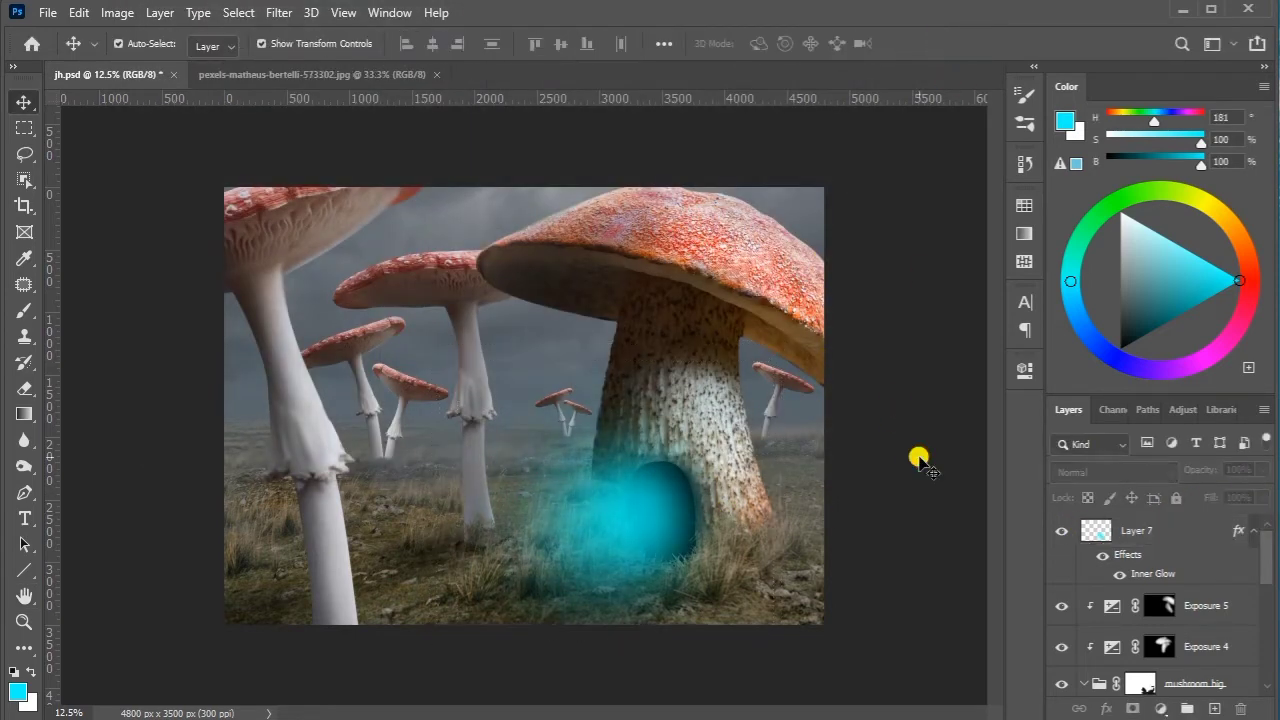
In the girl photo, box-select the girl with Object Selection
left_click(381, 78)
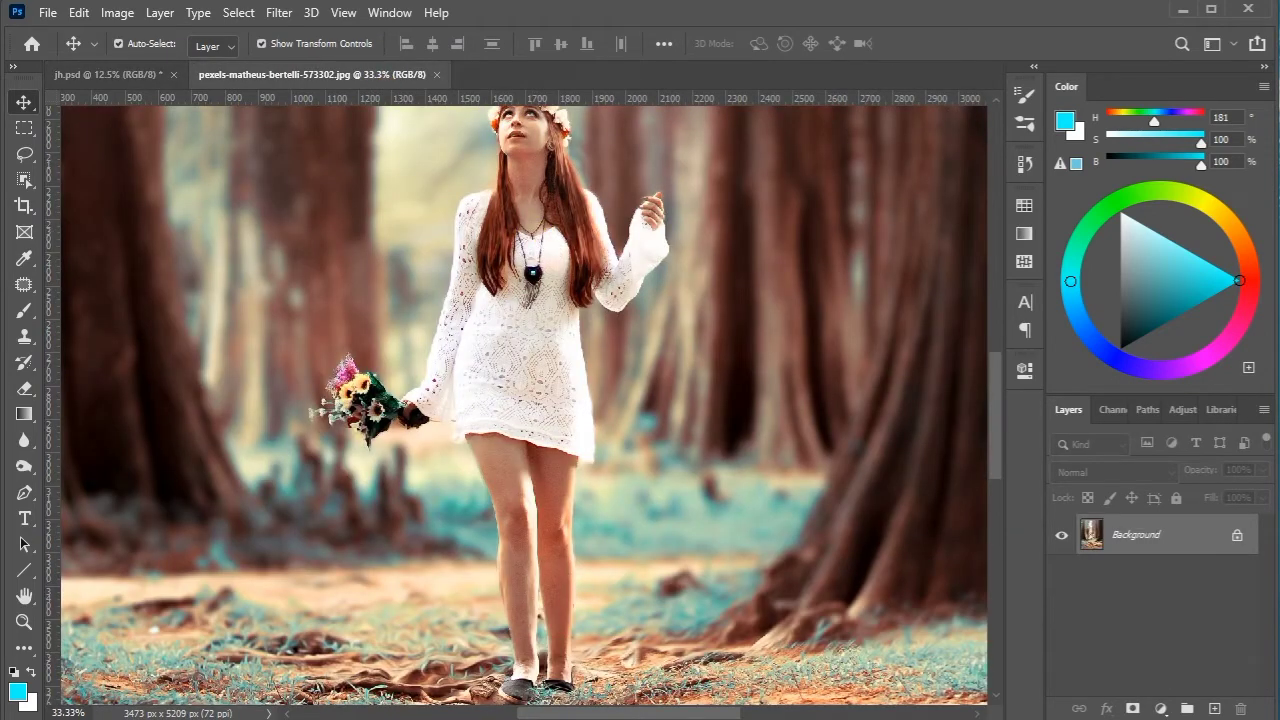
key("ctrl+minus")
left_click(25, 179)
mouse_move(353, 140)
left_mouse_down()
mouse_move(648, 509)
mouse_move(647, 648)
left_mouse_up()
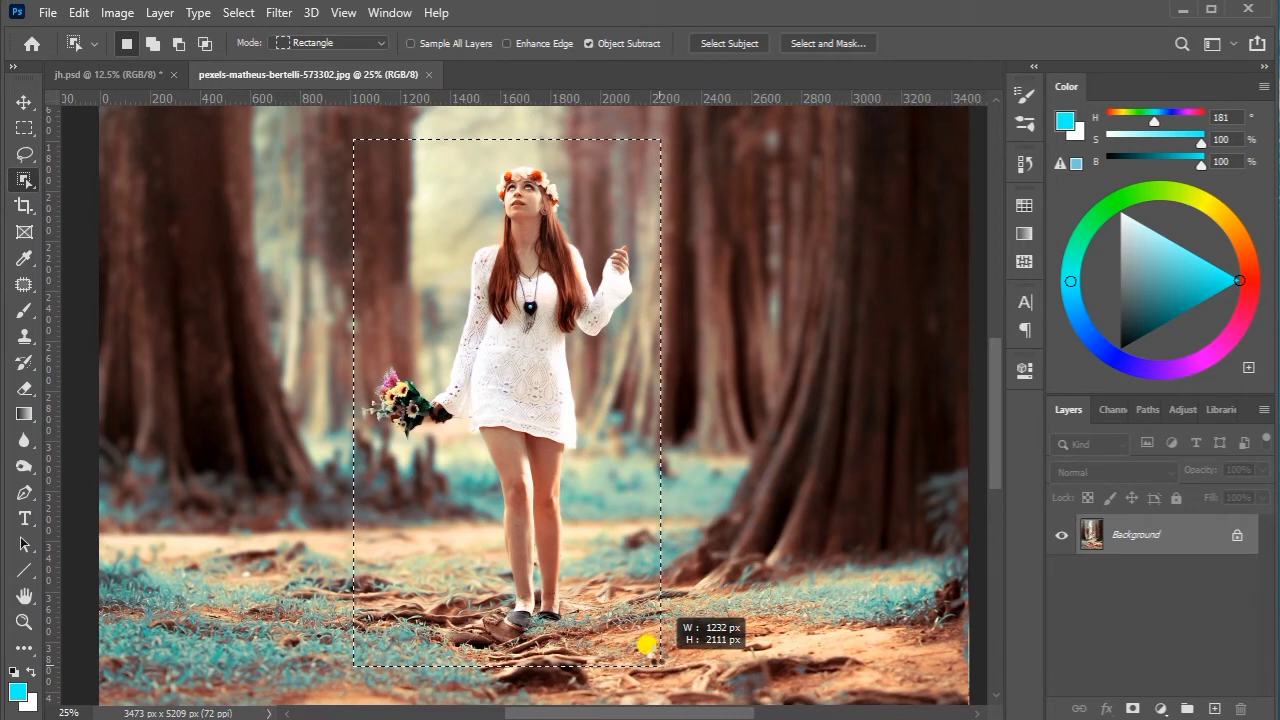
left_click_drag(647, 645, 648, 648)
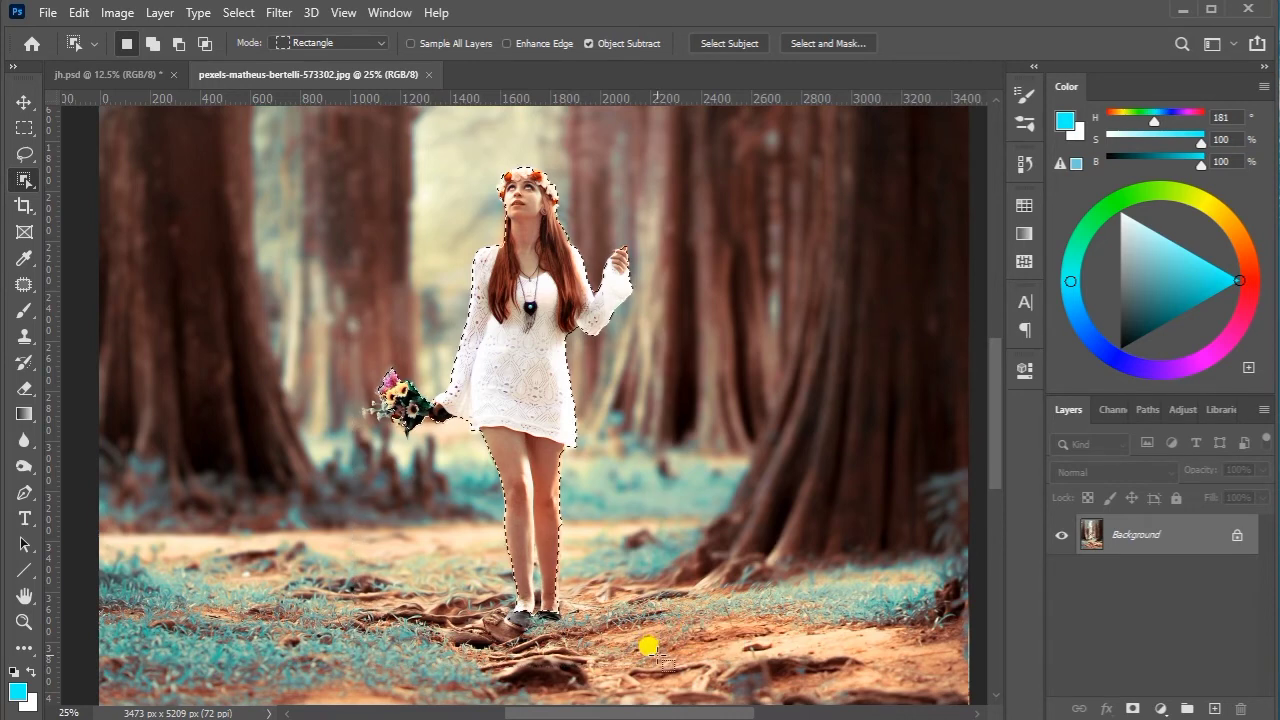
Zoom in and add the girl's shoes to the selection with the Lasso
key("ctrl+plus")
key("ctrl+plus")
left_click_drag(566, 625, 561, 420)
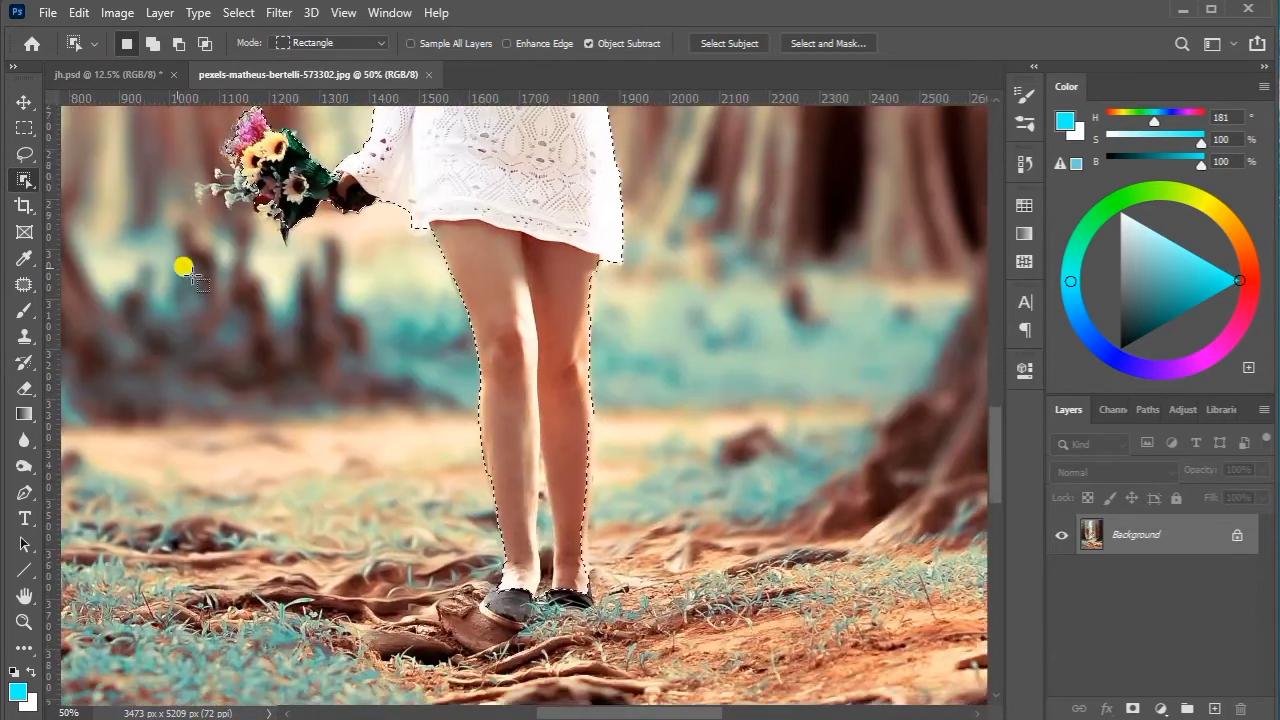
key("l")
mouse_move(500, 569)
left_mouse_down()
mouse_move(496, 586)
mouse_move(591, 604)
left_mouse_up()
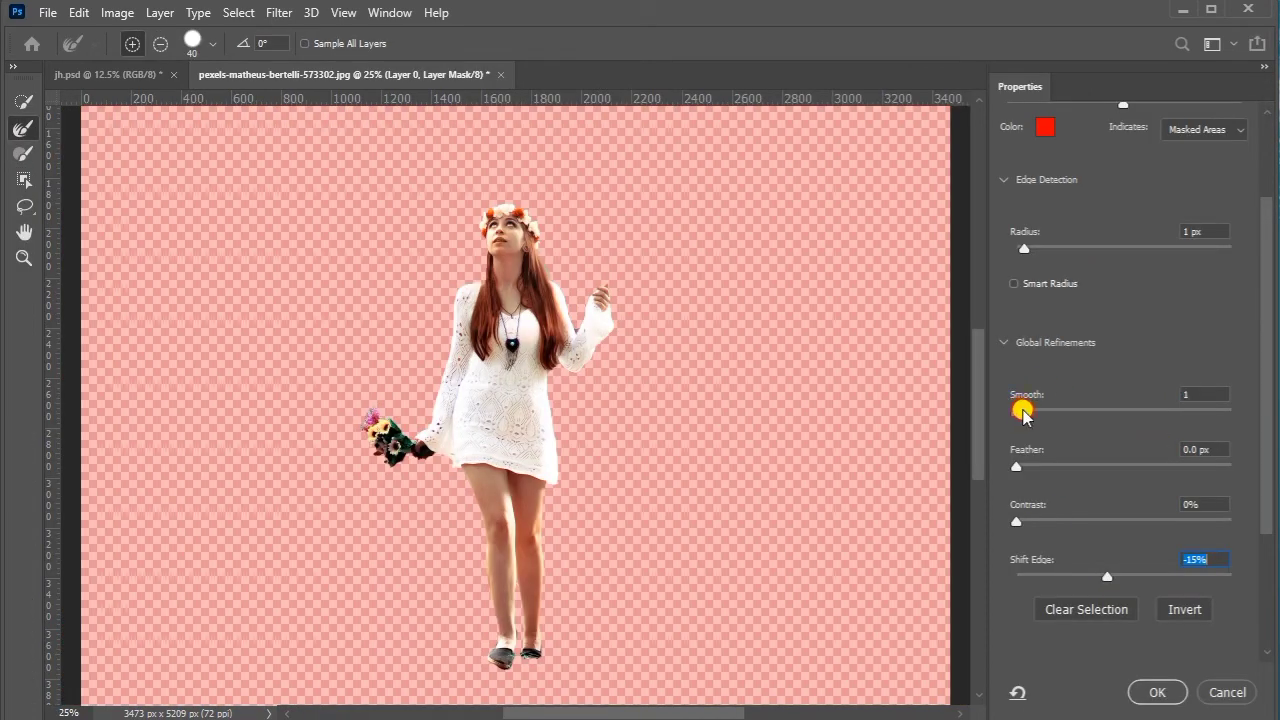
Output the girl to a layer mask with Smooth 17 and Shift Edge -15%, then drag her into jh.psd
left_click_drag(1016, 405, 1055, 411)
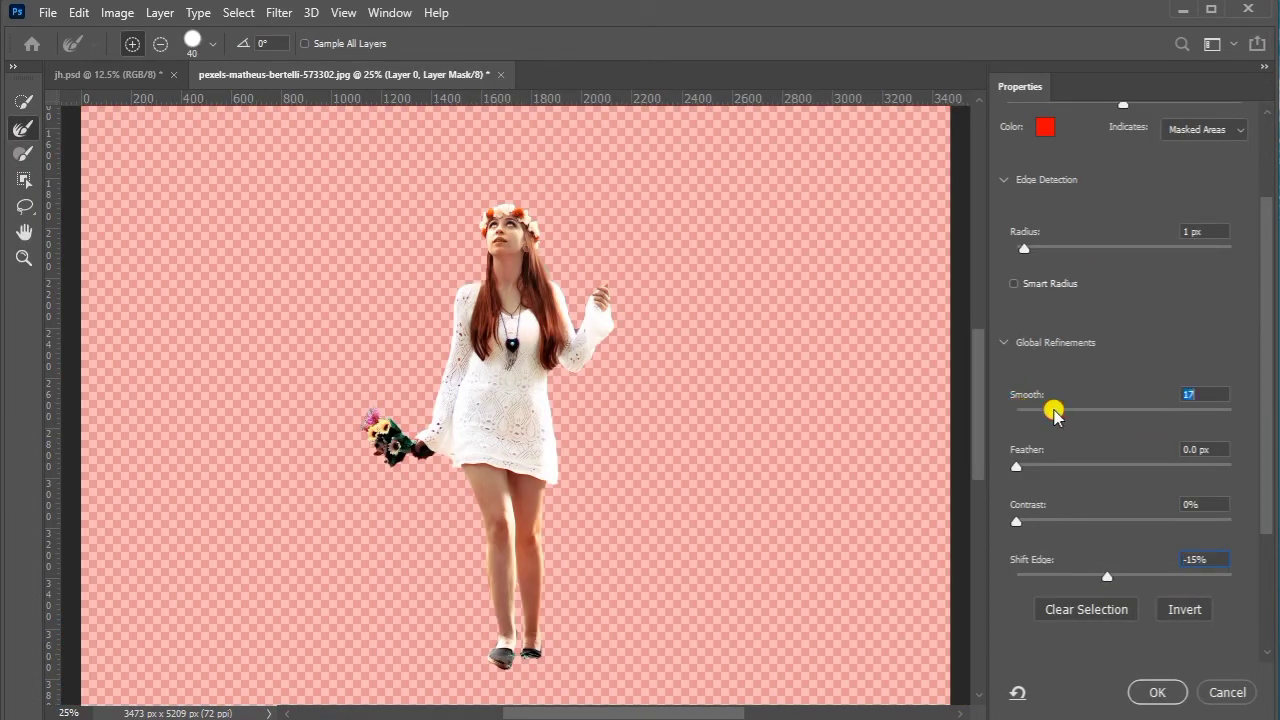
left_click(1152, 691)
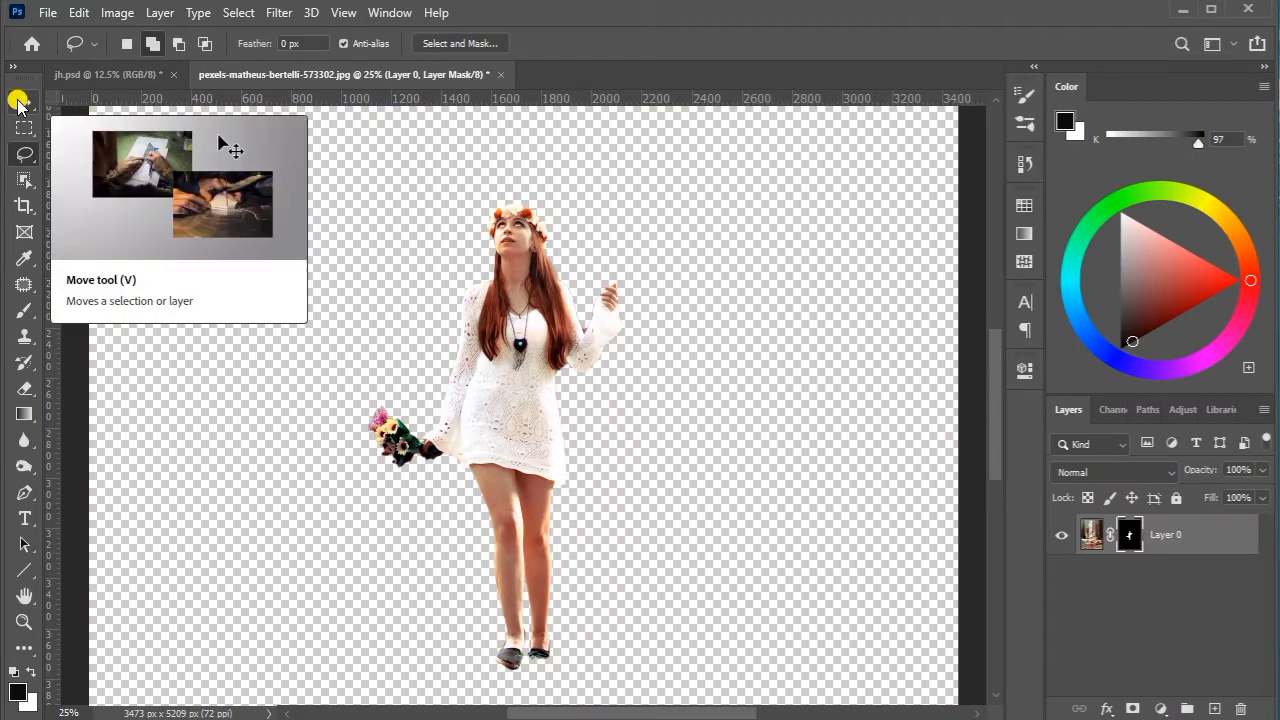
double_click(1129, 535)
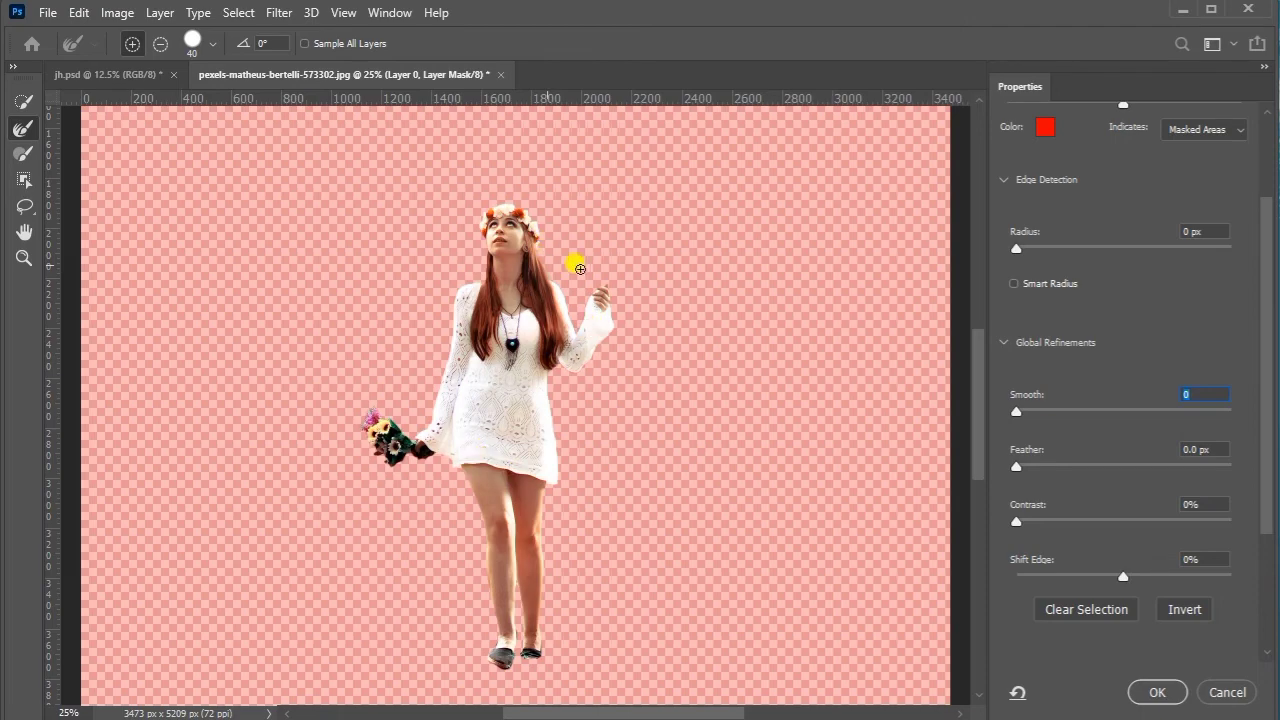
left_click(1155, 690)
left_click(24, 102)
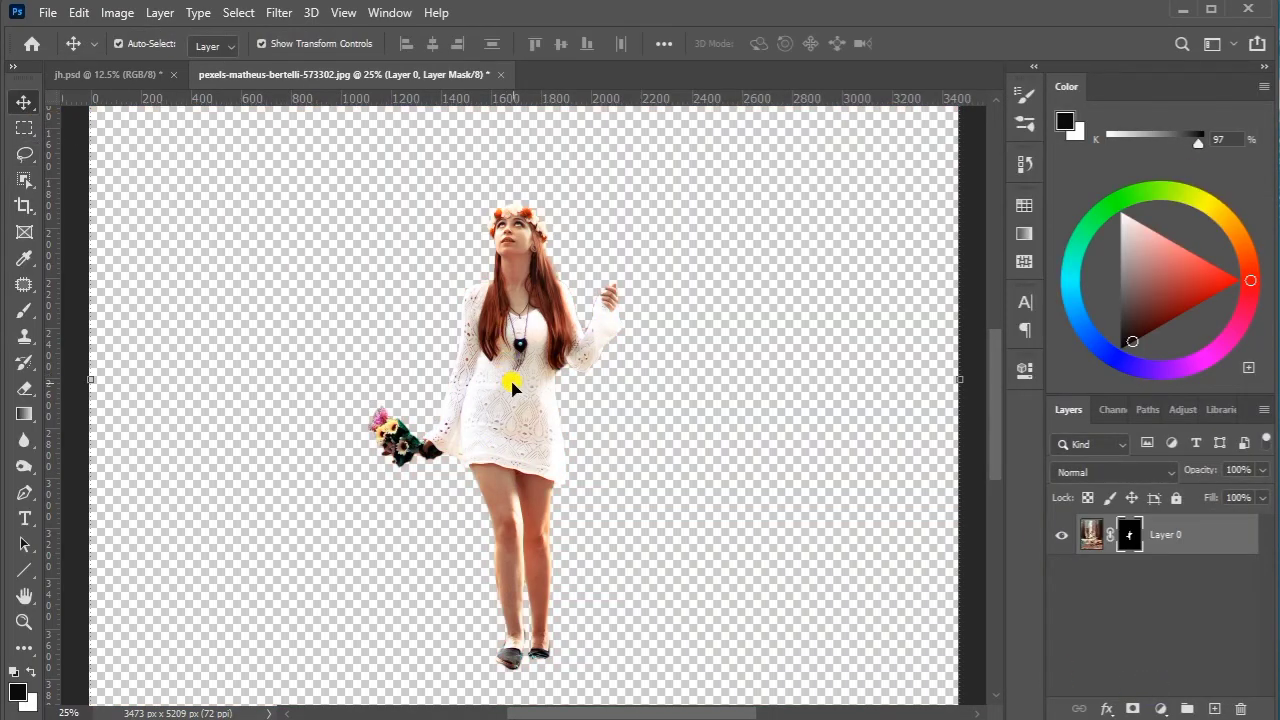
mouse_move(506, 366)
left_mouse_down()
mouse_move(141, 84)
mouse_move(592, 525)
left_mouse_up()
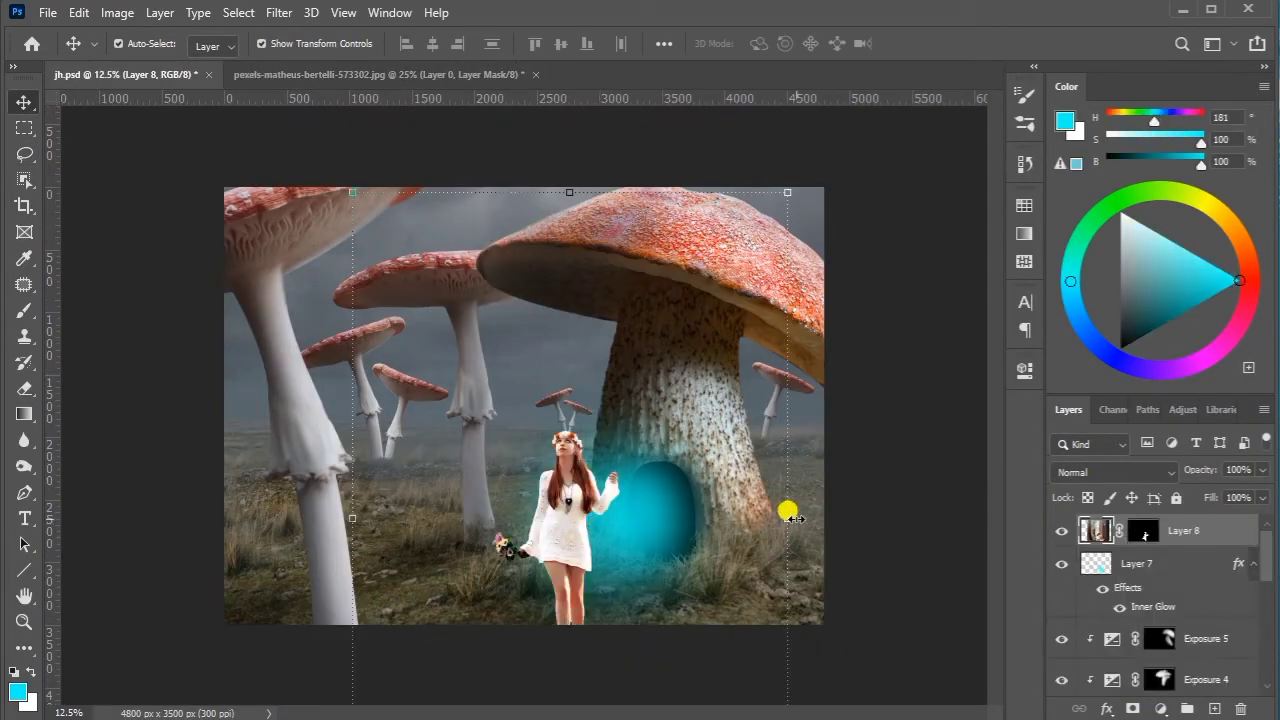
Apply the layer mask permanently to the girl's Layer 8
right_click(585, 530)
key("ctrl+t")
right_click(786, 450)
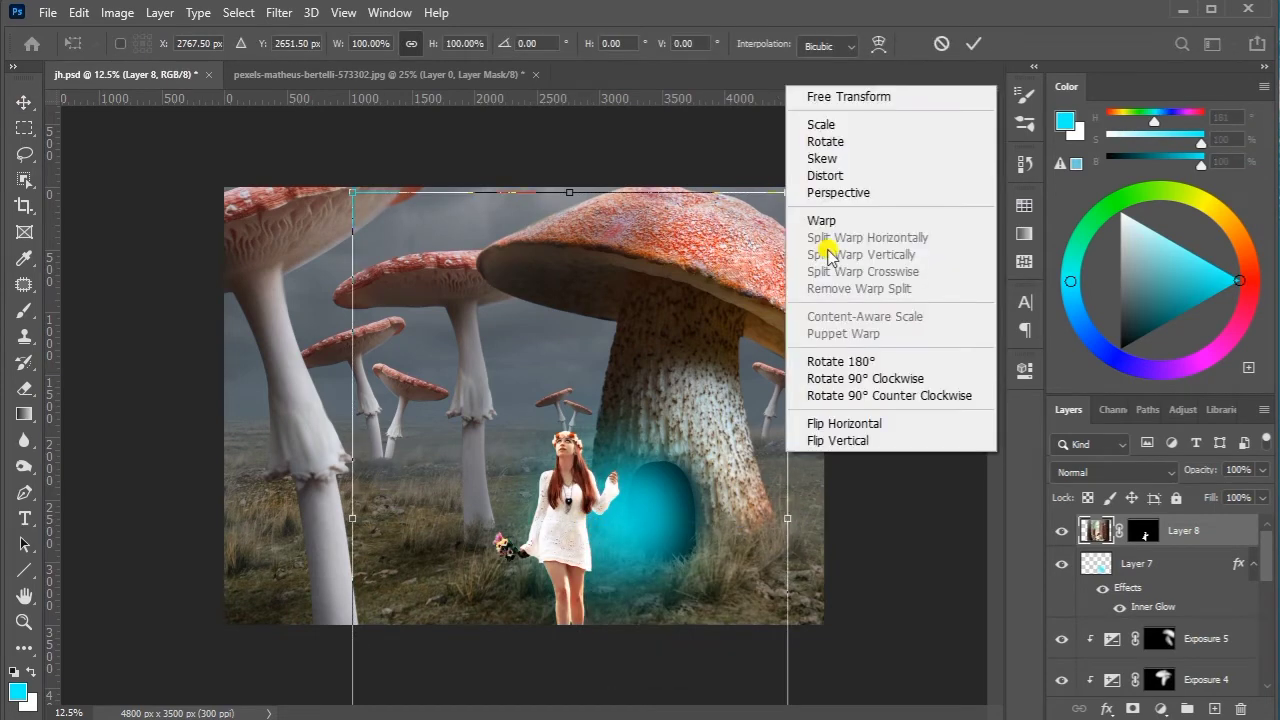
key("Return")
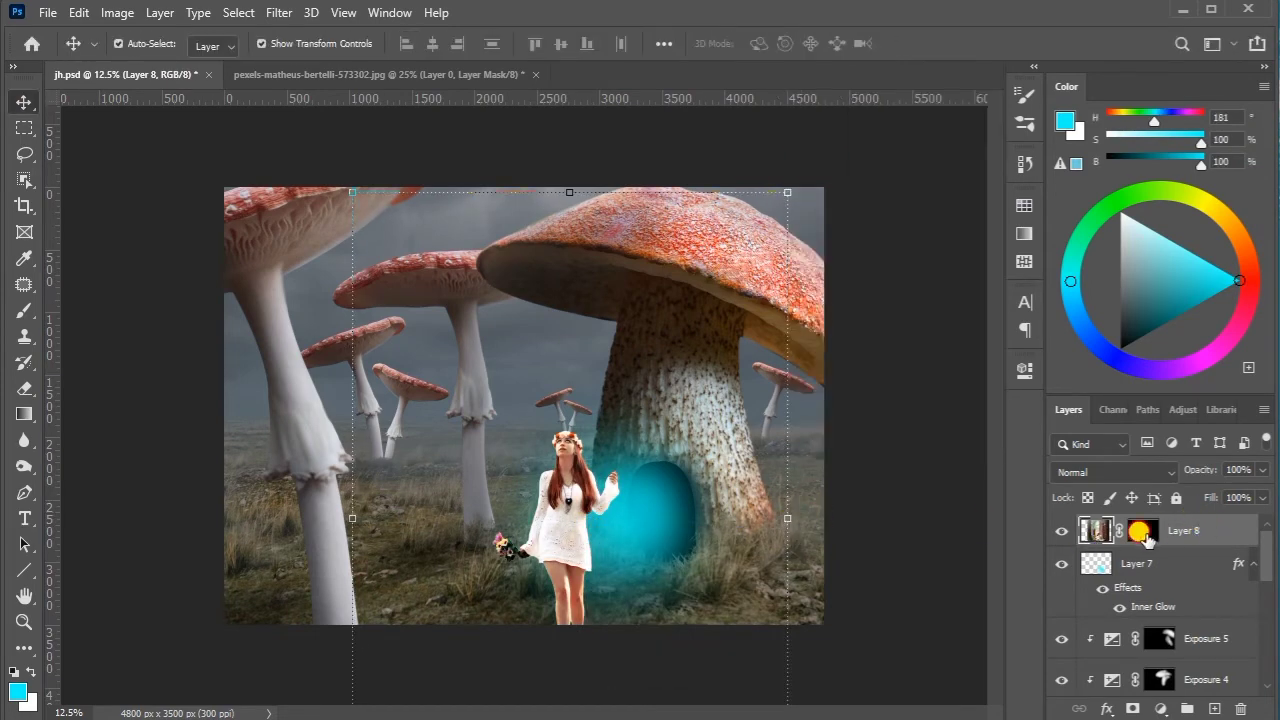
right_click(1142, 531)
left_click(1153, 570)
right_click(1153, 567)
left_click(1131, 455)
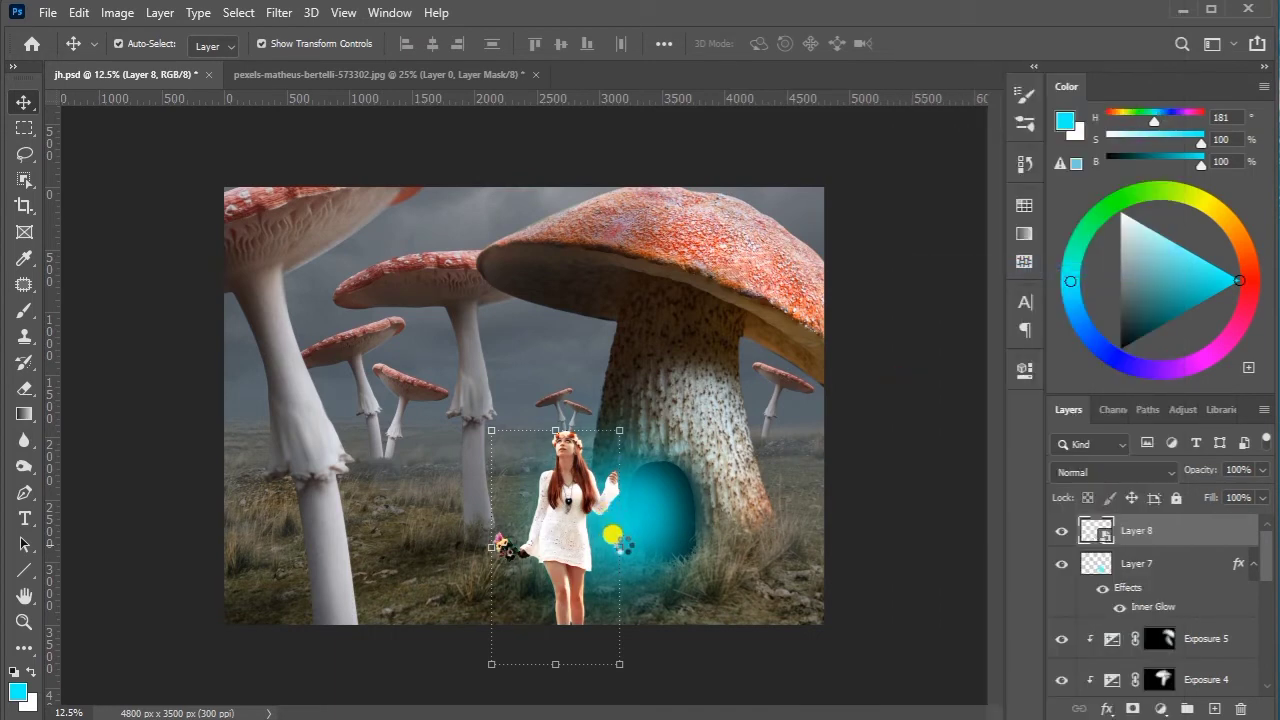
Scale the girl to 64% and place her in the grass beside the cyan doorway
key("ctrl+t")
left_click_drag(619, 663, 572, 602)
left_click_drag(534, 553, 567, 563)
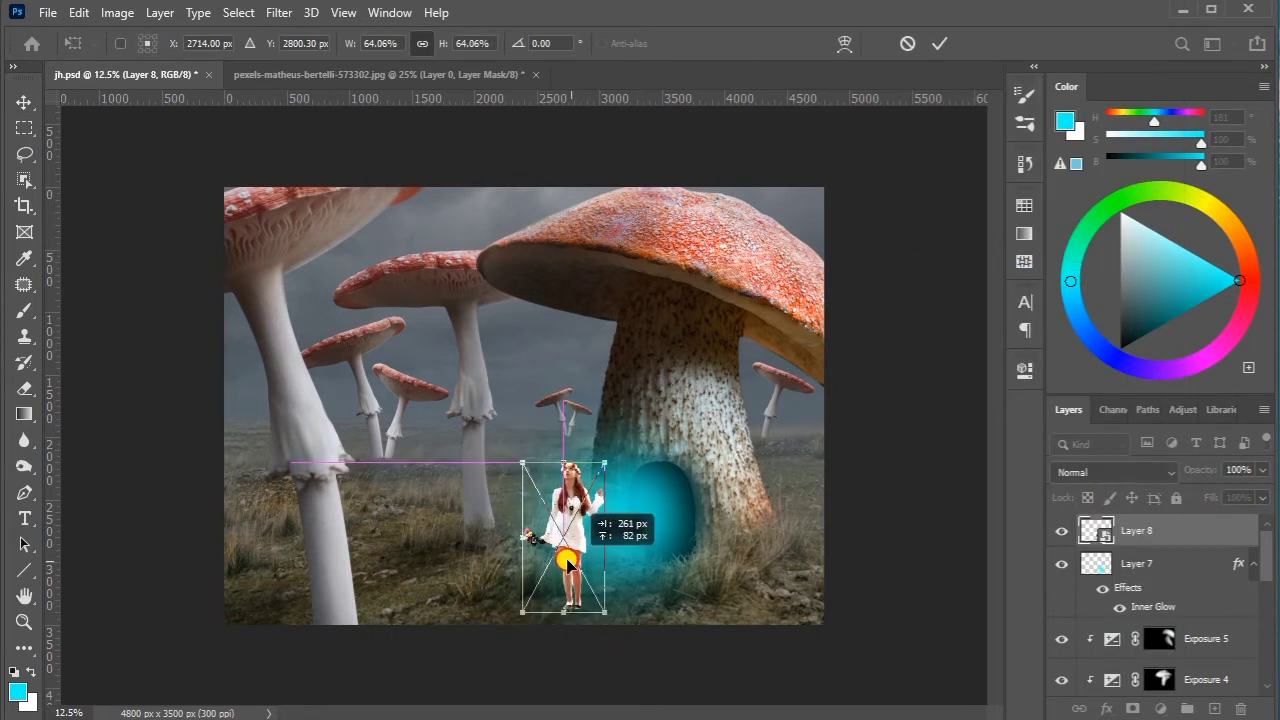
left_click(939, 43)
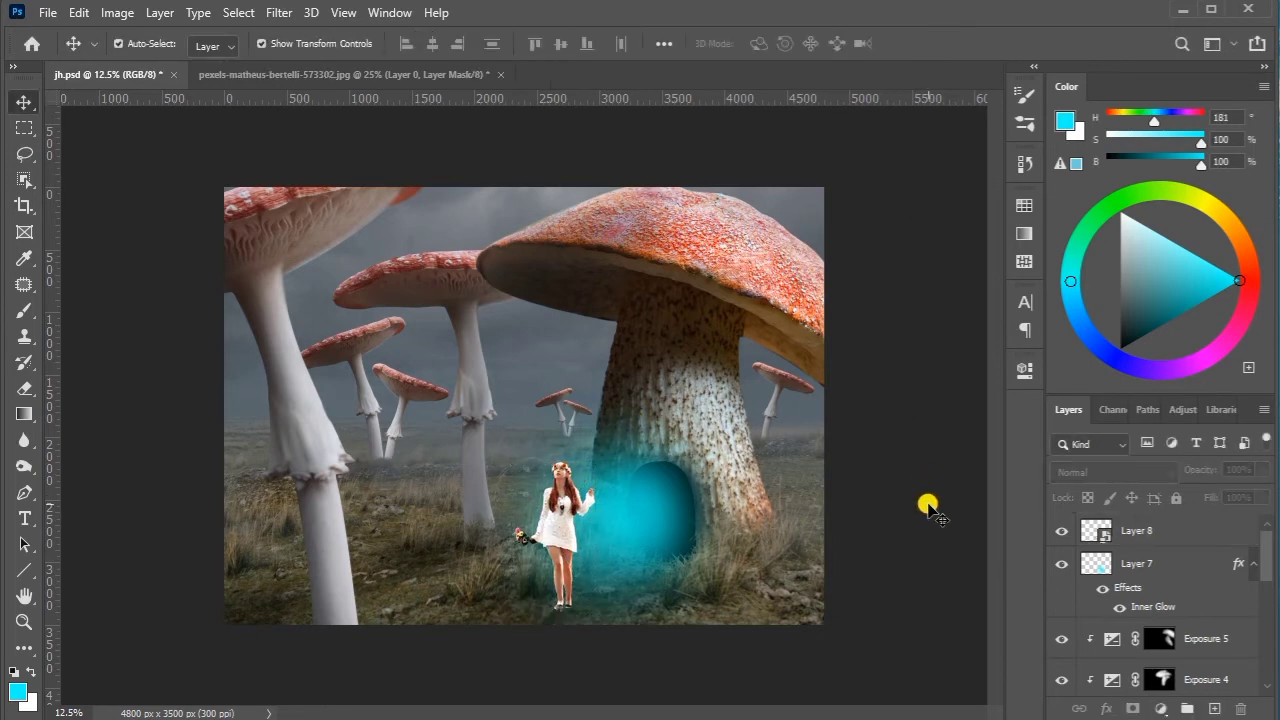
left_click(1140, 540)
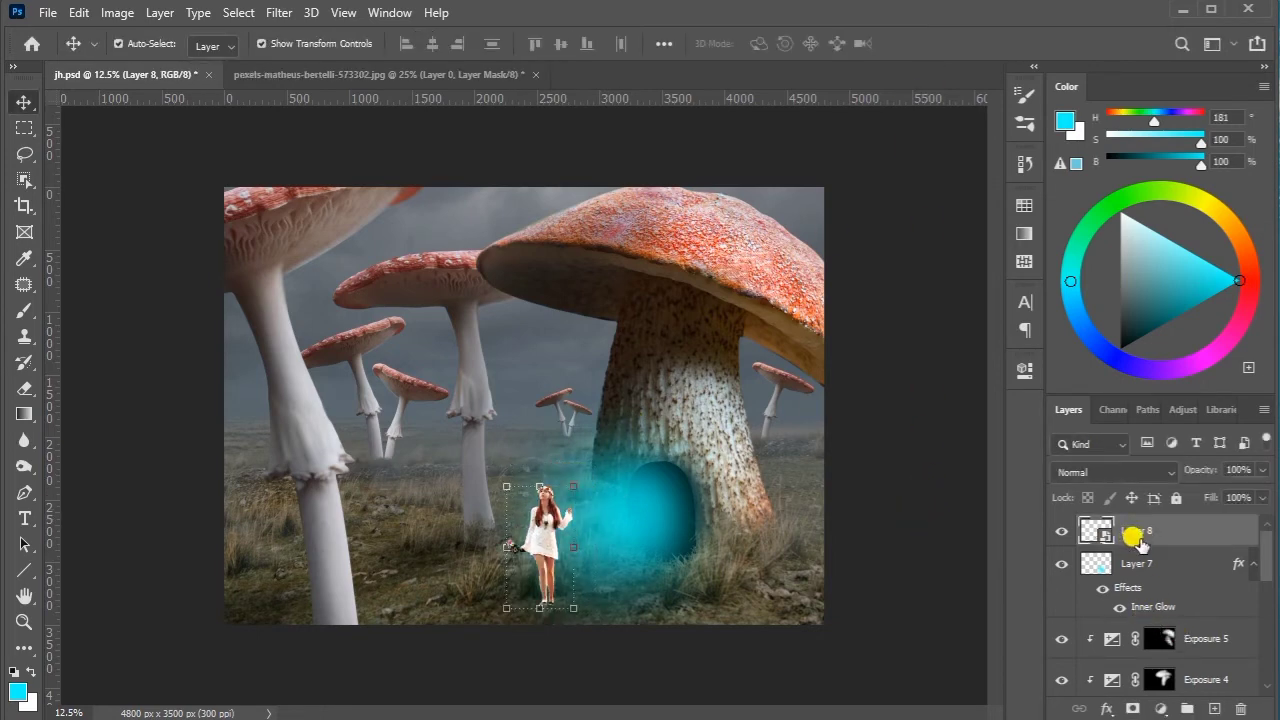
Mask the girl's feet with a grass brush at full opacity so grass blades cover them
left_click(1130, 708)
key("ctrl+plus")
key("ctrl+plus")
key("ctrl+plus")
mouse_move(971, 666)
left_mouse_down()
mouse_move(862, 633)
mouse_move(766, 249)
left_mouse_up()
key("ctrl+plus")
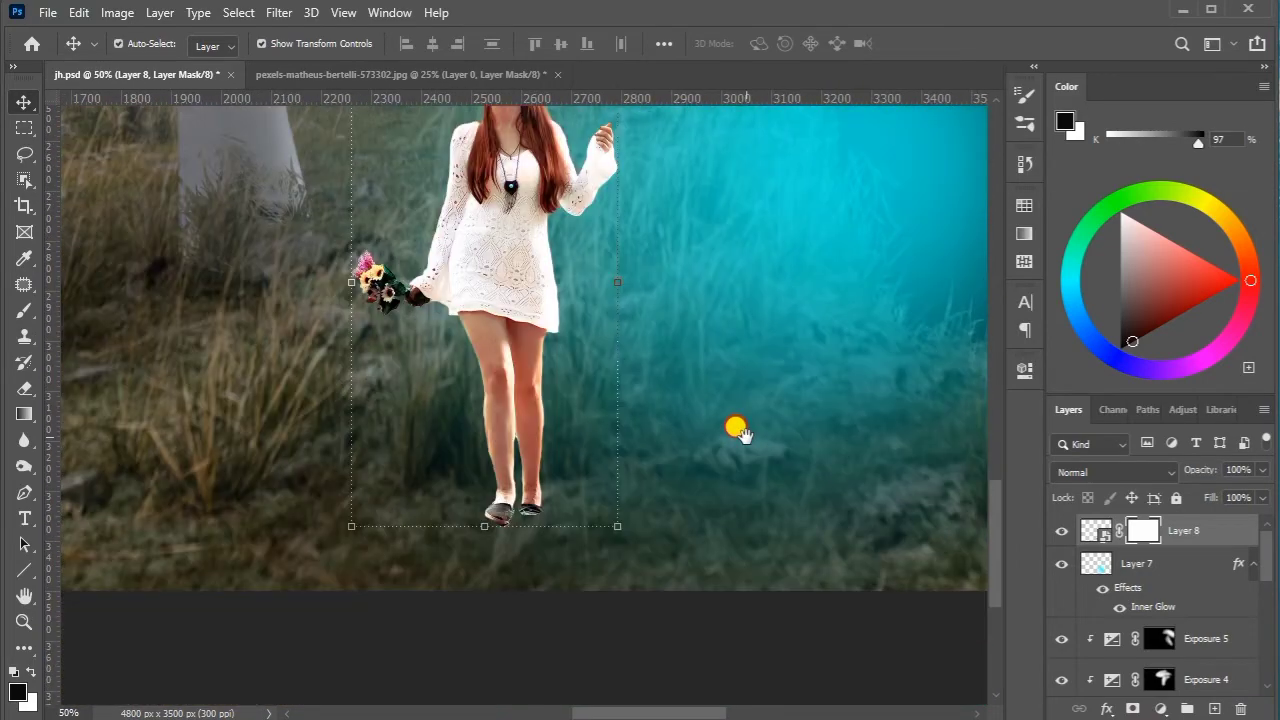
left_click(1024, 123)
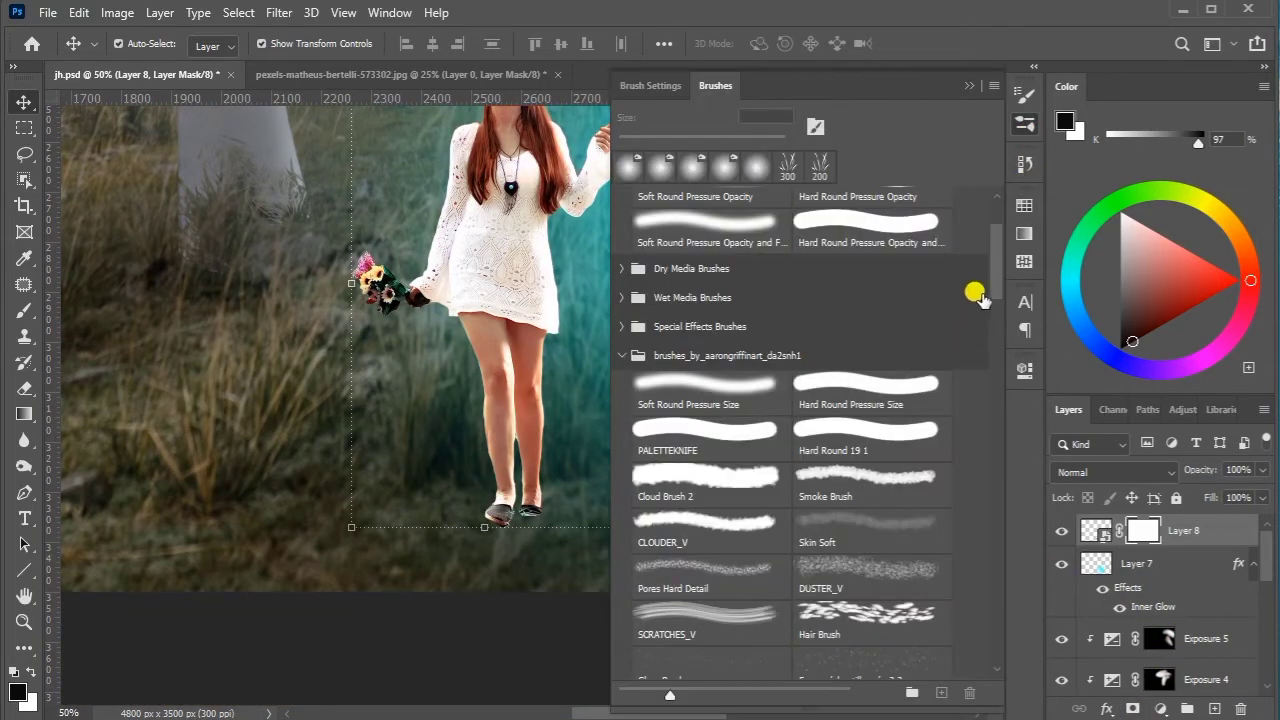
left_click_drag(993, 294, 990, 465)
left_click(729, 491)
left_click(969, 85)
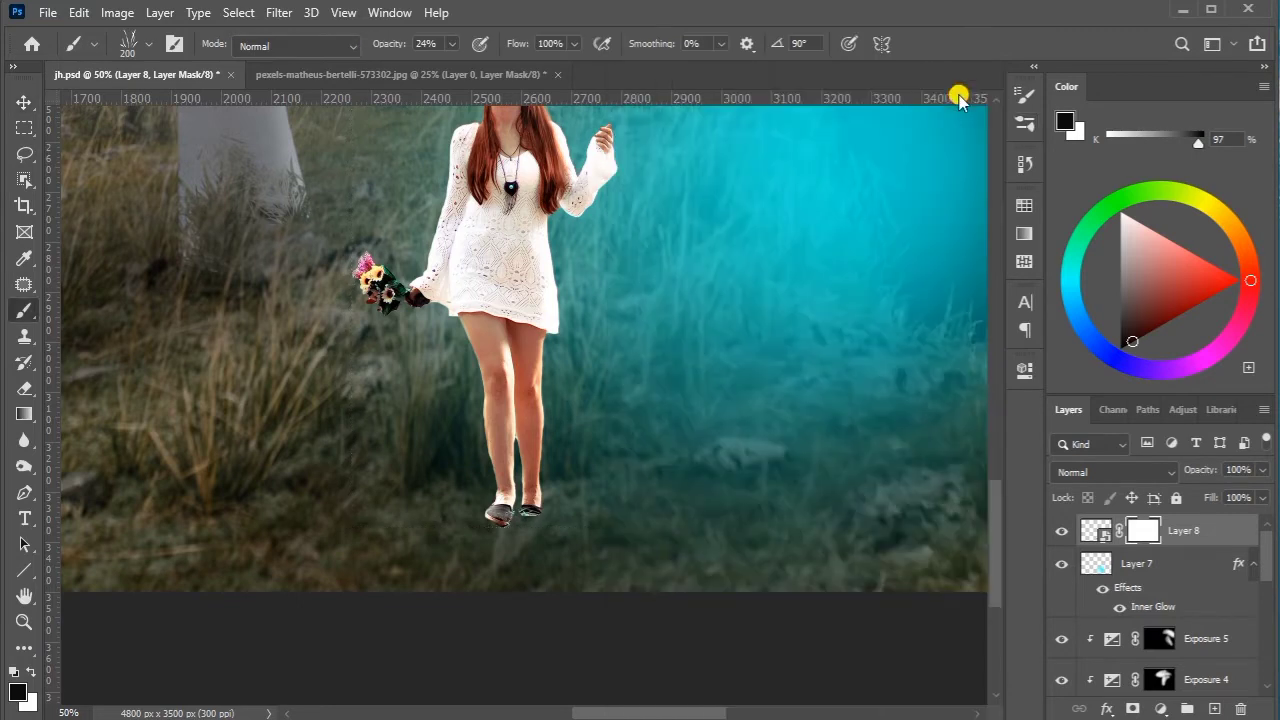
key("bracketleft")
key("bracketleft")
key("bracketleft")
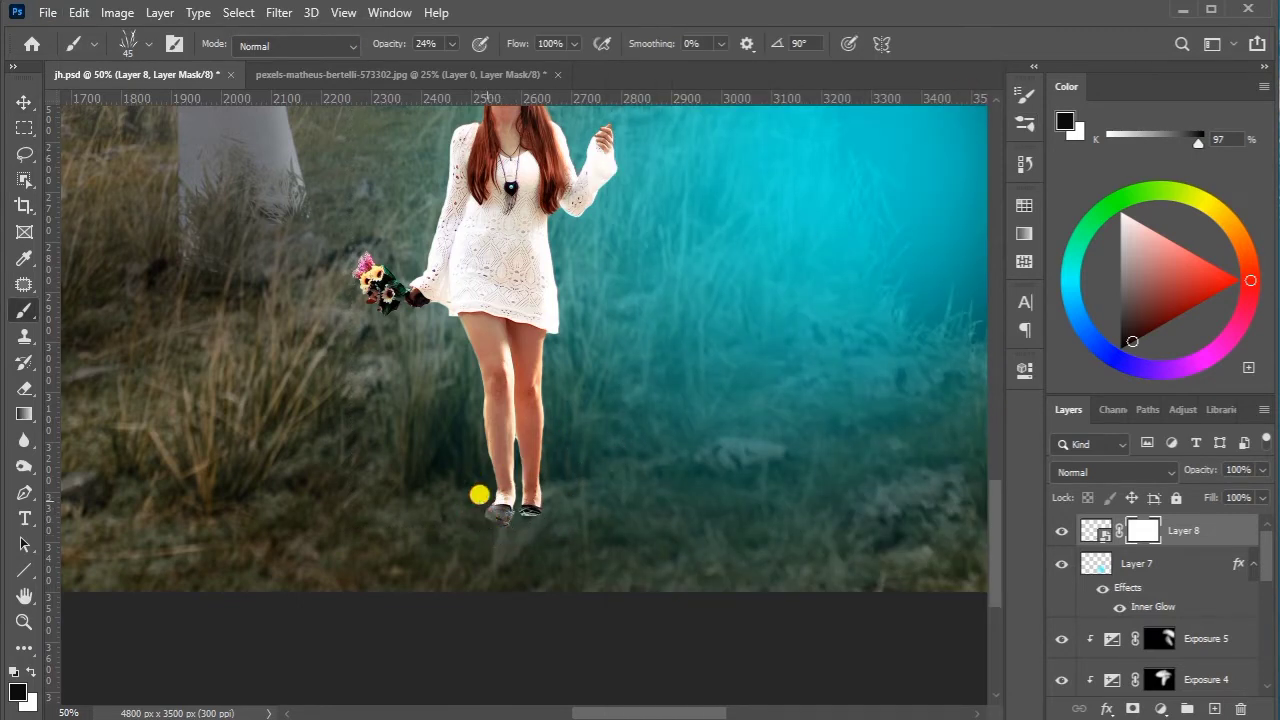
key("0")
left_click_drag(522, 282, 579, 342)
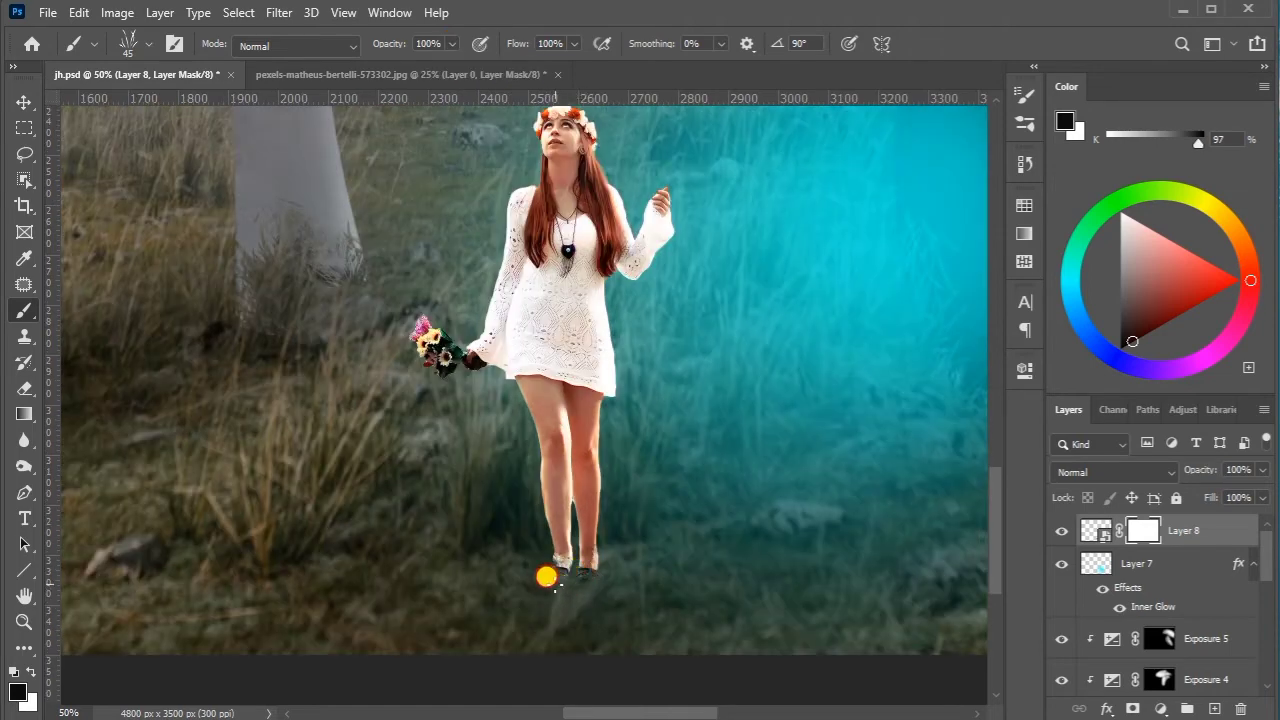
Move the girl's Layer 8 below the cyan glow Layer 7
key("ctrl+bracketleft")
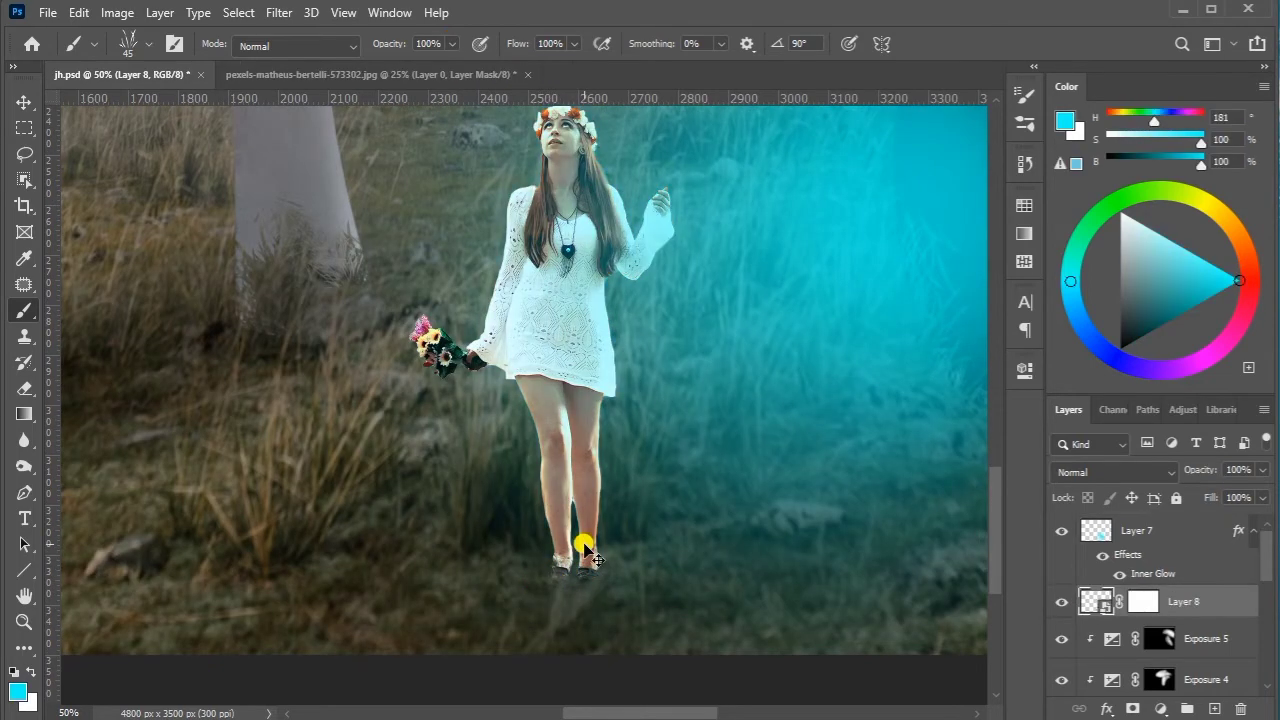
key("ctrl+bracketright")
key("ctrl+bracketleft")
key("ctrl+minus")
key("ctrl+minus")
key("ctrl+minus")
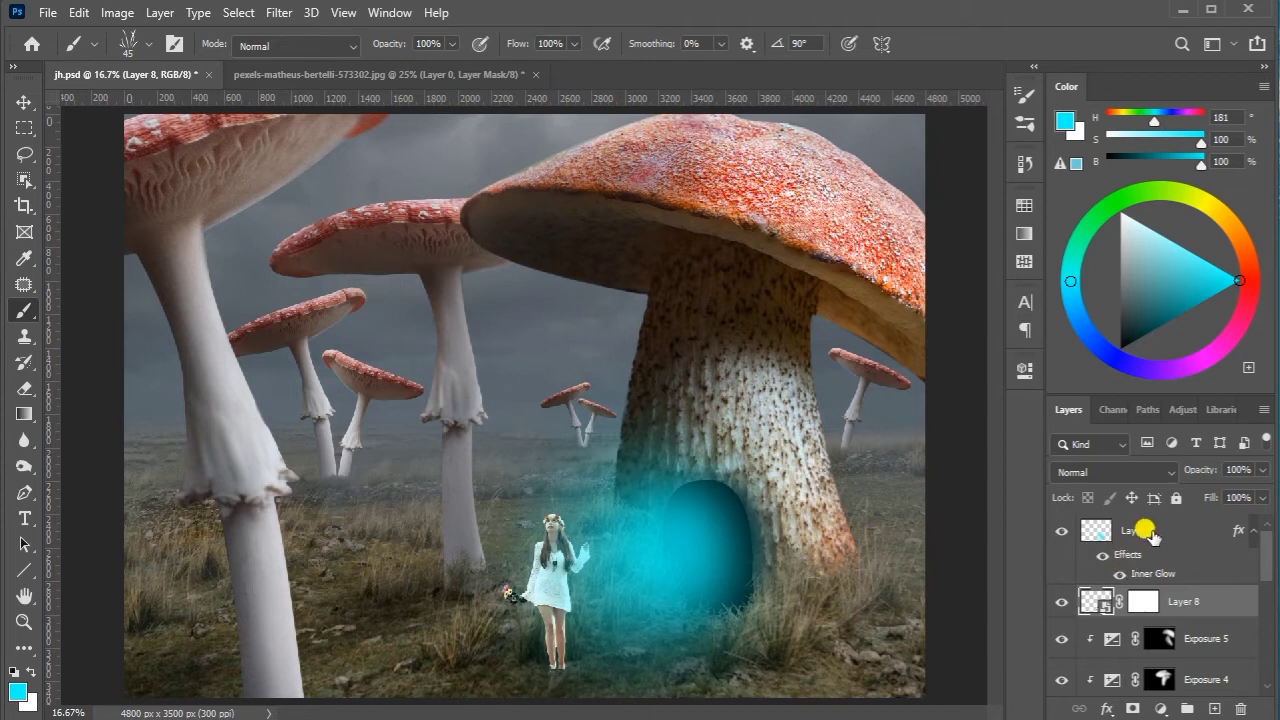
Clip a Hue/Saturation layer to Layer 8 with Hue -4, Saturation -27, Lightness -14
left_click(1149, 533)
left_click(1157, 599)
left_click(1161, 708)
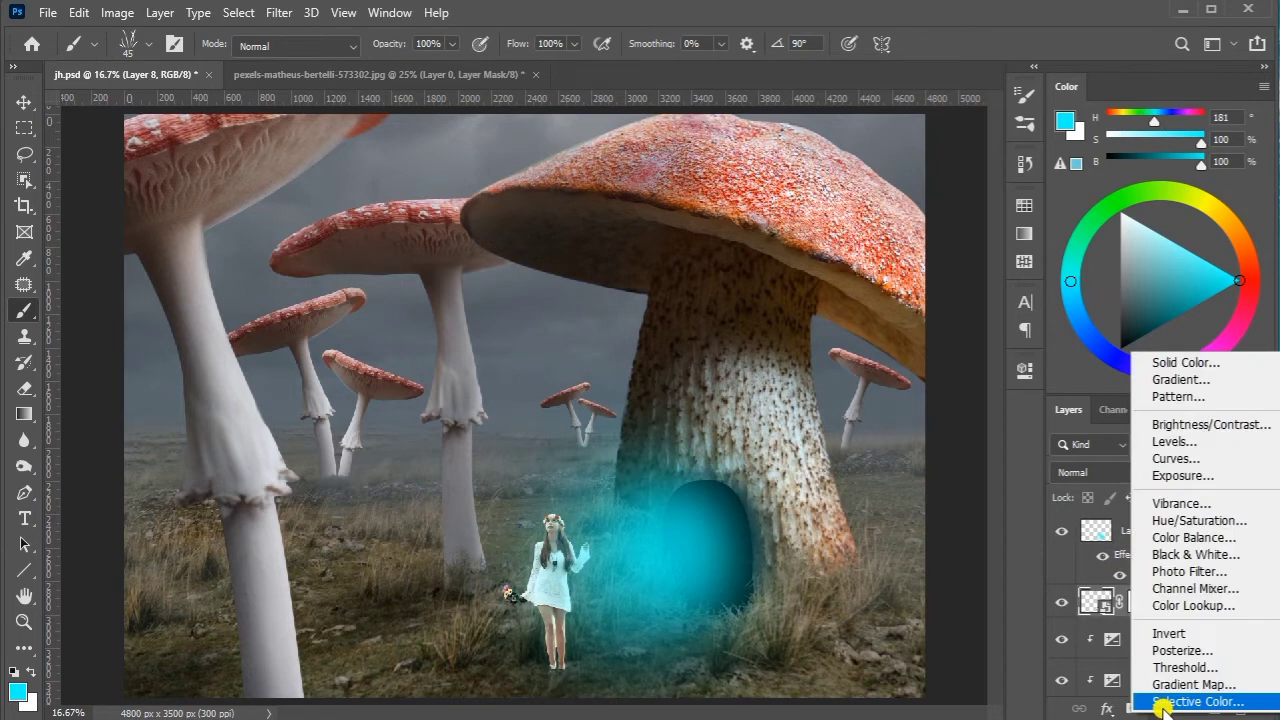
key("Escape")
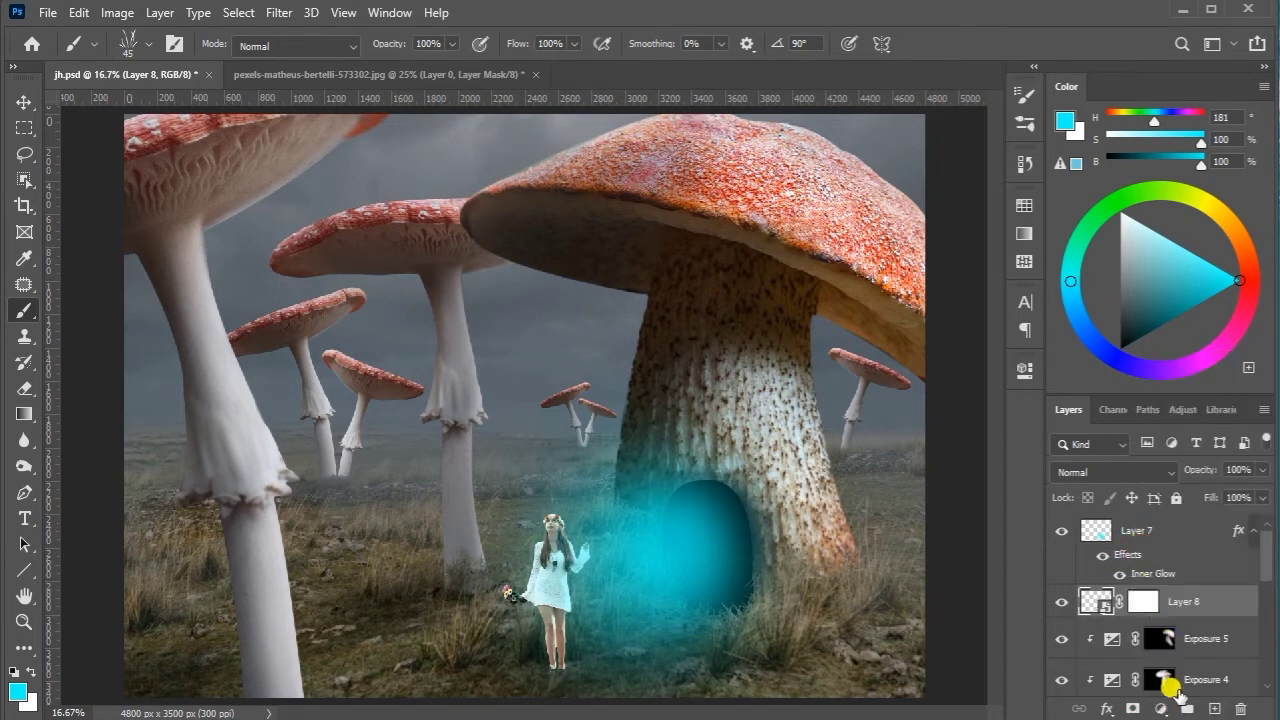
left_click(1161, 708)
left_click(1175, 512)
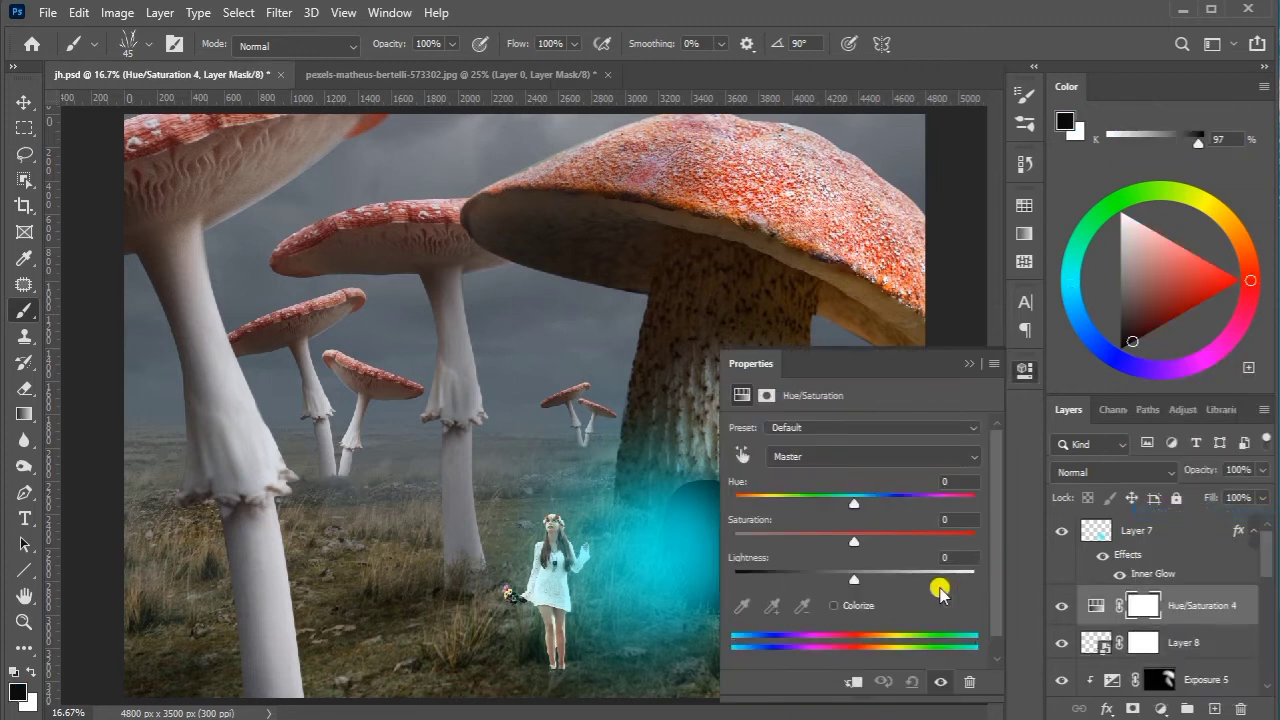
left_click(852, 681)
mouse_move(853, 541)
left_mouse_down()
mouse_move(822, 542)
mouse_move(834, 506)
mouse_move(850, 508)
left_mouse_up()
left_click_drag(855, 579, 843, 583)
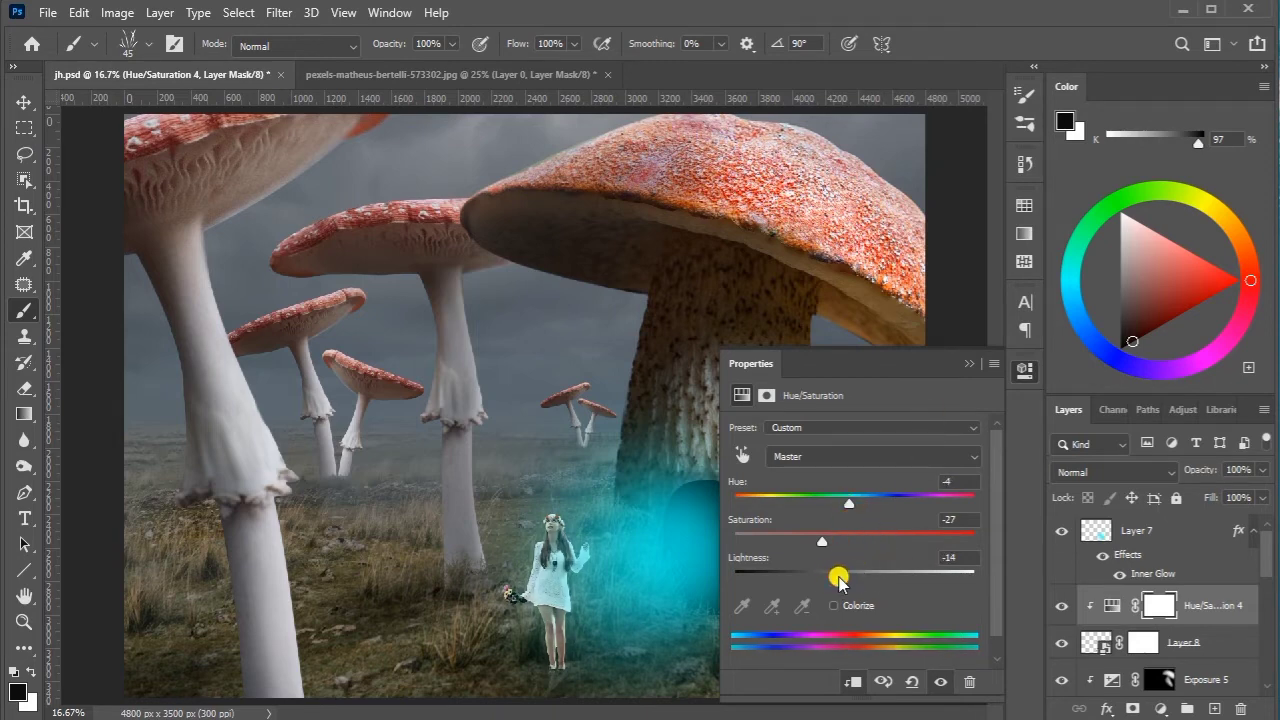
left_click(966, 364)
Add a clipped Exposure layer at -0.72 and paint it onto the girl's arm
left_click(1160, 708)
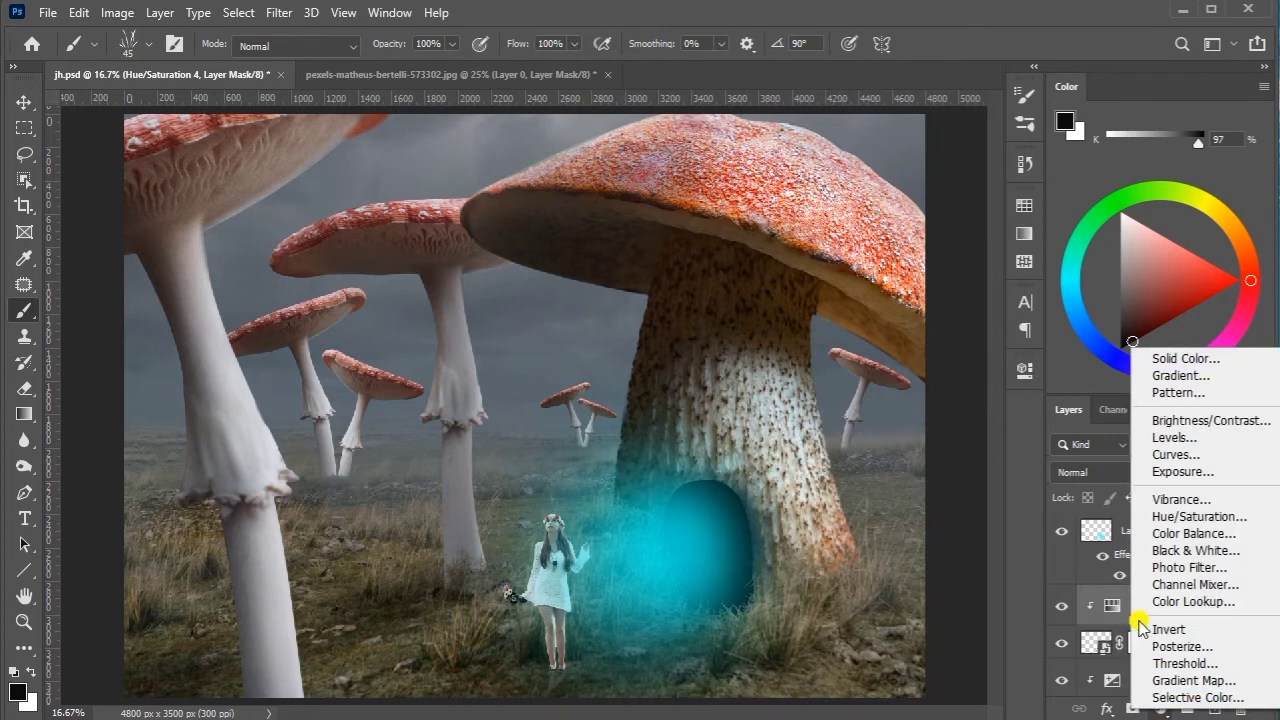
left_click(1172, 474)
left_click_drag(854, 471, 823, 481)
left_click(852, 681)
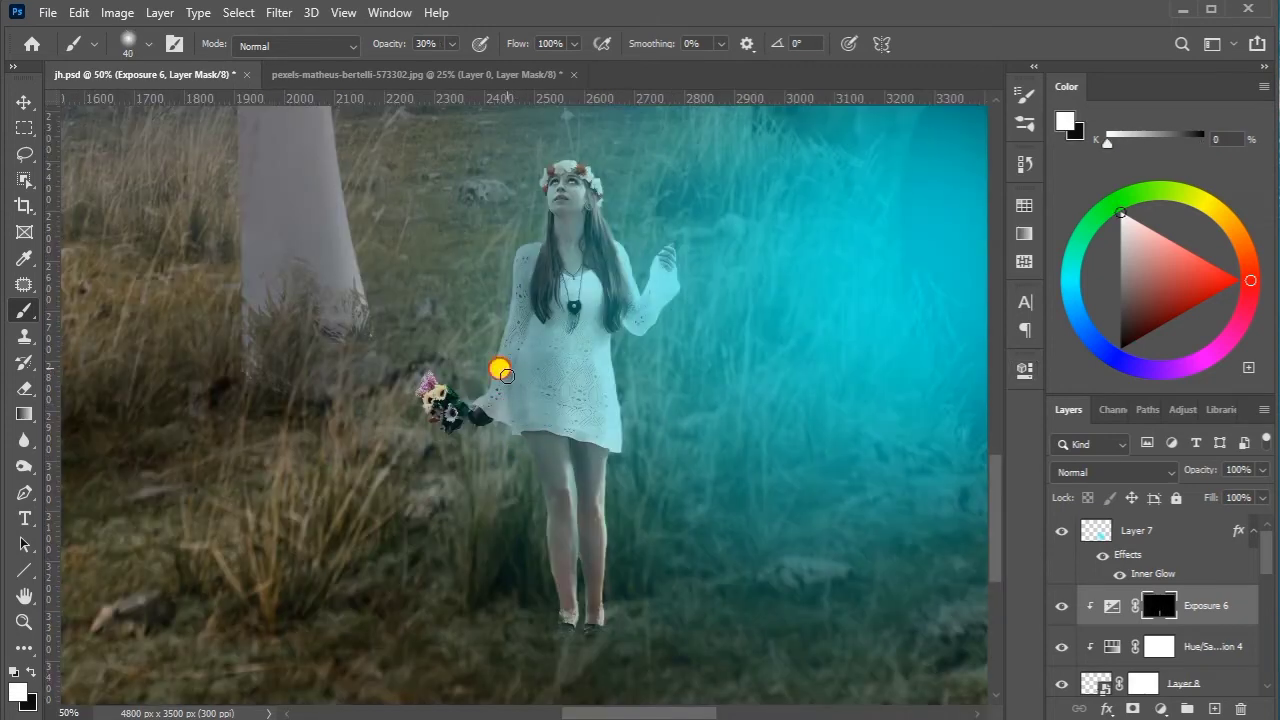
mouse_move(500, 371)
left_mouse_down()
mouse_move(517, 280)
mouse_move(522, 289)
left_mouse_up()
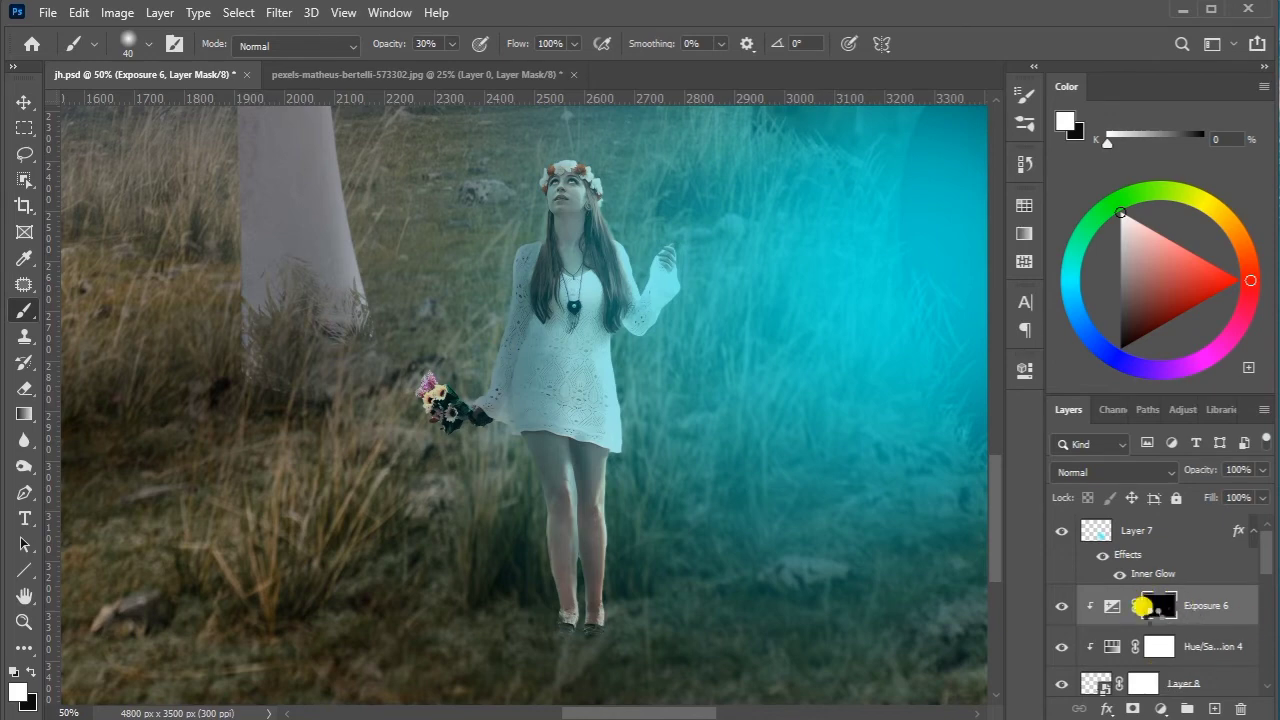
Feather the Exposure 6 mask to 35.4 px in Select and Mask
double_click(1140, 605)
left_click_drag(1057, 463, 1143, 466)
left_click(1157, 692)
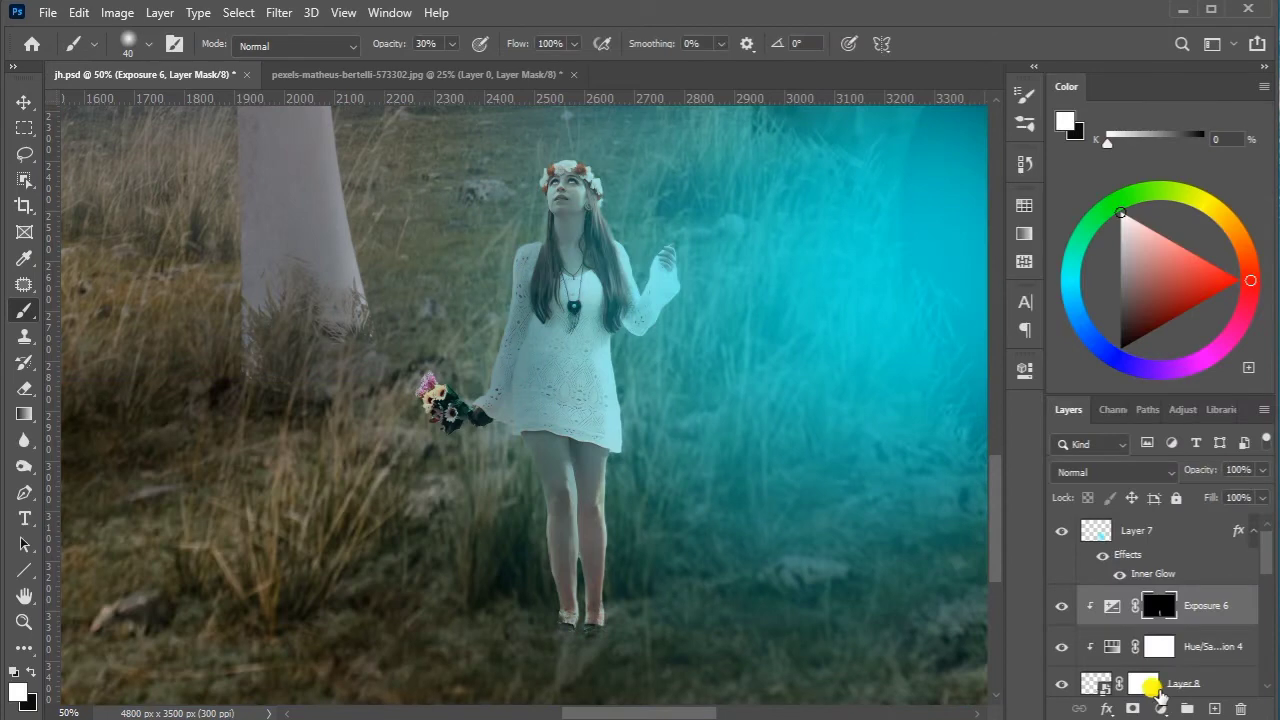
double_click(1160, 605)
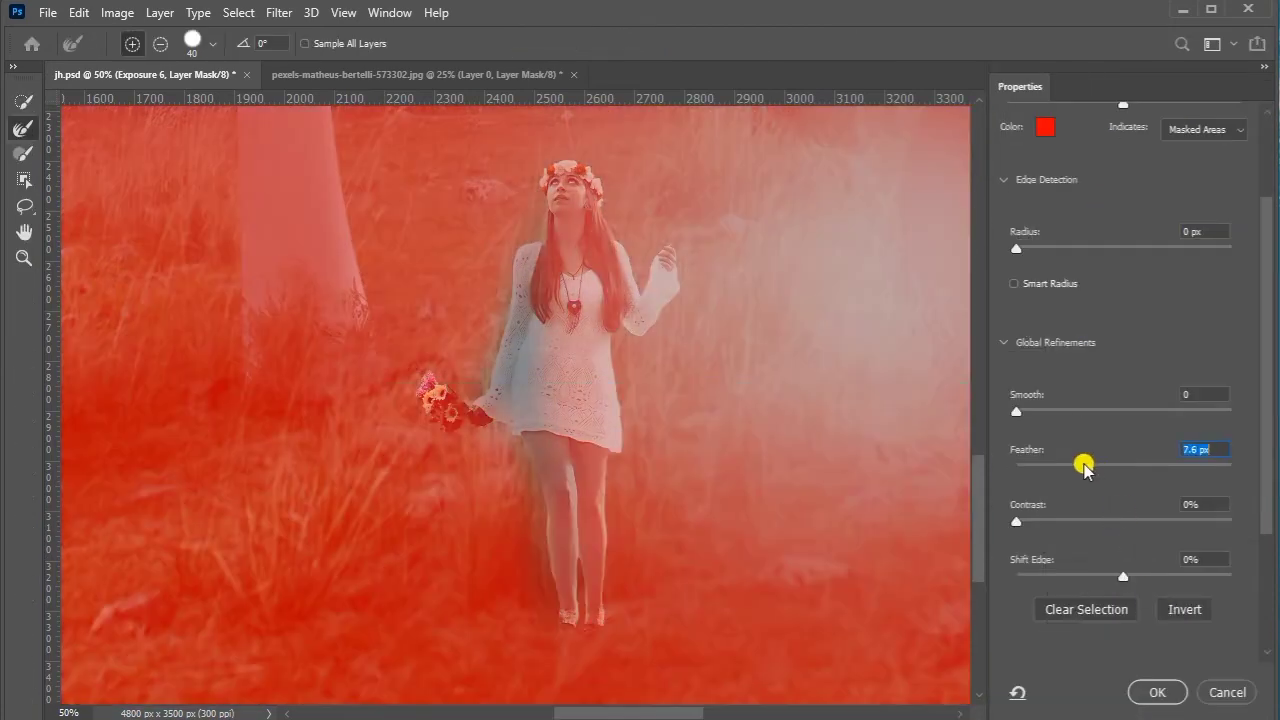
mouse_move(1085, 467)
left_mouse_down()
mouse_move(1143, 466)
mouse_move(1118, 470)
left_mouse_up()
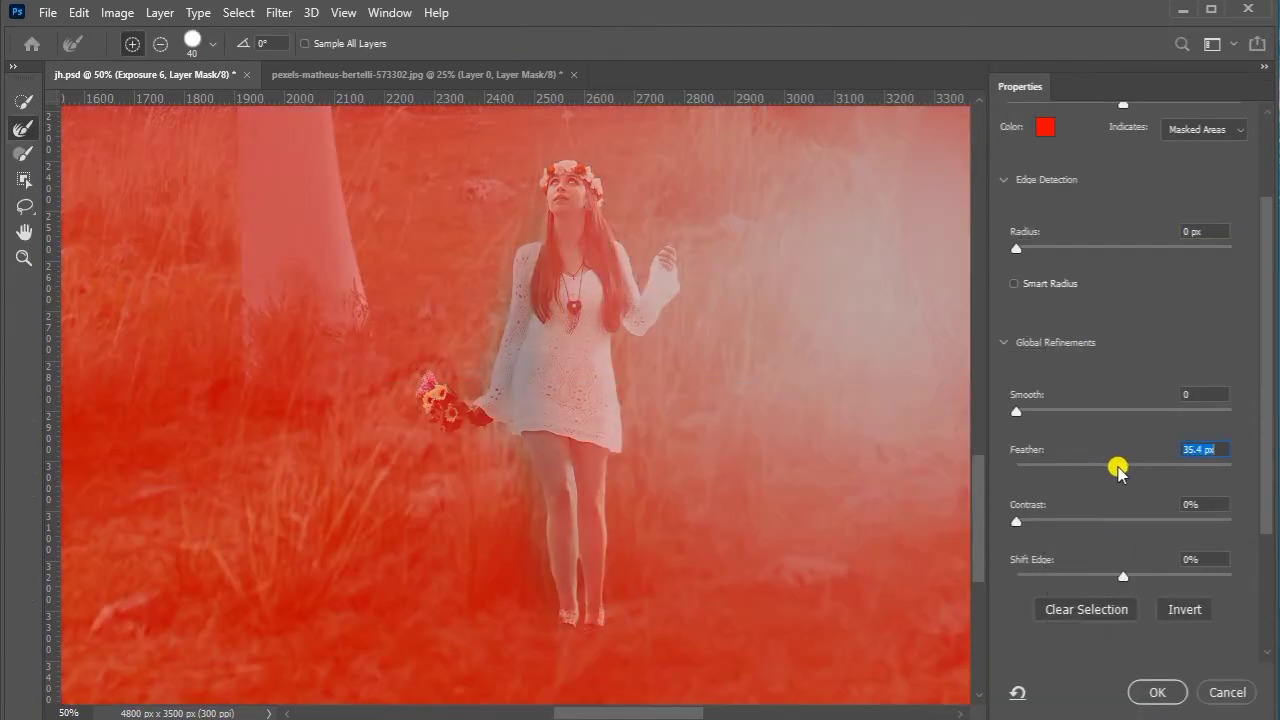
left_click(1157, 692)
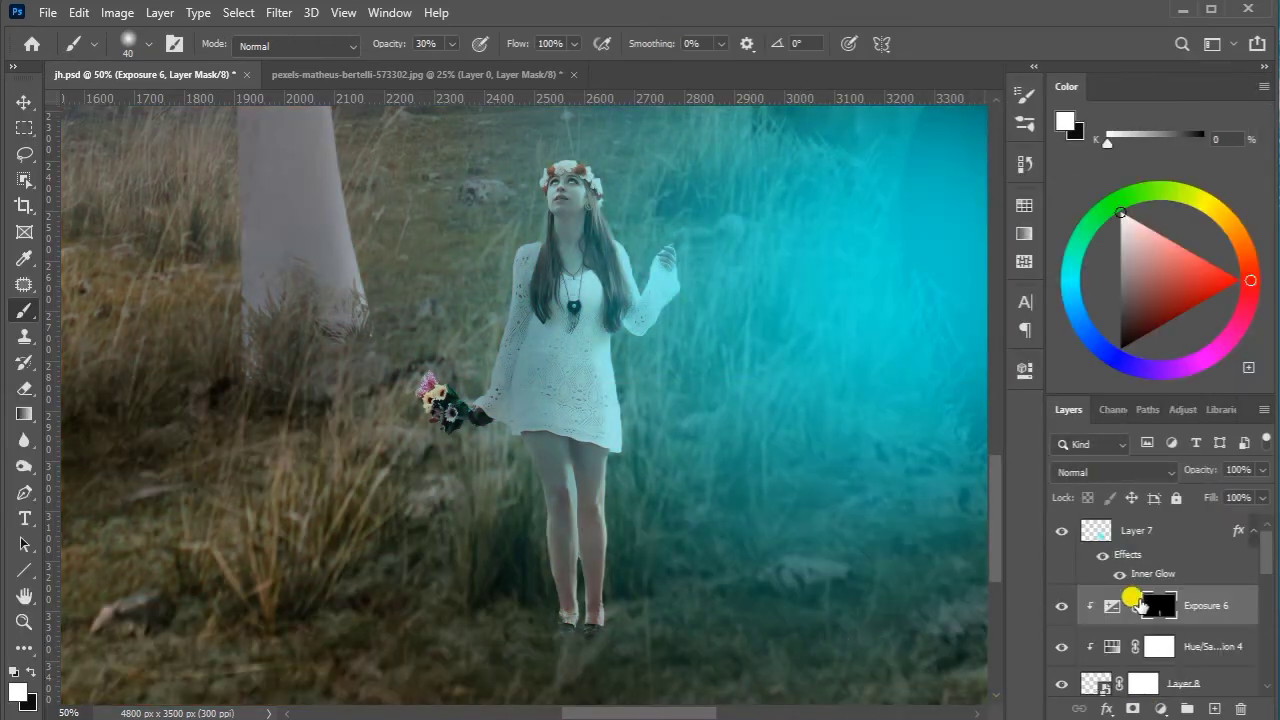
Add a cyan Gradient Fill clipped to the girl, with its mask inverted to hide it
left_click(1160, 708)
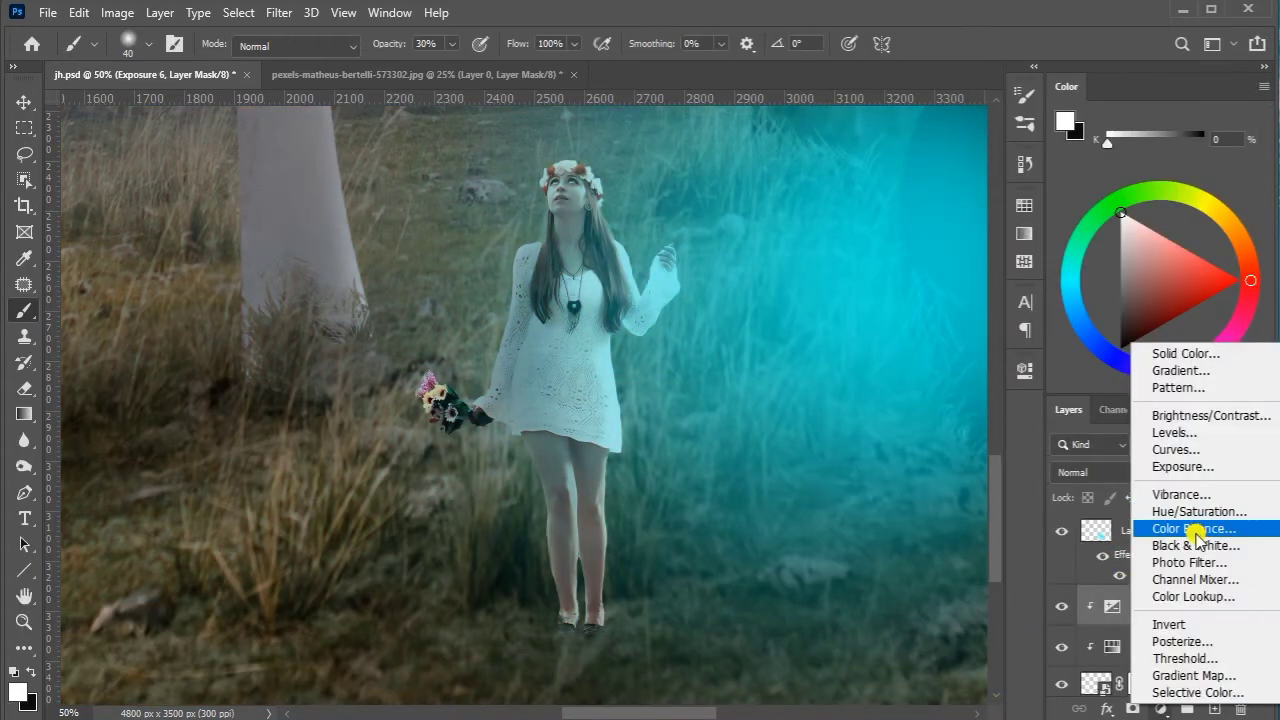
left_click(1180, 371)
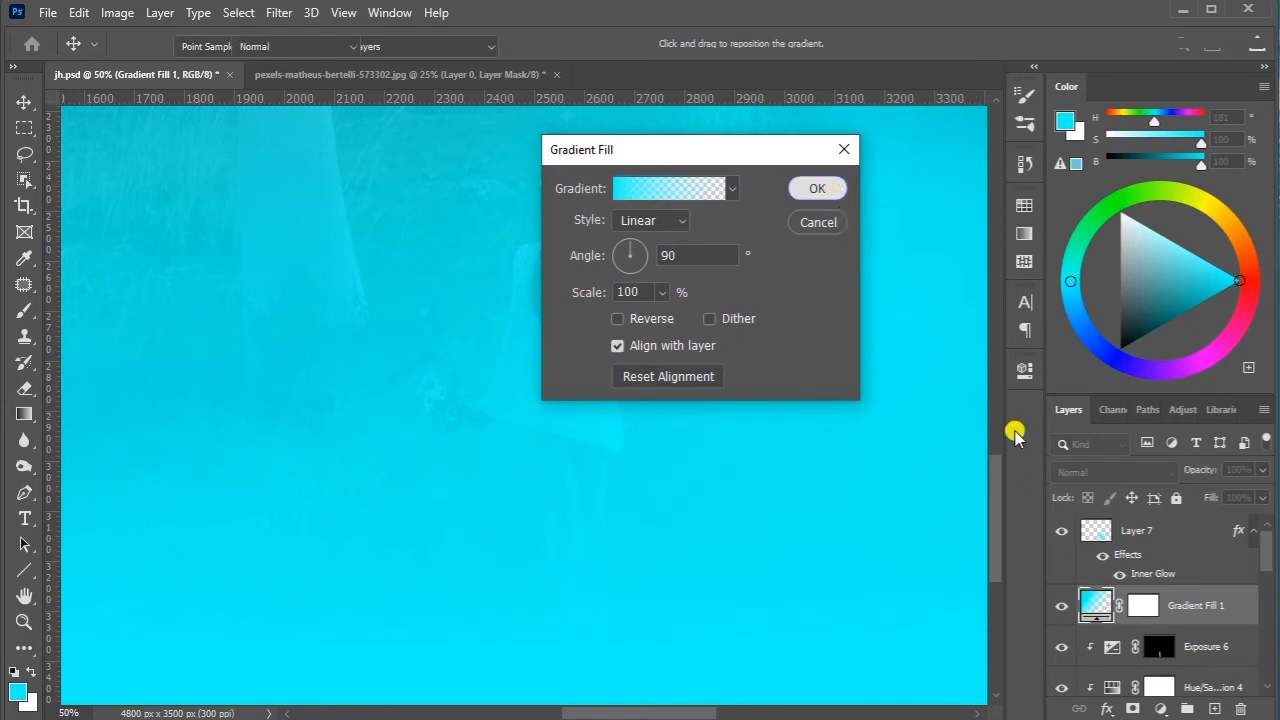
key("Return")
right_click(1100, 600)
right_click(1253, 610)
left_click(1020, 377)
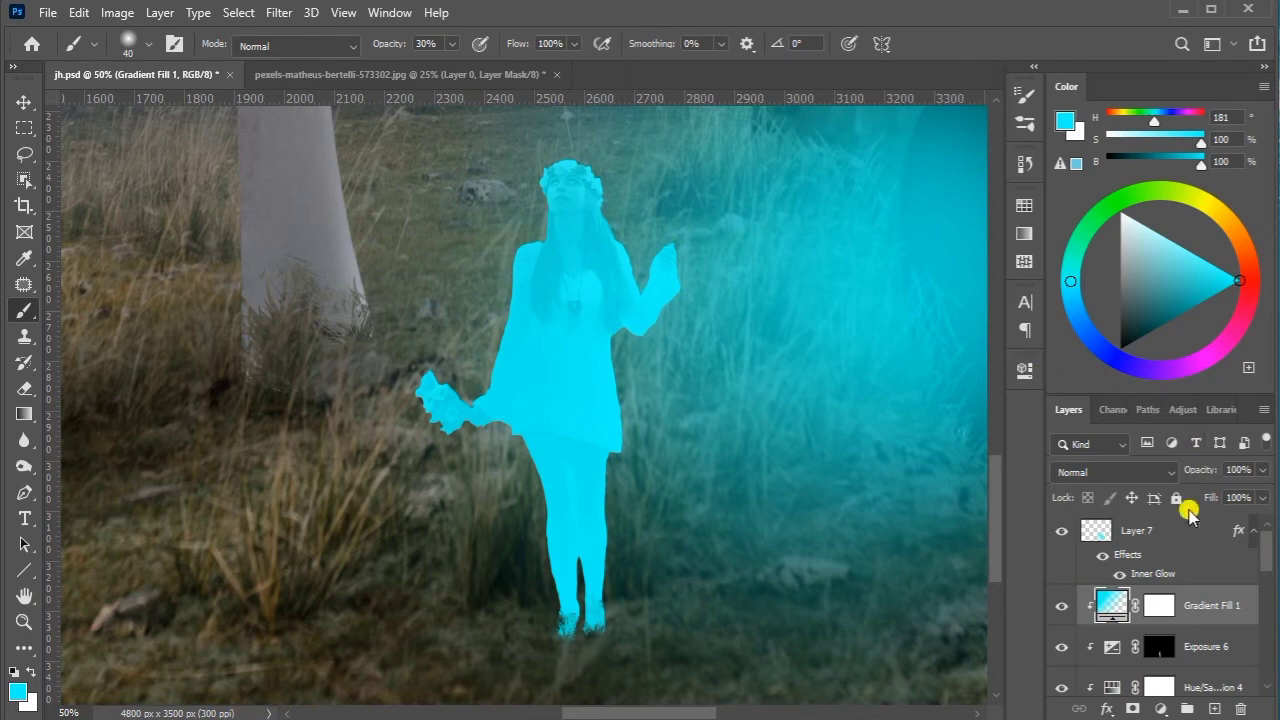
left_click(1158, 606)
key("ctrl+i")
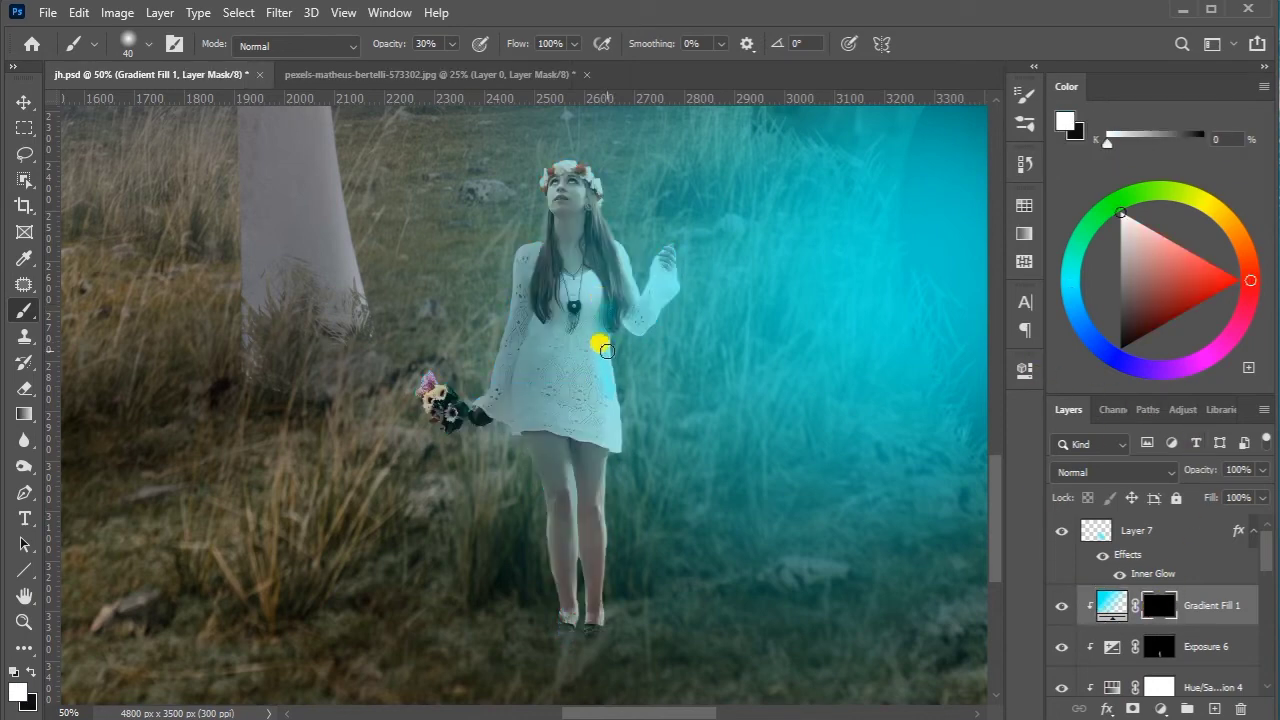
Set the gradient to Overlay and softly paint cyan light onto the legs, dress and arm at 13% opacity
left_click(1100, 472)
left_click(1085, 429)
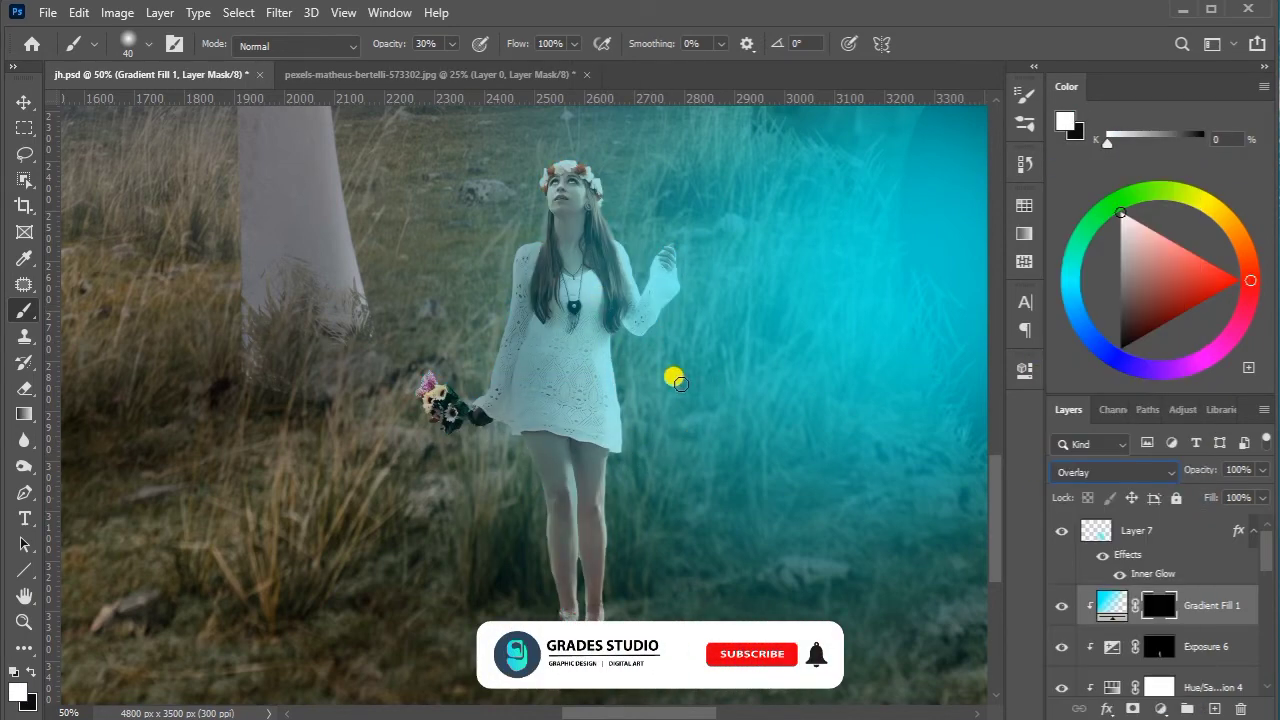
mouse_move(616, 416)
left_mouse_down()
mouse_move(594, 491)
mouse_move(610, 612)
left_mouse_up()
left_click_drag(450, 45, 432, 72)
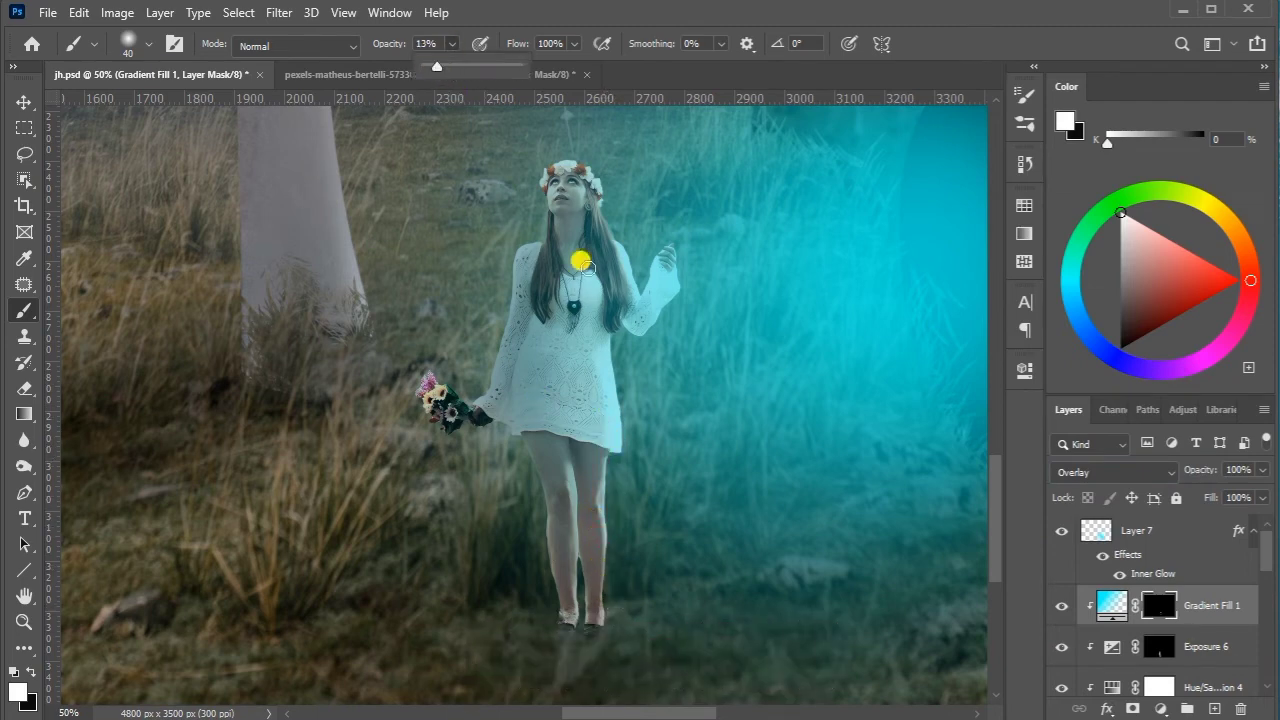
mouse_move(603, 522)
left_mouse_down()
mouse_move(586, 534)
mouse_move(566, 494)
mouse_move(571, 603)
left_mouse_up()
left_click_drag(578, 314, 603, 445)
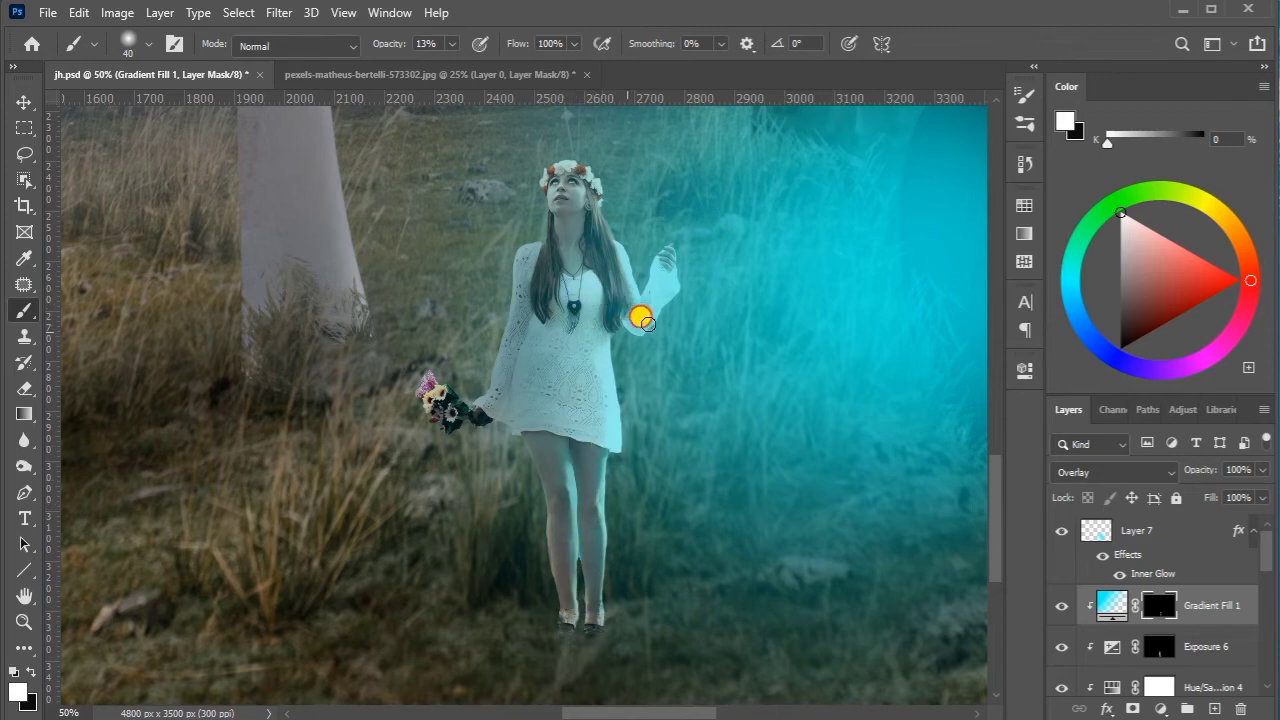
left_click_drag(647, 323, 594, 205)
Mask the glow off her chest and hair, and feather the Gradient Fill 1 mask to 21.7 px
key("bracketright")
key("bracketright")
key("bracketright")
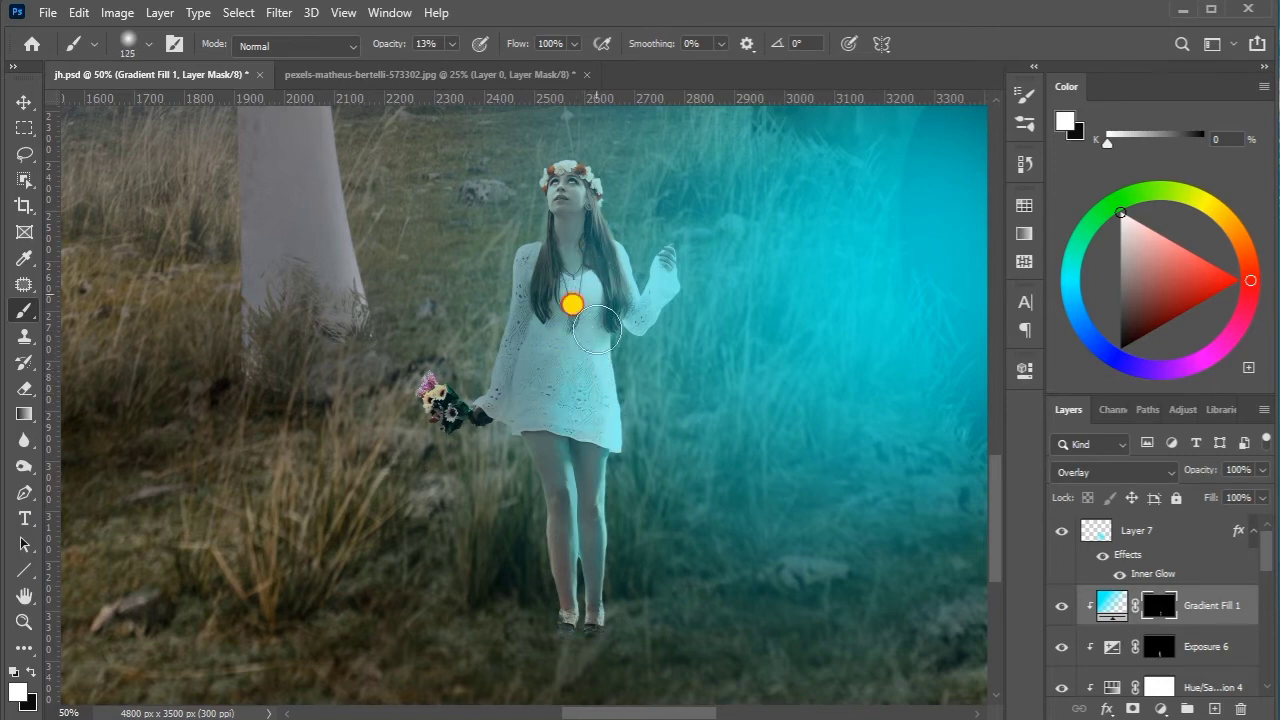
left_click_drag(572, 304, 571, 208)
left_click(1146, 600)
key("alt+ctrl+r")
left_click_drag(1050, 465, 1124, 468)
left_click(1157, 692)
key("ctrl+minus")
key("ctrl+minus")
key("ctrl+minus")
key("ctrl+minus")
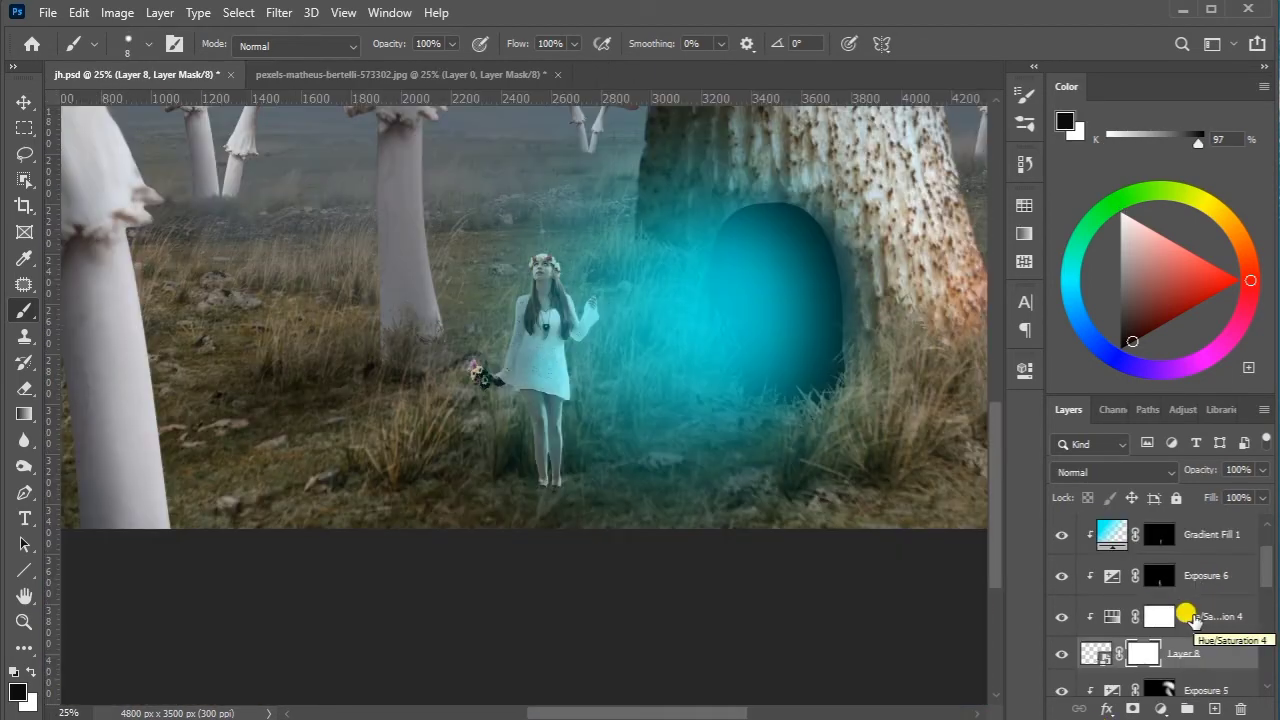
Add a new layer above Exposure 5 and brush a black shadow from the girl's feet down-left
left_click(1197, 619)
left_click(1214, 708)
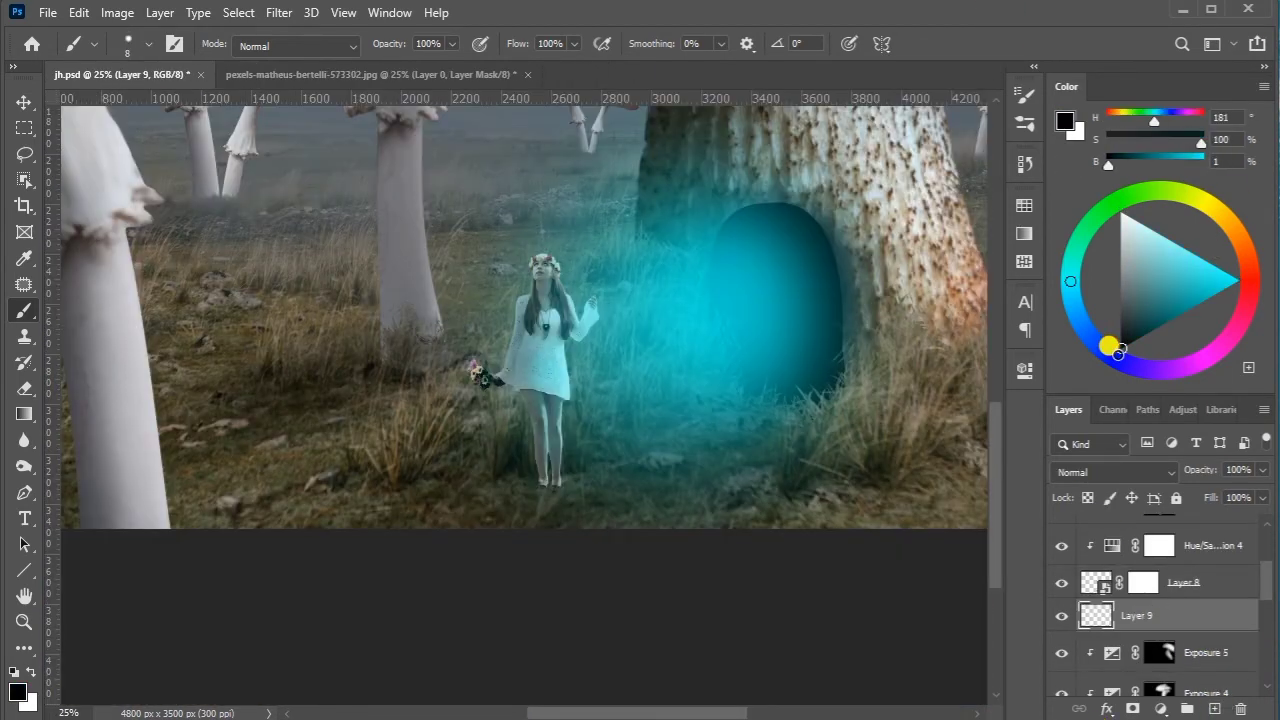
key("bracketright")
key("bracketright")
key("bracketright")
key("bracketright")
key("bracketright")
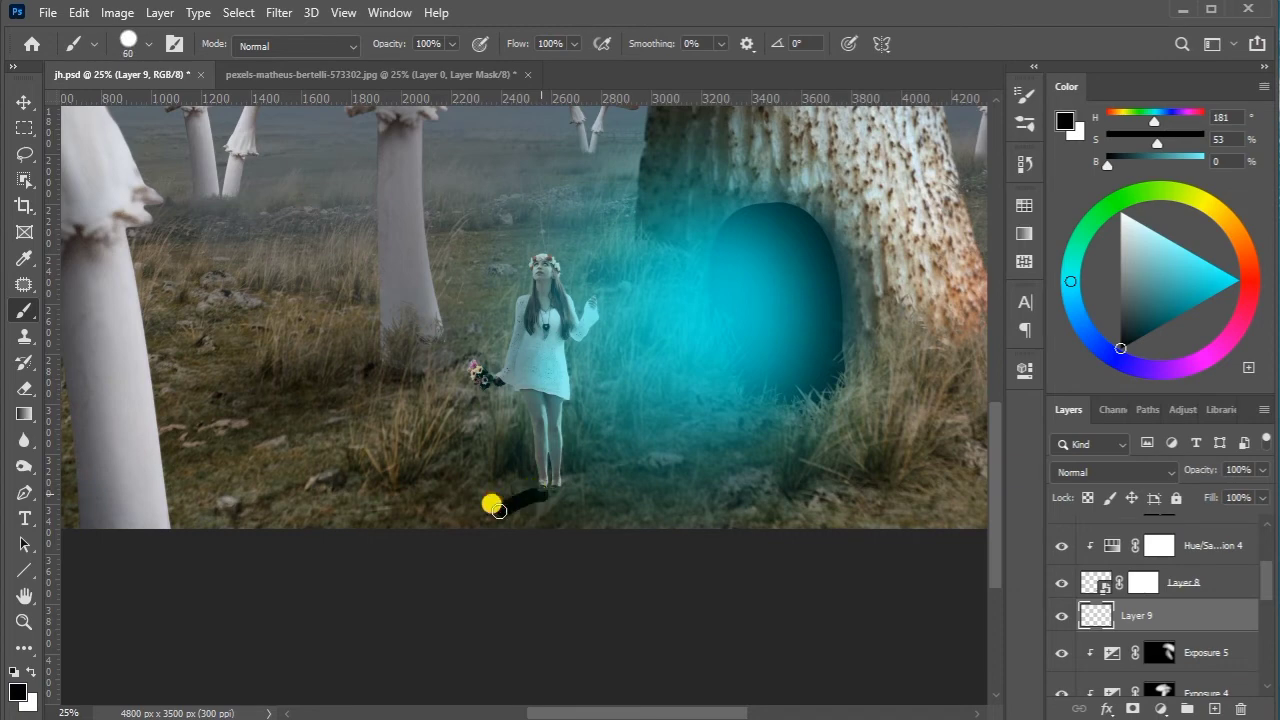
left_click_drag(545, 490, 426, 531)
key("ctrl+z")
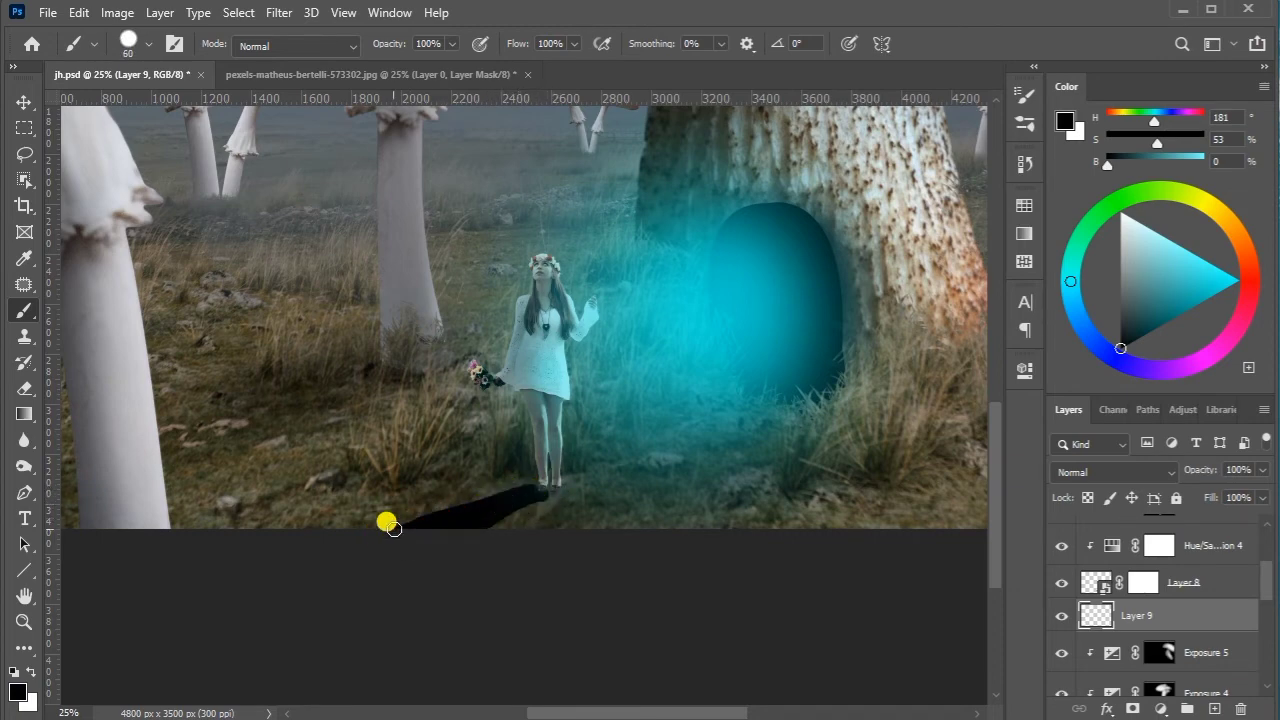
Gaussian-blur the shadow by 48.4 px, lower its fill to 71%, and shift it under the feet
left_click(279, 12)
left_click(575, 313)
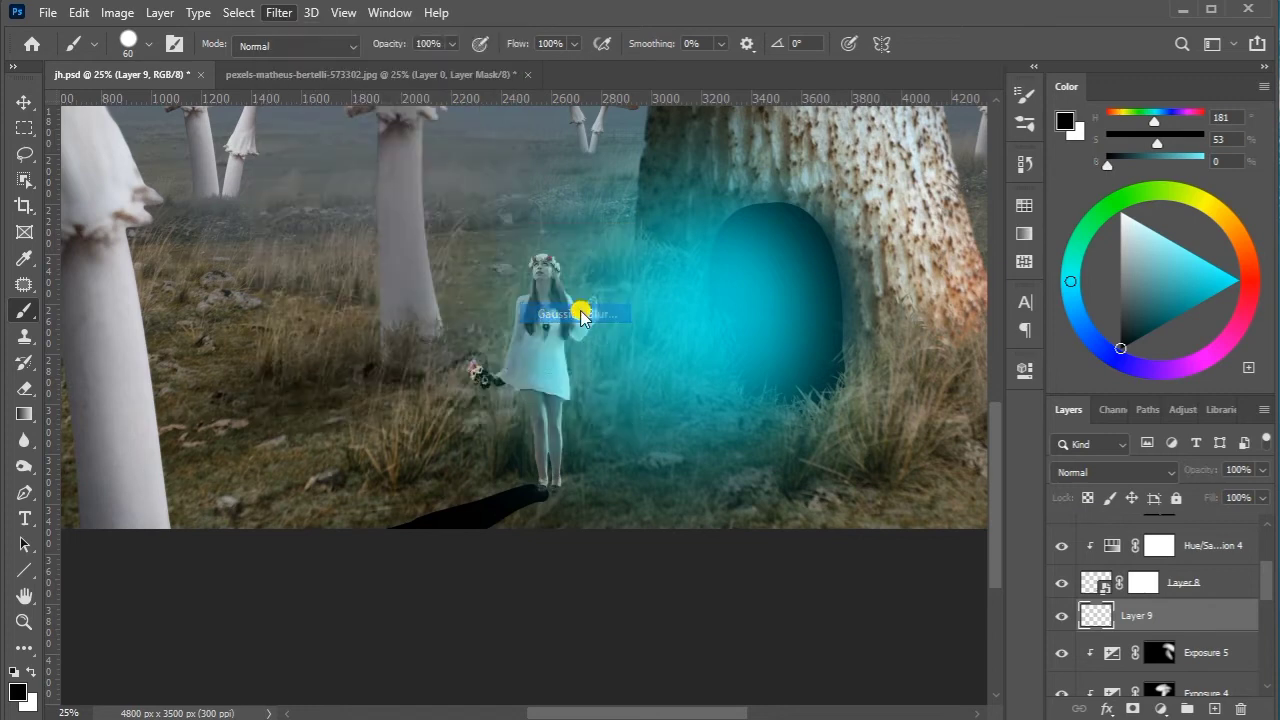
mouse_move(600, 408)
left_mouse_down()
mouse_move(543, 409)
mouse_move(585, 412)
left_mouse_up()
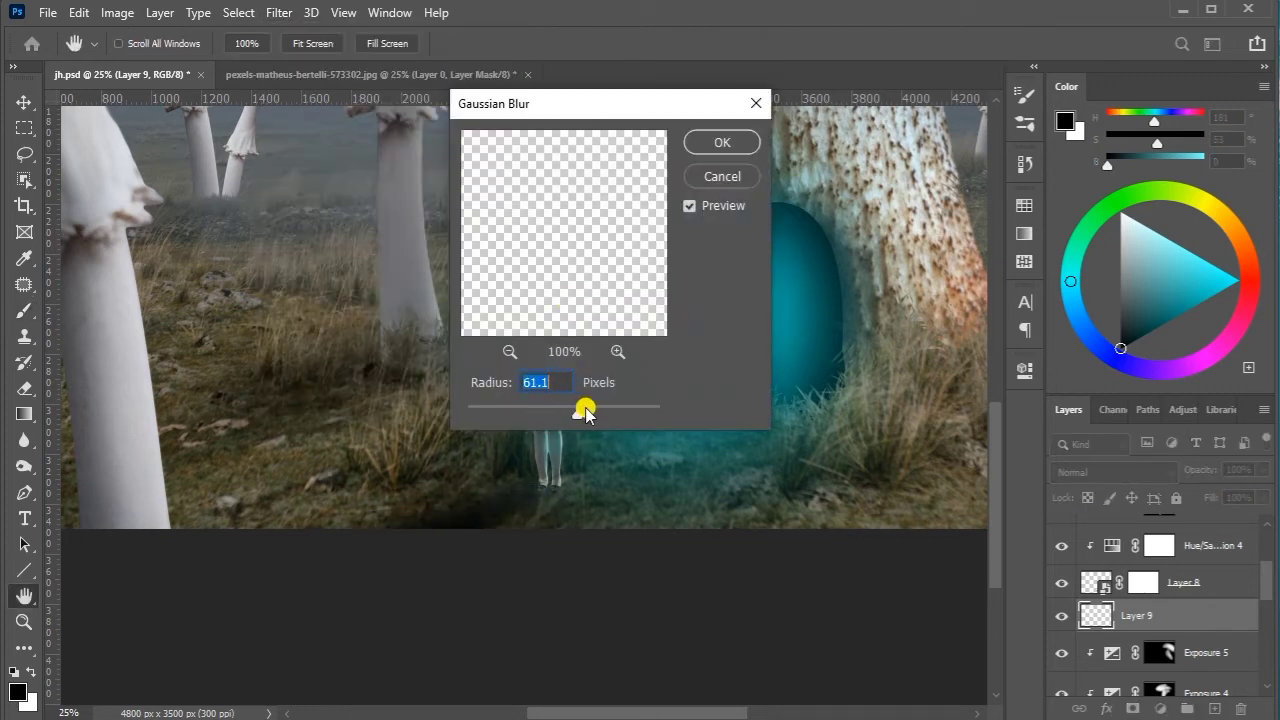
left_click(722, 142)
left_click_drag(1262, 497, 1236, 522)
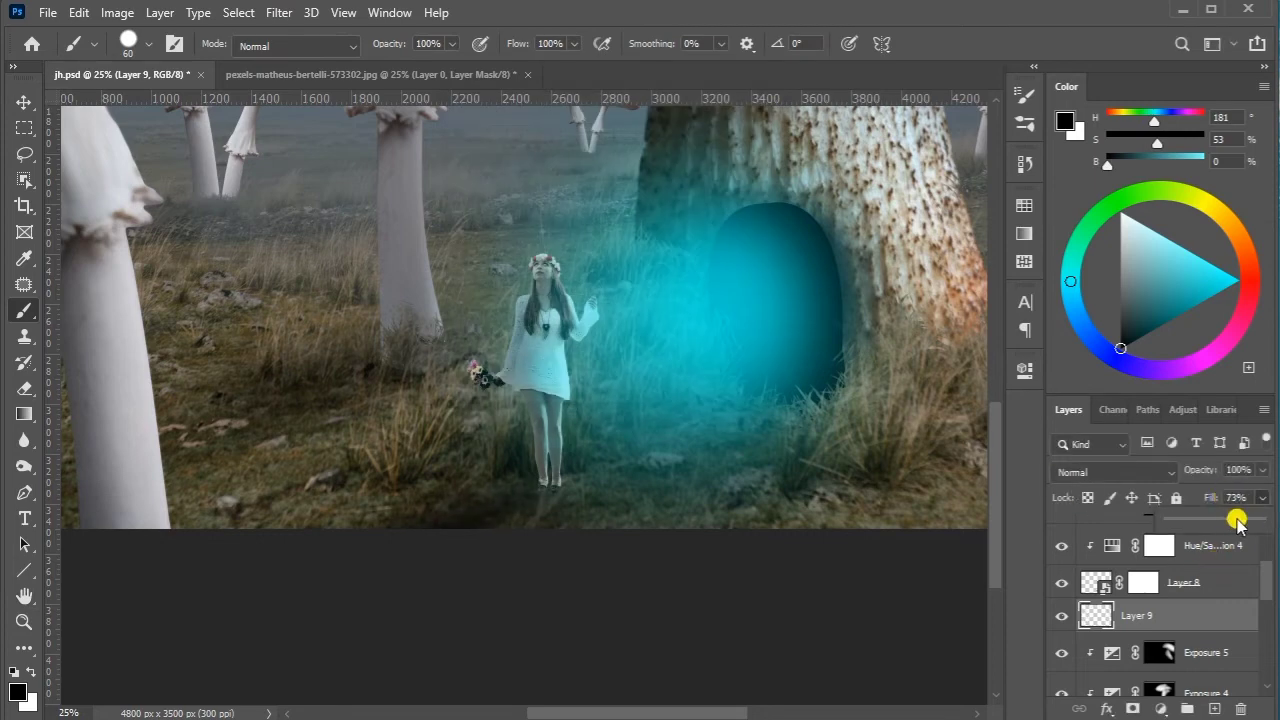
left_click(588, 532)
left_click(24, 102)
left_click_drag(403, 531, 524, 535)
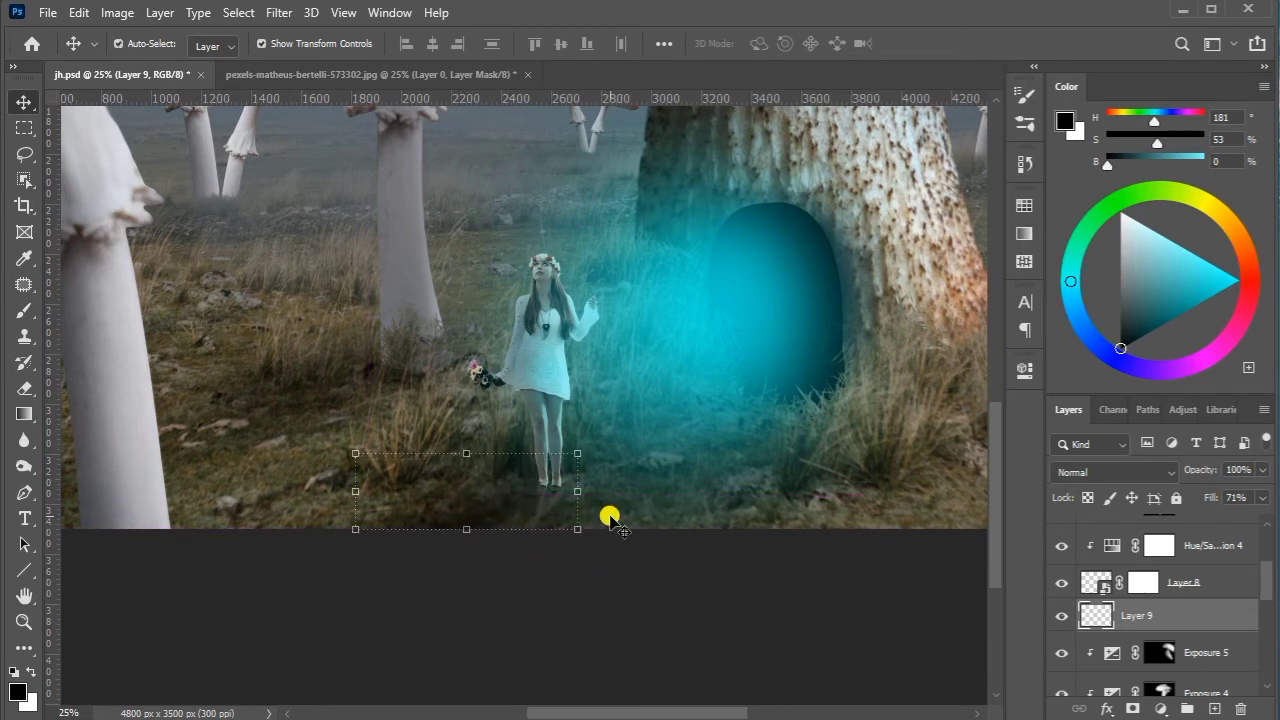
Blur Layer 7's glow with a 133 px Gaussian Blur, then stamp visible layers into Layer 11
left_click(637, 551)
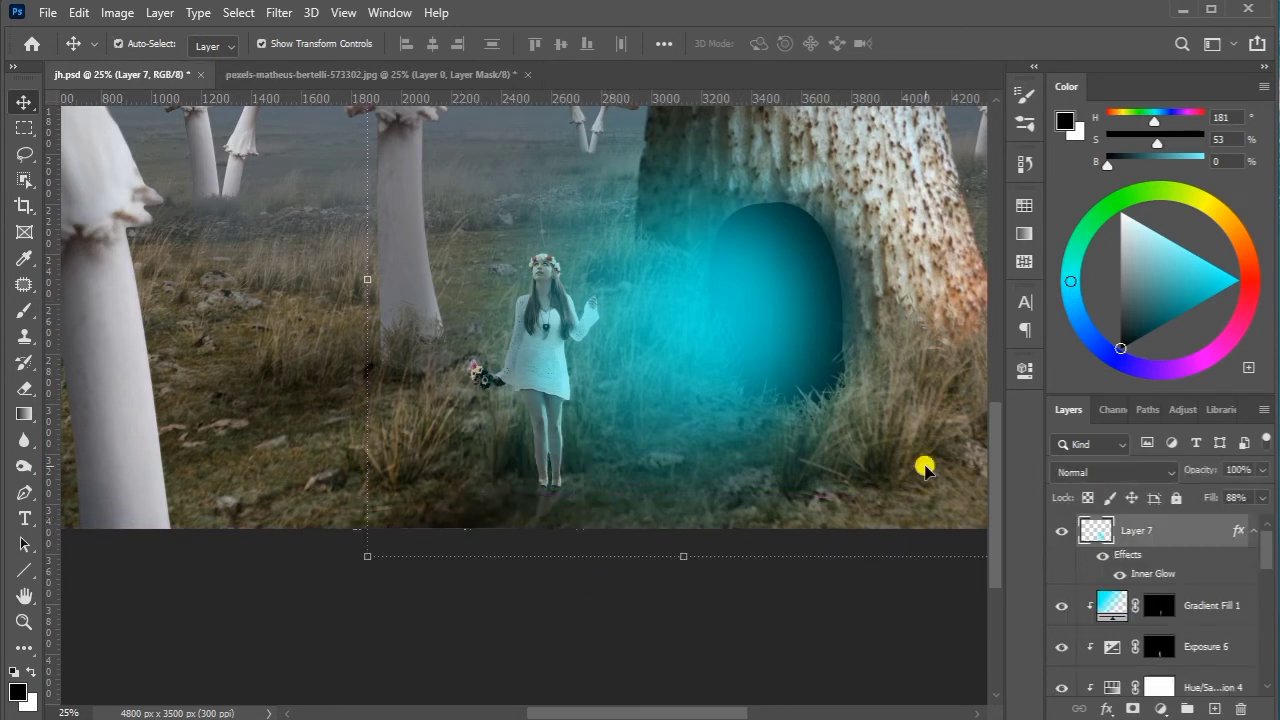
left_click(281, 12)
left_click(569, 314)
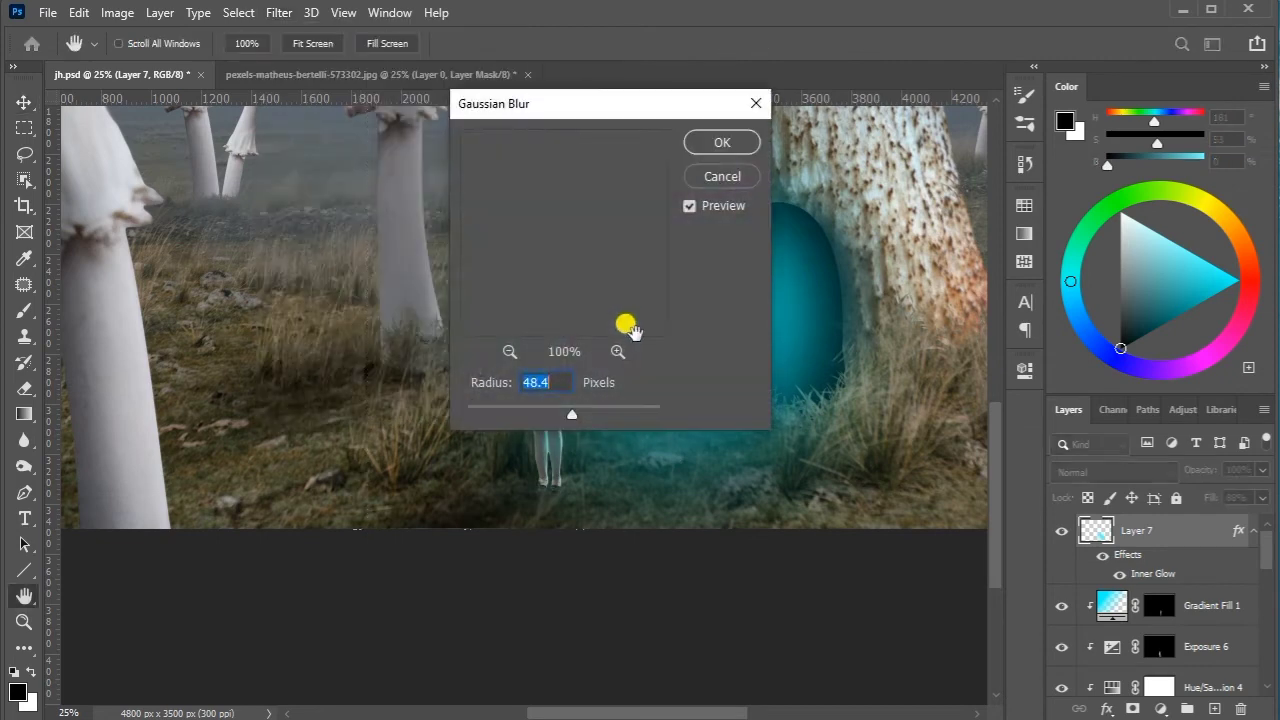
left_click_drag(622, 103, 999, 75)
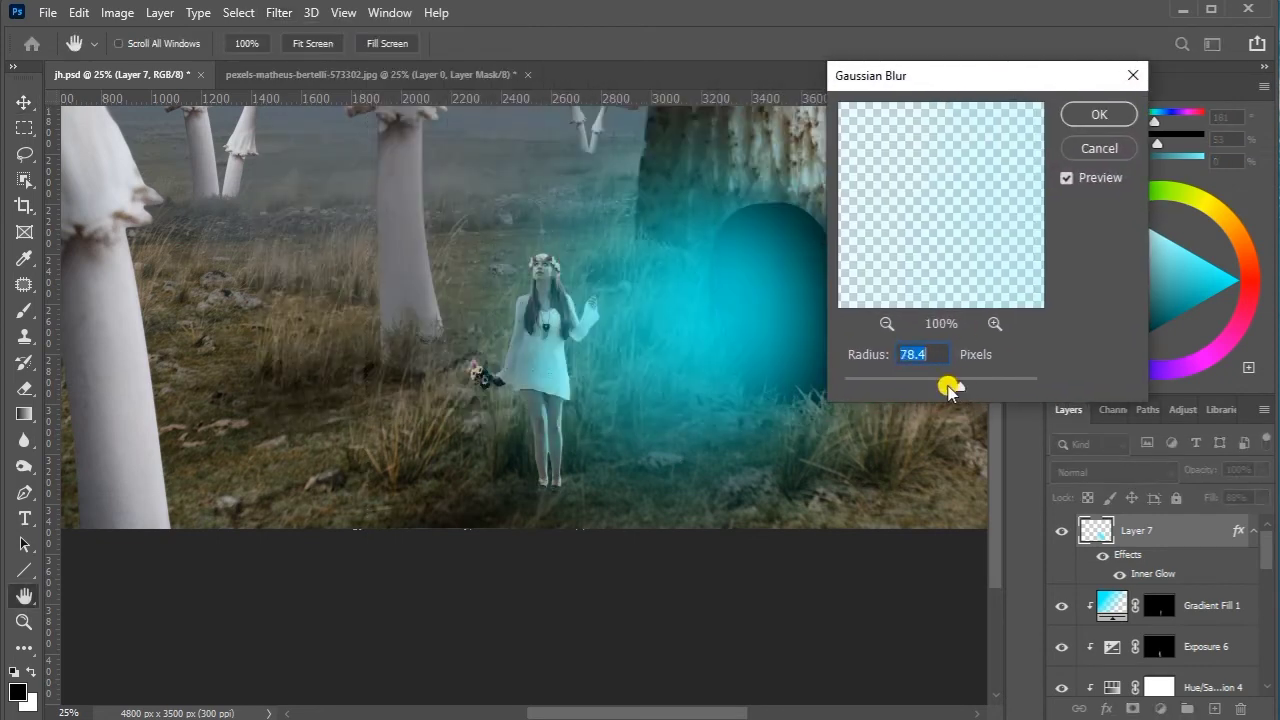
left_click_drag(948, 382, 980, 384)
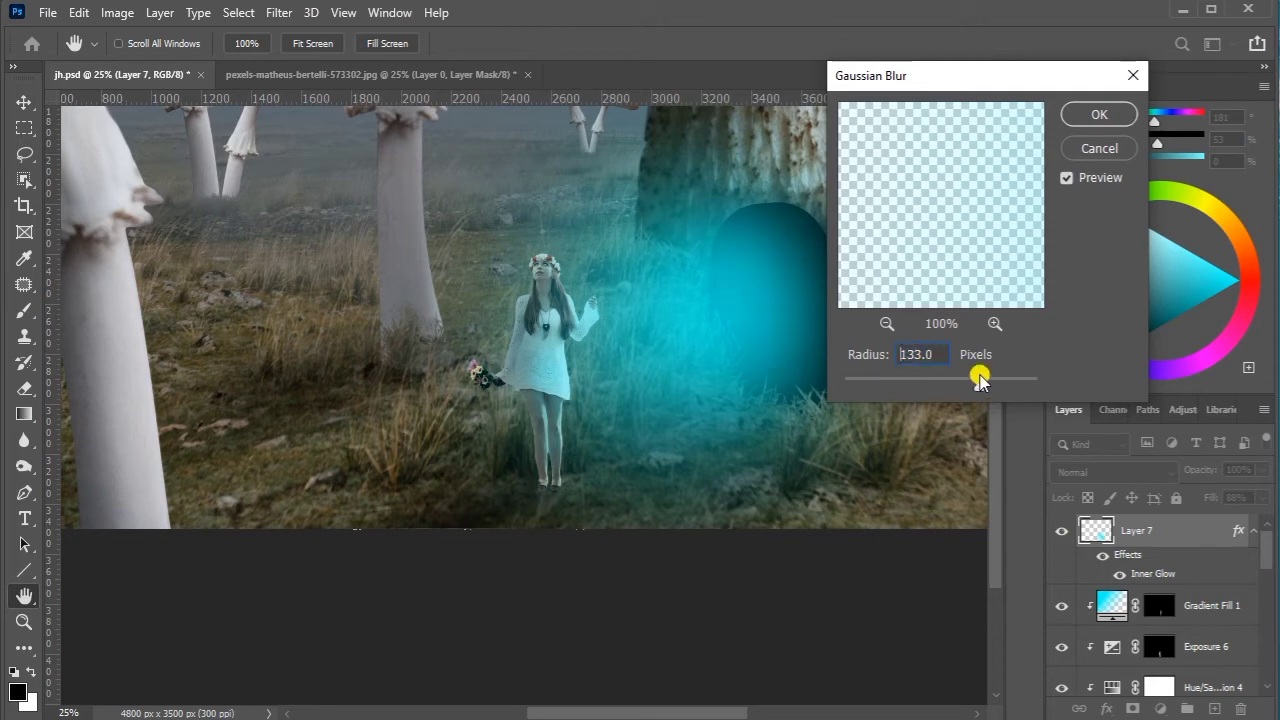
left_click(1092, 119)
key("v")
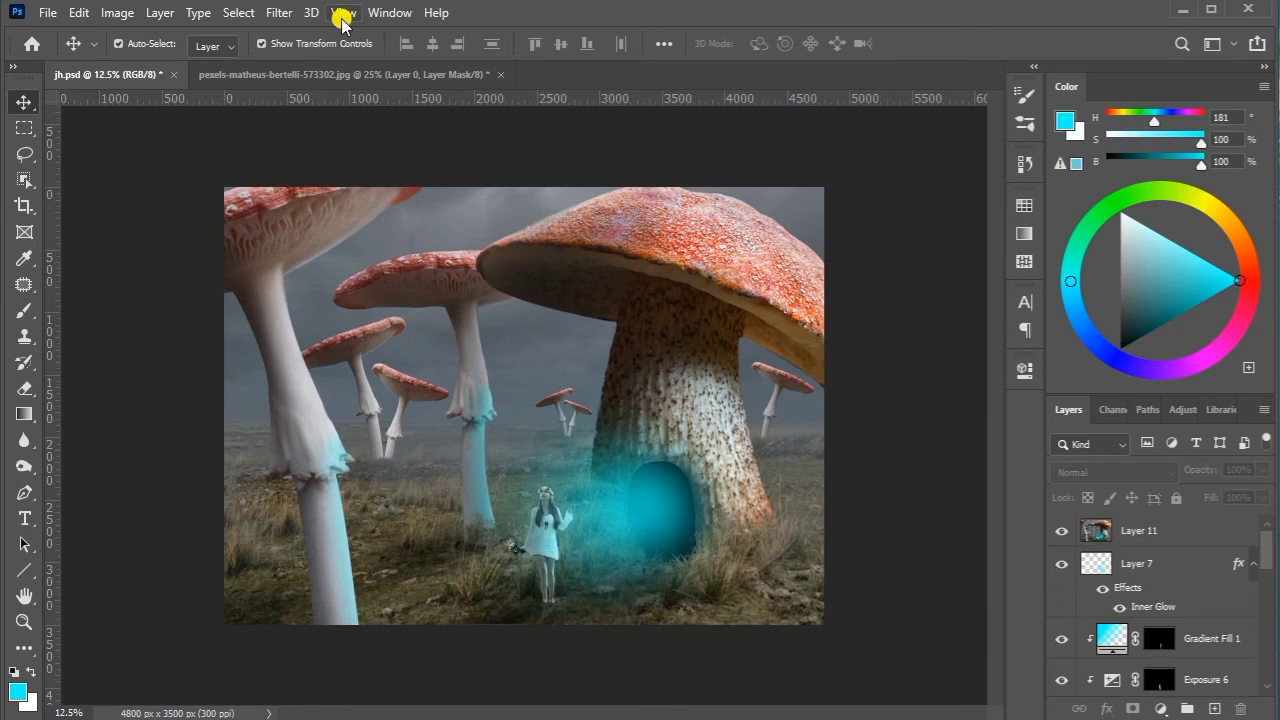
Select the merged Layer 11 and open the Camera Raw filter on it
left_click(279, 12)
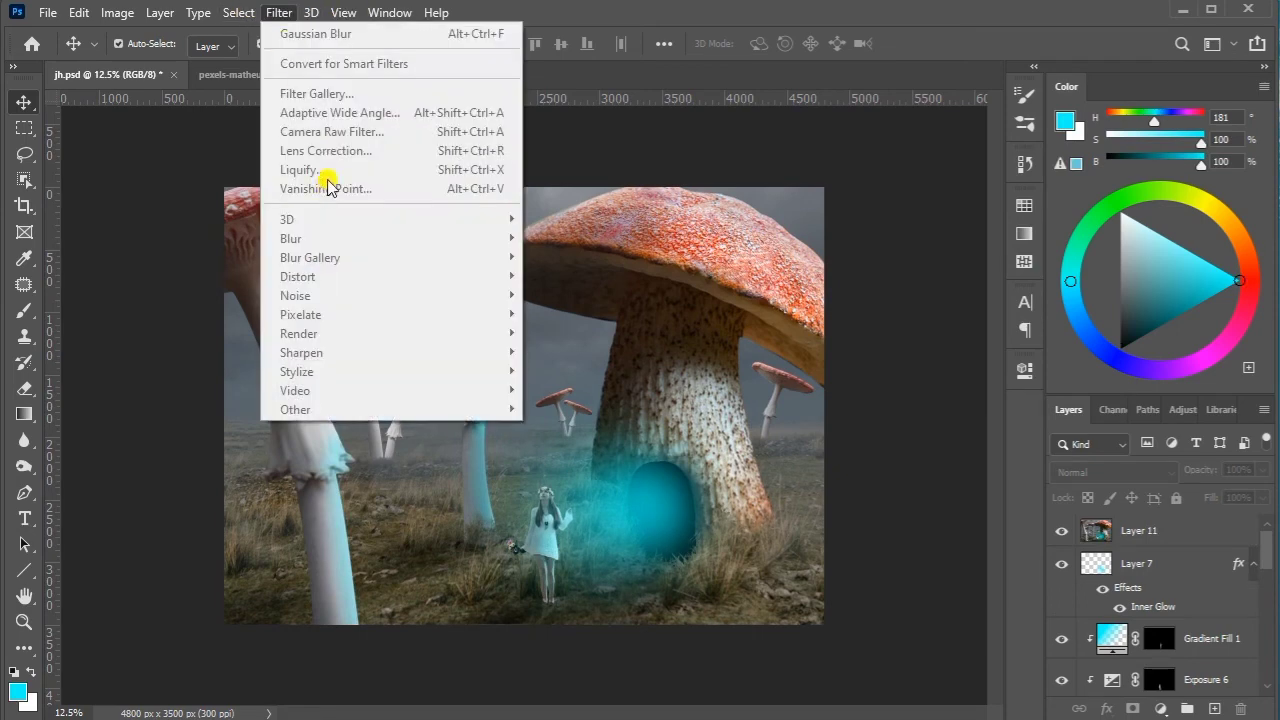
left_click(286, 12)
left_click(1120, 532)
left_click(279, 12)
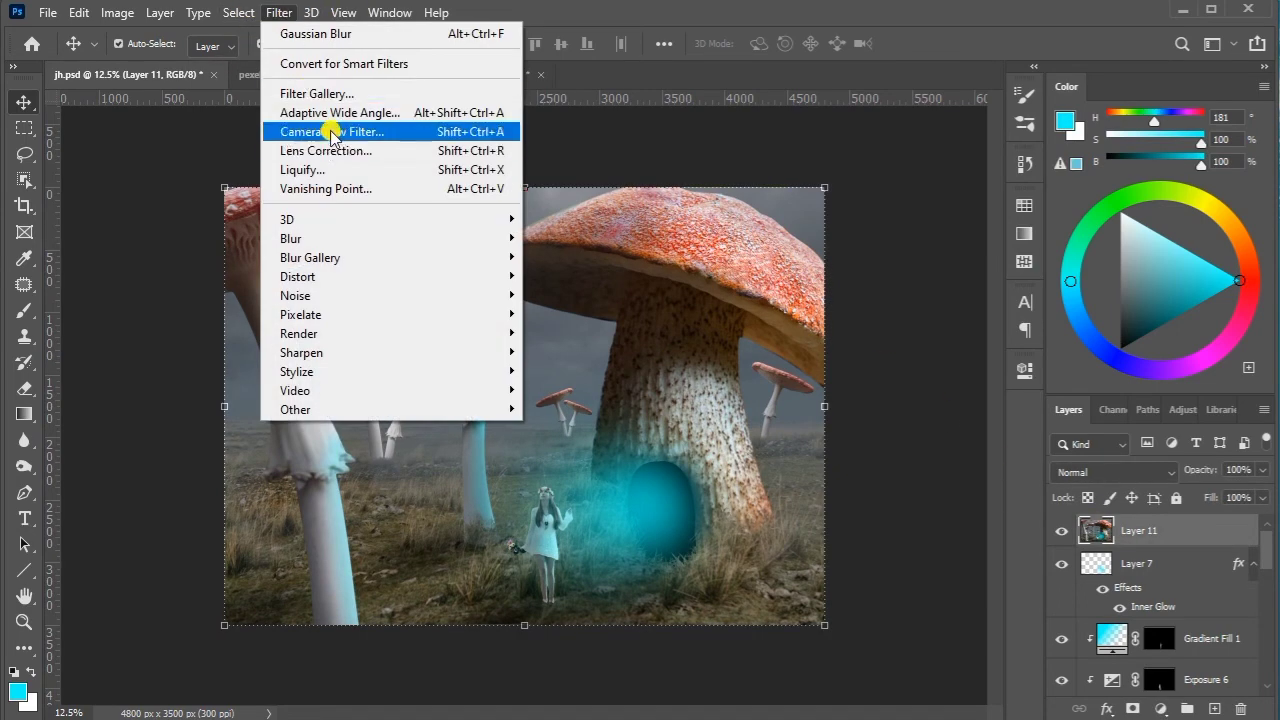
left_click(333, 130)
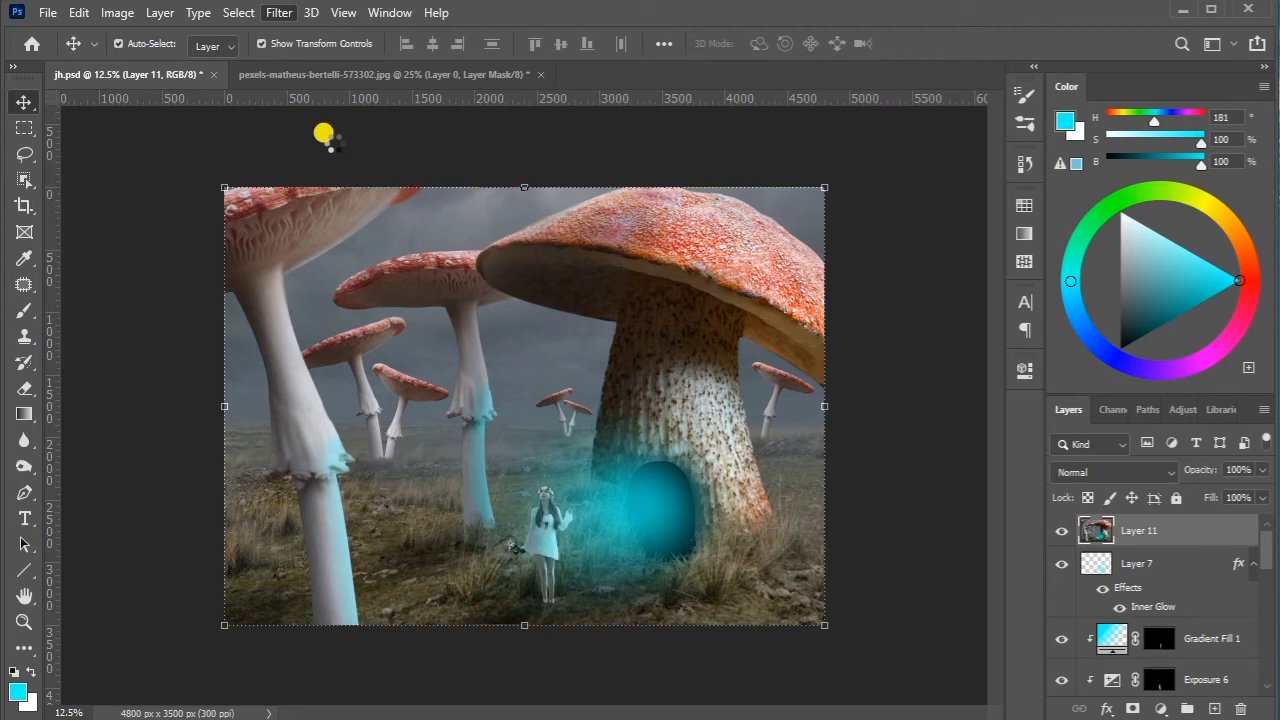
key("ctrl+shift+a")
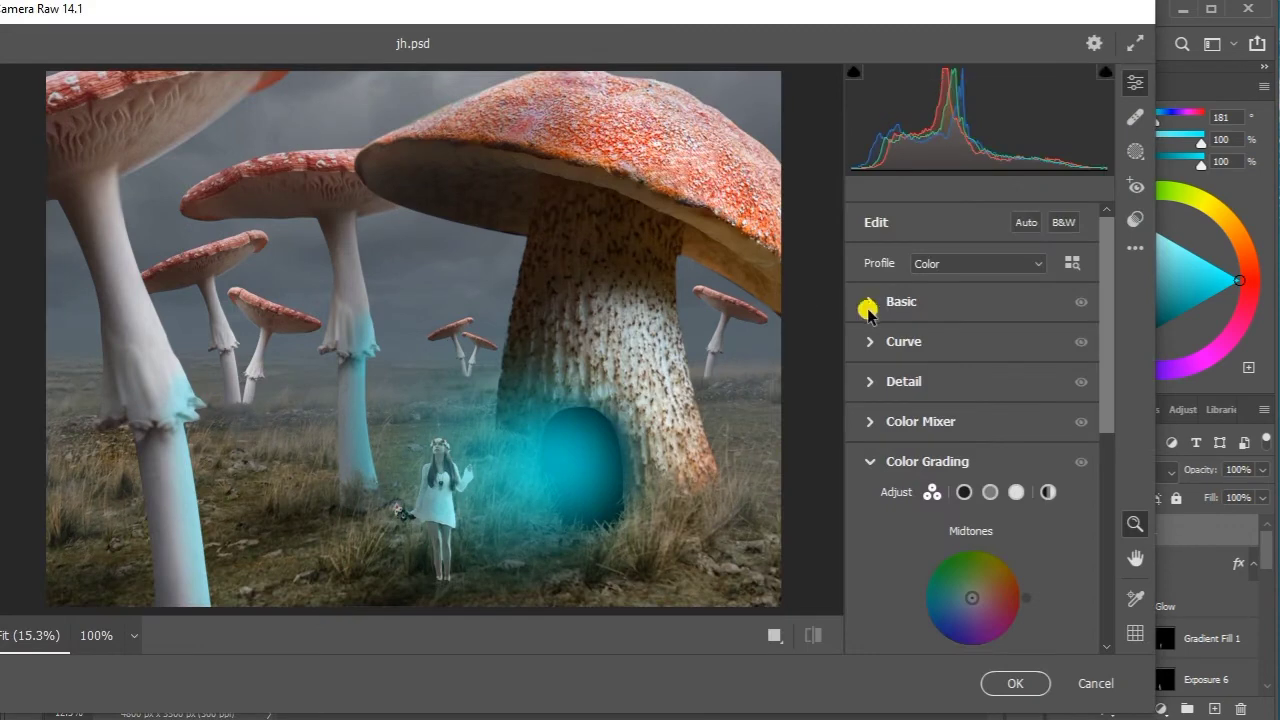
In Basic, set Contrast +22, Highlights +27, Shadows -25 and Whites +21
left_click(866, 304)
left_click(1062, 365)
type("-0.")
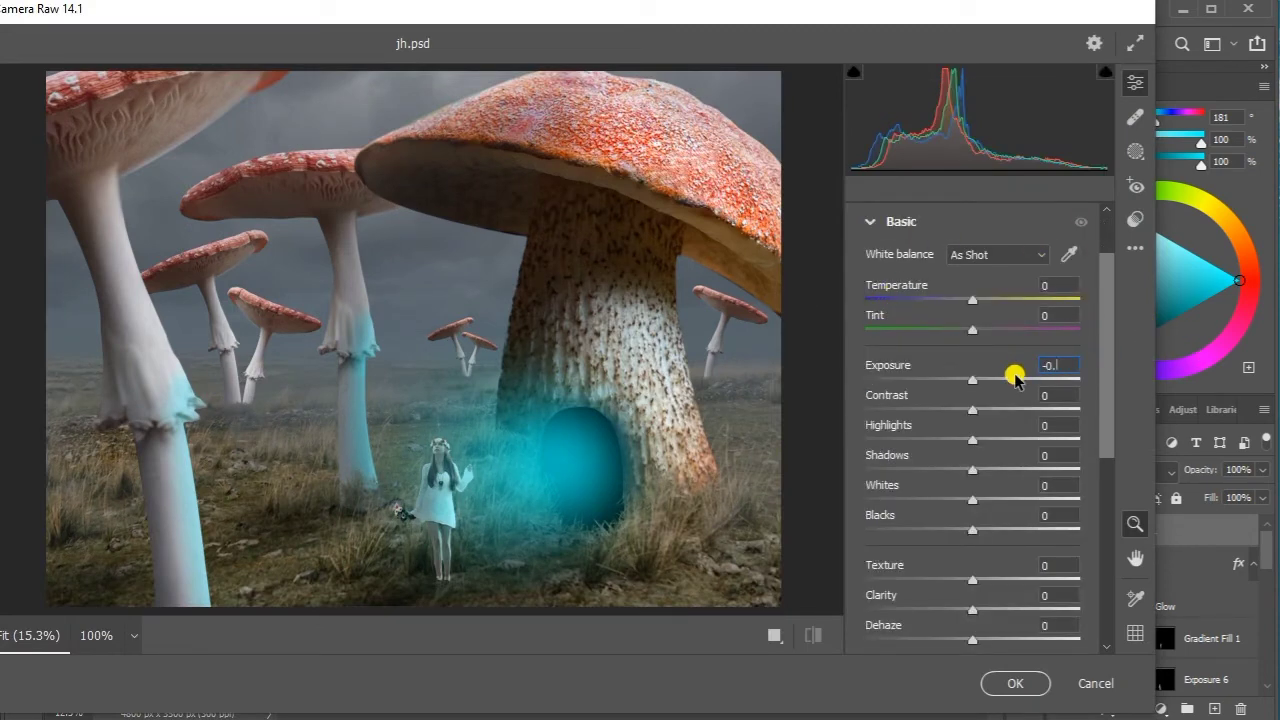
type("55")
left_click(1040, 393)
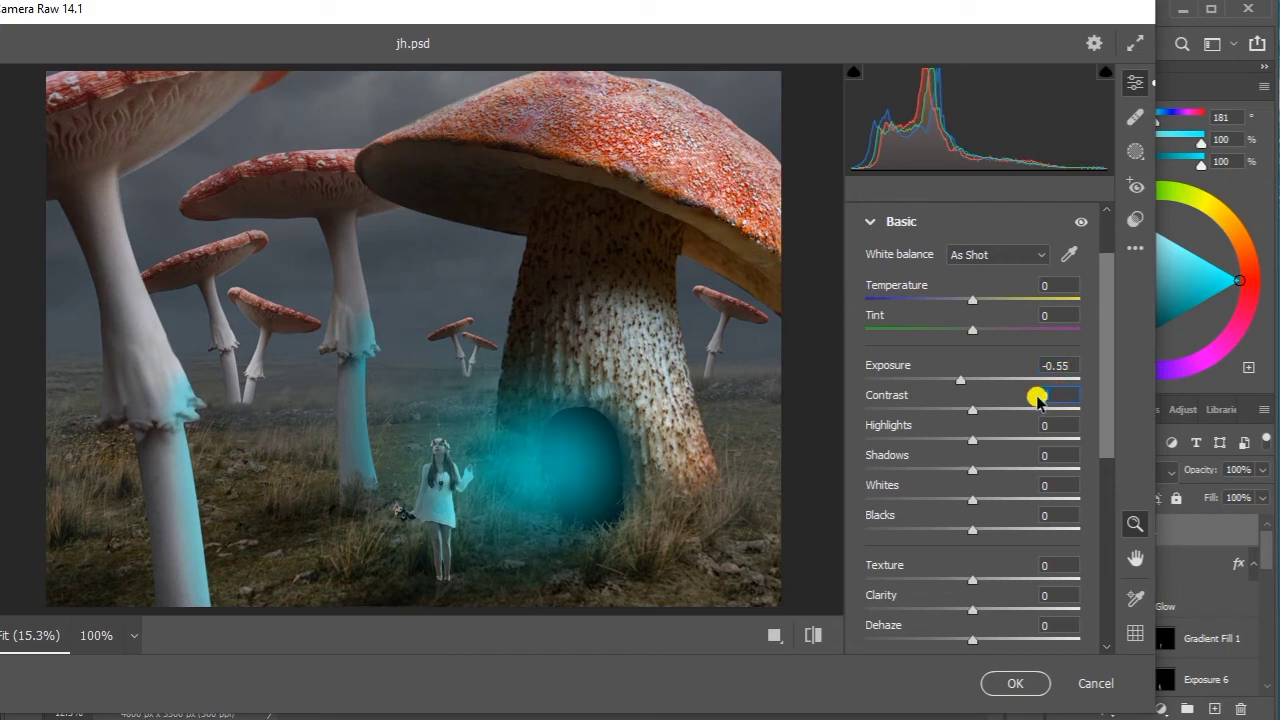
type("22")
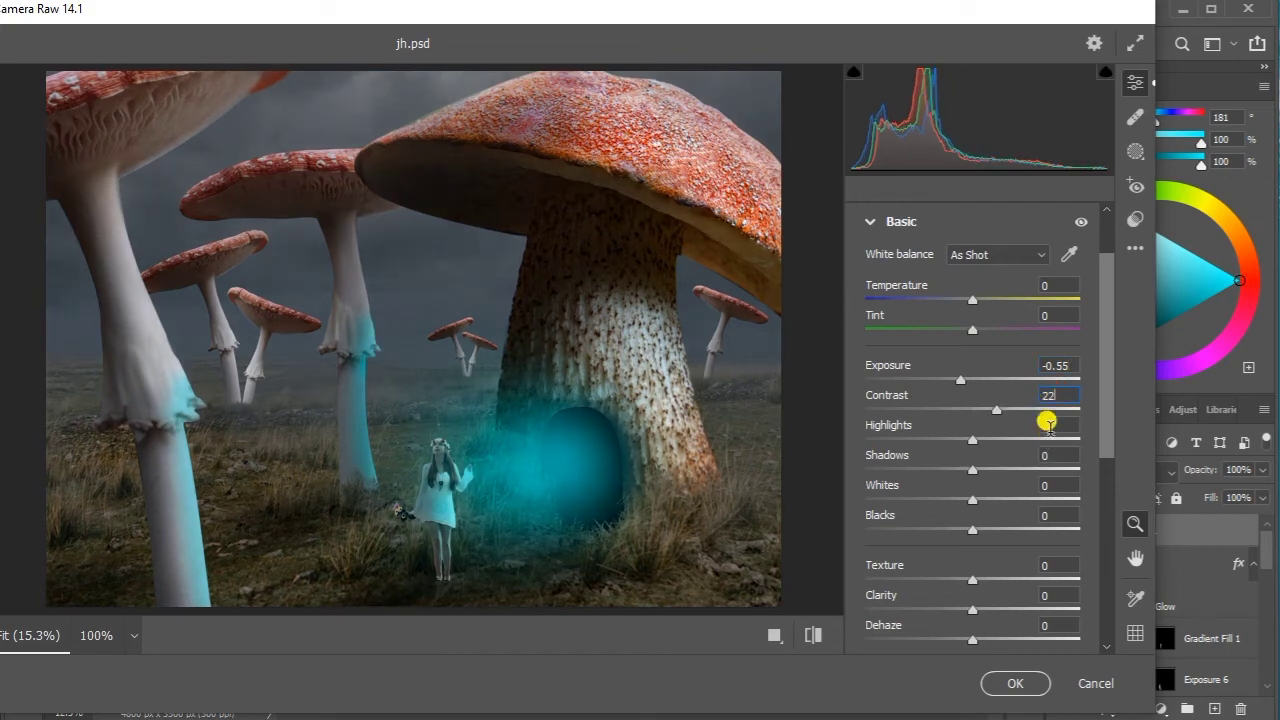
left_click(1047, 424)
type("27")
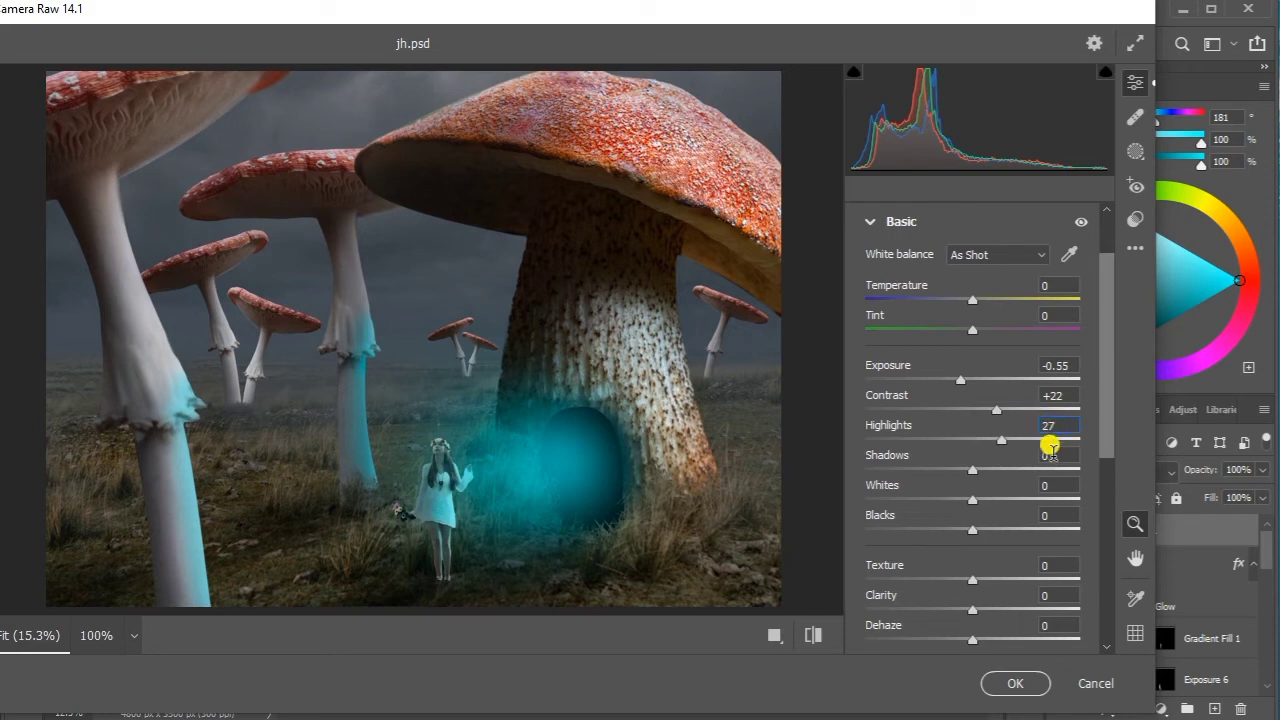
left_click(1045, 453)
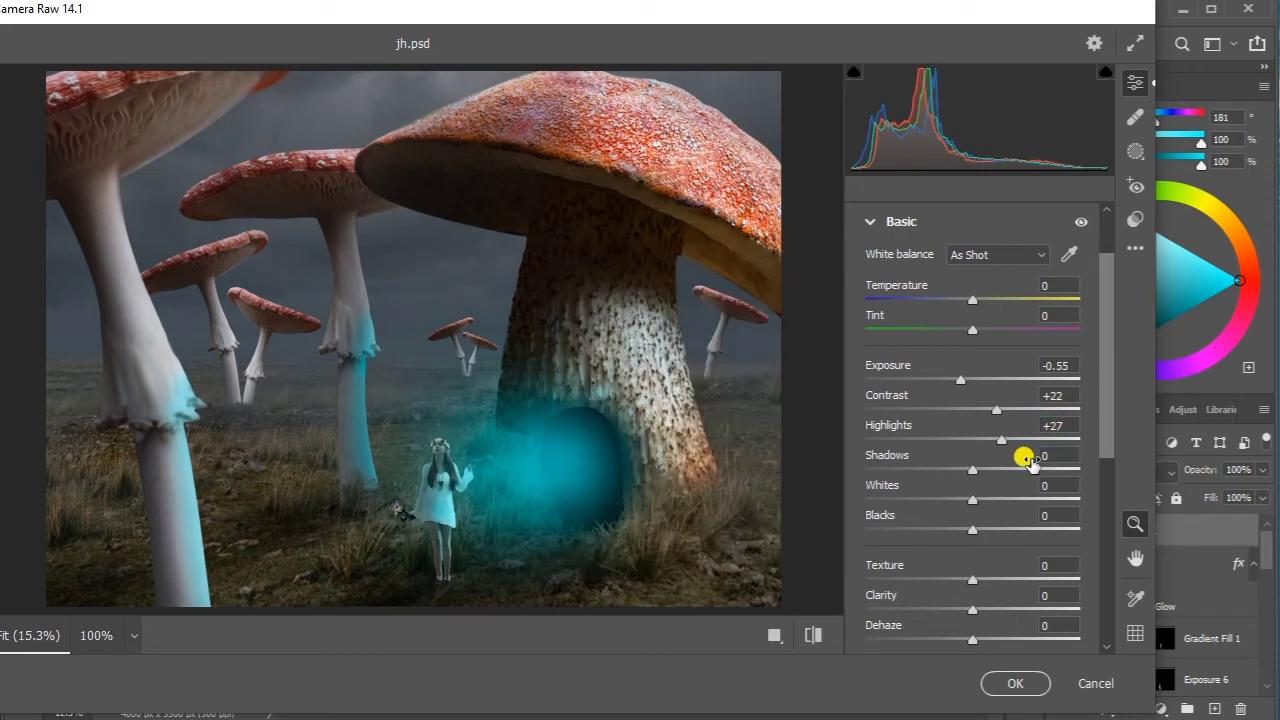
left_click(1030, 460)
type("-25")
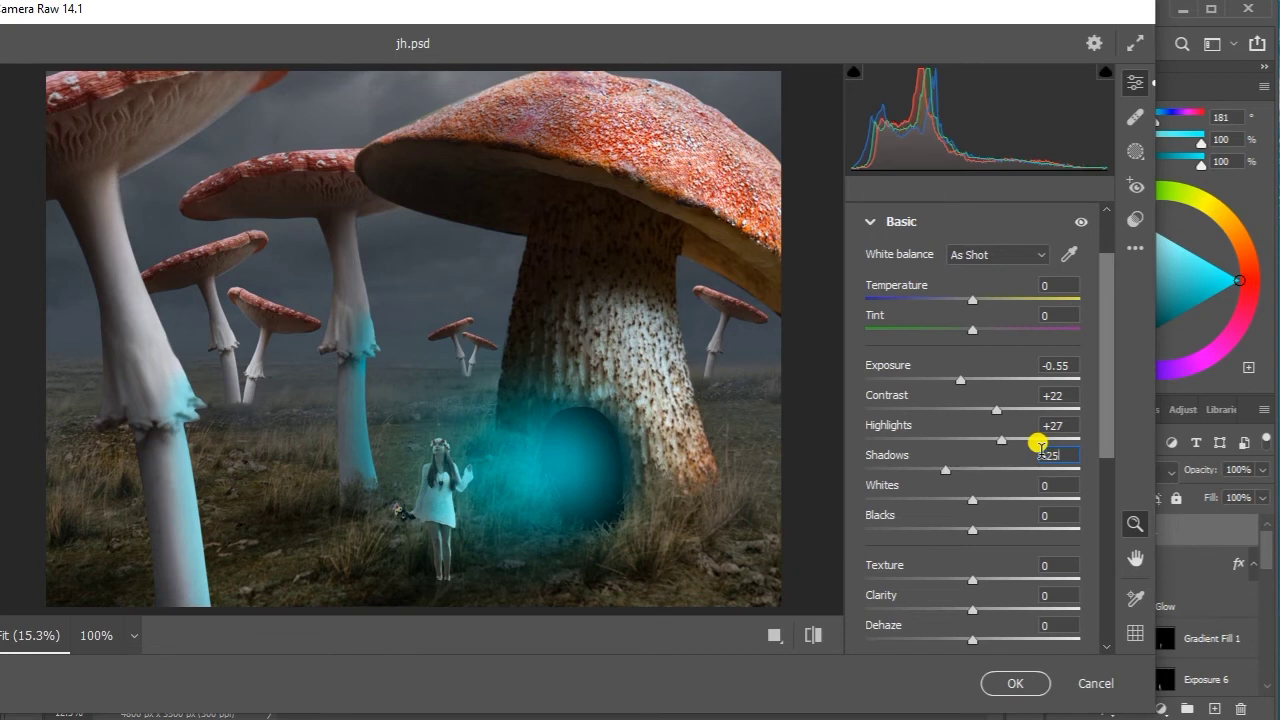
left_click(1056, 489)
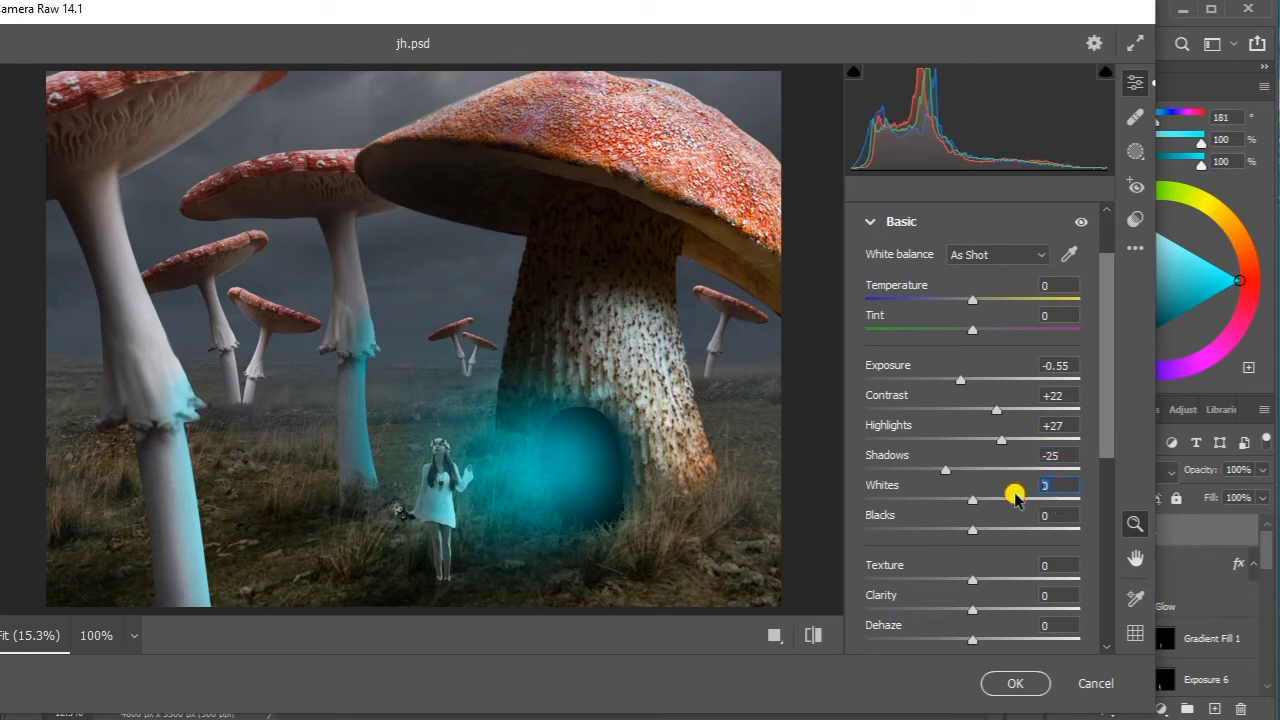
mouse_move(982, 505)
left_mouse_down()
mouse_move(1005, 507)
mouse_move(961, 533)
mouse_move(978, 534)
left_mouse_up()
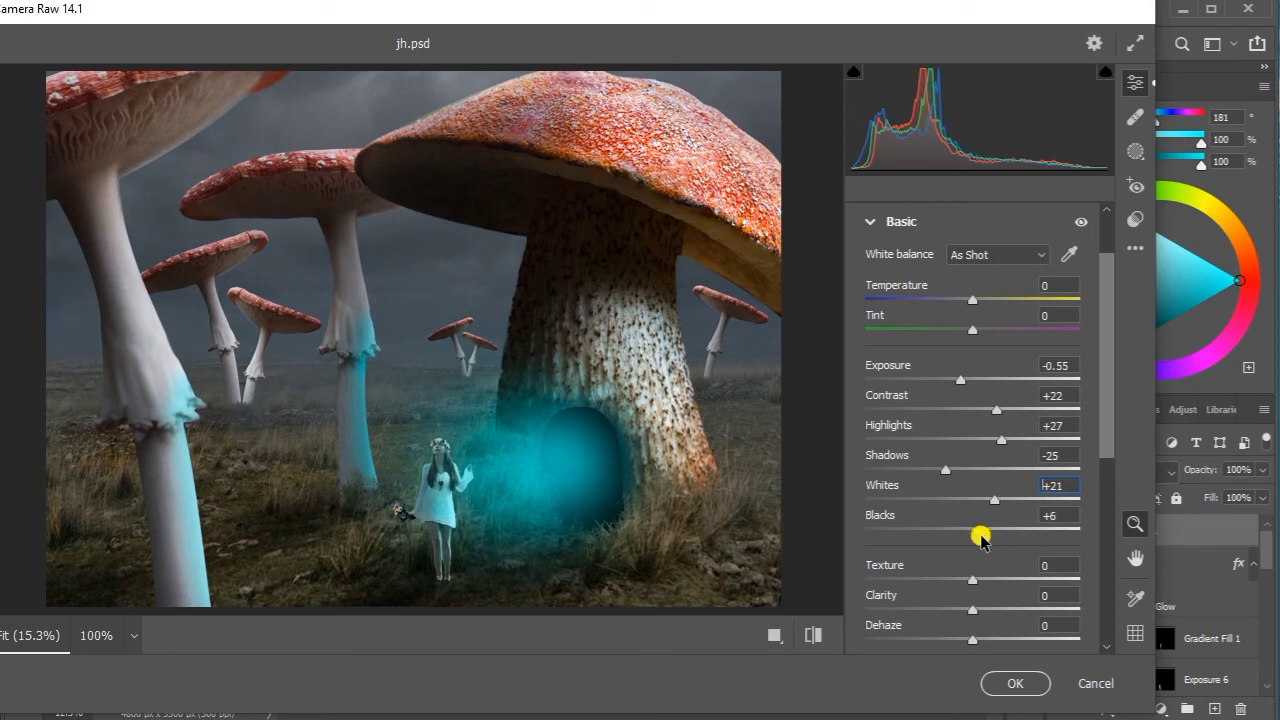
left_click_drag(1103, 440, 1103, 514)
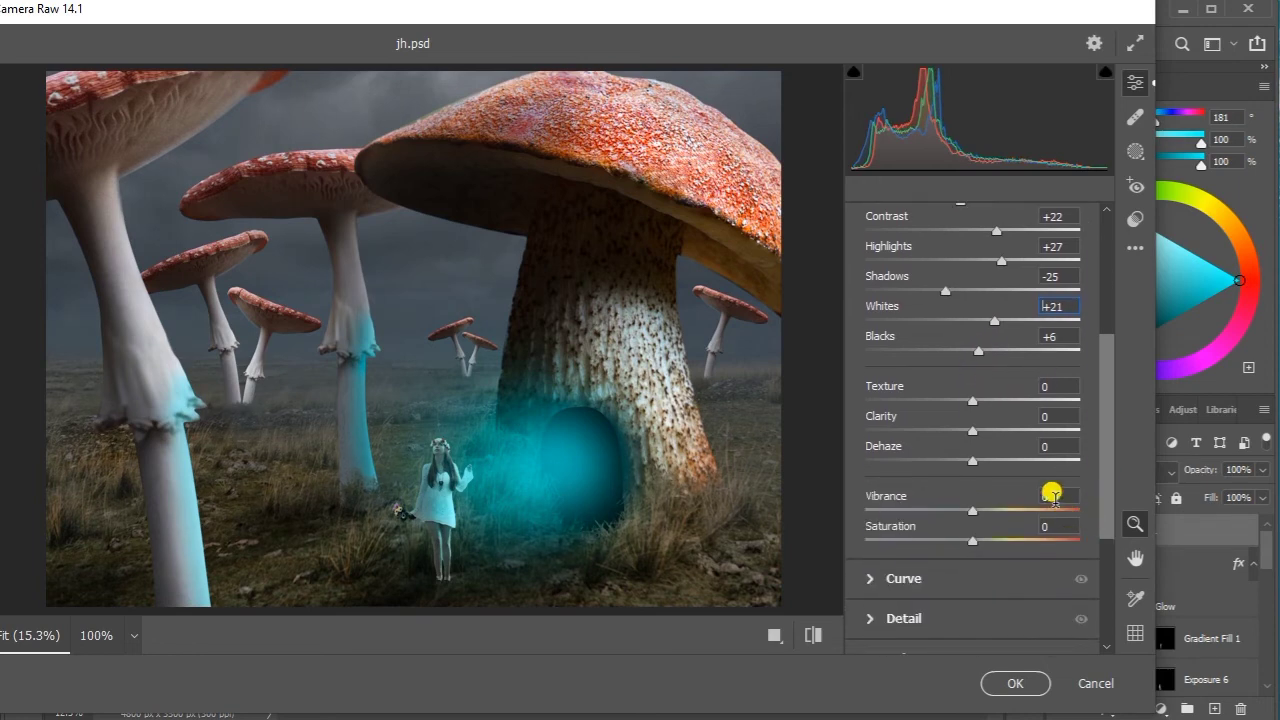
Set Vibrance to +36 and Saturation to +12 in the Basic panel
left_click(1048, 494)
left_click(1027, 530)
left_click(1053, 494)
type("35")
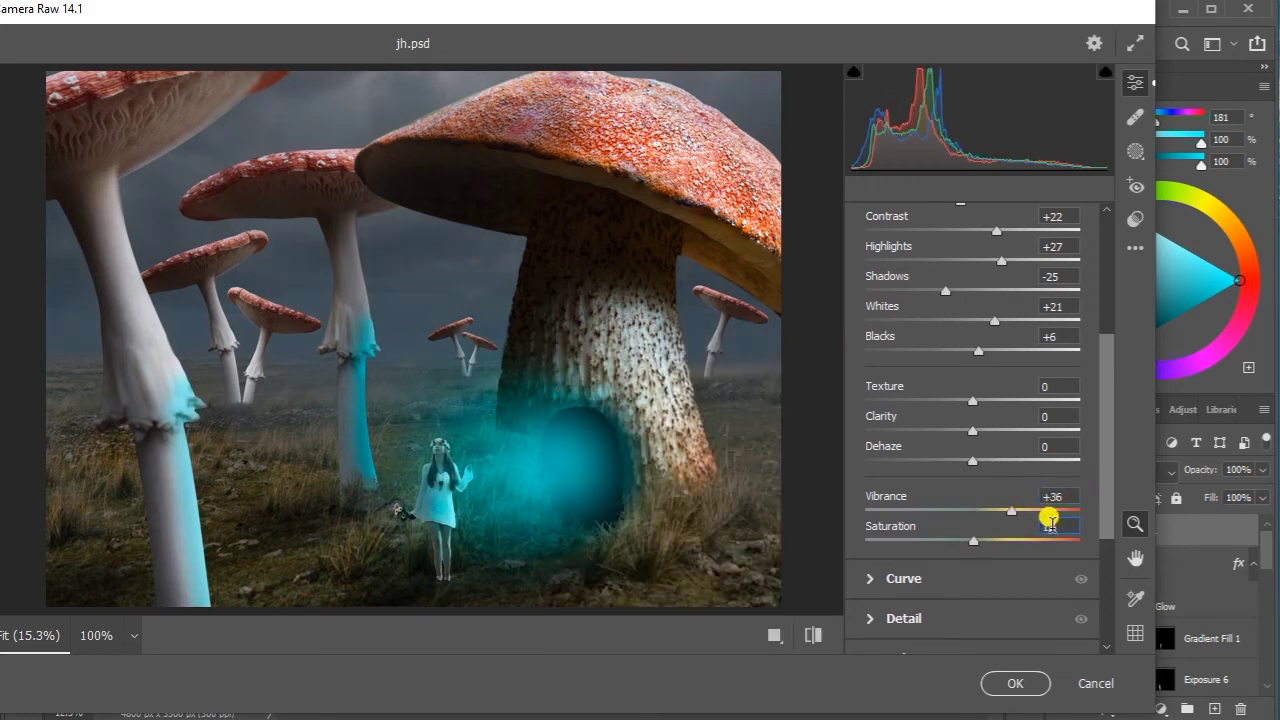
type("10")
scroll(1110, 420, "down", 2)
scroll(1096, 480, "down", 2)
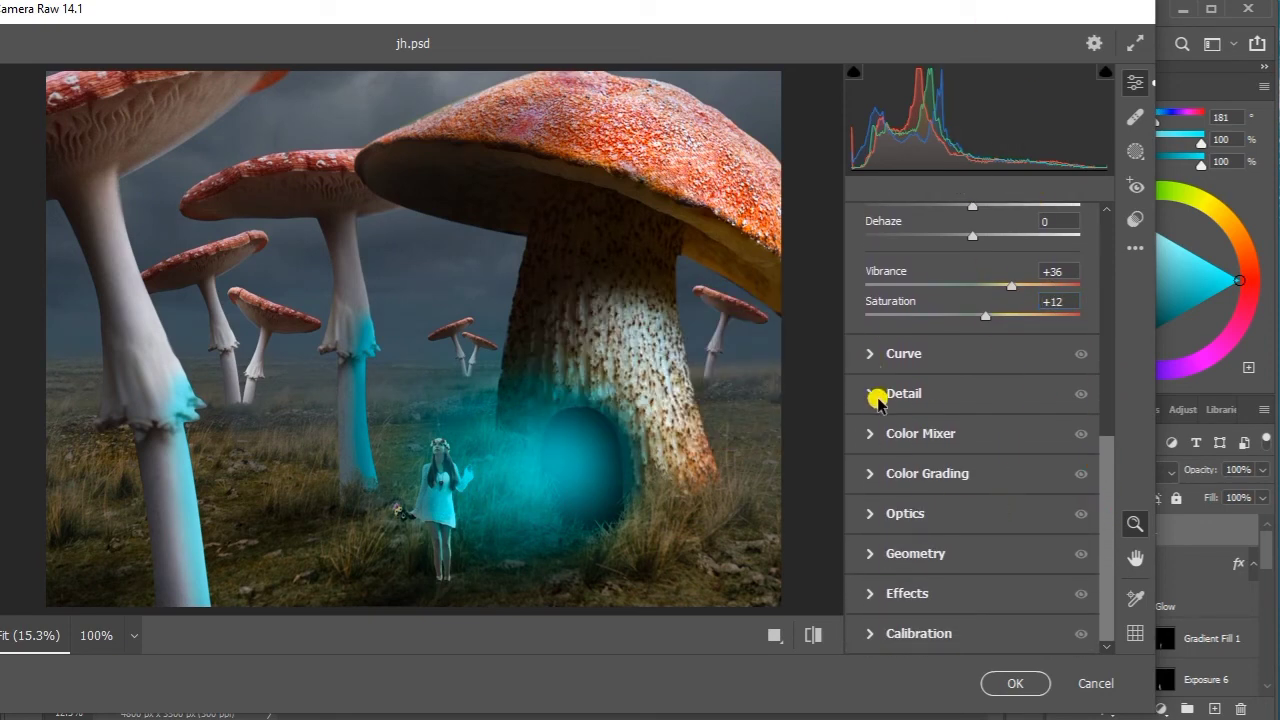
scroll(877, 398, "up", 2)
In the Color Mixer, make reds richer and brighter and oranges darker and muted
scroll(877, 386, "up", 3)
left_click(878, 298)
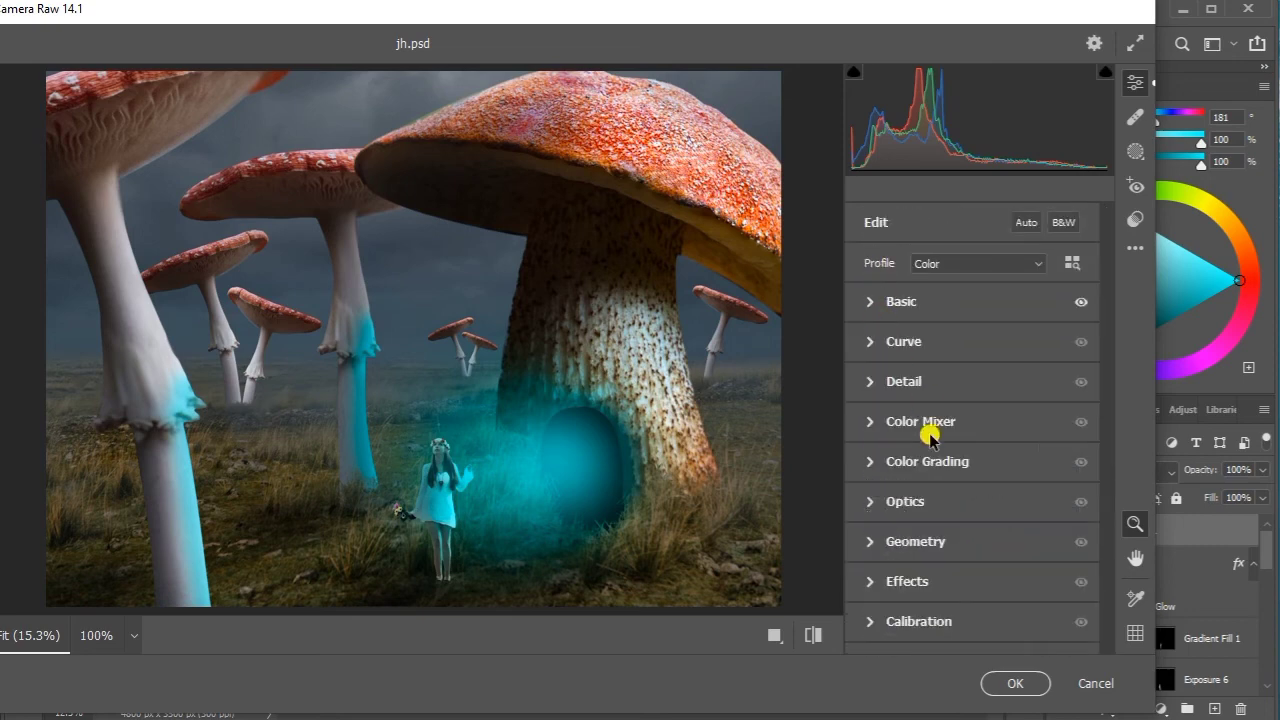
left_click(871, 424)
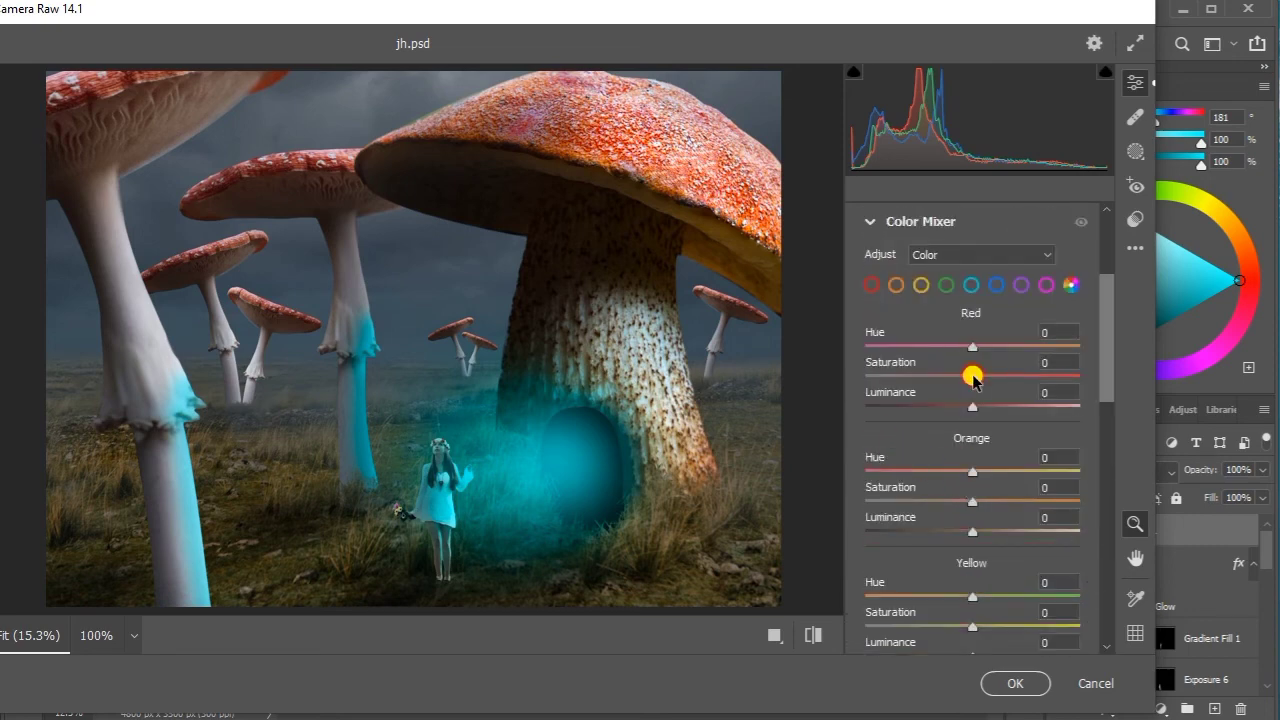
mouse_move(973, 376)
left_mouse_down()
mouse_move(1006, 372)
mouse_move(954, 380)
mouse_move(1017, 380)
mouse_move(1008, 404)
mouse_move(957, 404)
mouse_move(1006, 406)
left_mouse_up()
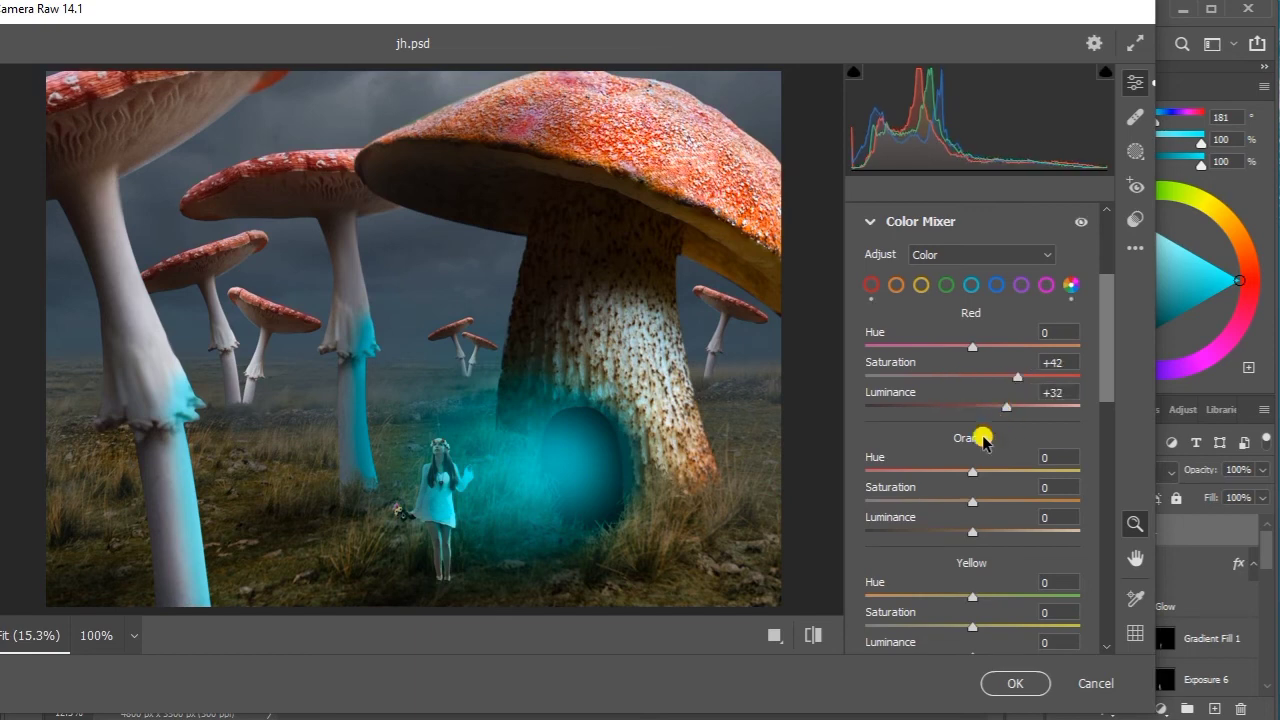
mouse_move(972, 501)
left_mouse_down()
mouse_move(1000, 500)
mouse_move(952, 503)
mouse_move(1000, 530)
mouse_move(907, 533)
left_mouse_up()
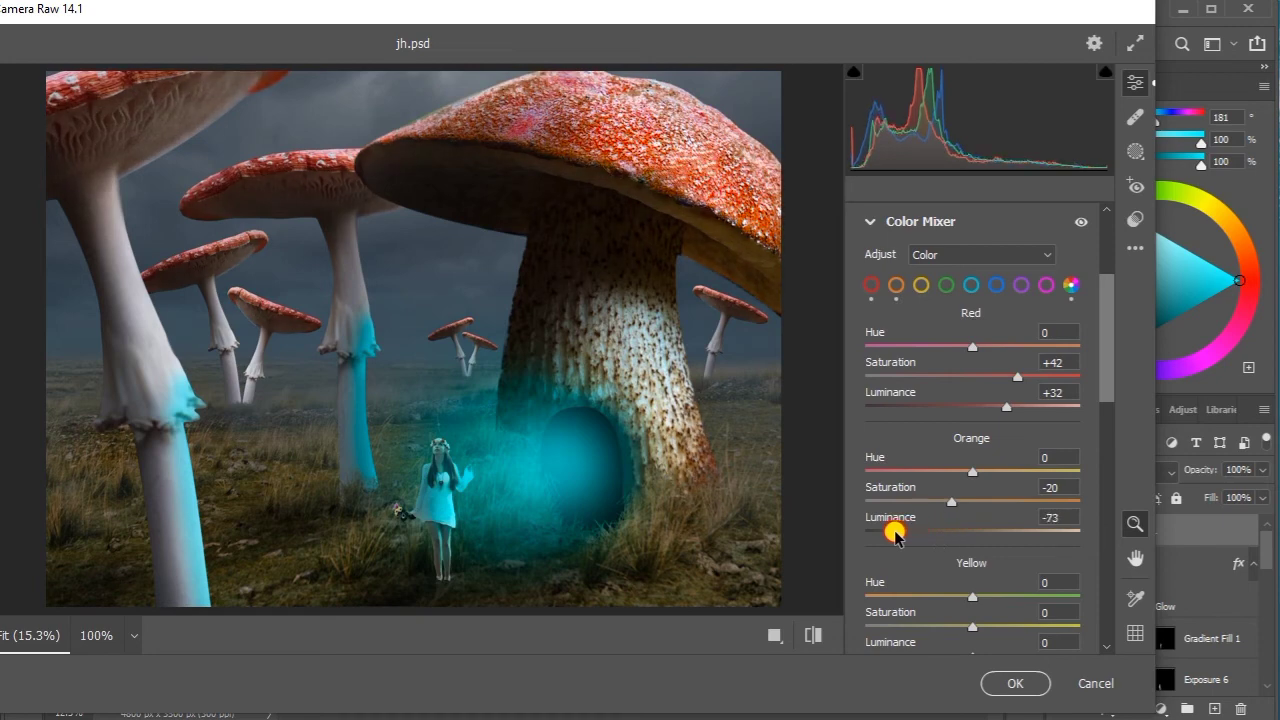
Desaturate and darken the greens, aquas and blues in the Color Mixer
left_click_drag(1104, 374, 1104, 454)
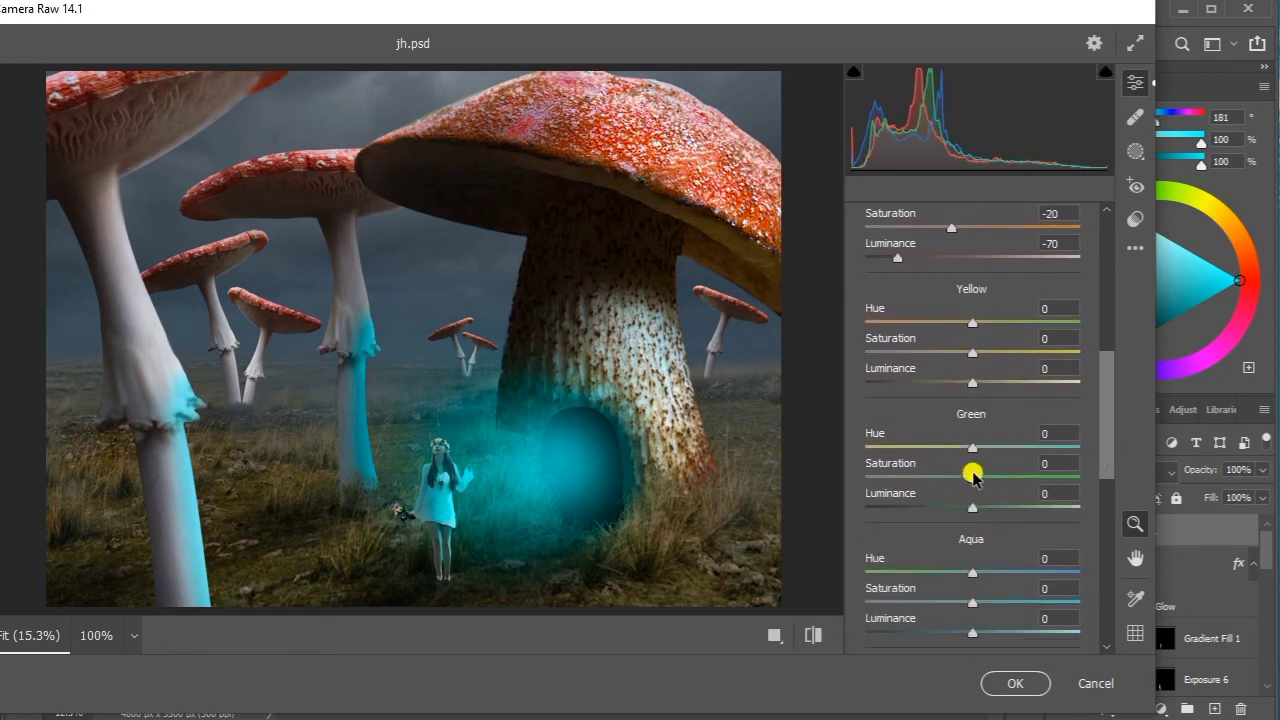
mouse_move(972, 478)
left_mouse_down()
mouse_move(1006, 478)
mouse_move(950, 481)
mouse_move(988, 481)
mouse_move(954, 481)
mouse_move(968, 481)
mouse_move(958, 511)
left_mouse_up()
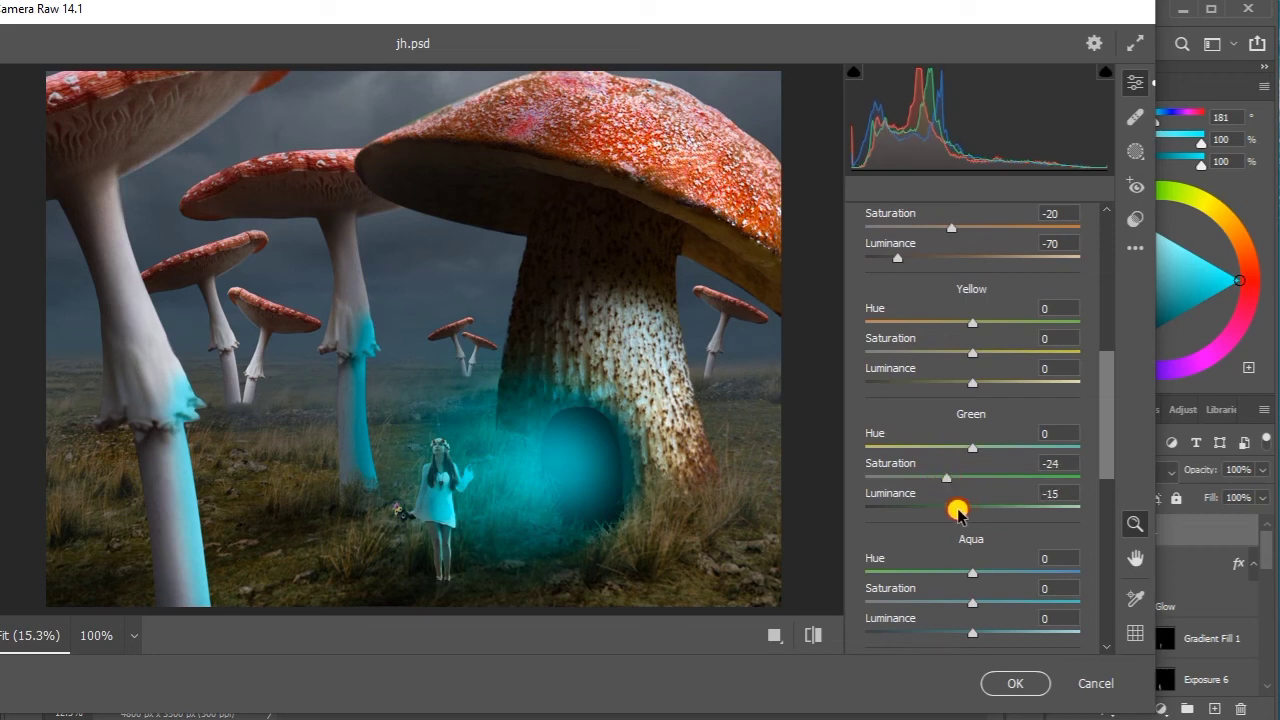
left_click_drag(1105, 380, 1101, 447)
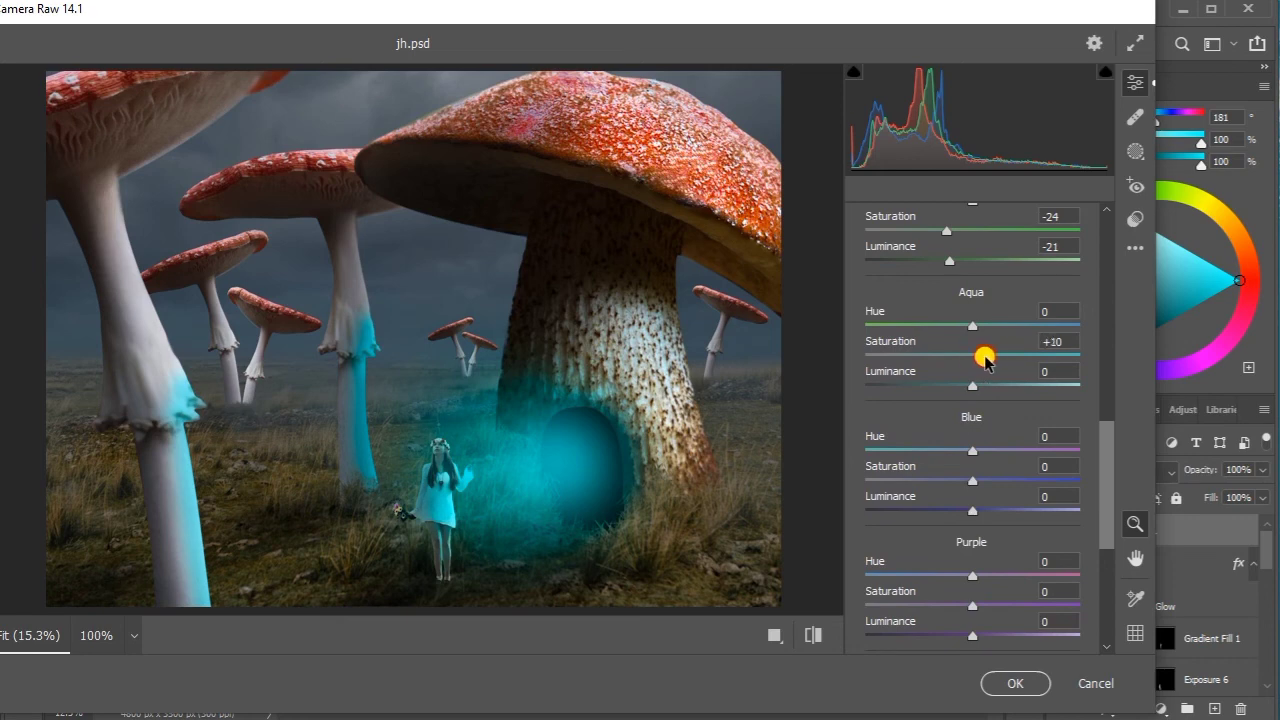
mouse_move(985, 358)
left_mouse_down()
mouse_move(938, 356)
mouse_move(938, 386)
left_mouse_up()
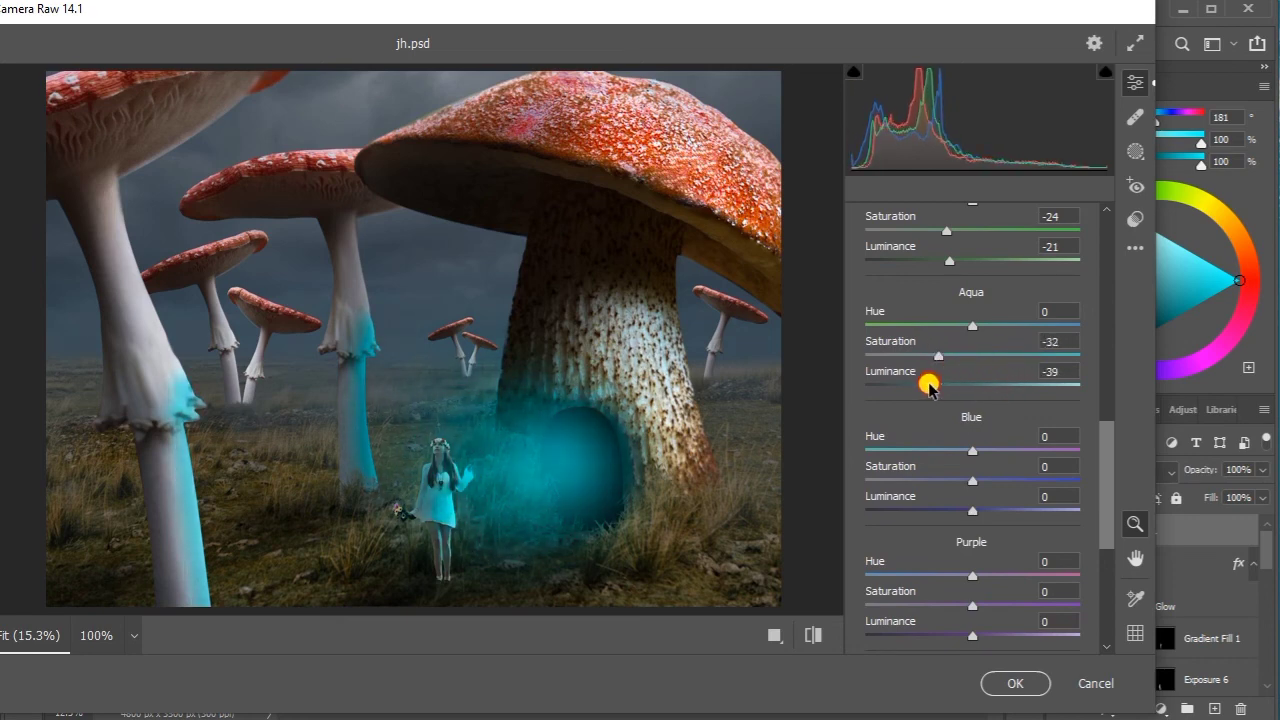
left_click_drag(1104, 470, 1104, 476)
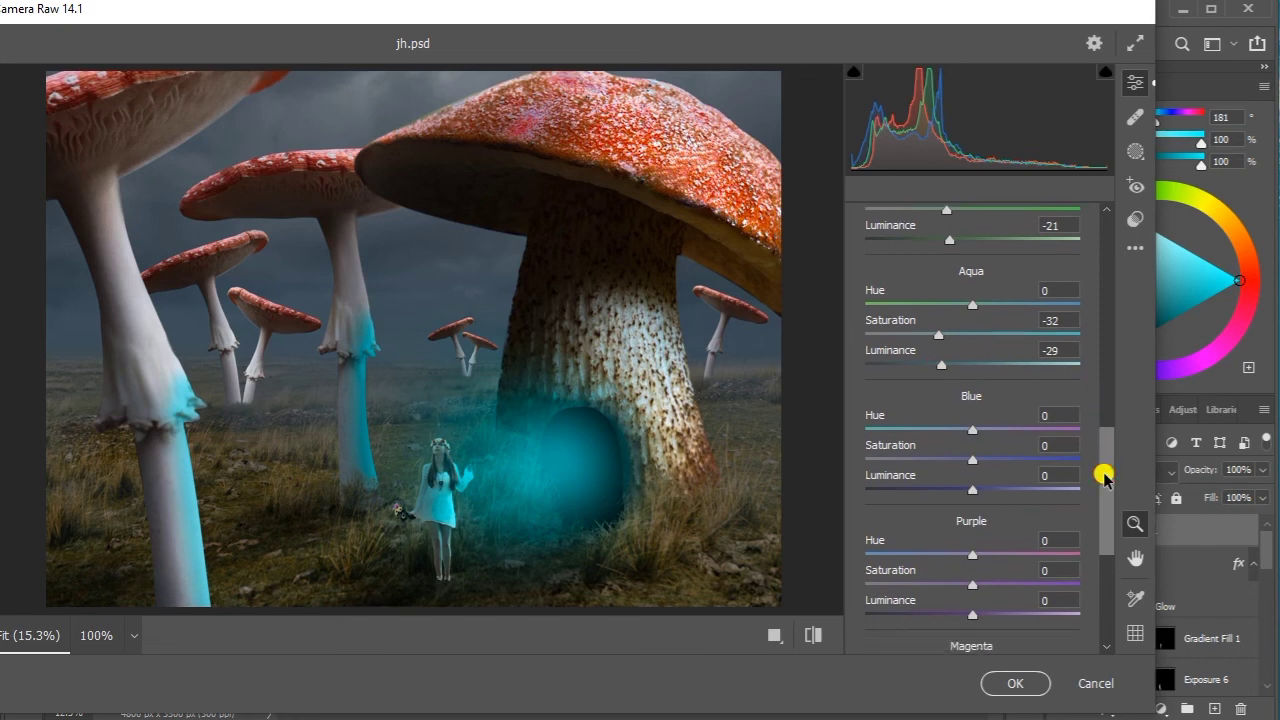
left_click_drag(944, 336, 960, 334)
mouse_move(968, 456)
left_mouse_down()
mouse_move(941, 455)
mouse_move(951, 493)
left_mouse_up()
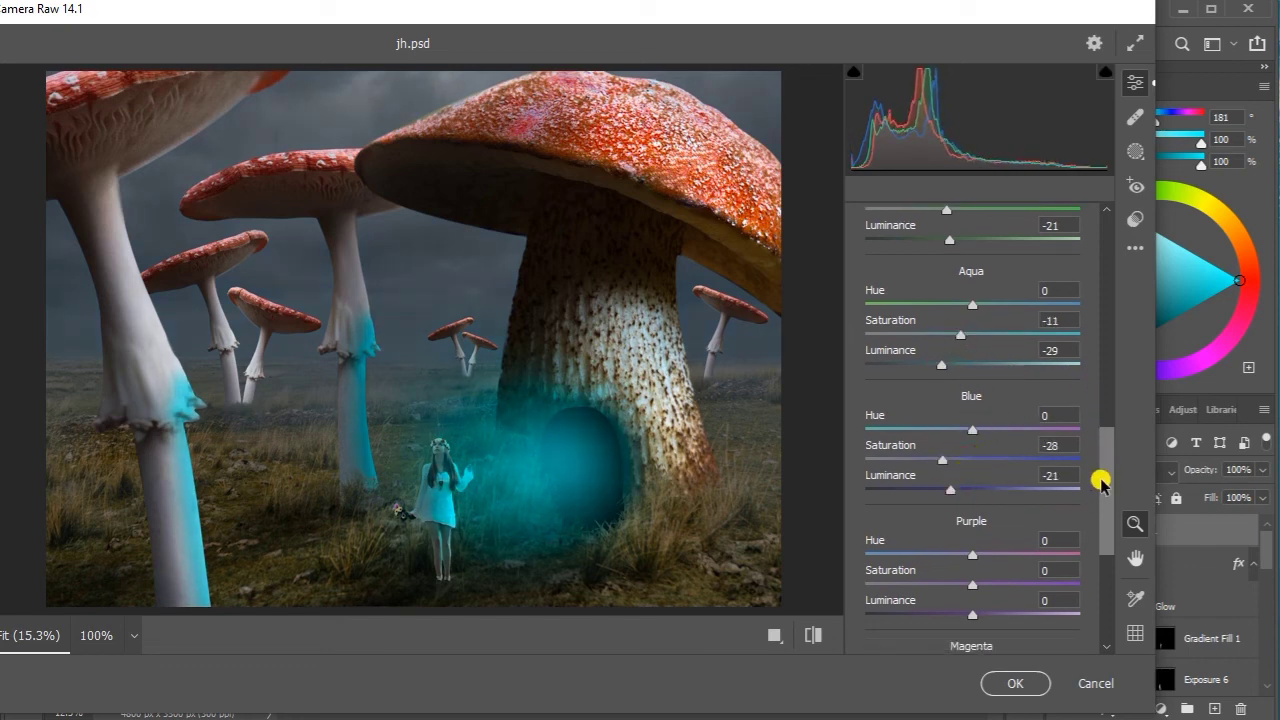
left_click_drag(1103, 483, 1100, 583)
In Color Grading, tint the midtones warm orange and the shadows purple, slightly darker
left_click(872, 474)
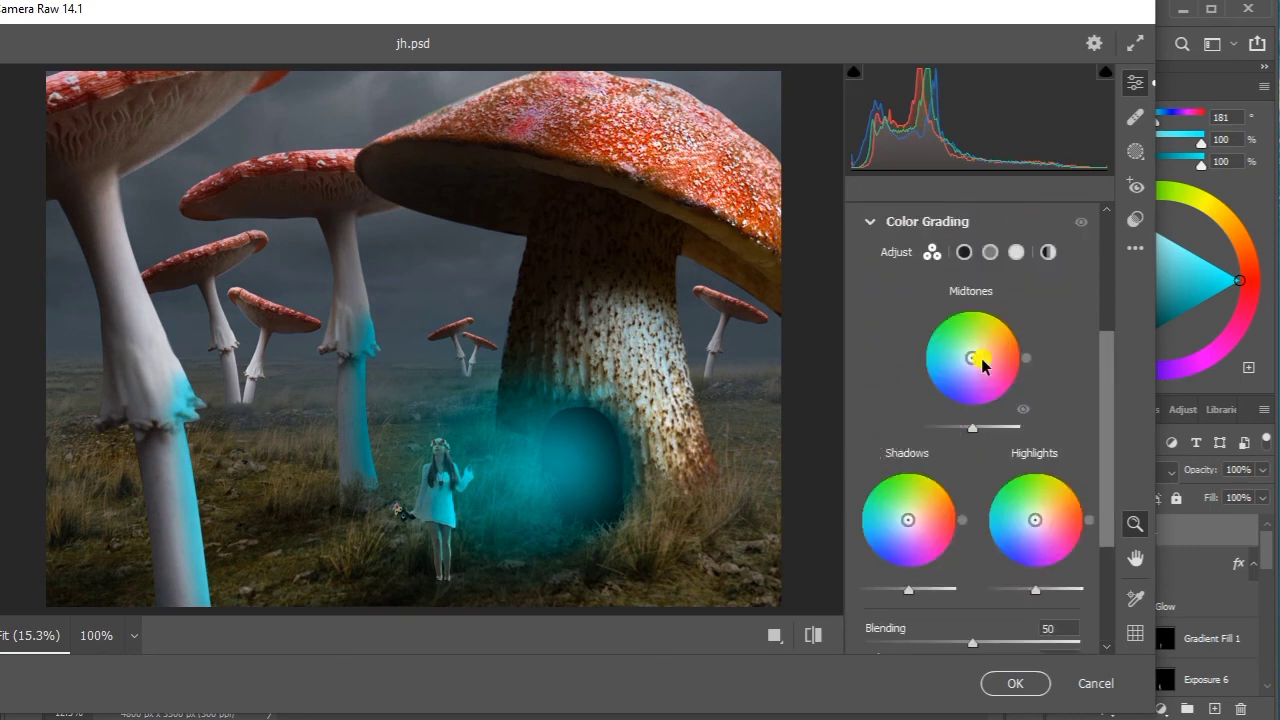
left_click_drag(982, 362, 995, 347)
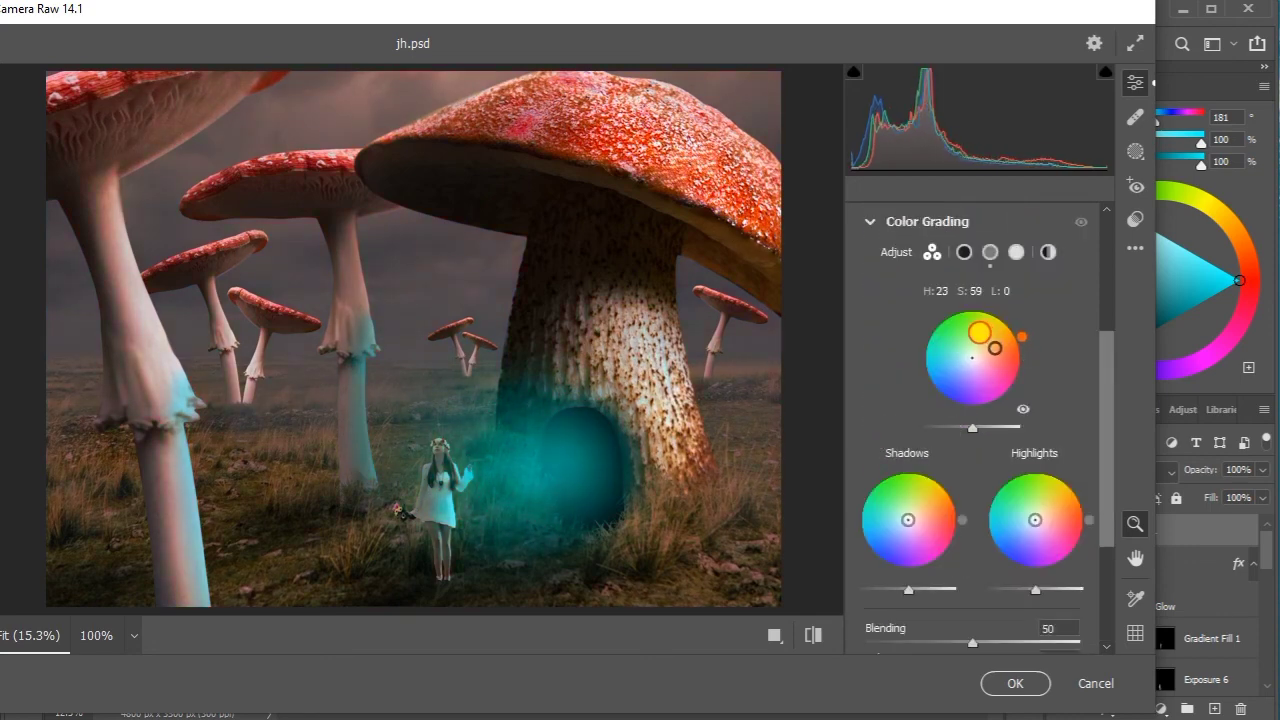
left_click_drag(995, 347, 998, 344)
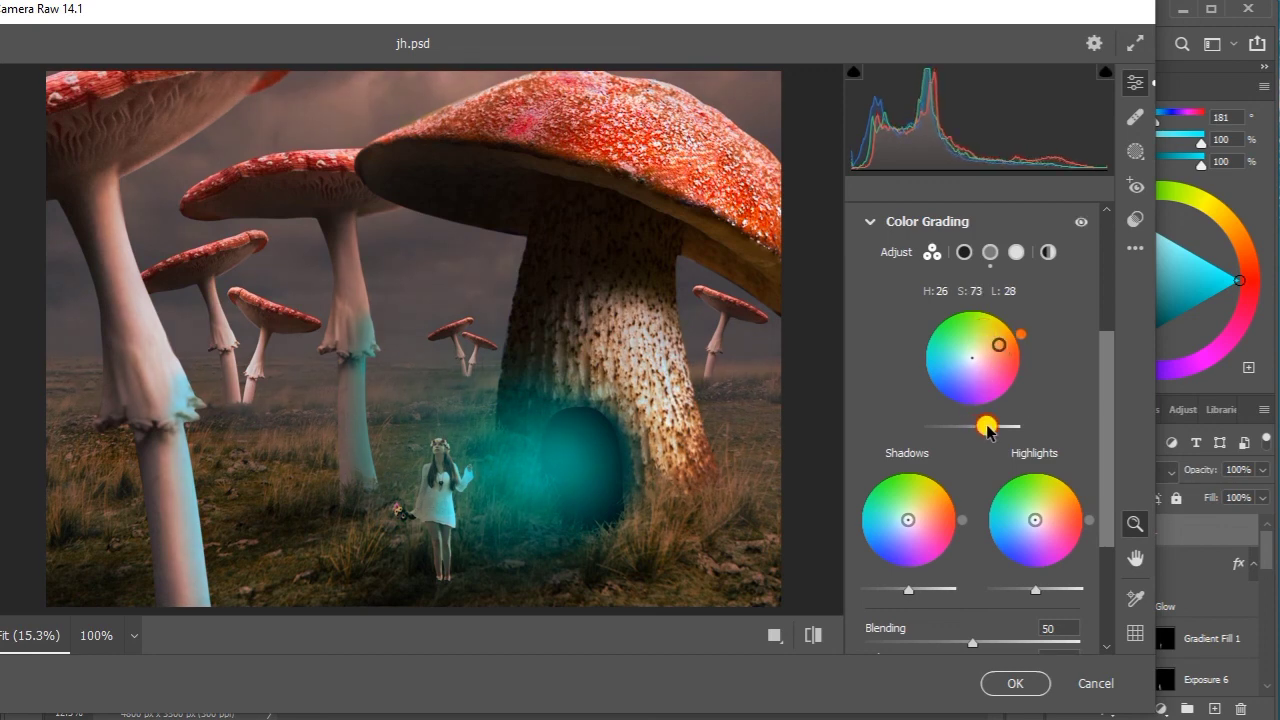
left_click_drag(974, 430, 971, 425)
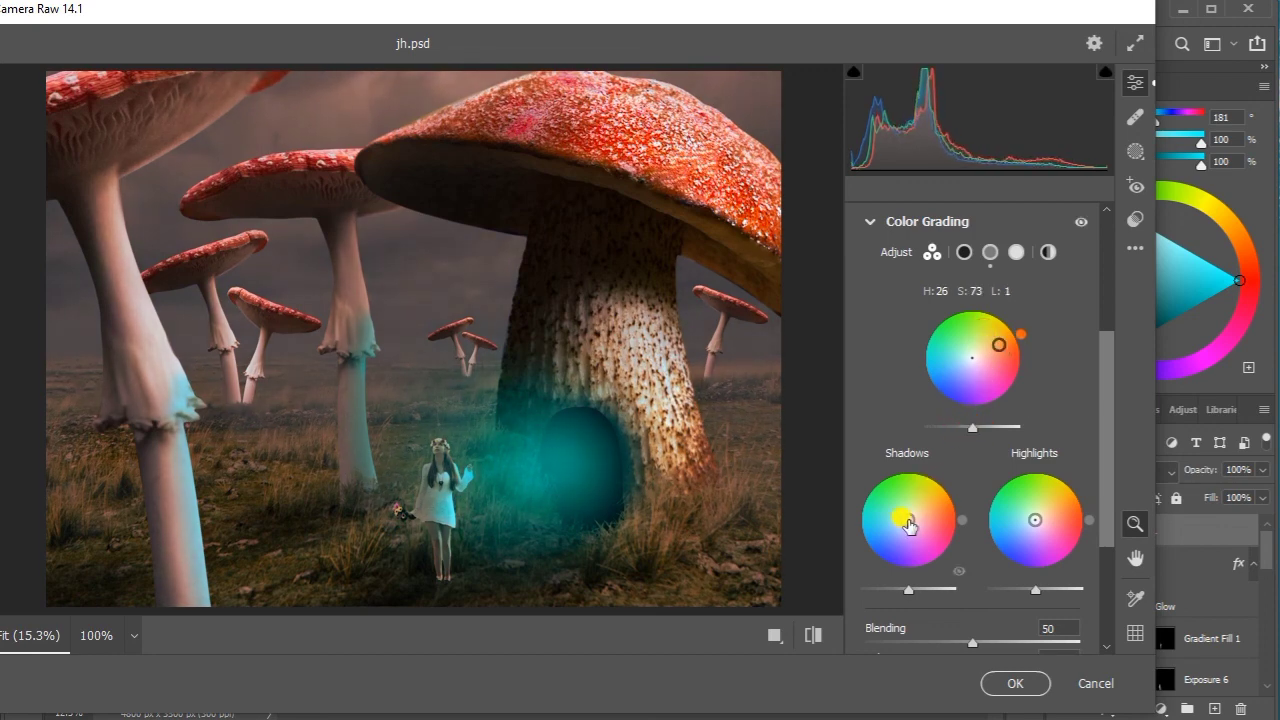
left_click_drag(908, 524, 910, 540)
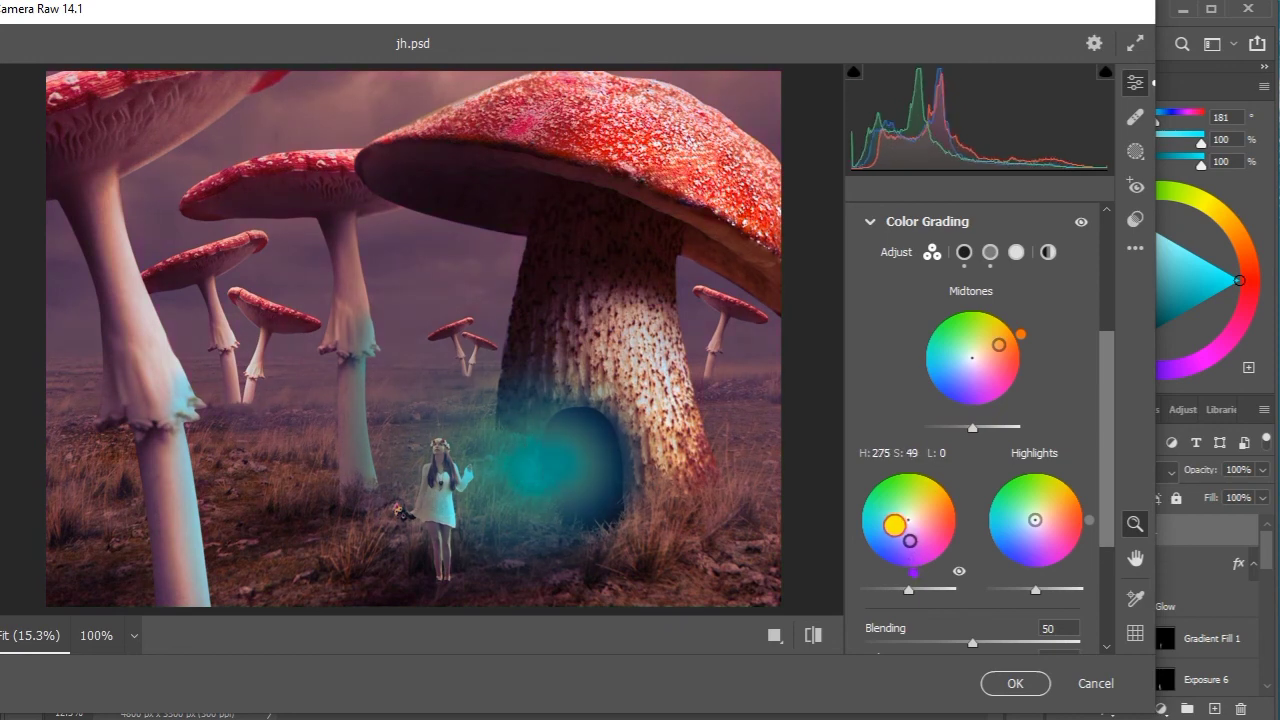
left_click_drag(908, 589, 905, 590)
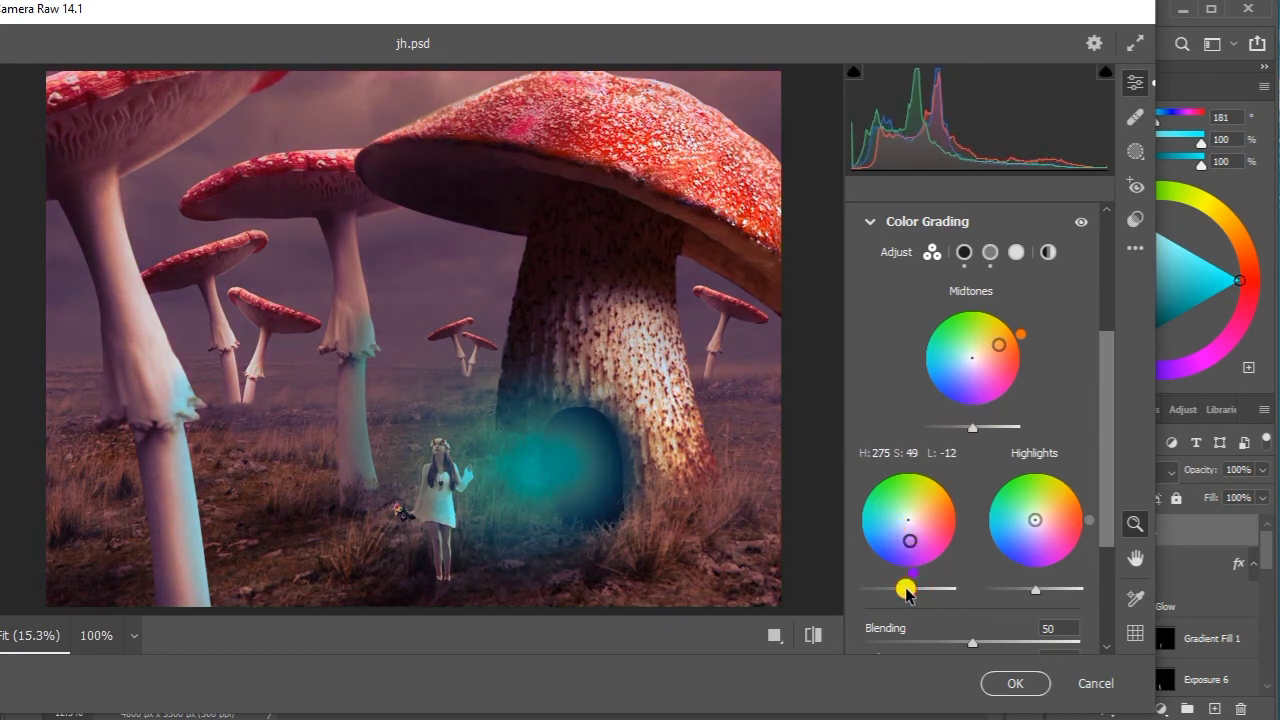
Tint the highlights cyan-green, refine the shadow and midtone tints, and set Blending to 70
left_click_drag(1035, 520, 1010, 482)
left_click_drag(1035, 591, 1056, 590)
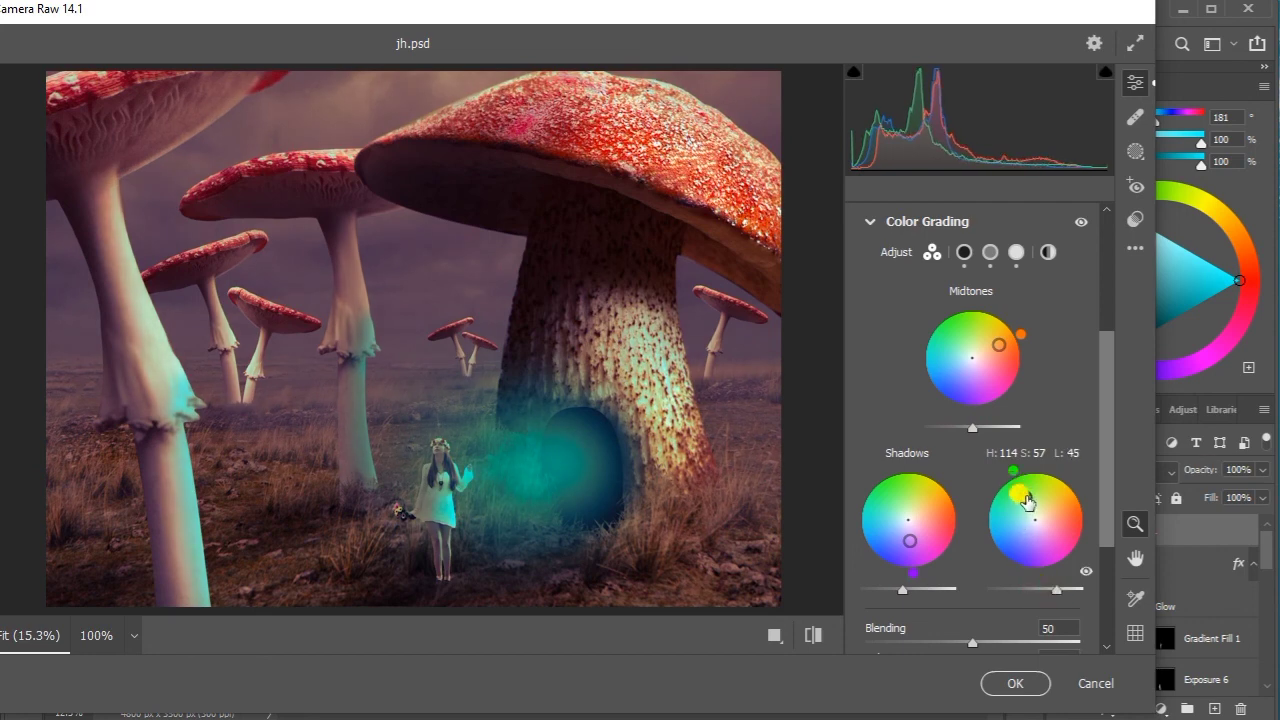
mouse_move(1025, 497)
left_mouse_down()
mouse_move(991, 491)
mouse_move(1009, 508)
left_mouse_up()
left_click_drag(1071, 585, 1034, 588)
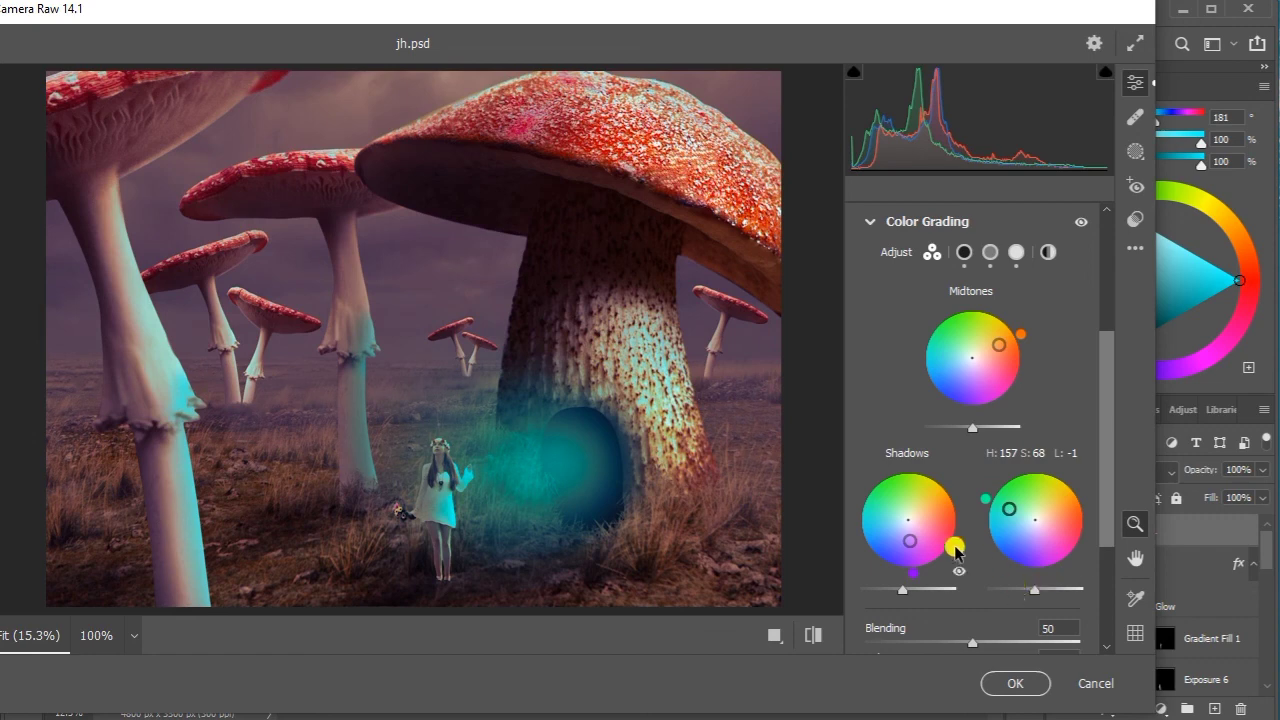
left_click_drag(896, 533, 895, 531)
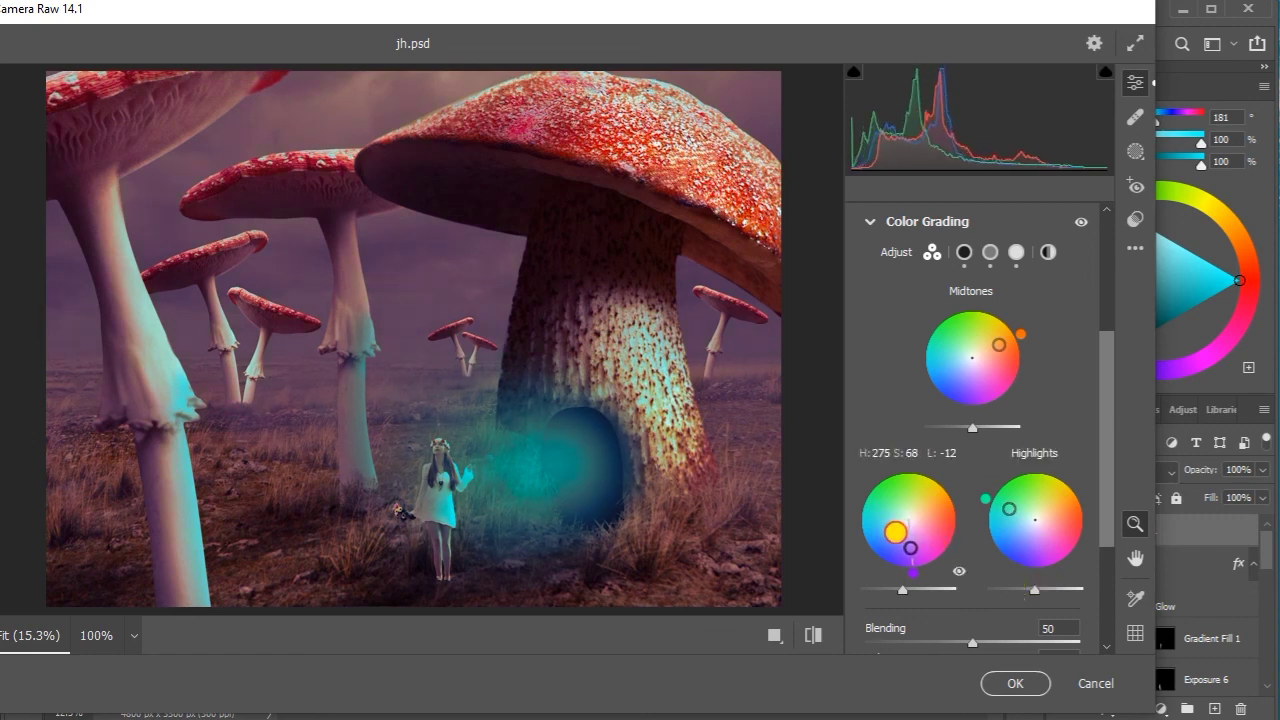
left_click_drag(998, 353, 969, 343)
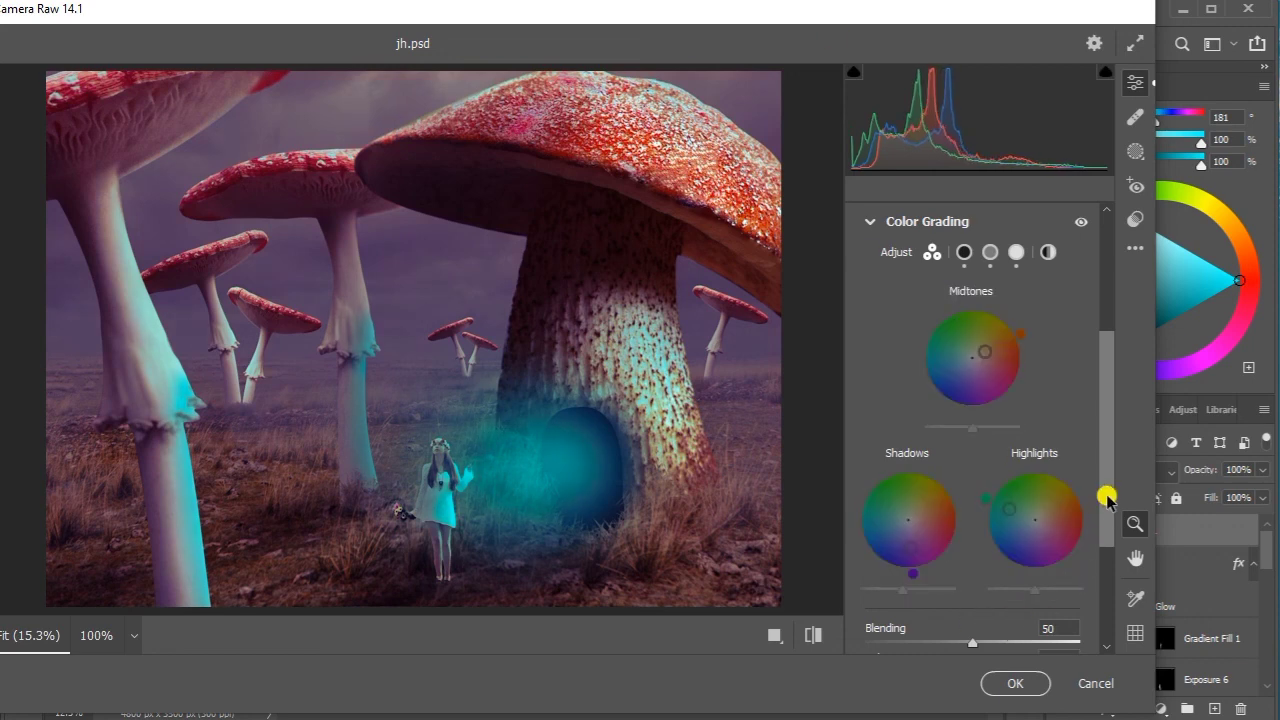
left_click_drag(1103, 497, 1103, 531)
left_click_drag(974, 567, 1016, 565)
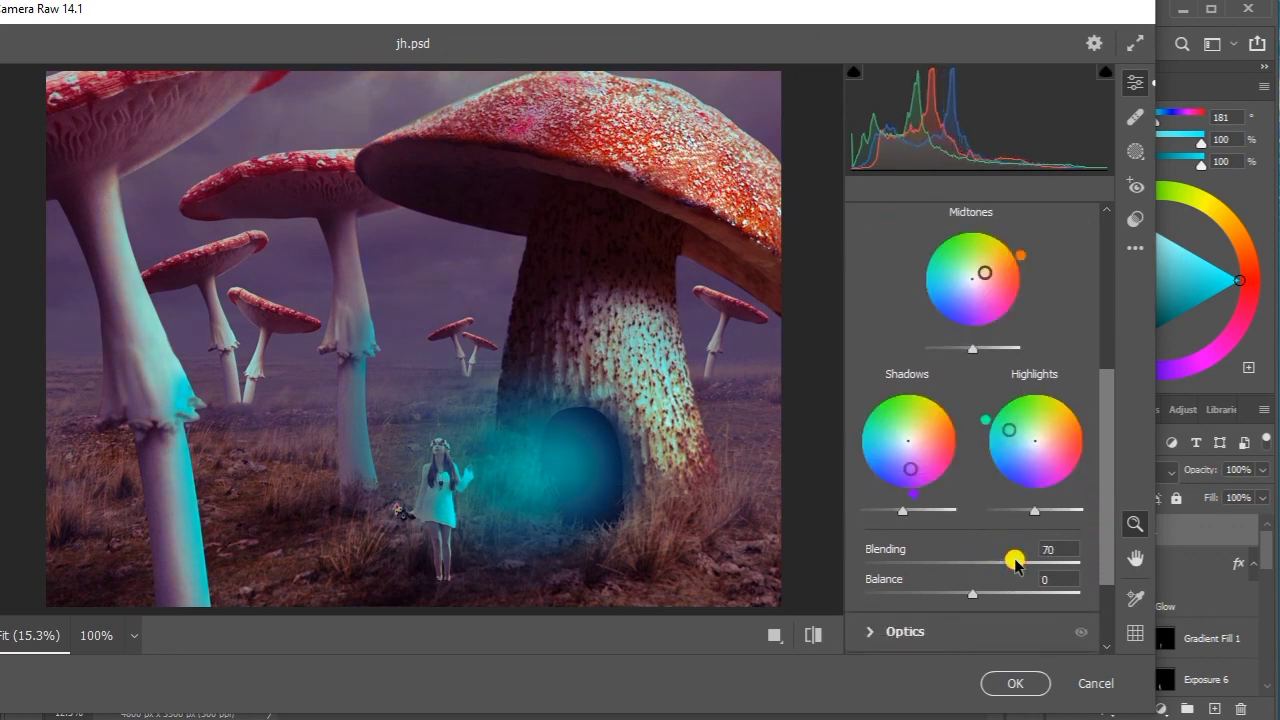
left_click_drag(1103, 522, 1103, 575)
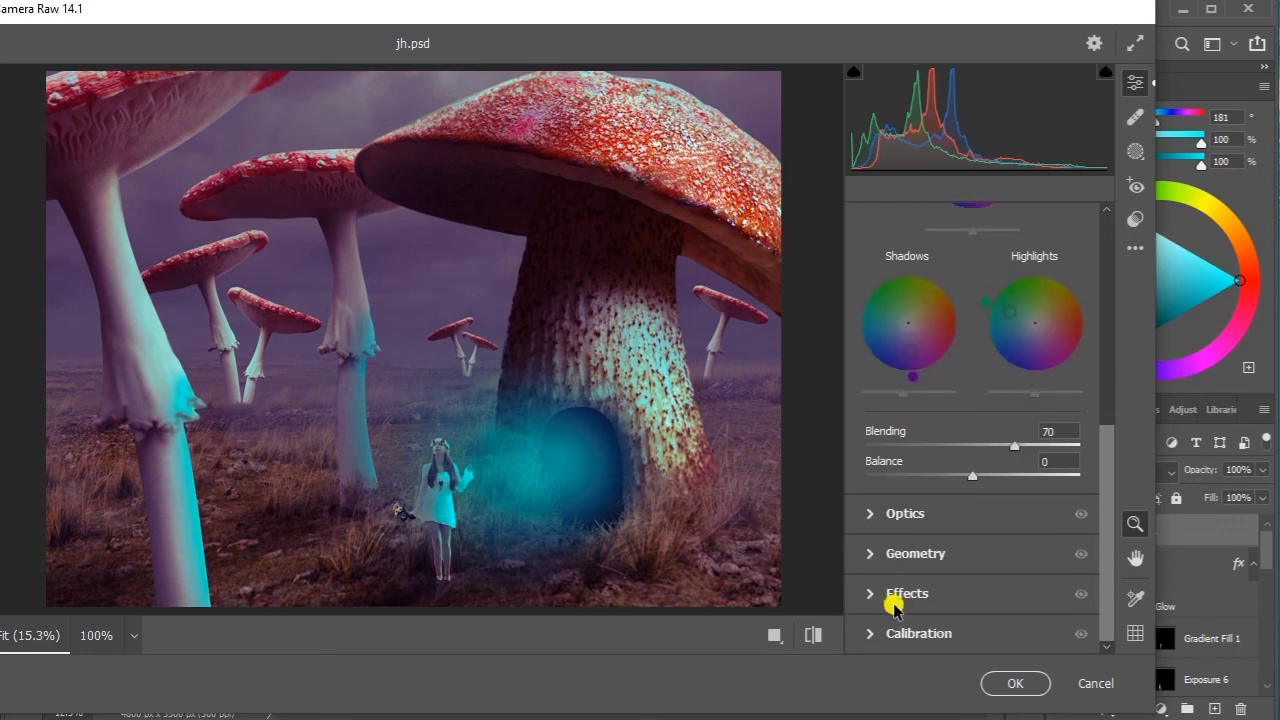
Add a -22 vignette under Effects and apply the Camera Raw filter
left_click(903, 594)
left_click_drag(974, 435, 945, 424)
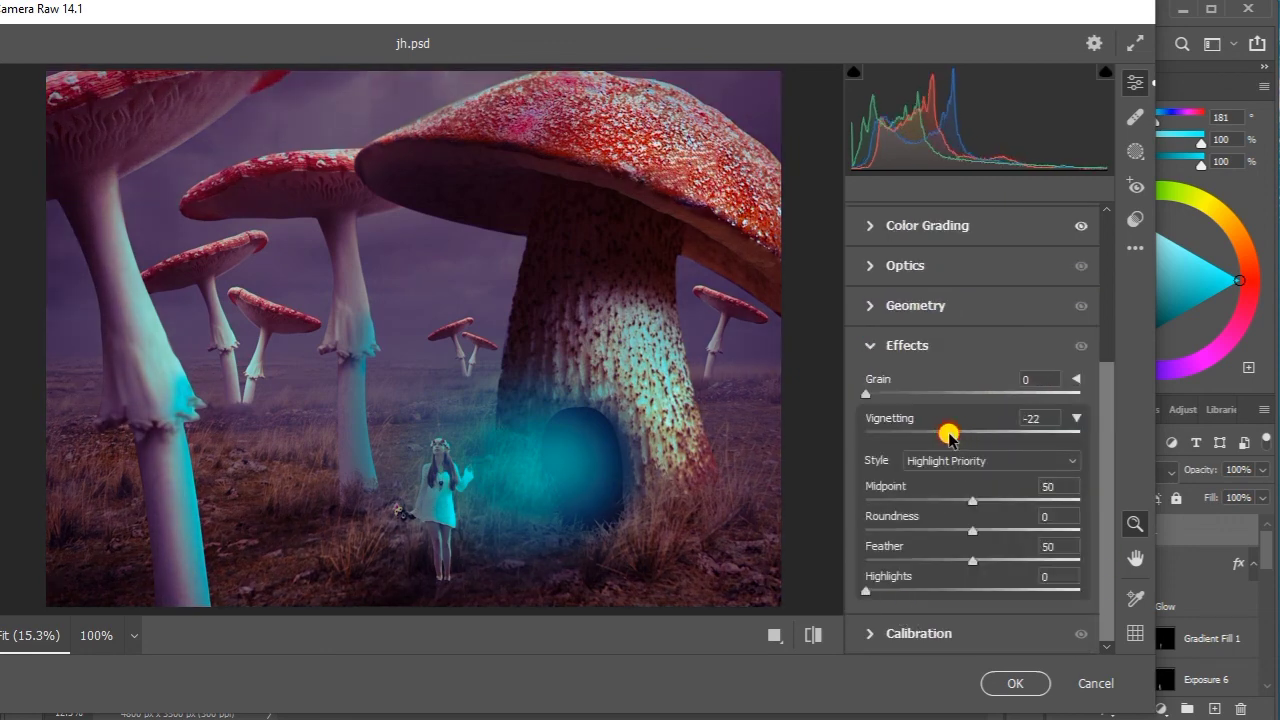
key("Return")
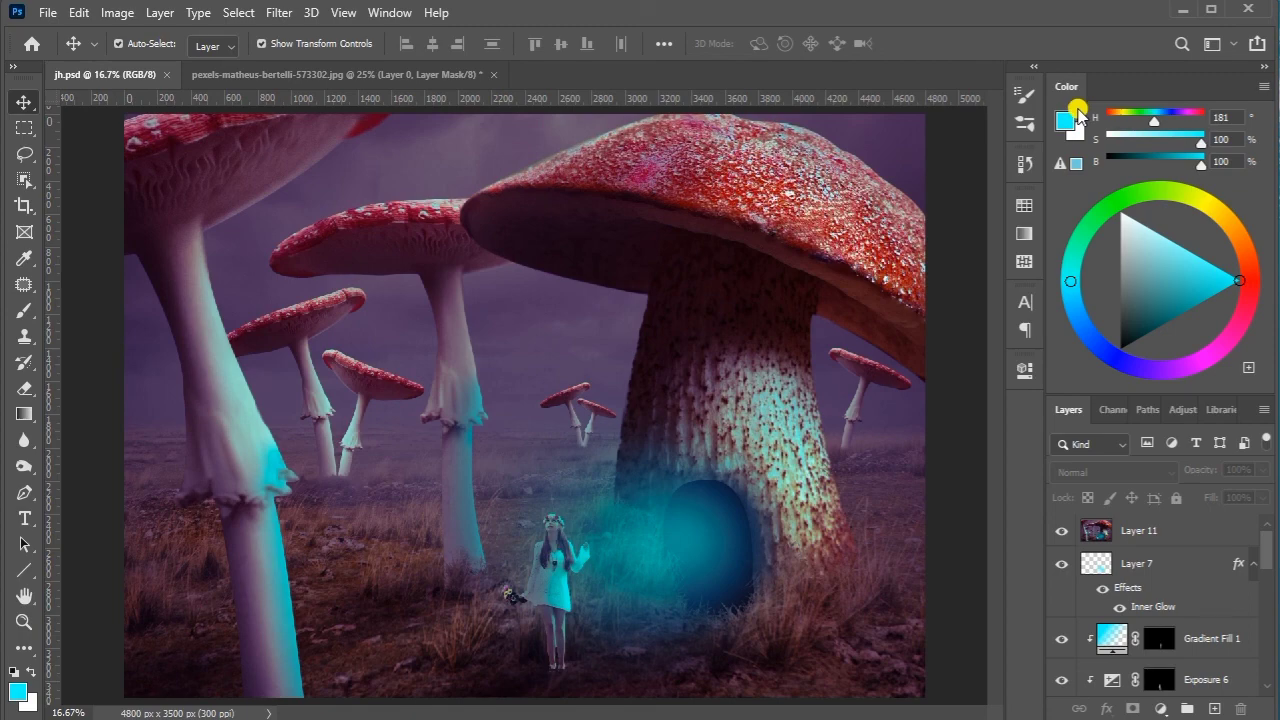